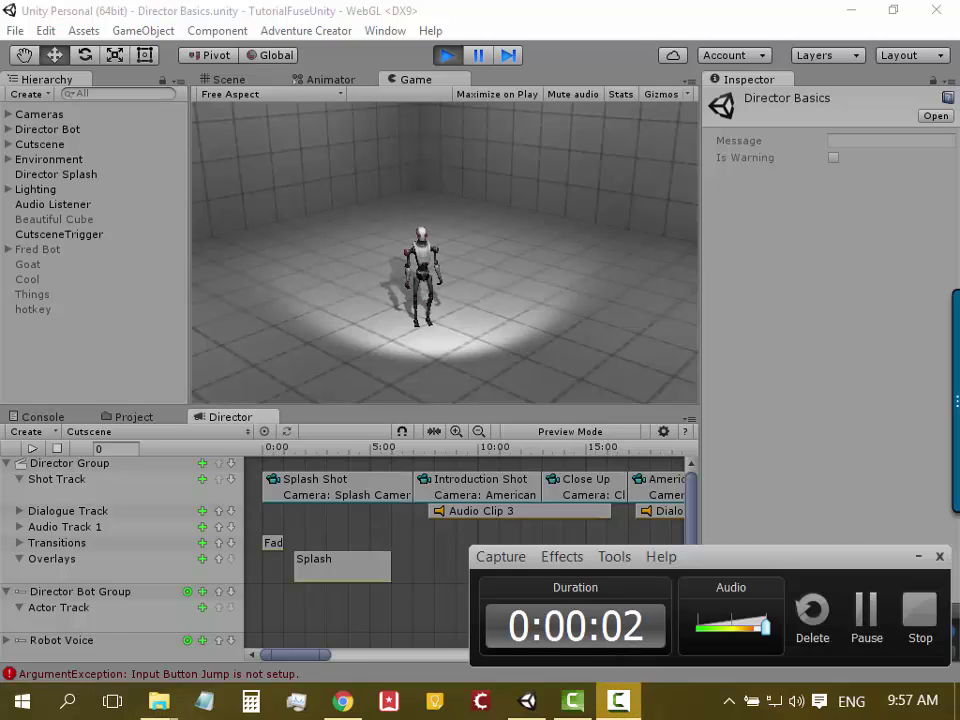
# Redock the Inspector, narrow the Hierarchy, and stop play mode to return to editing the scene
pyautogui.click(622, 703)
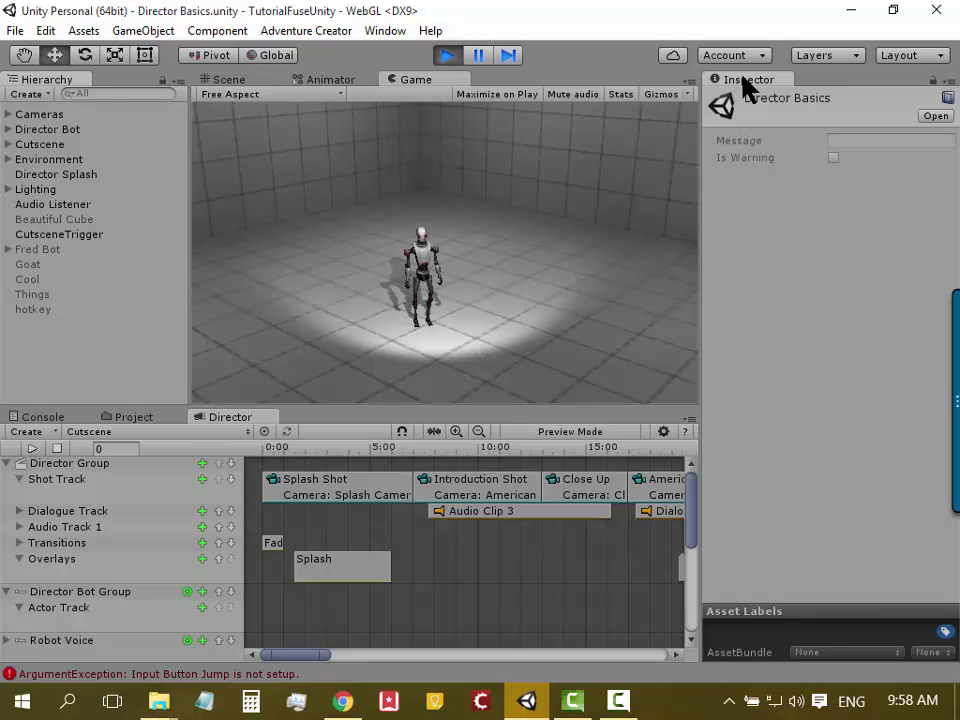
pyautogui.moveTo(741, 77); pyautogui.dragTo(660, 208)
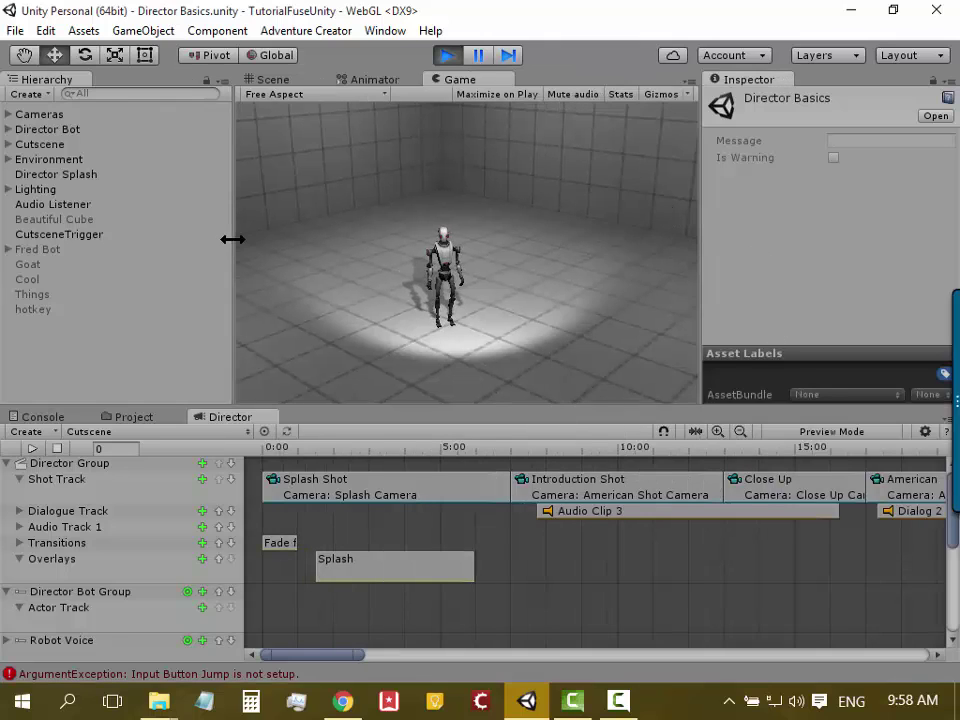
pyautogui.moveTo(233, 239); pyautogui.dragTo(157, 239)
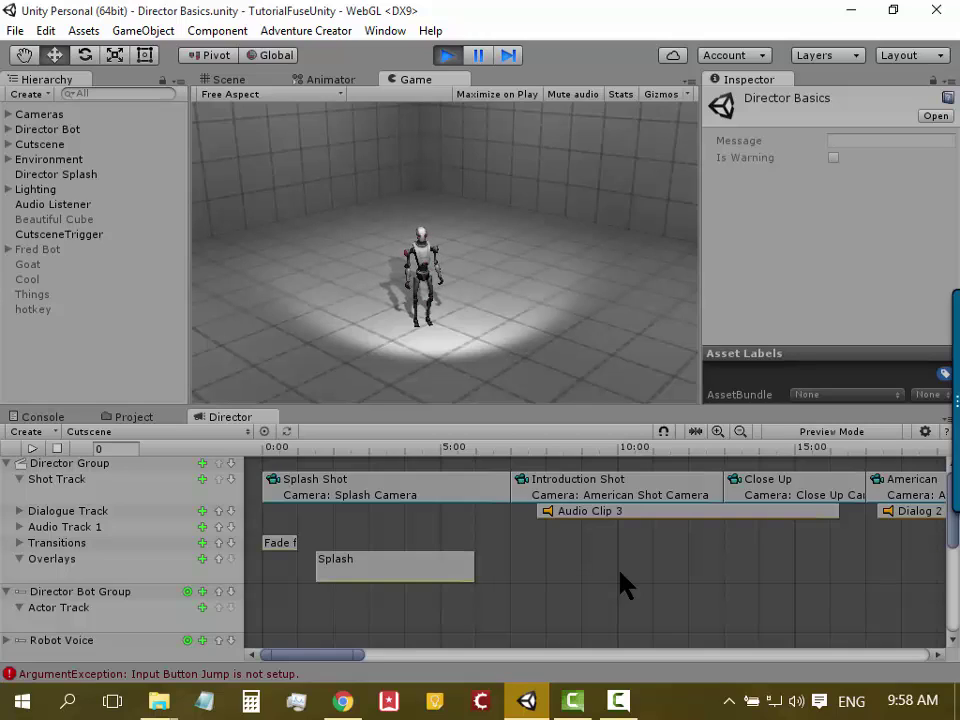
pyautogui.click(447, 55)
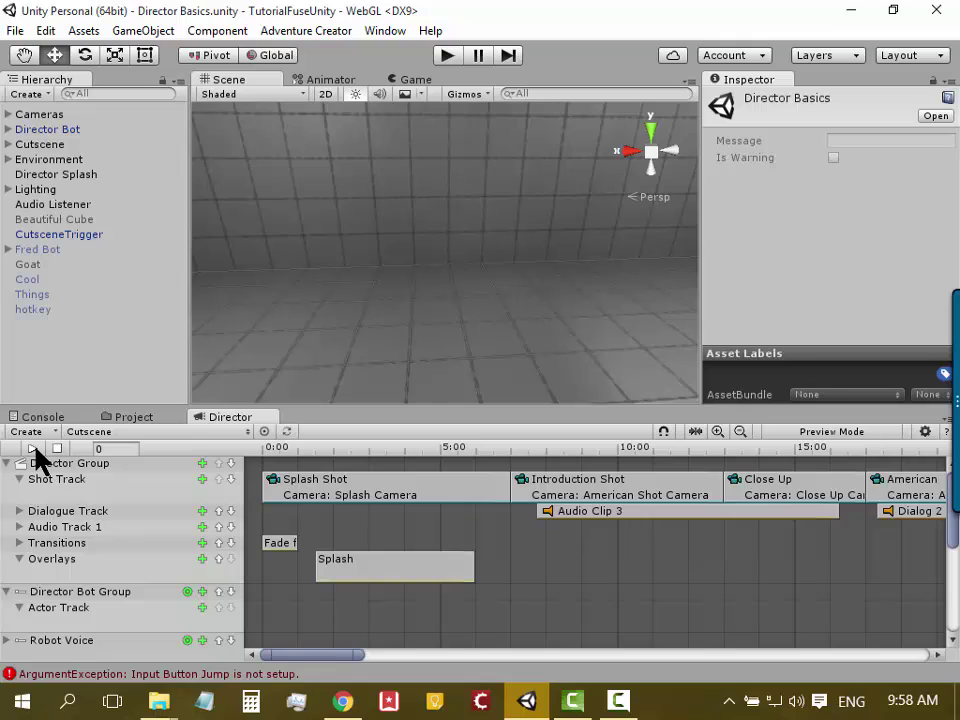
# Scrub the Cutscene preview from about 7 to 12 seconds and view the robot in the Game view
pyautogui.click(521, 449)
pyautogui.moveTo(521, 452)
pyautogui.mouseDown()
pyautogui.moveTo(497, 455)
pyautogui.moveTo(577, 460)
pyautogui.mouseUp()
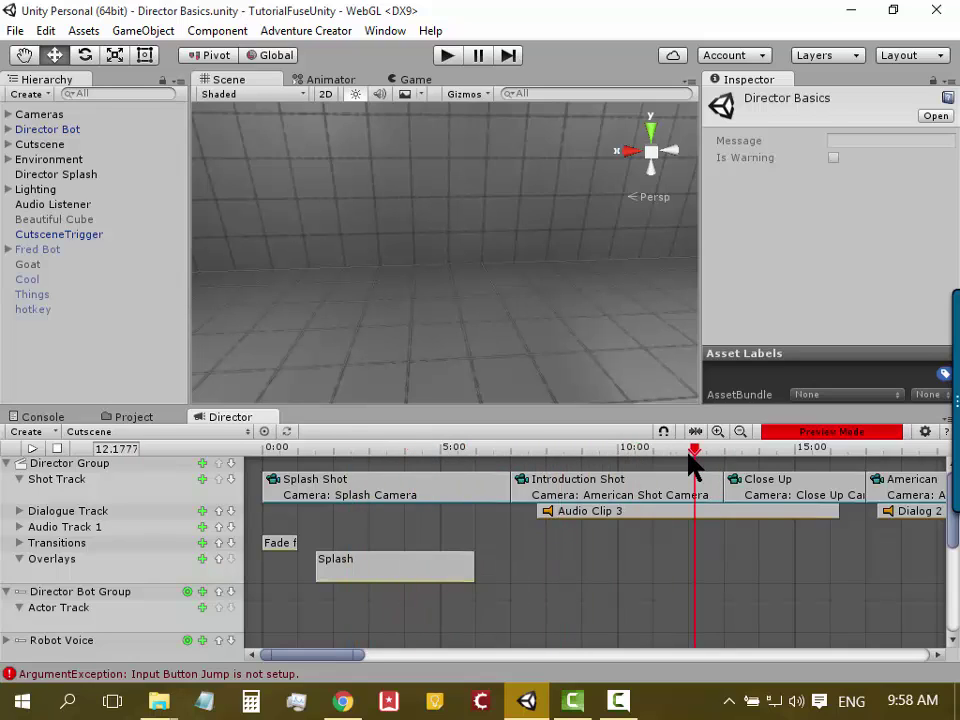
pyautogui.moveTo(577, 460); pyautogui.dragTo(686, 456)
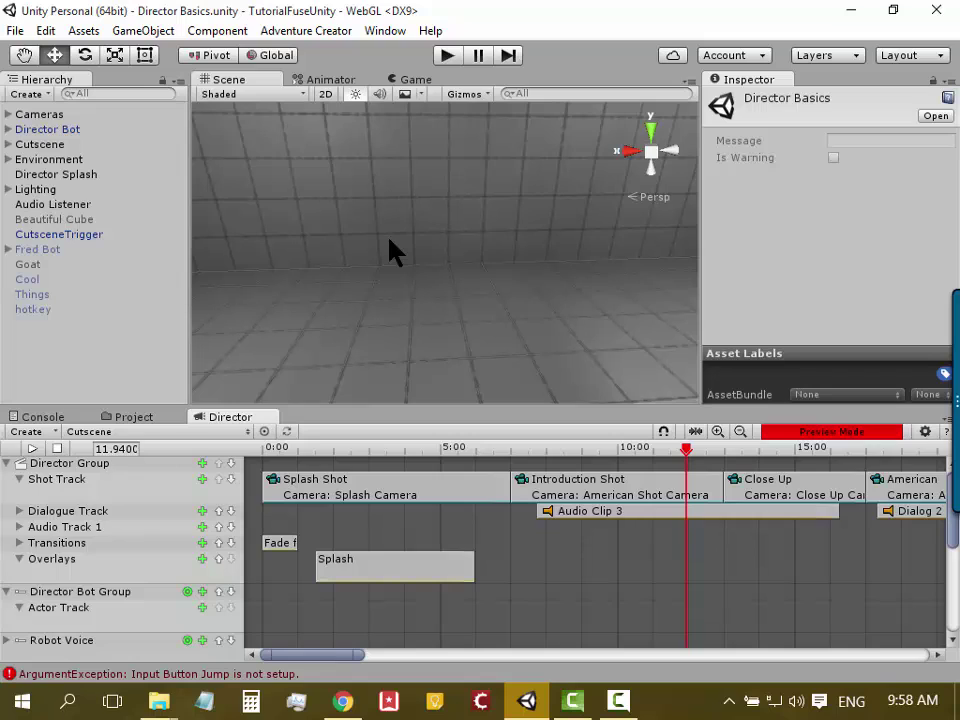
pyautogui.click(412, 80)
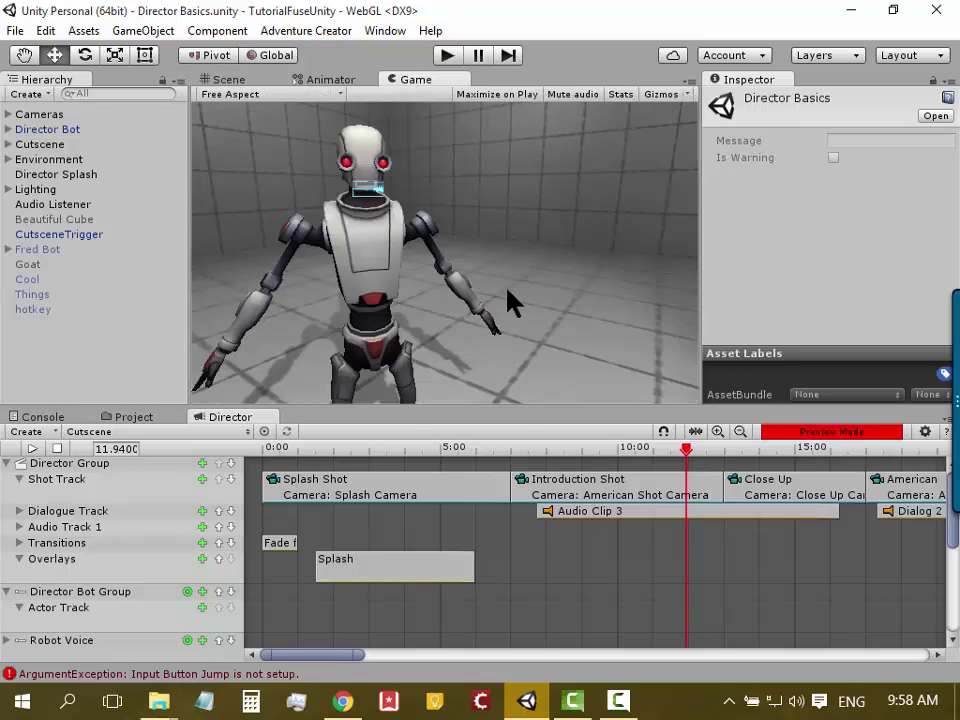
# Toggle between the Scene and Game views while scrubbing the preview, then rewind it to 0 seconds
pyautogui.moveTo(680, 450)
pyautogui.mouseDown()
pyautogui.moveTo(378, 455)
pyautogui.moveTo(598, 470)
pyautogui.mouseUp()
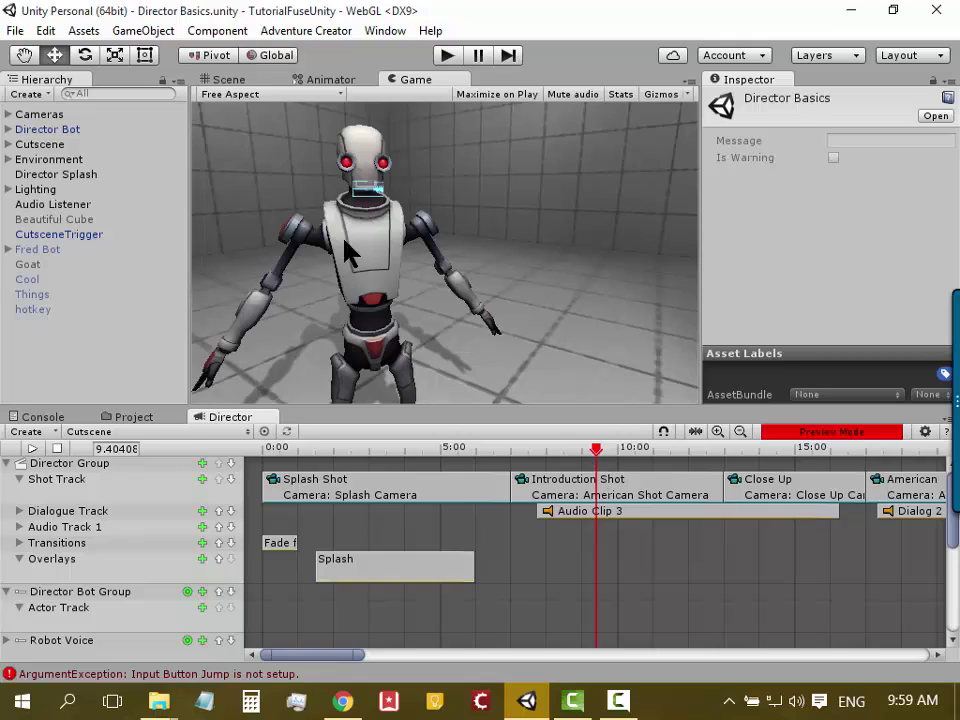
pyautogui.click(239, 80)
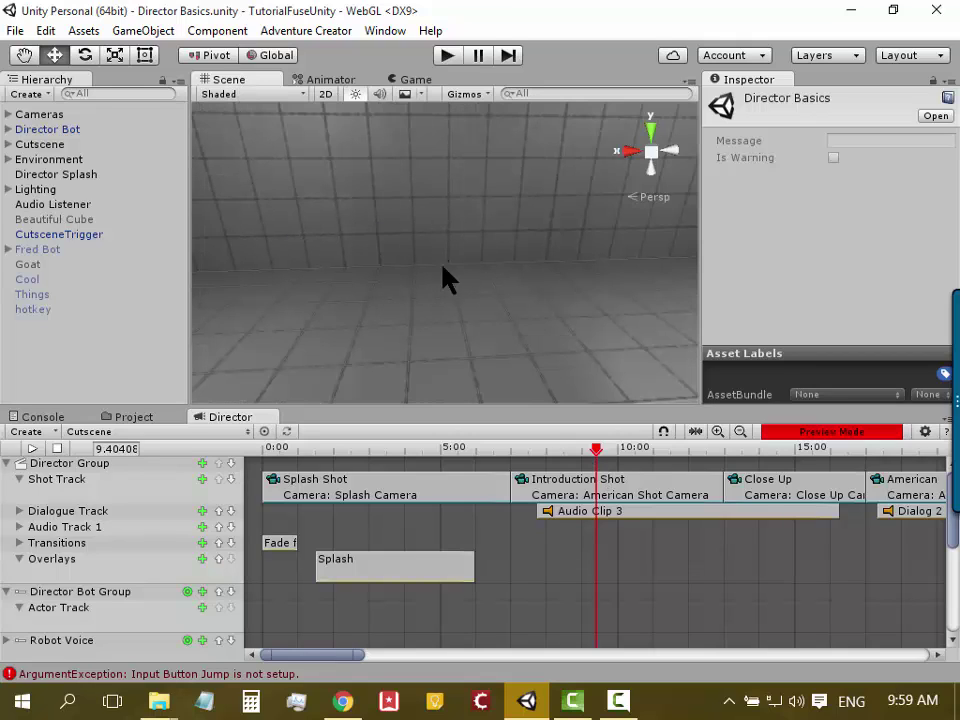
pyautogui.click(420, 81)
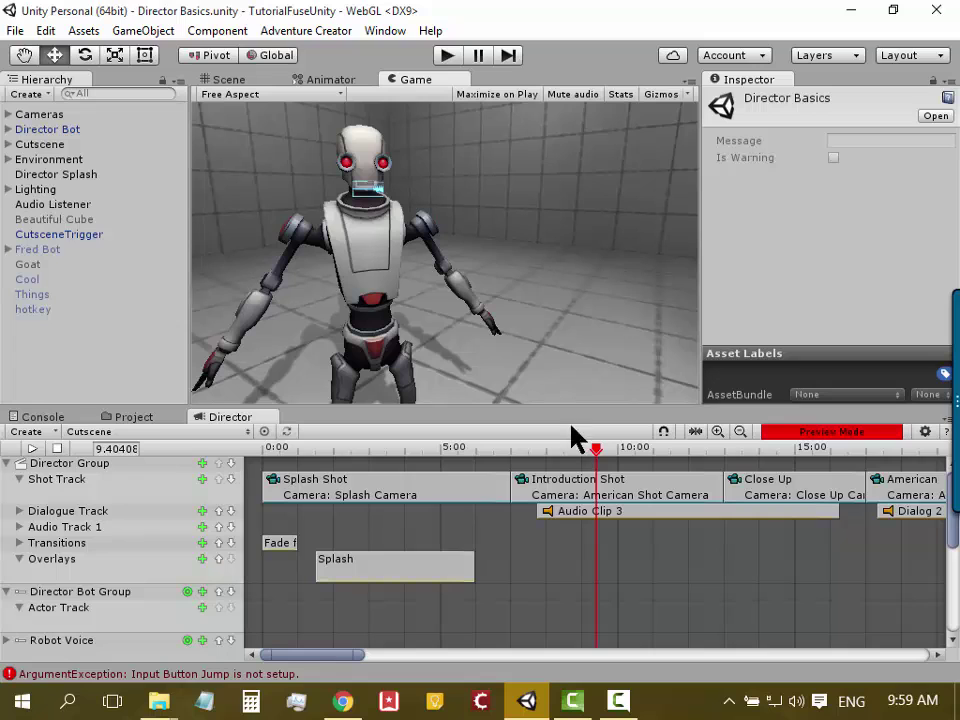
pyautogui.moveTo(597, 457)
pyautogui.mouseDown()
pyautogui.moveTo(497, 460)
pyautogui.moveTo(550, 456)
pyautogui.mouseUp()
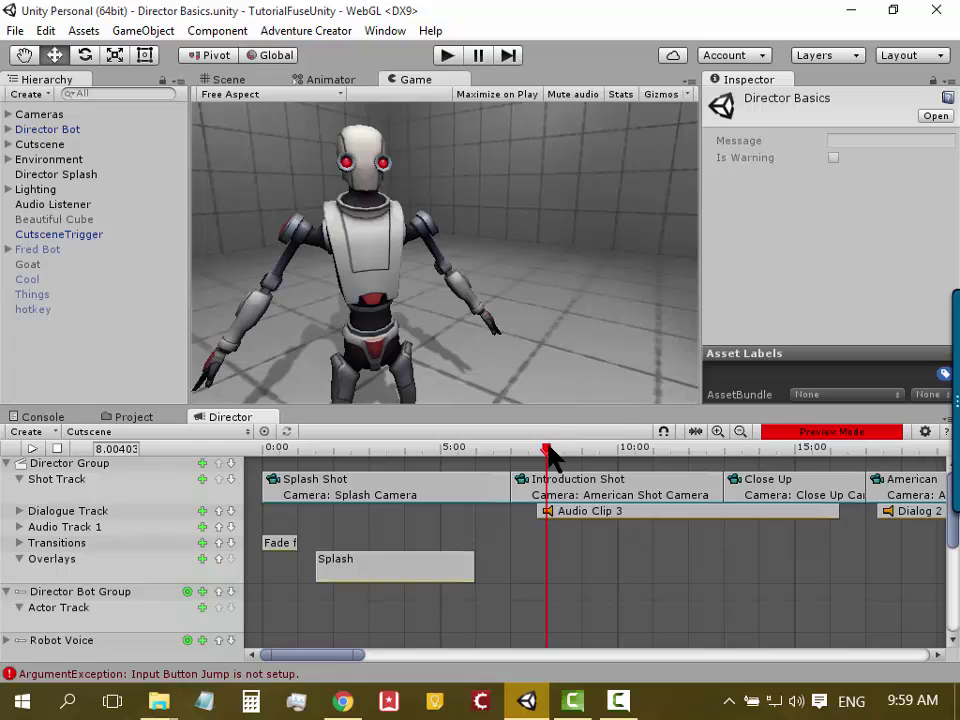
pyautogui.moveTo(548, 455)
pyautogui.mouseDown()
pyautogui.moveTo(612, 462)
pyautogui.moveTo(339, 439)
pyautogui.moveTo(525, 459)
pyautogui.moveTo(822, 462)
pyautogui.moveTo(825, 454)
pyautogui.moveTo(409, 454)
pyautogui.moveTo(739, 454)
pyautogui.moveTo(478, 458)
pyautogui.mouseUp()
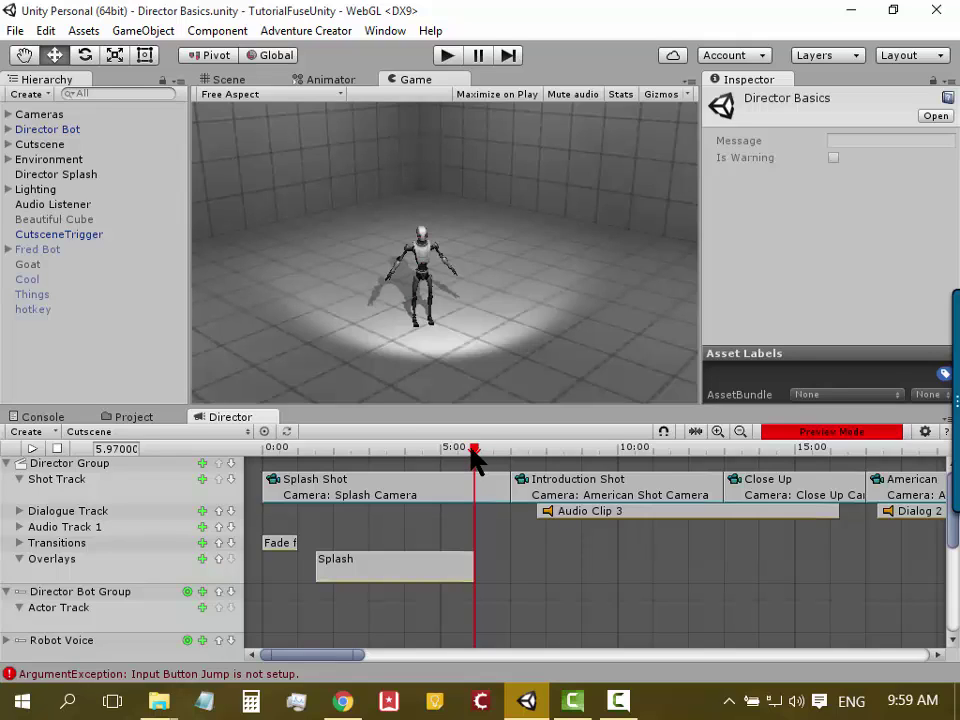
pyautogui.moveTo(478, 458)
pyautogui.mouseDown()
pyautogui.moveTo(347, 467)
pyautogui.moveTo(274, 439)
pyautogui.moveTo(254, 452)
pyautogui.mouseUp()
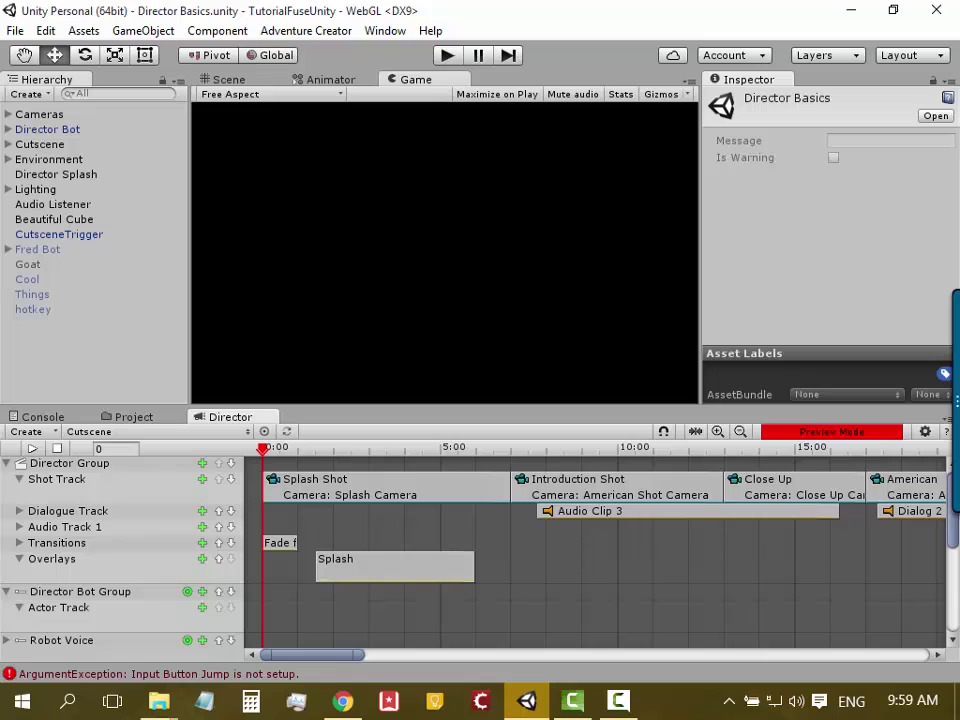
# Enter play mode and zoom the Director timeline to fit the full 0–140 second Cutscene
pyautogui.click(447, 55)
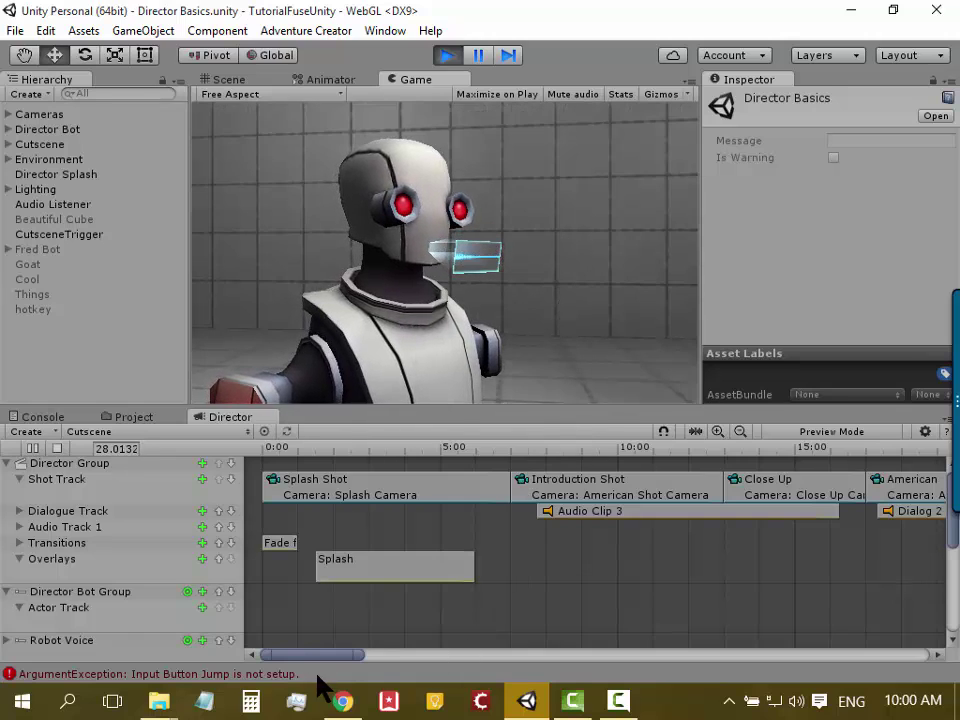
pyautogui.click(697, 432)
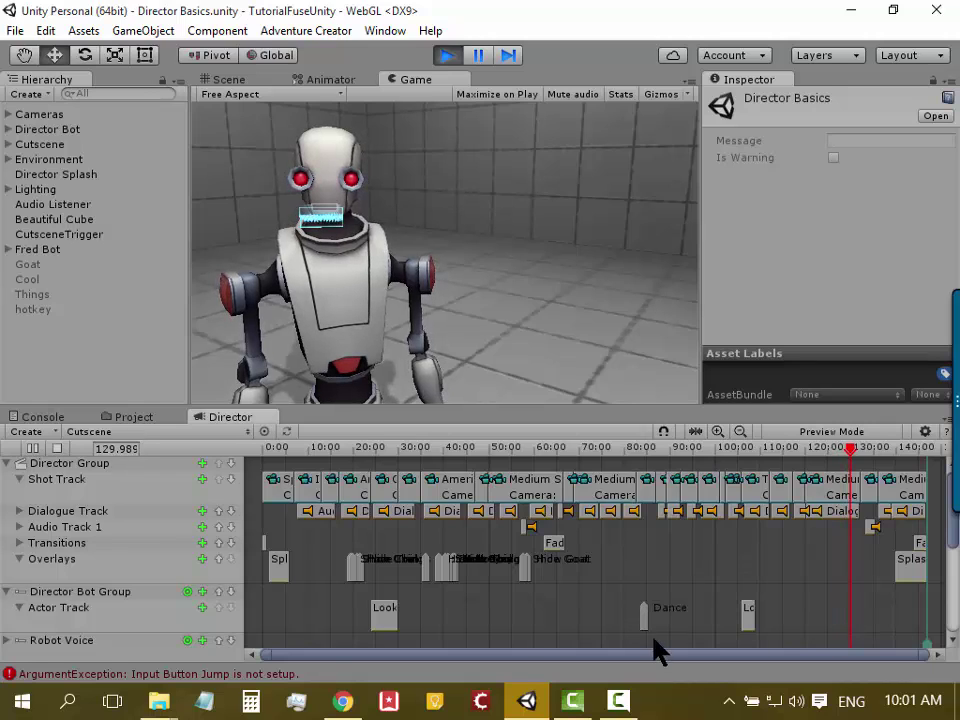
# Scroll in the Director window while the Cutscene plays through to its end
pyautogui.scroll(-1, 765, 595)
pyautogui.scroll(1, 765, 595)
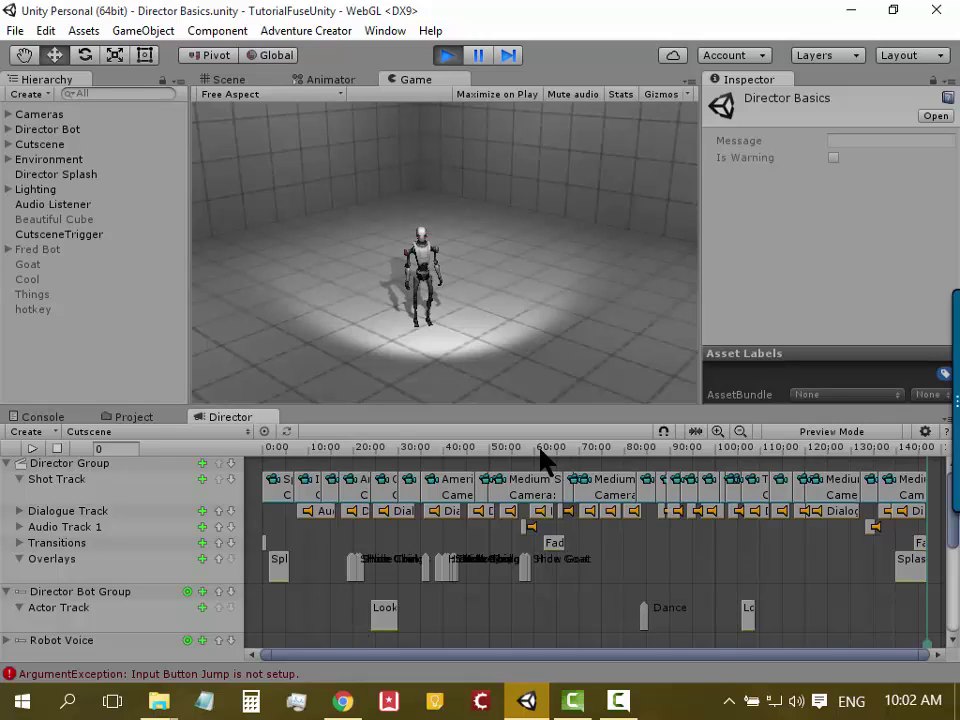
# Stop play mode and preview the Cutscene from its start, then from about 132.7 seconds
pyautogui.click(449, 57)
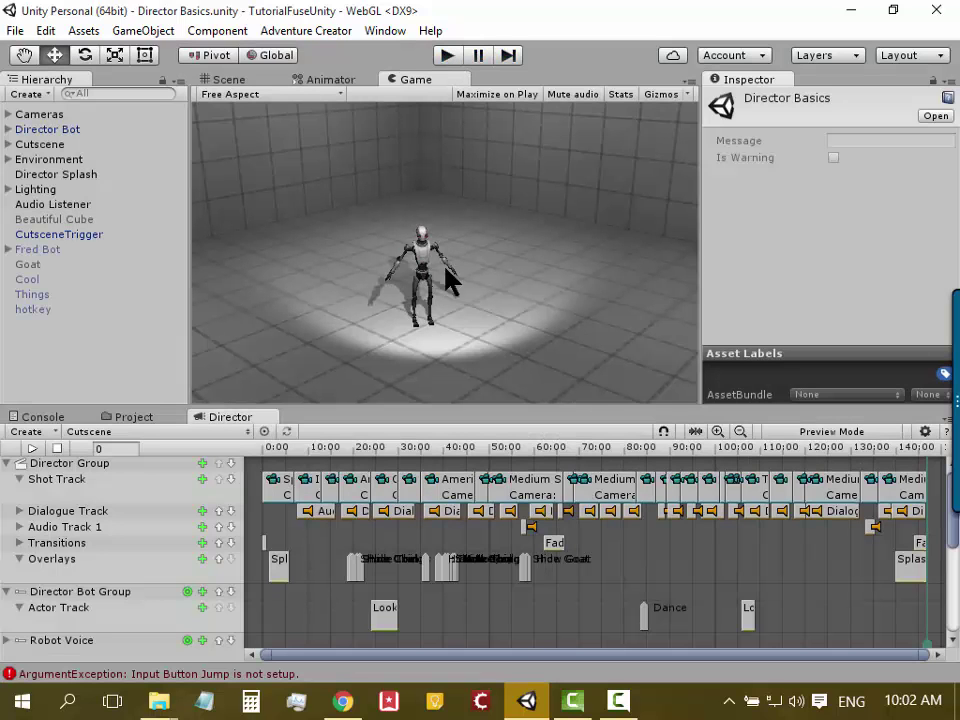
pyautogui.click(32, 448)
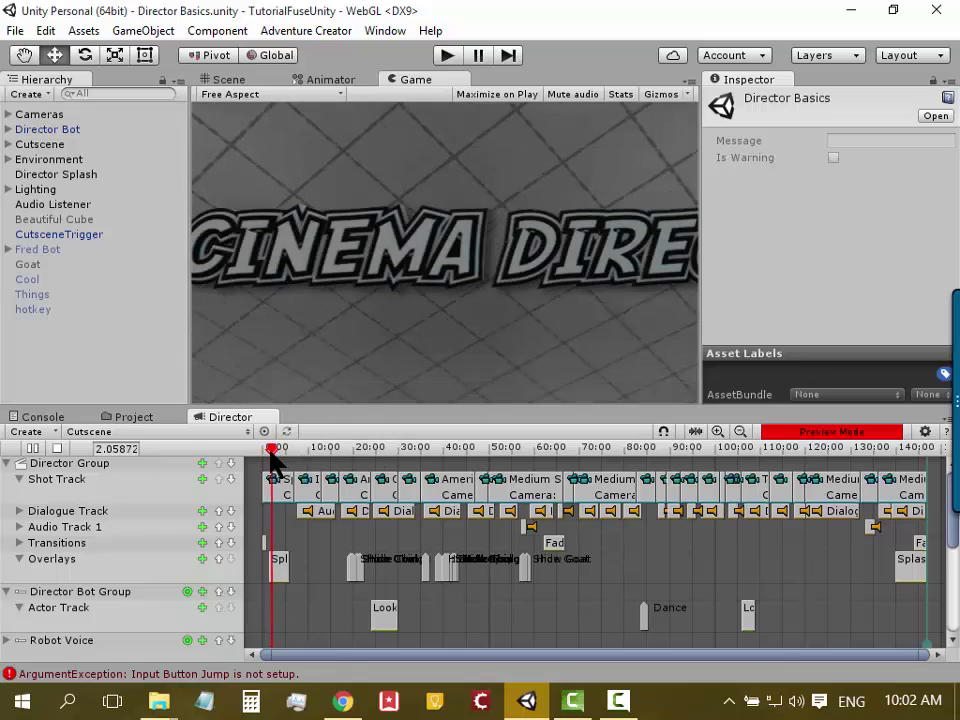
pyautogui.moveTo(274, 450)
pyautogui.mouseDown()
pyautogui.moveTo(330, 462)
pyautogui.moveTo(922, 482)
pyautogui.moveTo(868, 482)
pyautogui.mouseUp()
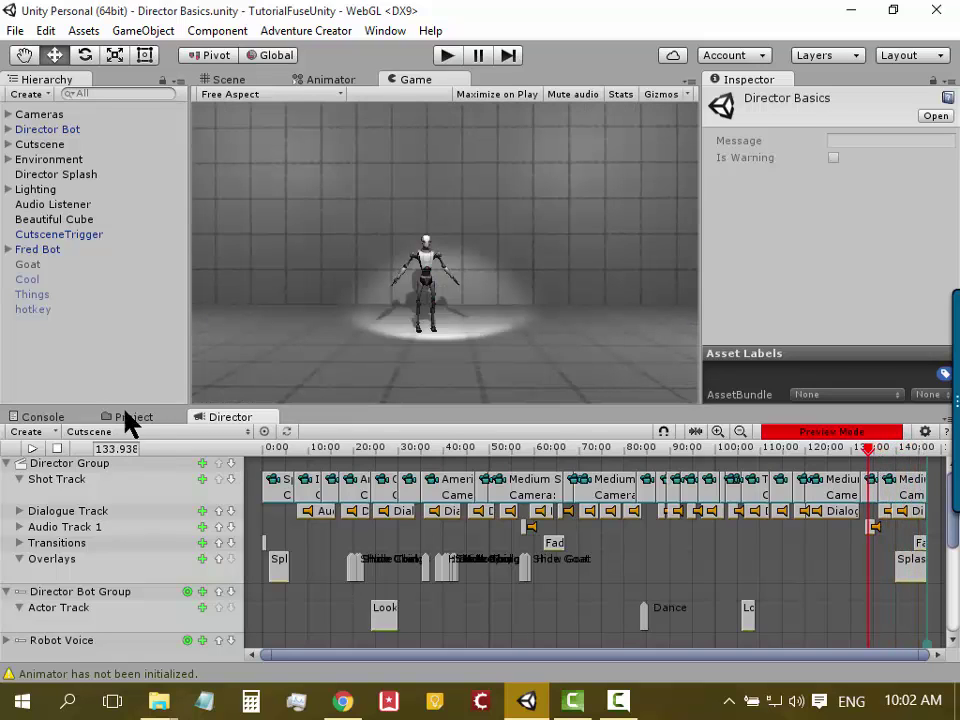
pyautogui.click(28, 449)
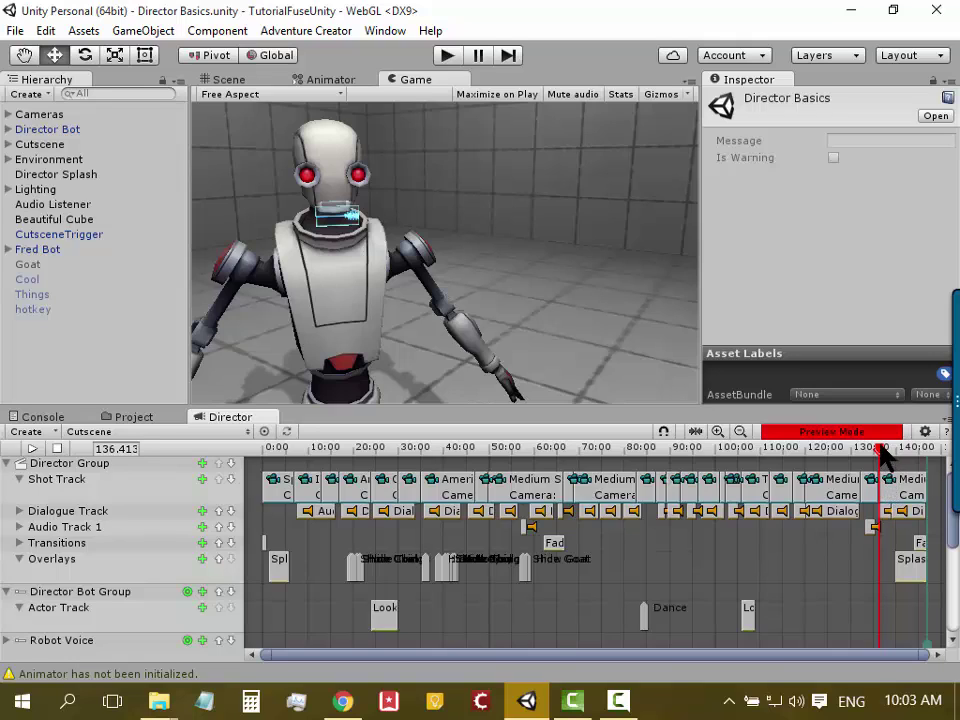
pyautogui.moveTo(880, 448); pyautogui.dragTo(866, 447)
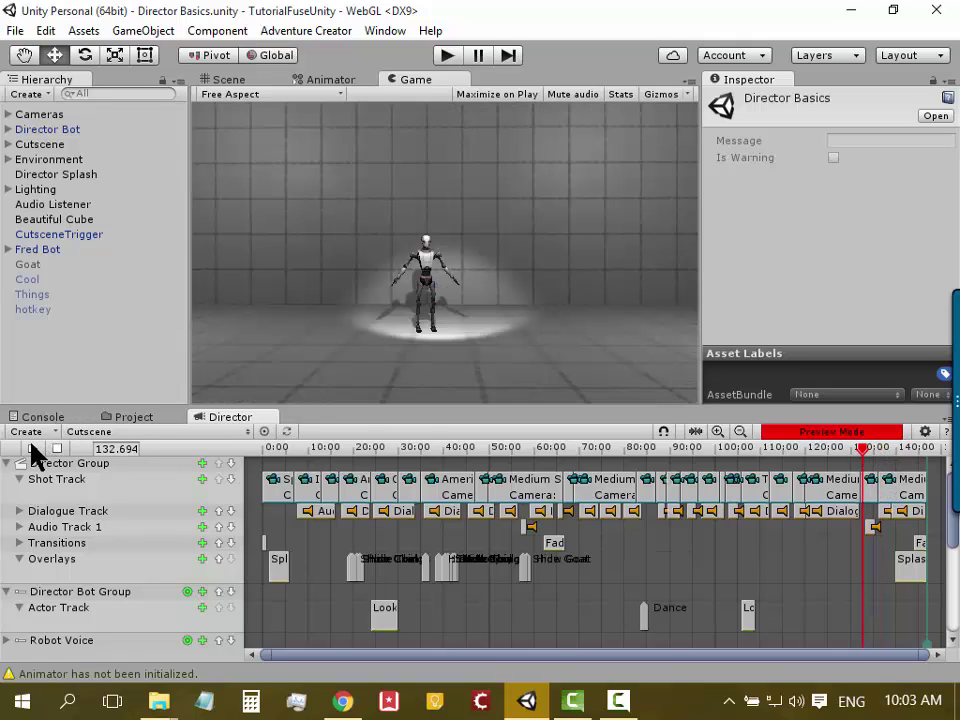
pyautogui.click(32, 449)
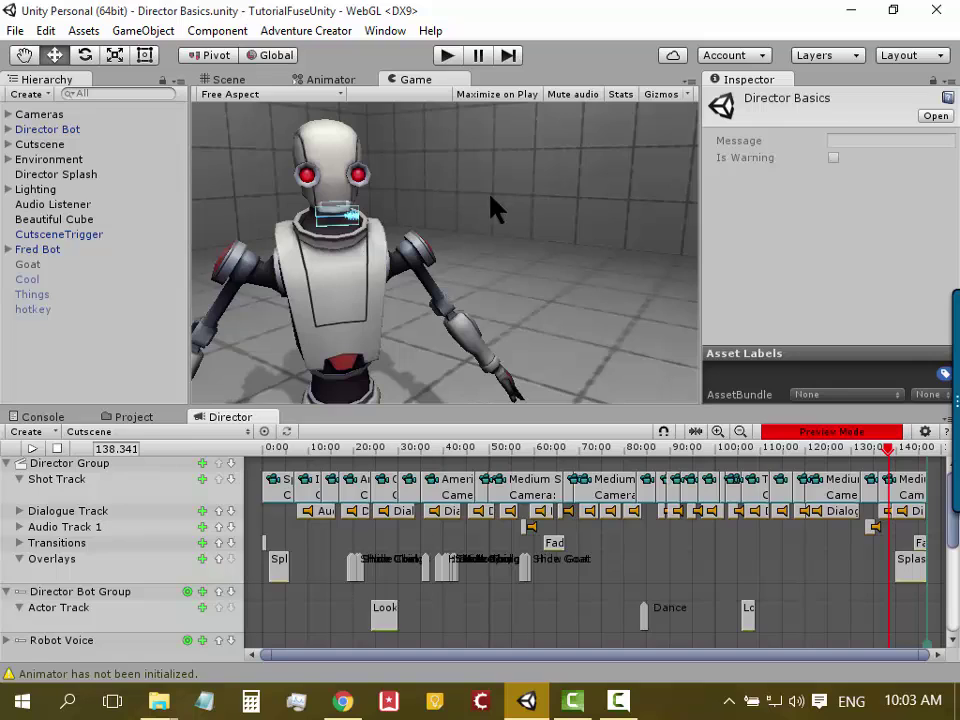
# Scrub the preview between about 34 and 80 seconds, ending back at 0 seconds
pyautogui.click(493, 452)
pyautogui.moveTo(491, 448); pyautogui.dragTo(416, 444)
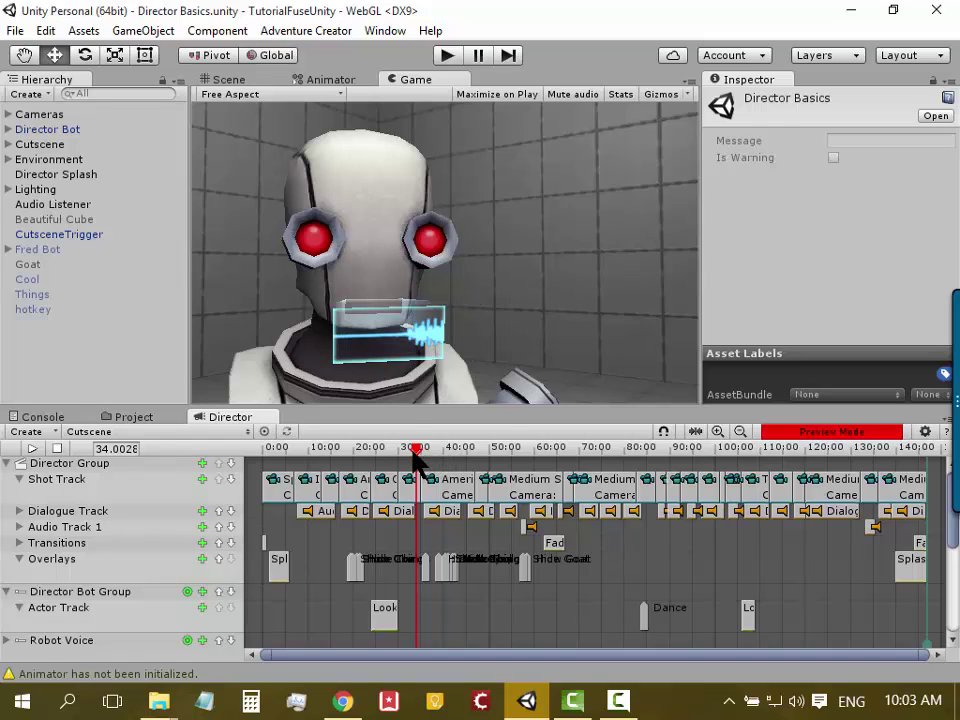
pyautogui.moveTo(416, 448); pyautogui.dragTo(500, 448)
pyautogui.moveTo(577, 448)
pyautogui.mouseDown()
pyautogui.moveTo(820, 447)
pyautogui.moveTo(843, 437)
pyautogui.moveTo(803, 450)
pyautogui.moveTo(306, 454)
pyautogui.moveTo(321, 444)
pyautogui.moveTo(422, 450)
pyautogui.mouseUp()
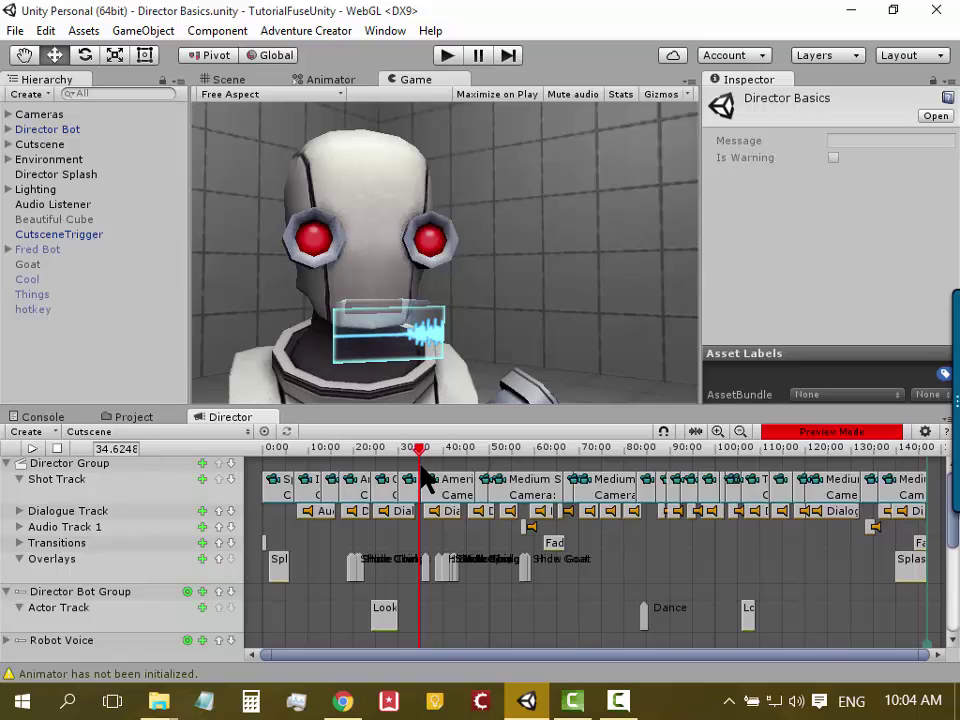
pyautogui.moveTo(420, 448)
pyautogui.mouseDown()
pyautogui.moveTo(572, 448)
pyautogui.moveTo(264, 462)
pyautogui.mouseUp()
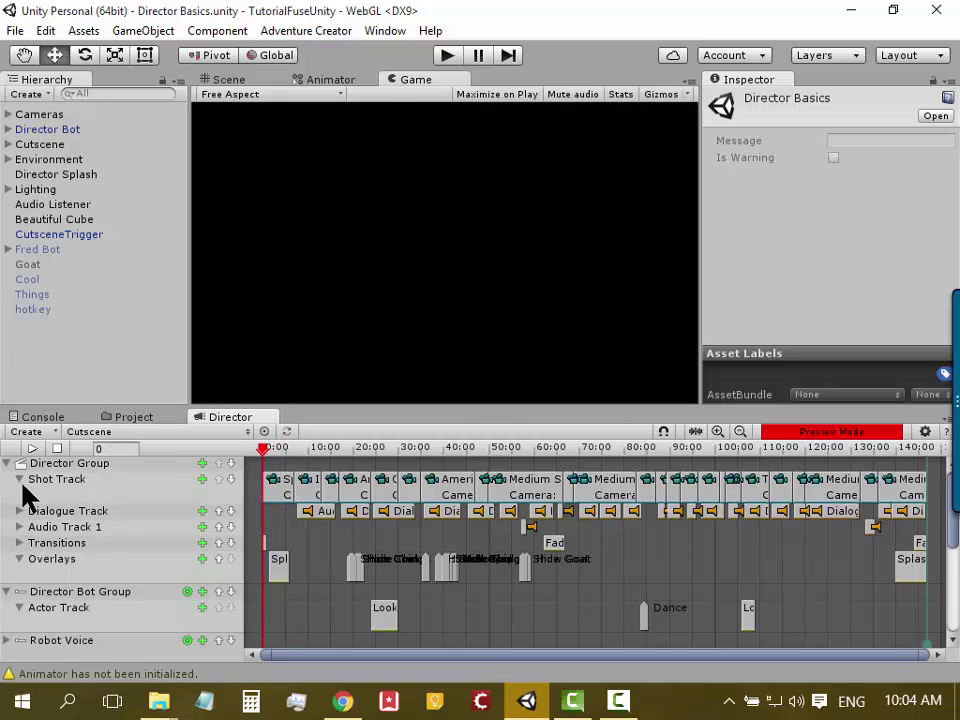
# Collapse the Shot Track, Director Bot, Splash Camera, Eye Overlay and Fred groups, then select Director Group
pyautogui.click(18, 480)
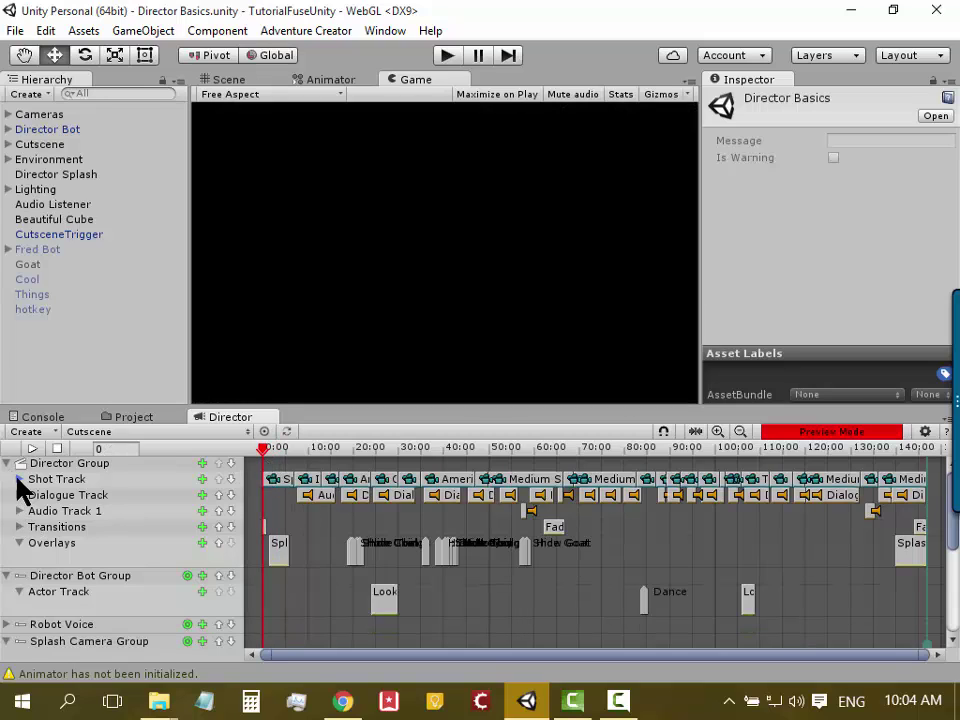
pyautogui.click(7, 577)
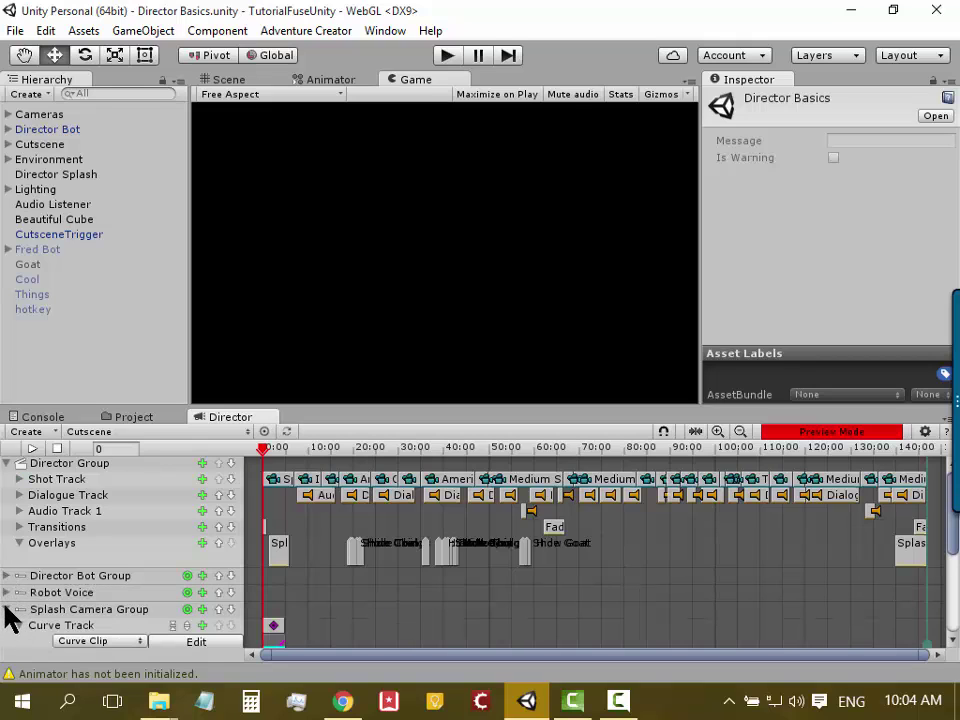
pyautogui.click(6, 609)
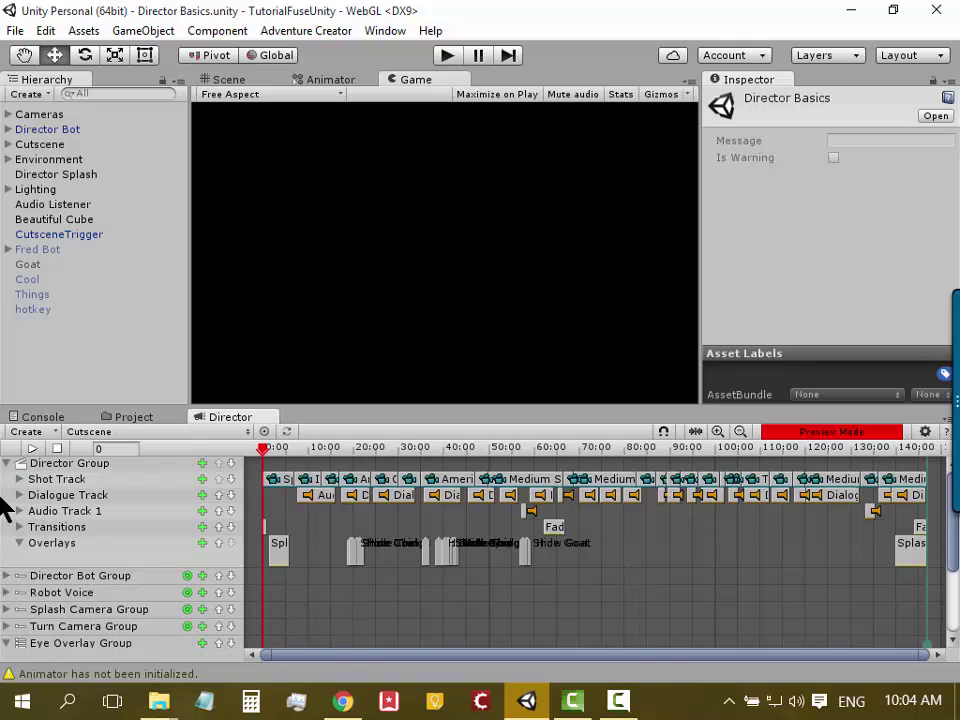
pyautogui.click(7, 464)
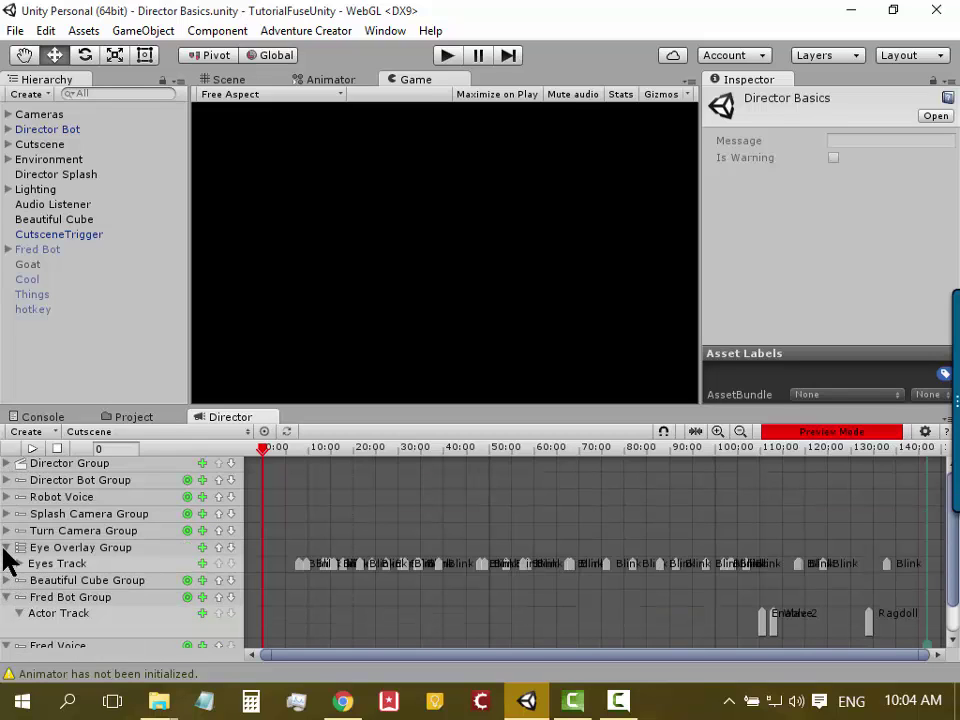
pyautogui.click(5, 548)
pyautogui.click(7, 582)
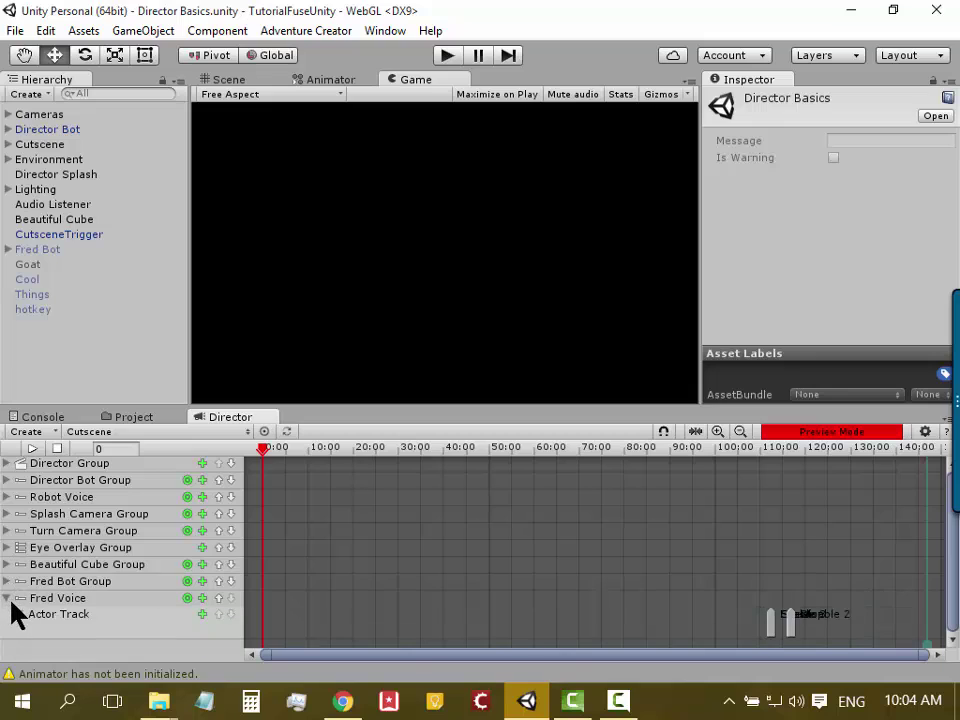
pyautogui.click(8, 599)
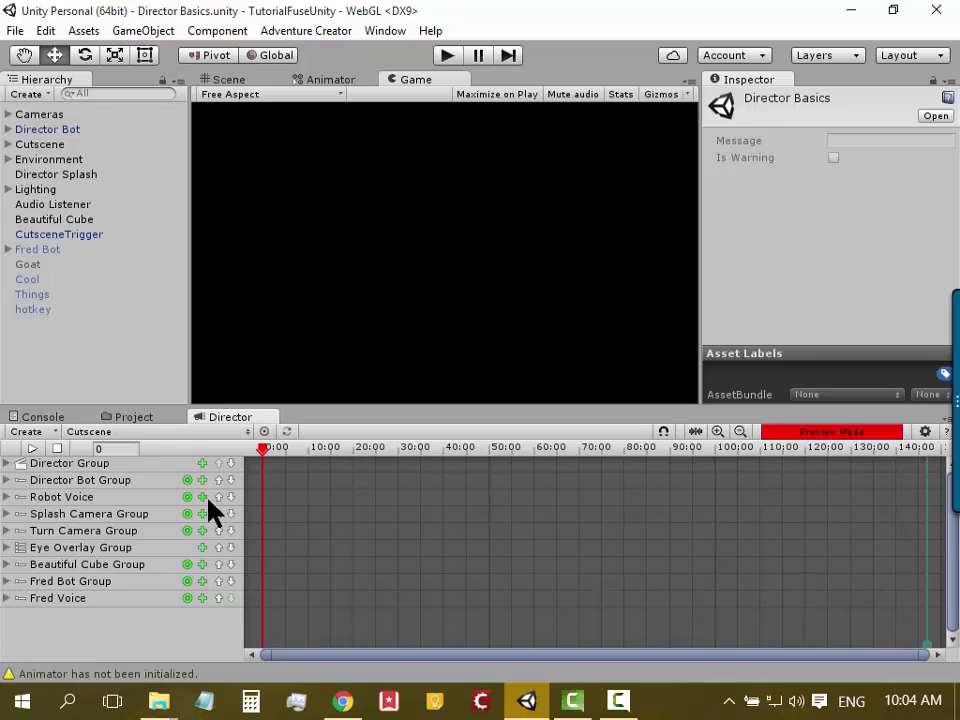
pyautogui.click(62, 467)
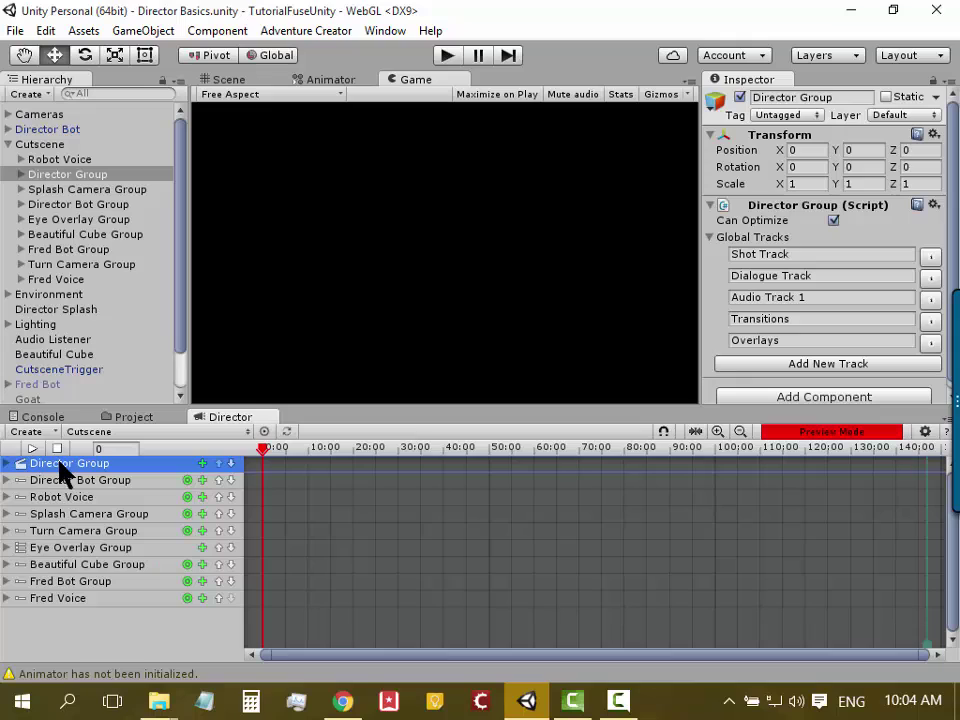
# Show the Director window's Create menu, dismiss it without adding anything, and show it again
pyautogui.click(57, 431)
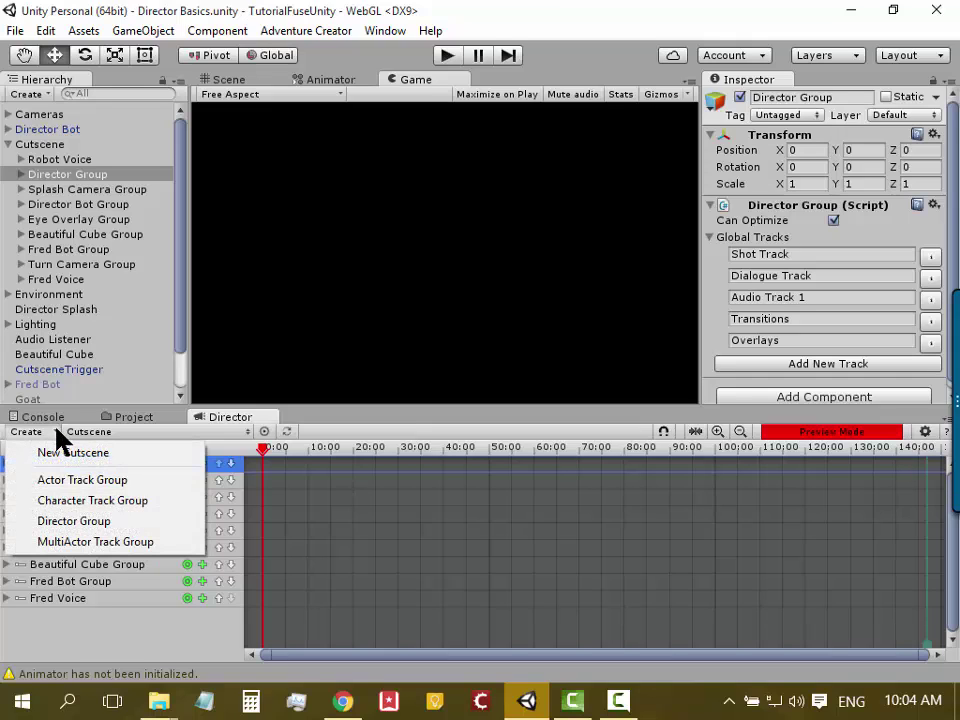
pyautogui.click(294, 501)
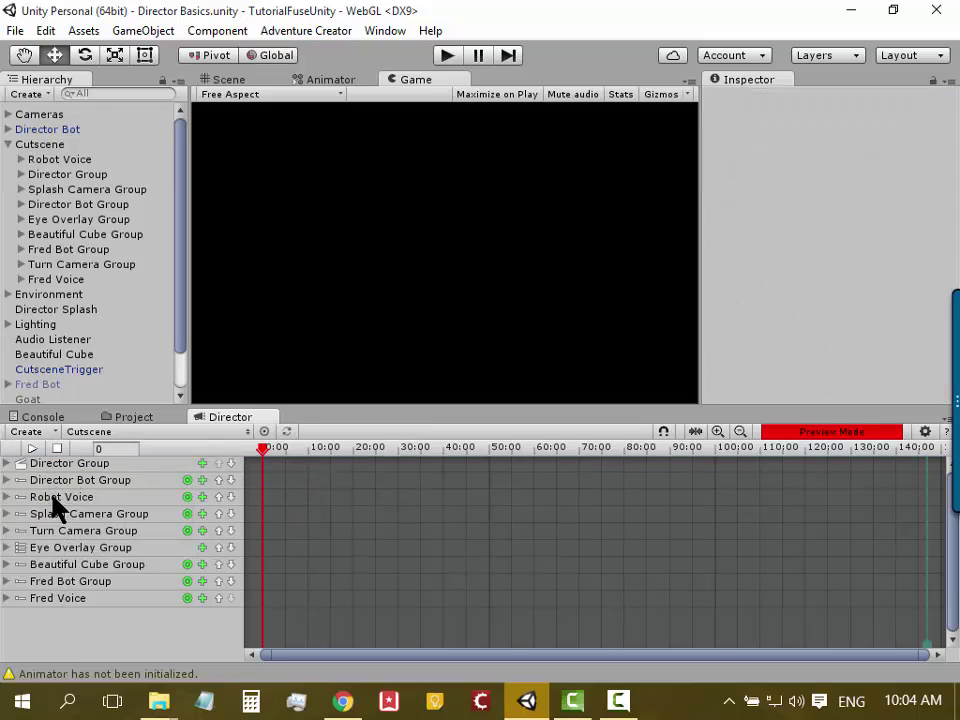
pyautogui.click(46, 432)
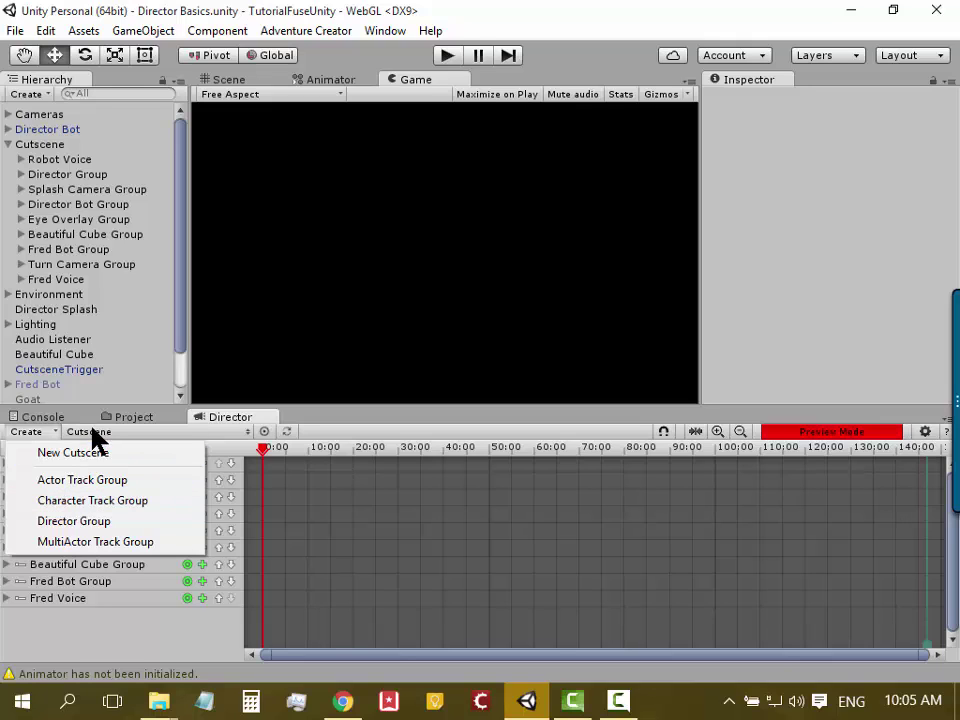
# Add a second Director Group, delete it again, and expand the original Director Group's tracks
pyautogui.click(129, 531)
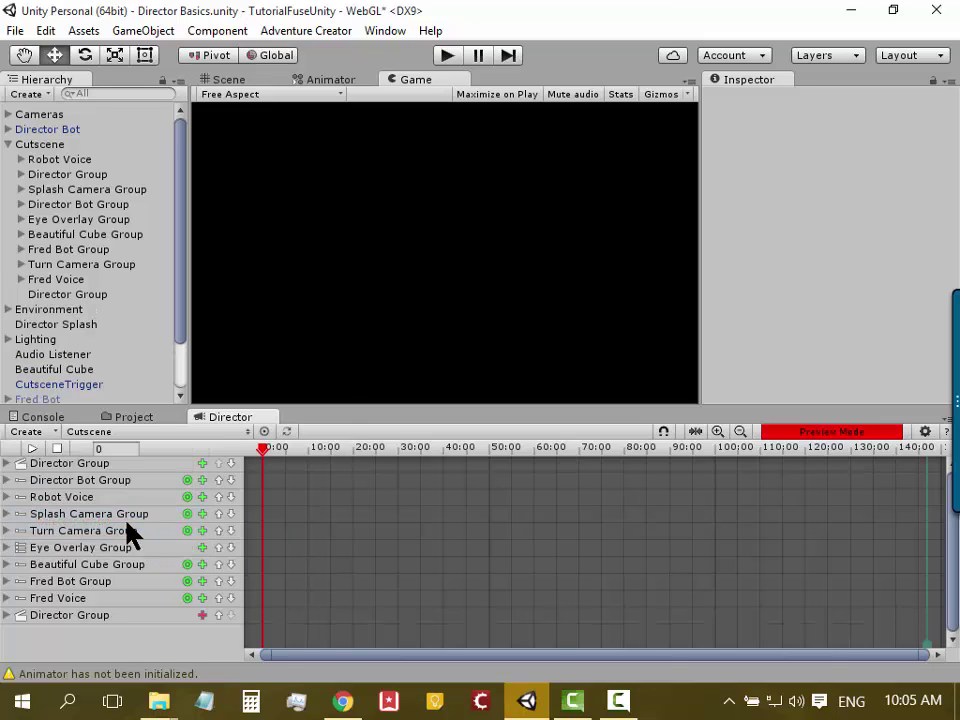
pyautogui.click(104, 616)
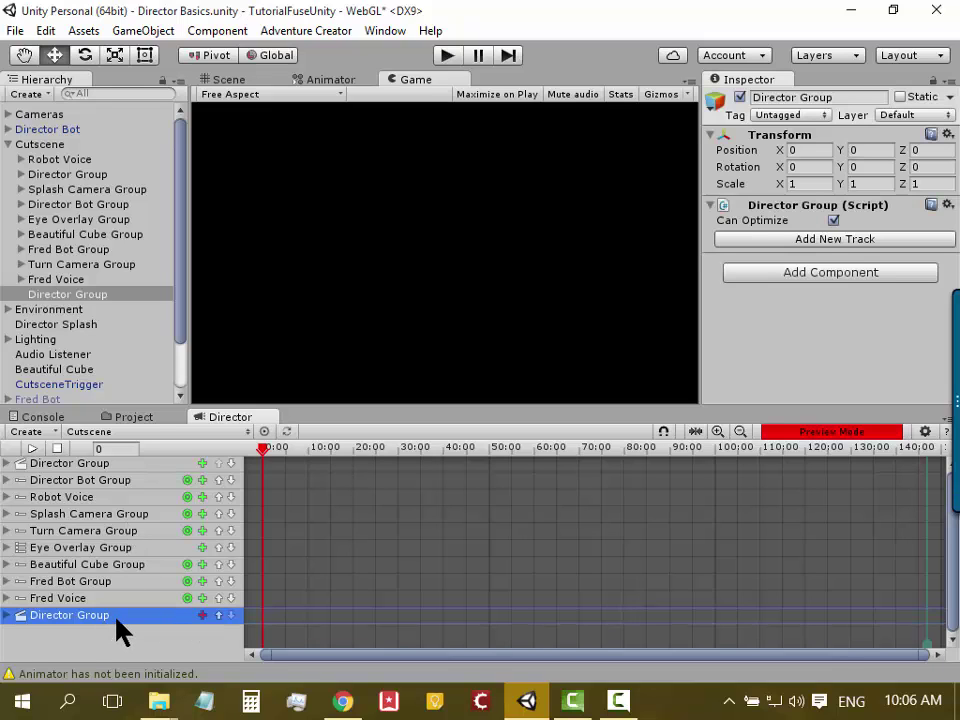
pyautogui.rightClick(117, 618)
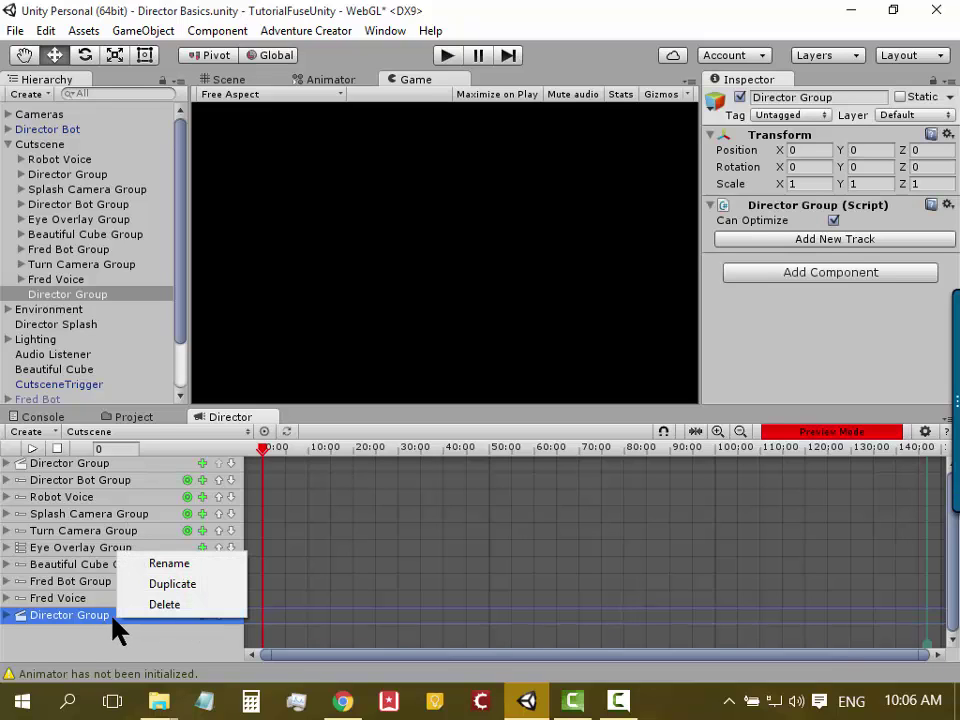
pyautogui.click(164, 605)
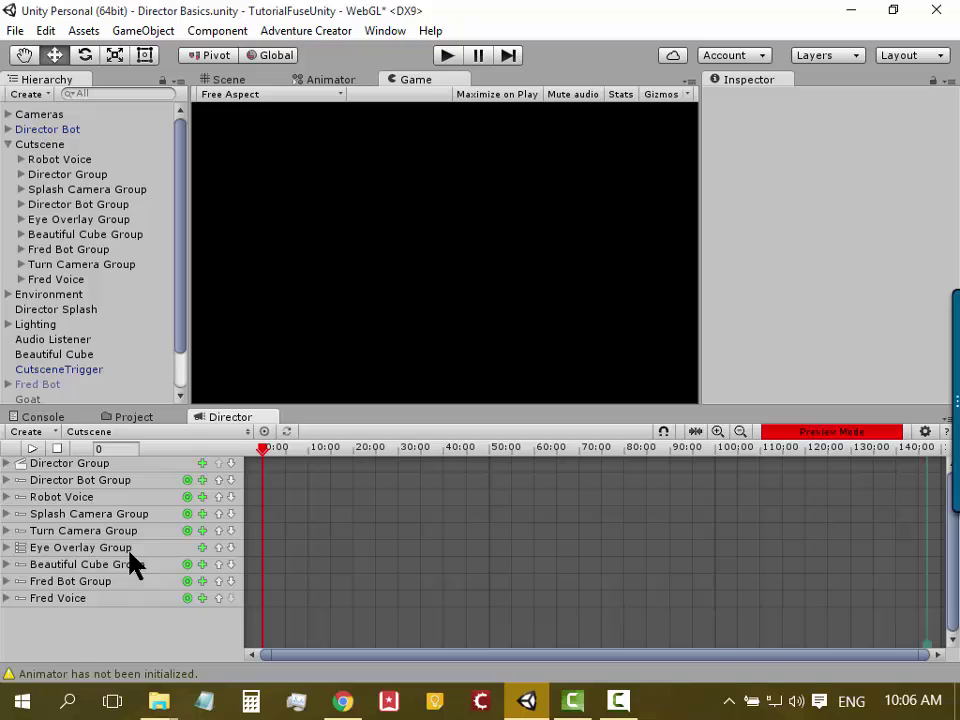
pyautogui.click(7, 464)
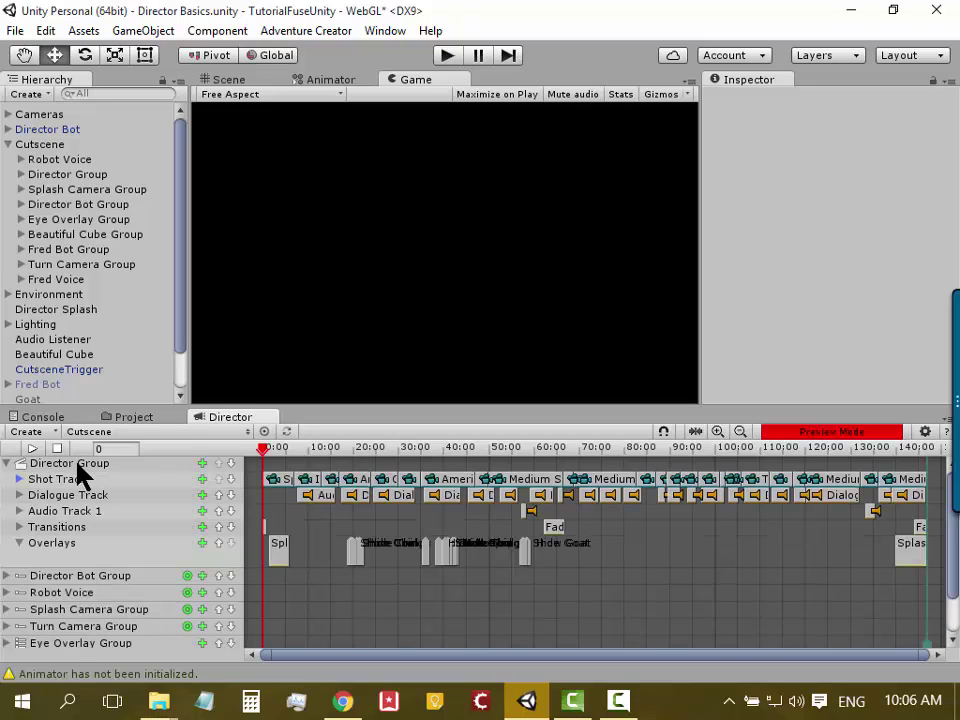
# Collapse and re-expand the Director Group, then zoom the timeline in to about 0–28 seconds
pyautogui.click(7, 464)
pyautogui.click(7, 464)
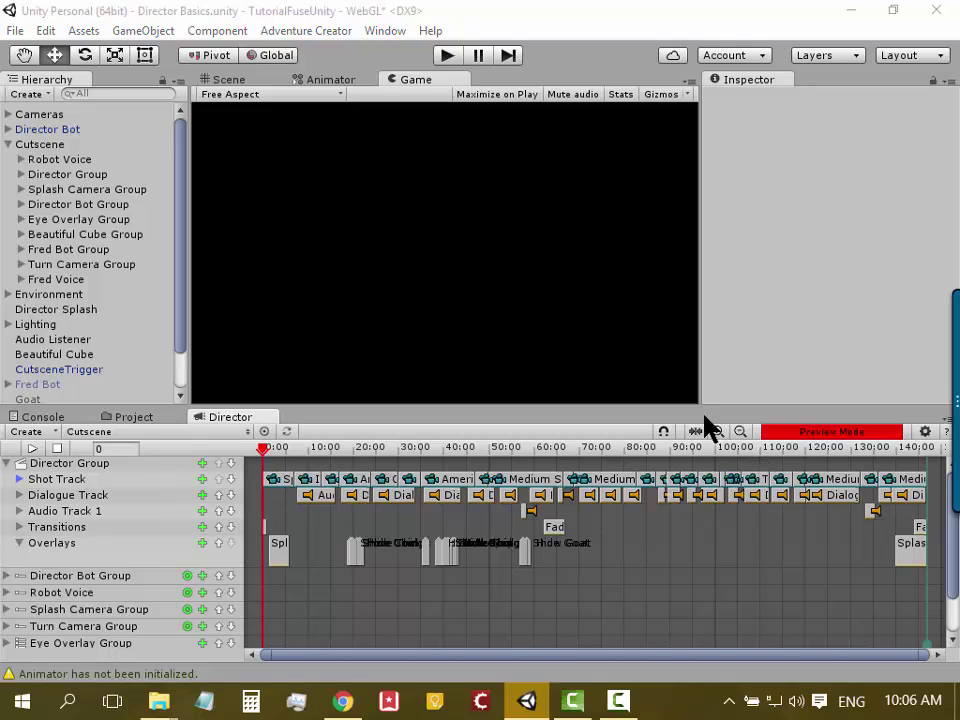
pyautogui.click(717, 431)
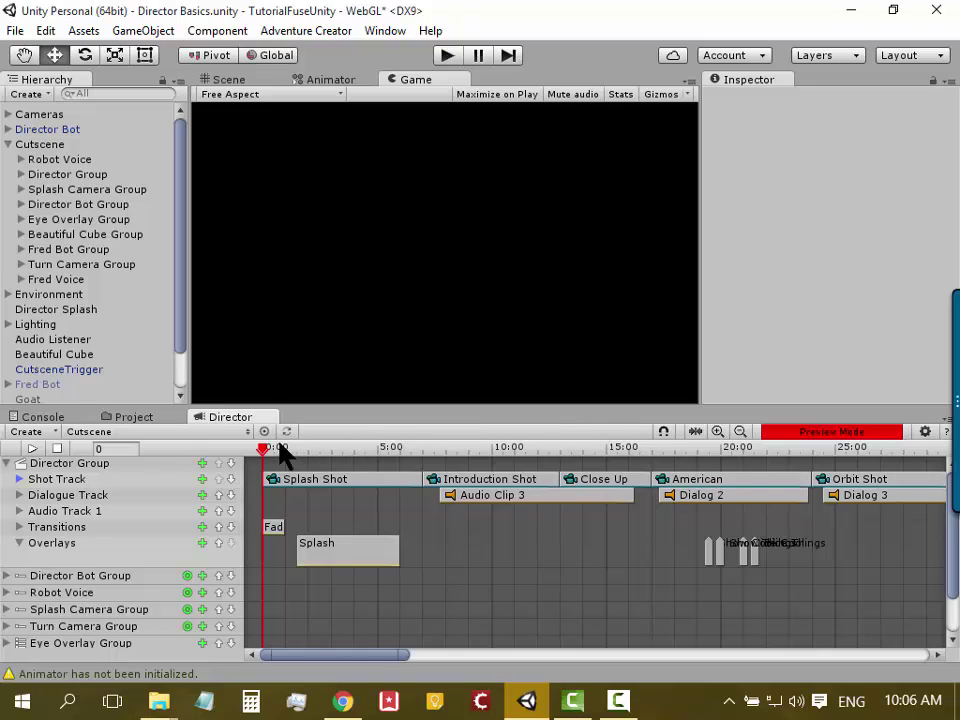
# Scrub the Cutscene preview to about 15 seconds, in the Close Up shot, and show the Scene view
pyautogui.moveTo(265, 447)
pyautogui.mouseDown()
pyautogui.moveTo(438, 459)
pyautogui.moveTo(414, 468)
pyautogui.moveTo(609, 472)
pyautogui.moveTo(260, 447)
pyautogui.moveTo(608, 472)
pyautogui.mouseUp()
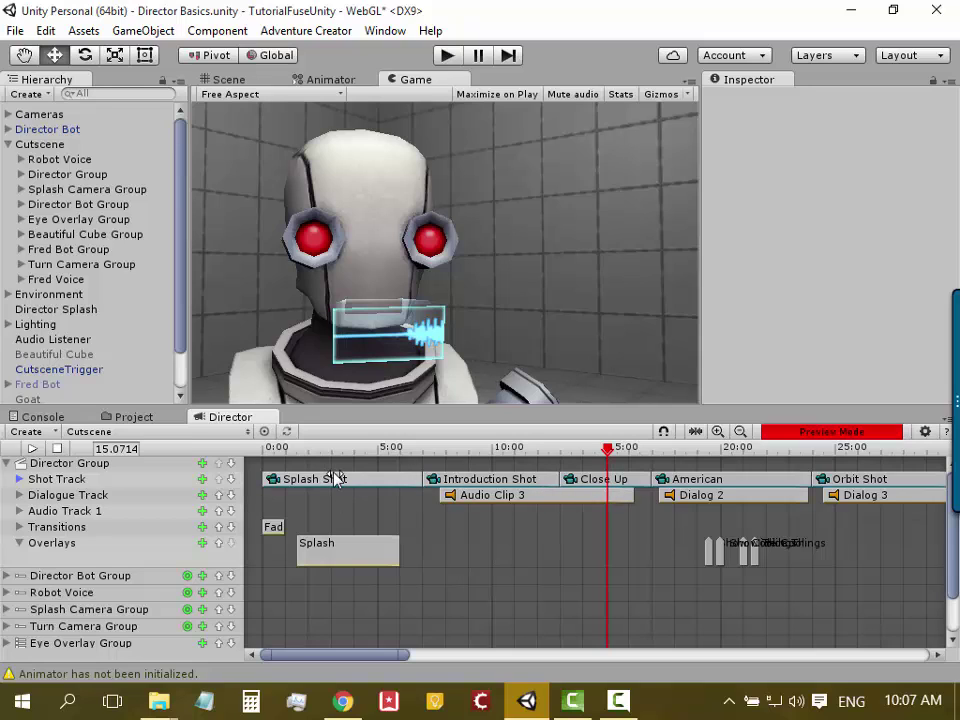
pyautogui.click(229, 80)
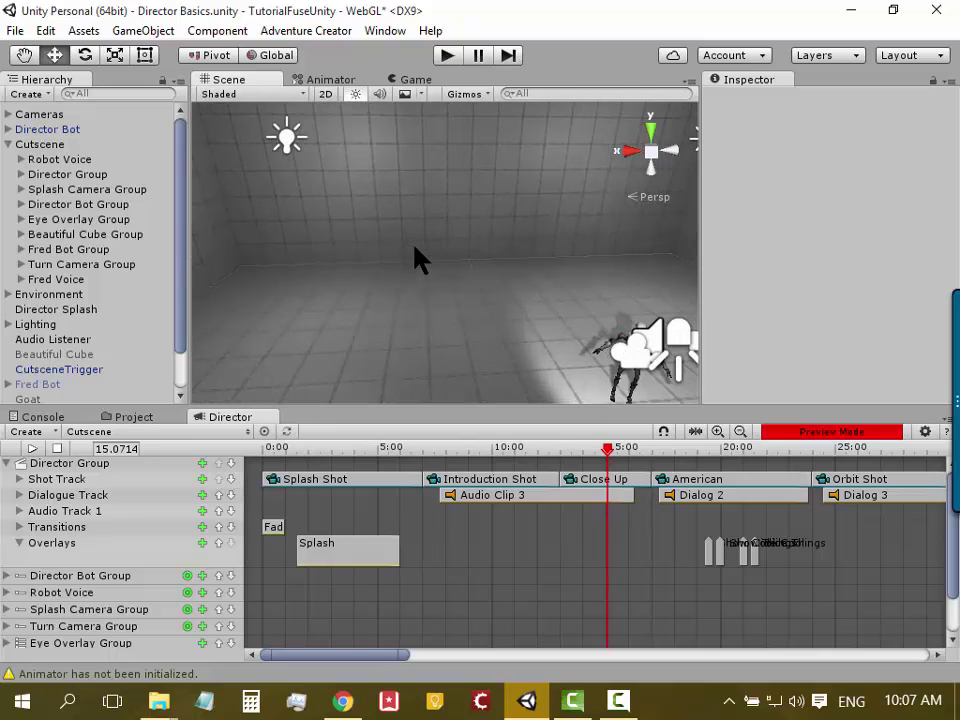
# Center and orbit the Scene view on the robot, then frame the Close Up Camera
pyautogui.moveTo(474, 249); pyautogui.dragTo(384, 214, button='middle')
pyautogui.scroll(5, 384, 214)
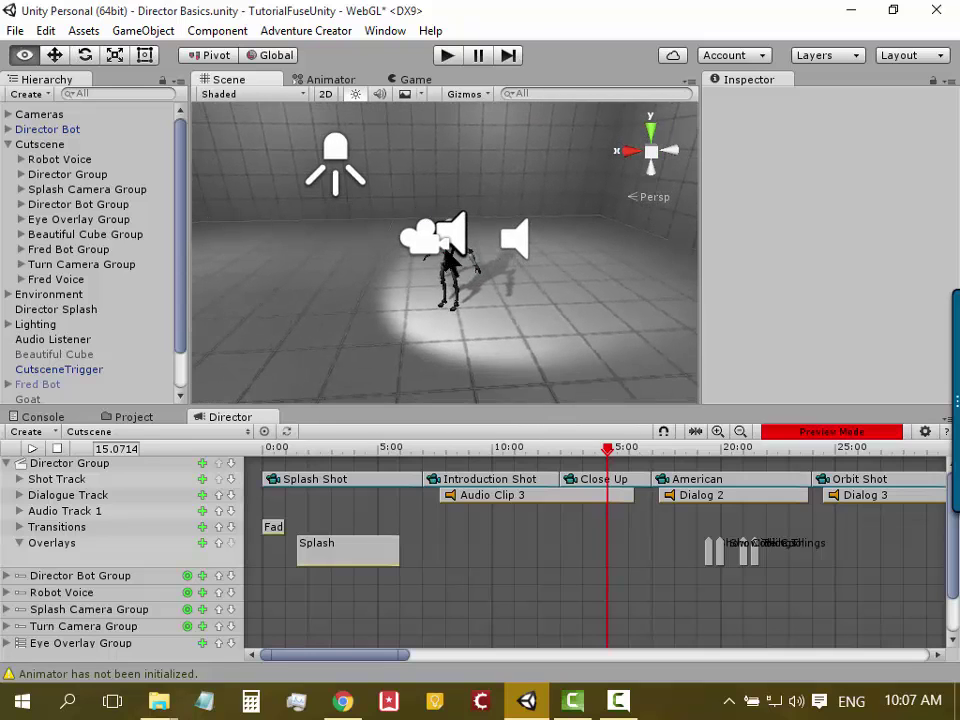
pyautogui.moveTo(384, 214)
pyautogui.keyDown('alt'); pyautogui.mouseDown()
pyautogui.moveTo(403, 261)
pyautogui.moveTo(531, 272)
pyautogui.mouseUp(); pyautogui.keyUp('alt')
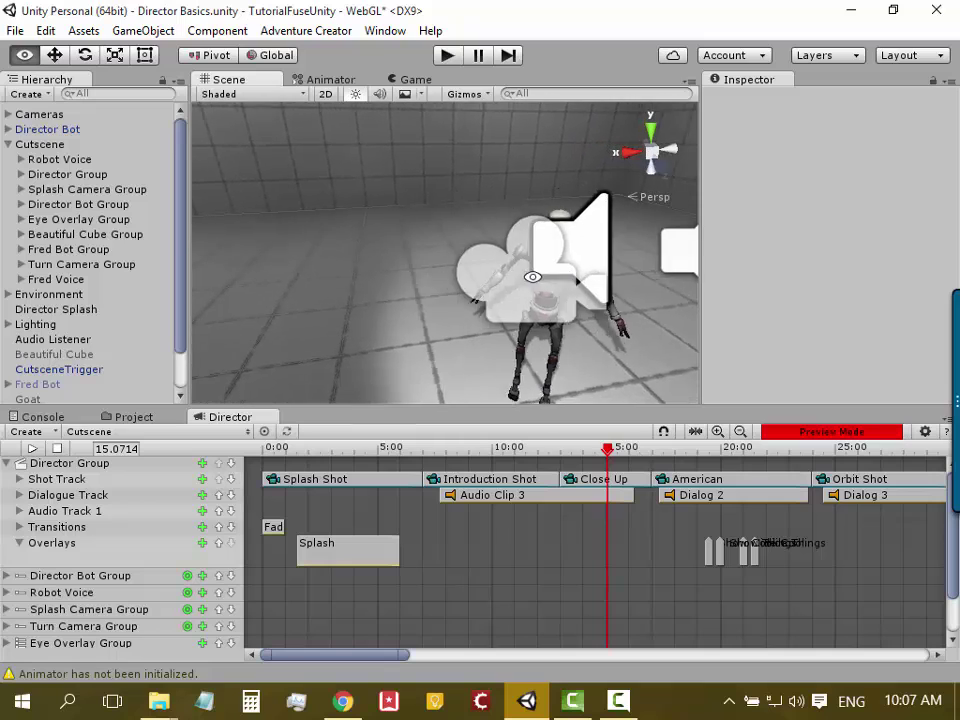
pyautogui.scroll(-2, 533, 272)
pyautogui.click(533, 272)
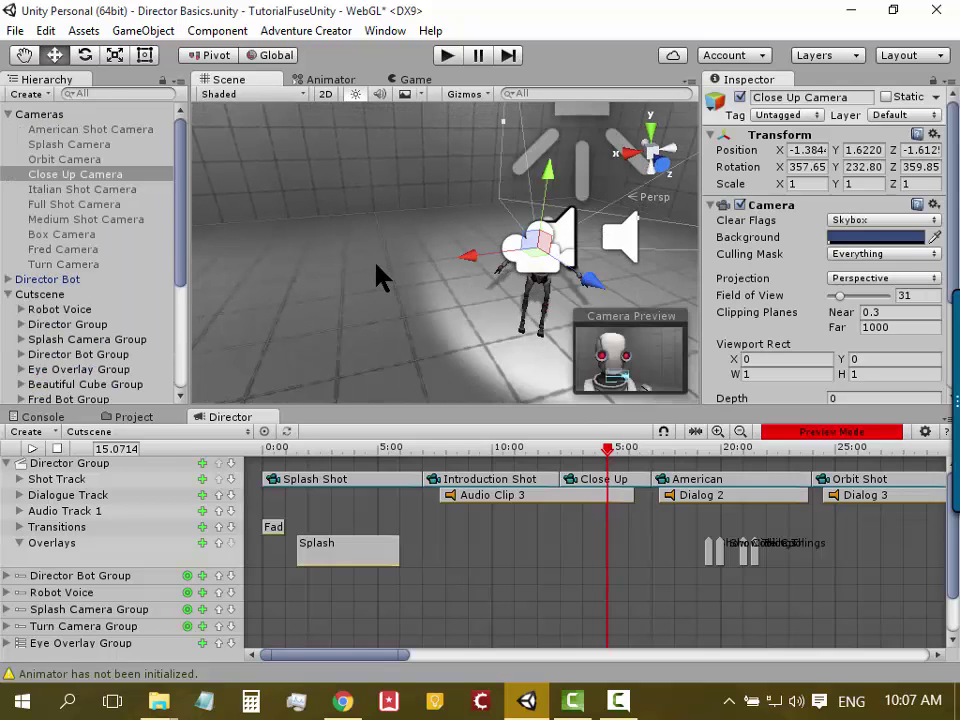
pyautogui.press('f')
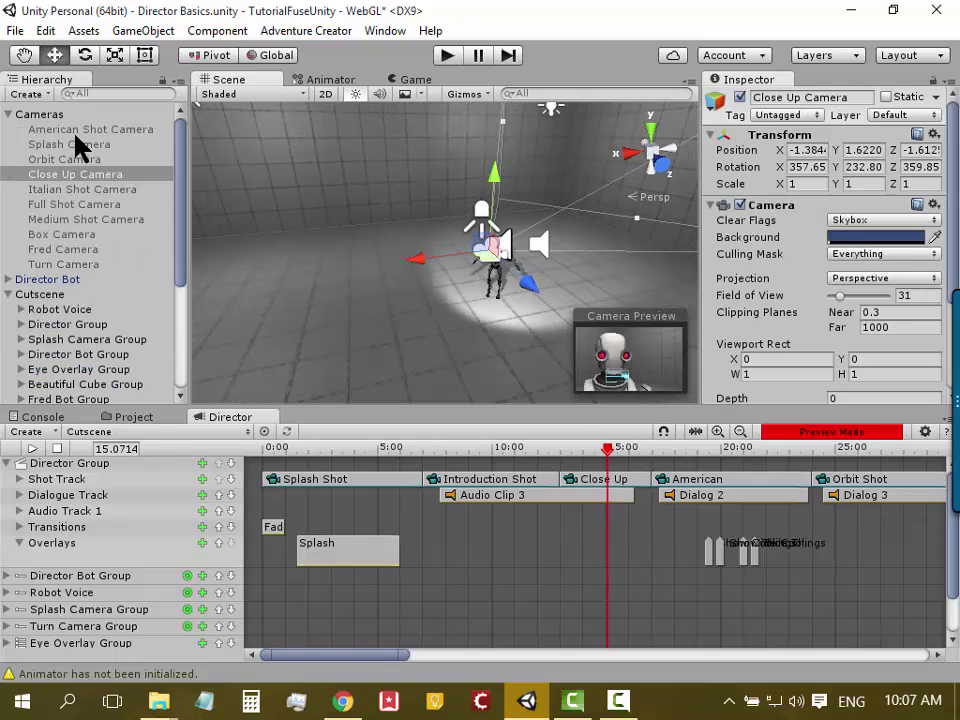
# Review the Italian Shot, Full Shot, Medium Shot, Box and Orbit cameras, framing the Full Shot Camera
pyautogui.click(84, 190)
pyautogui.click(82, 205)
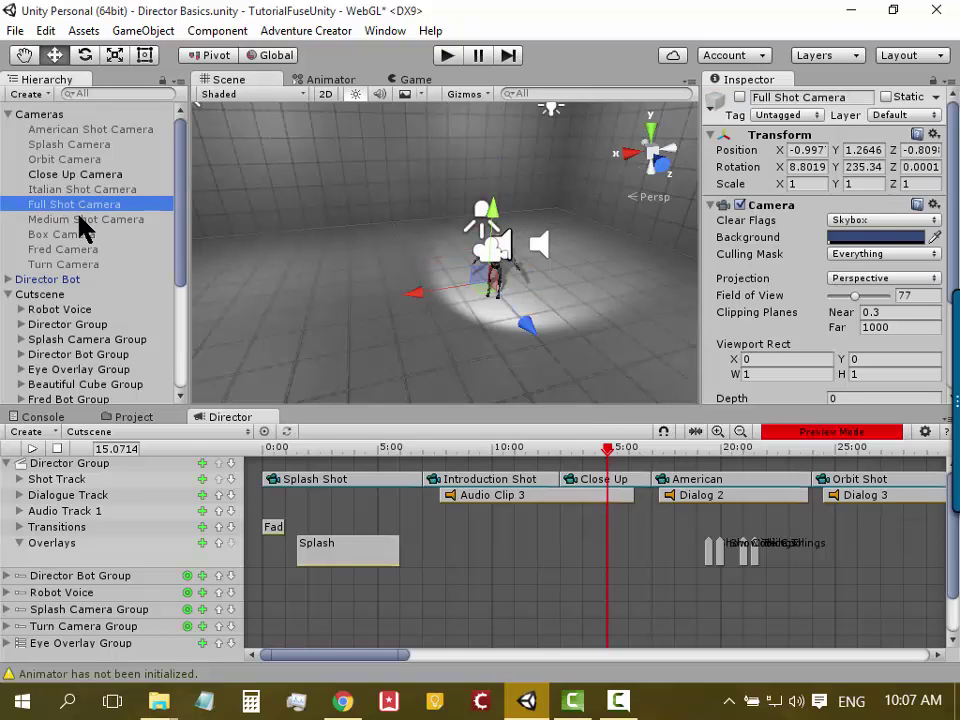
pyautogui.press('f')
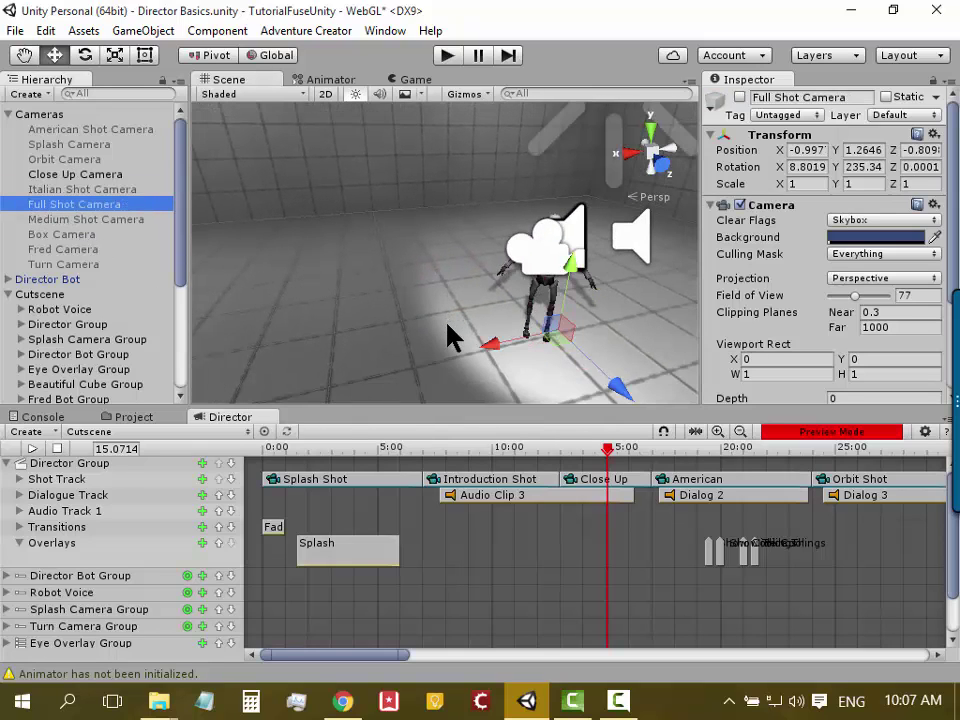
pyautogui.click(47, 221)
pyautogui.click(51, 236)
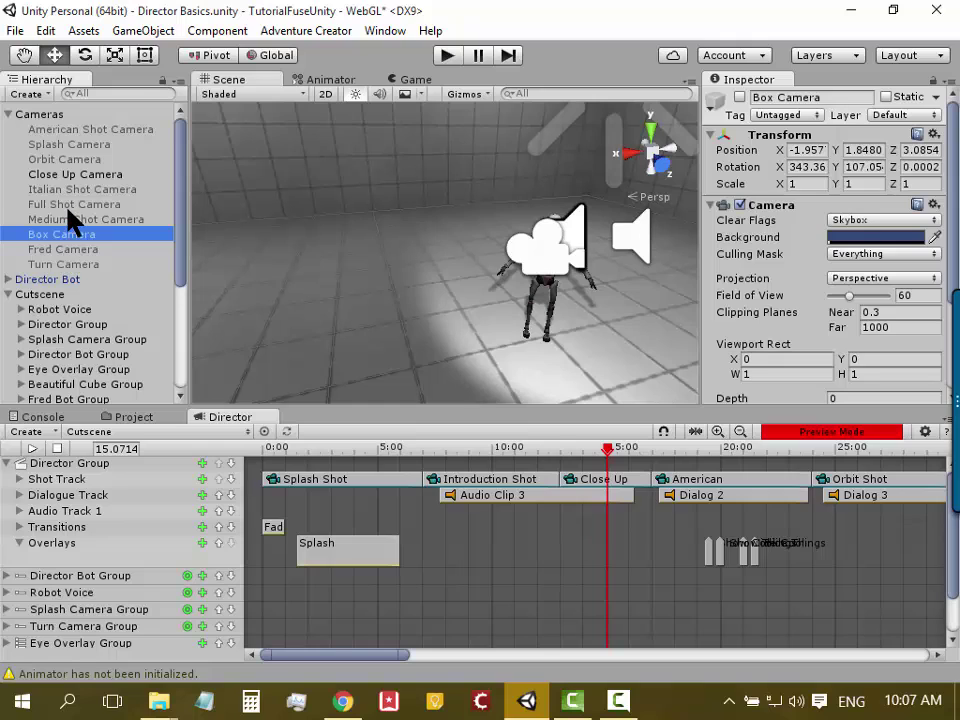
pyautogui.click(67, 204)
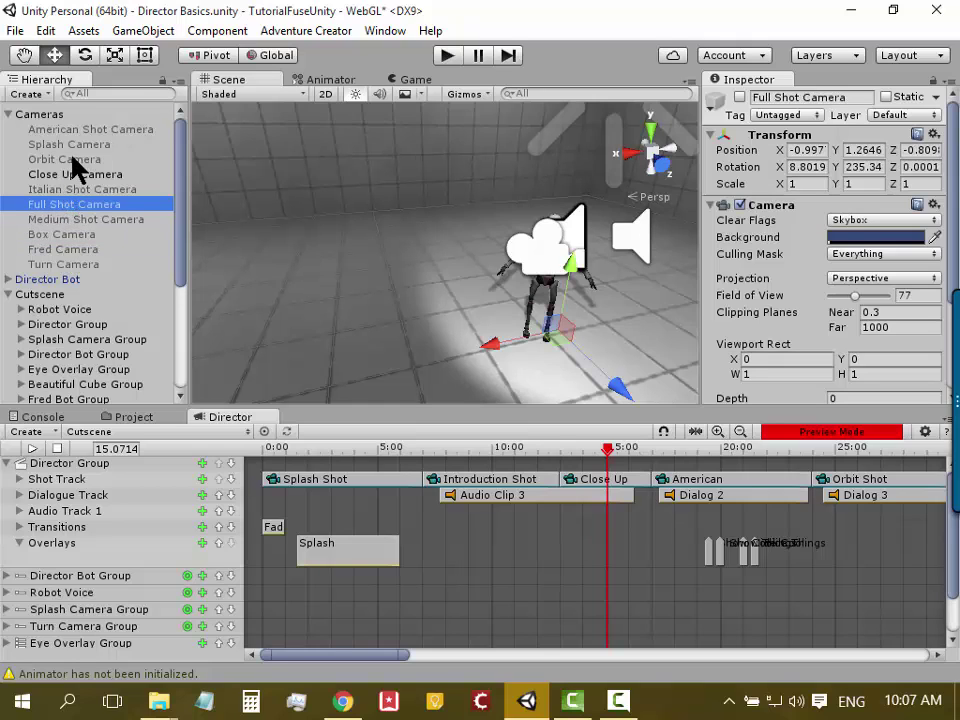
pyautogui.click(70, 159)
# Select the American Shot Camera and briefly enable then disable it to preview its view
pyautogui.click(74, 130)
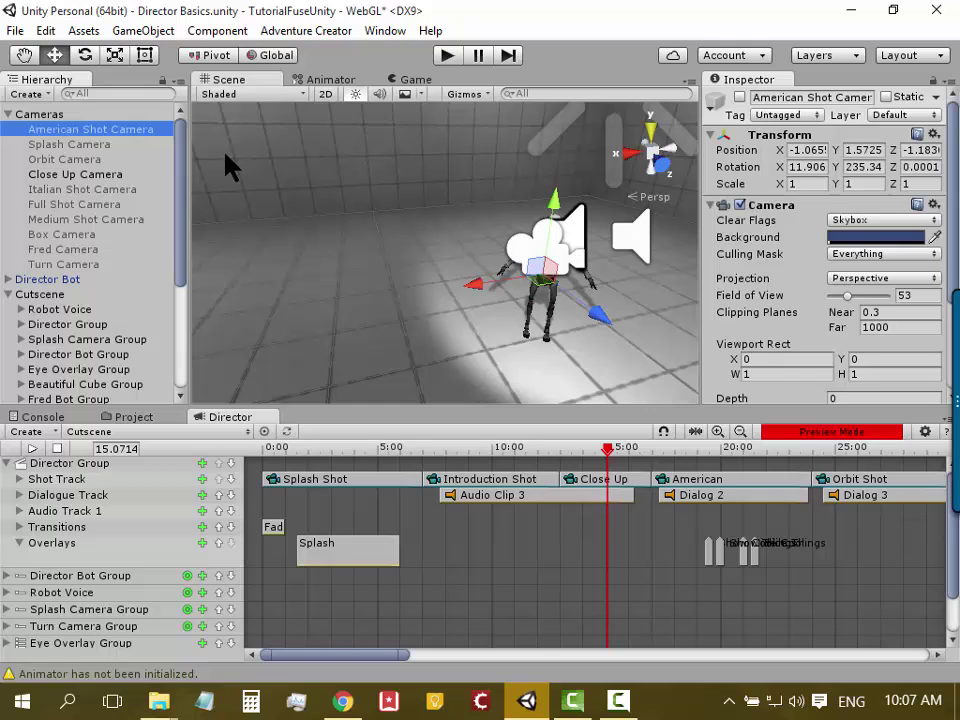
pyautogui.click(740, 98)
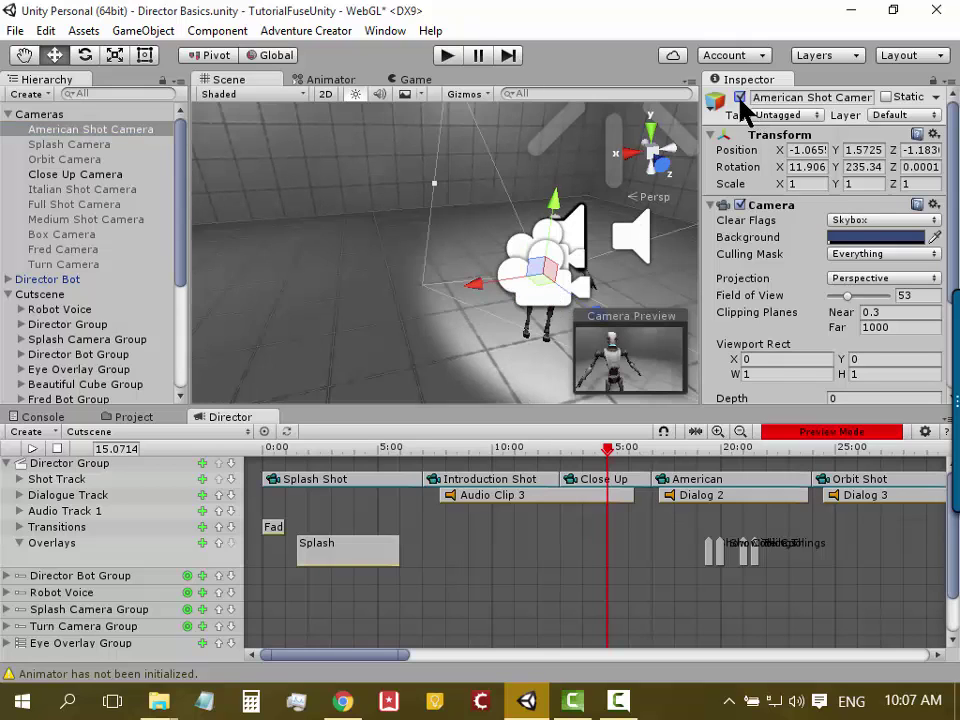
pyautogui.click(740, 98)
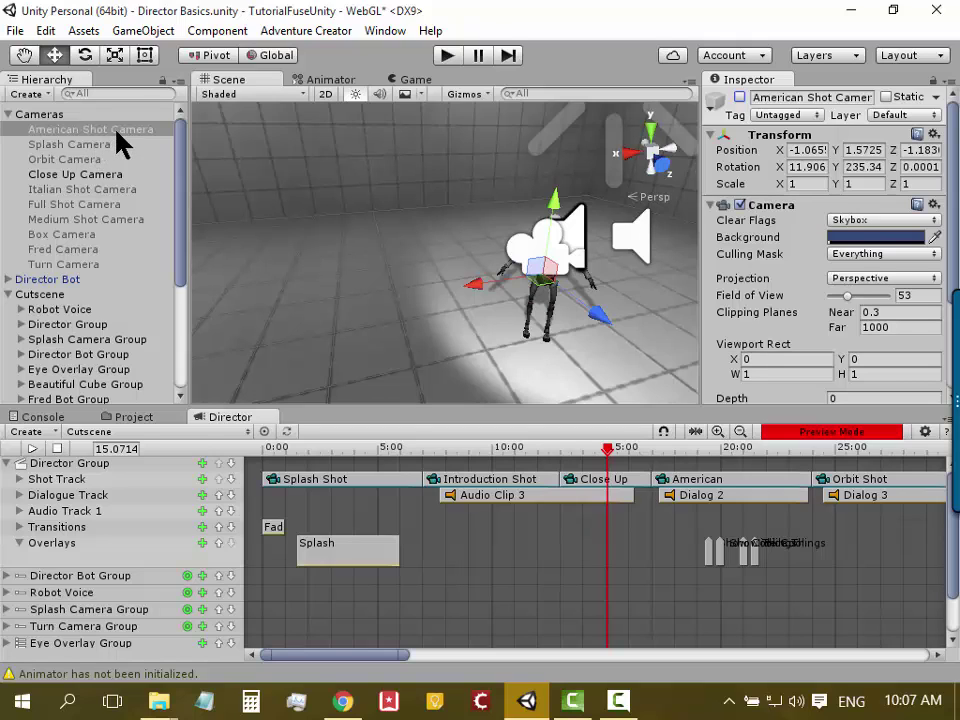
# Run through the Splash, Orbit, Full Shot, Box, Fred, Turn and Medium Shot cameras, then rewind the cutscene to 0
pyautogui.click(97, 148)
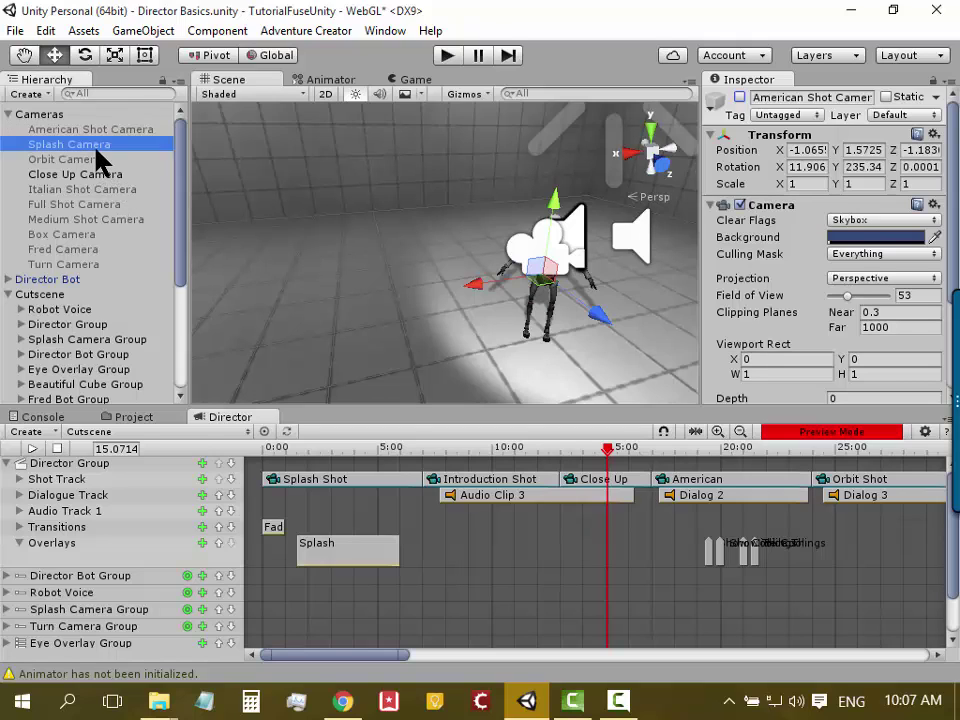
pyautogui.click(88, 160)
pyautogui.click(88, 204)
pyautogui.click(85, 236)
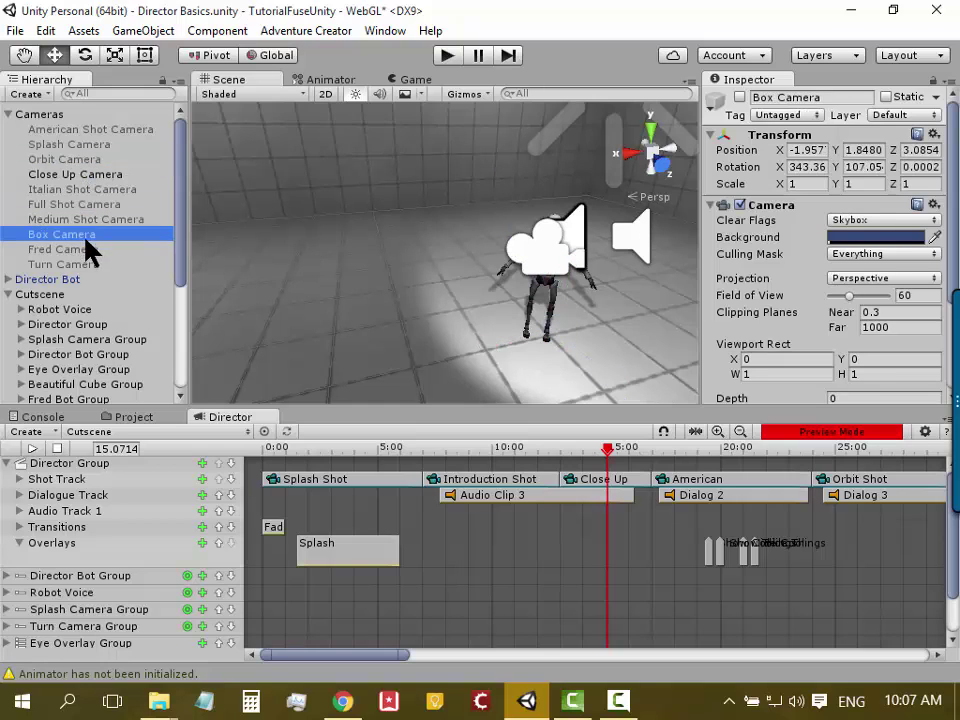
pyautogui.click(86, 250)
pyautogui.click(86, 264)
pyautogui.click(86, 236)
pyautogui.click(86, 219)
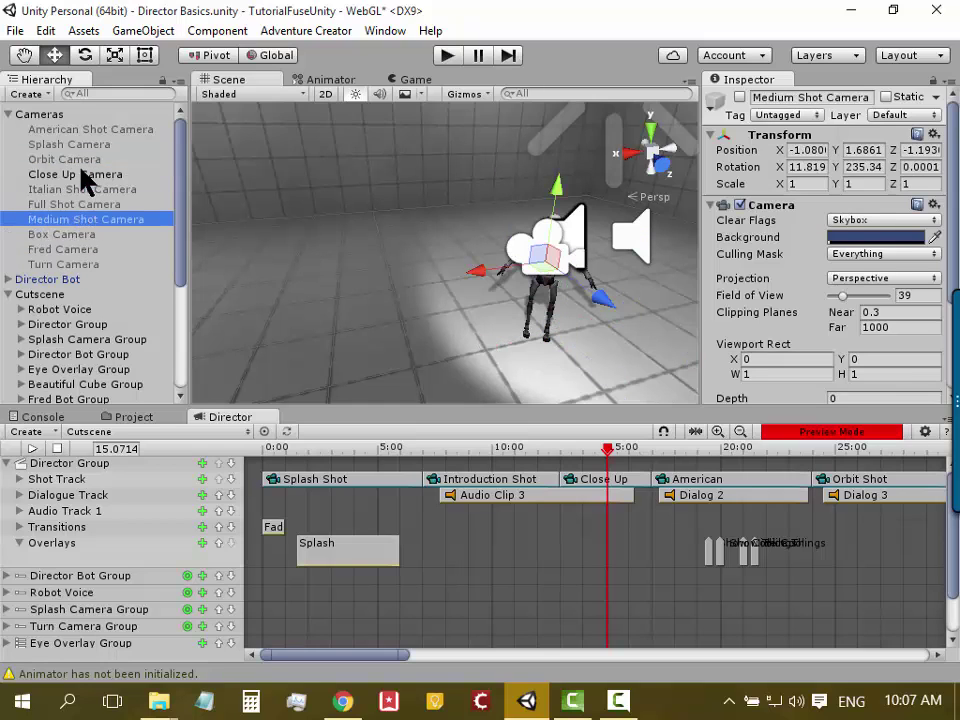
pyautogui.click(80, 130)
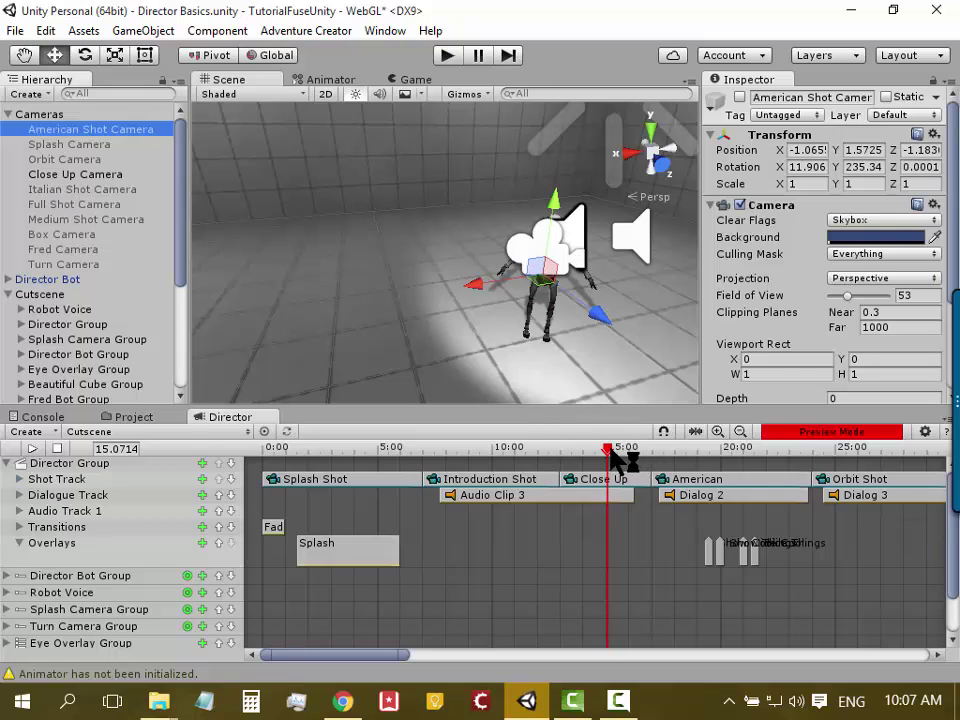
pyautogui.moveTo(611, 452); pyautogui.dragTo(237, 467)
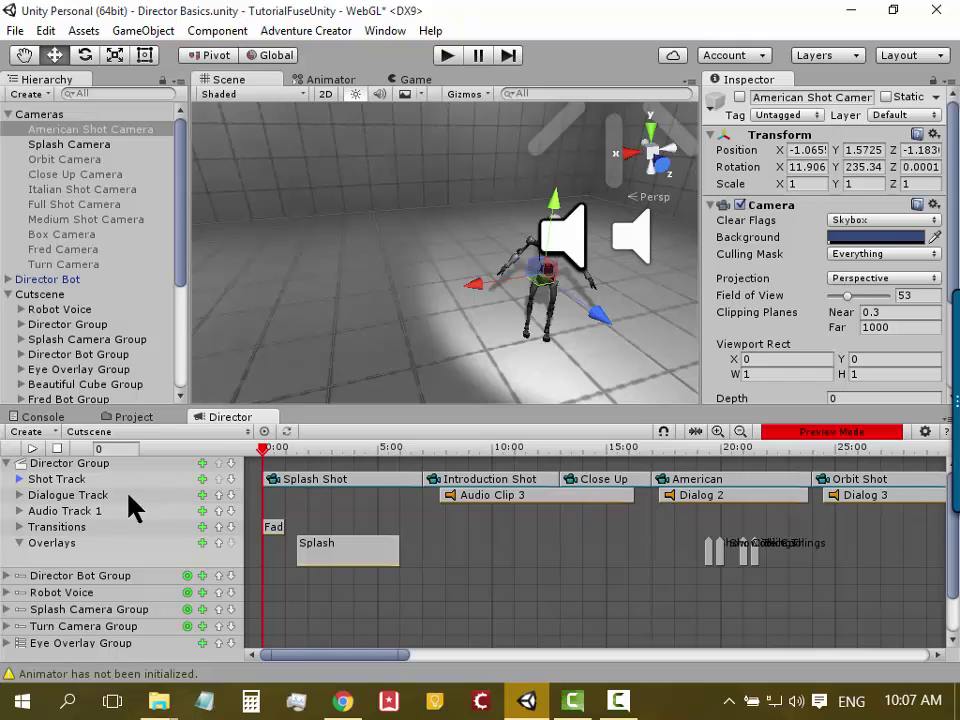
# Check the timing of the Splash, Introduction, Close Up, American and Orbit Shot clips
pyautogui.click(327, 484)
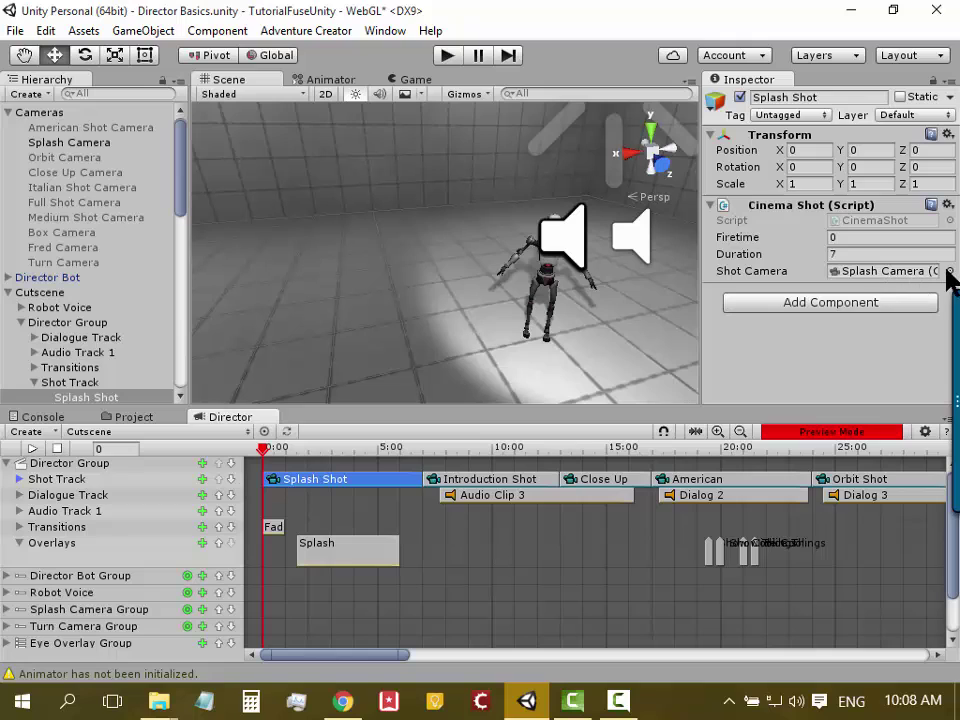
pyautogui.click(488, 485)
pyautogui.click(596, 480)
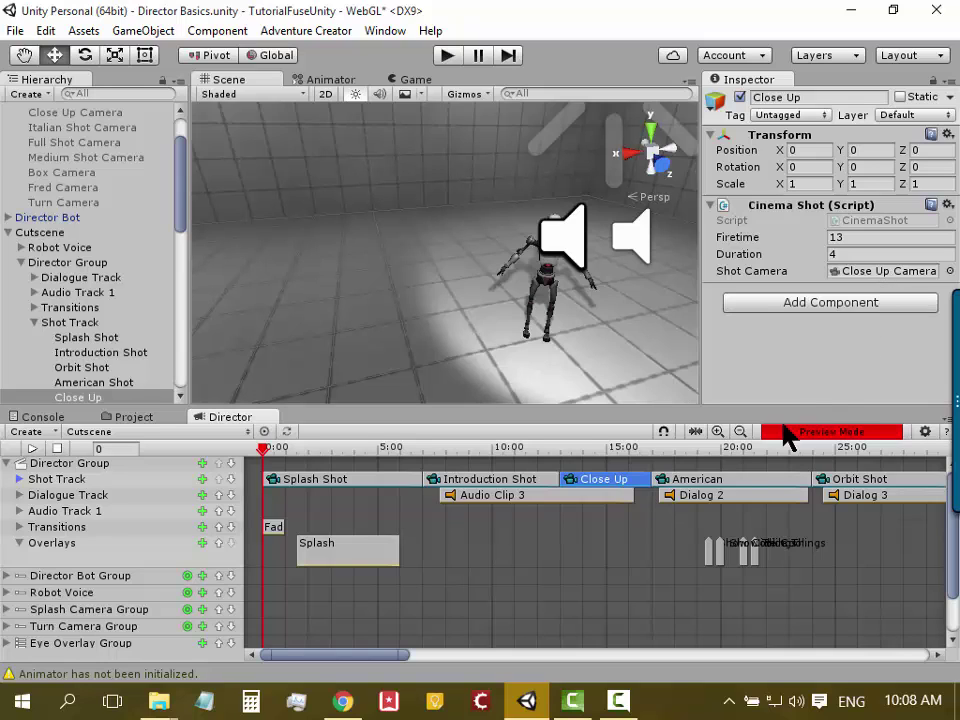
pyautogui.click(707, 477)
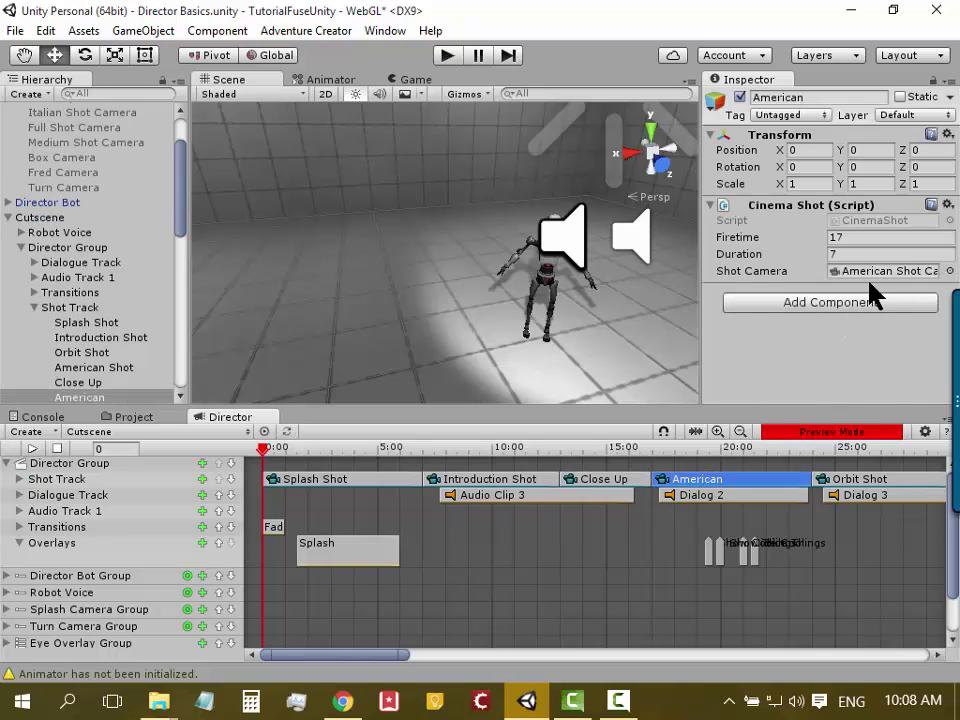
pyautogui.click(880, 479)
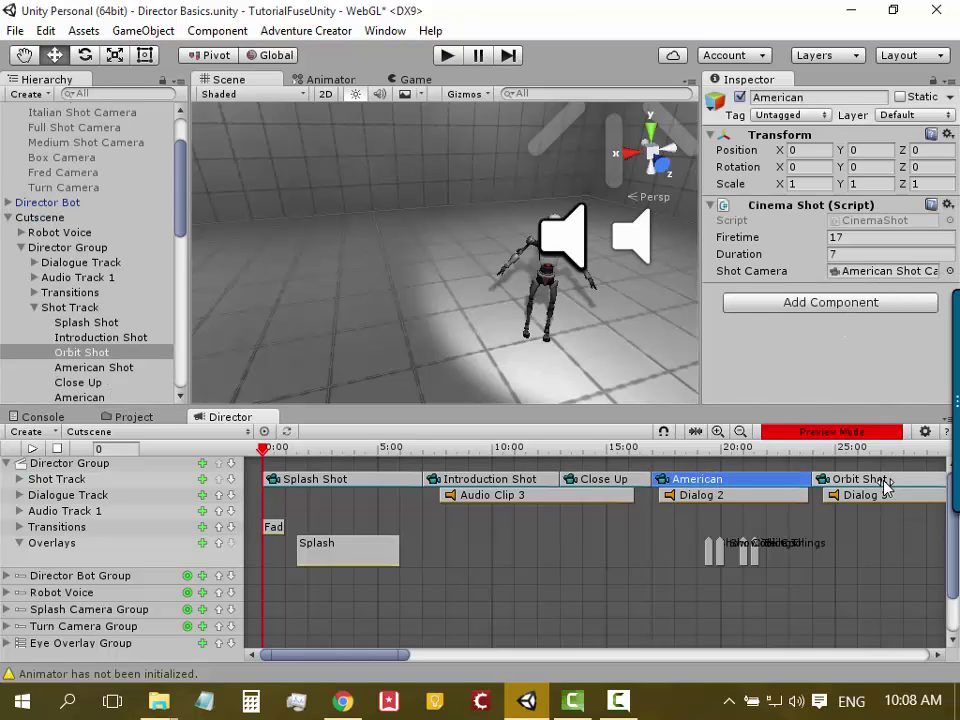
# Recheck the opening clips, then preview the Close Up shot (firetime 13, duration 4) at 15.19 s in the Game view
pyautogui.click(505, 481)
pyautogui.click(350, 481)
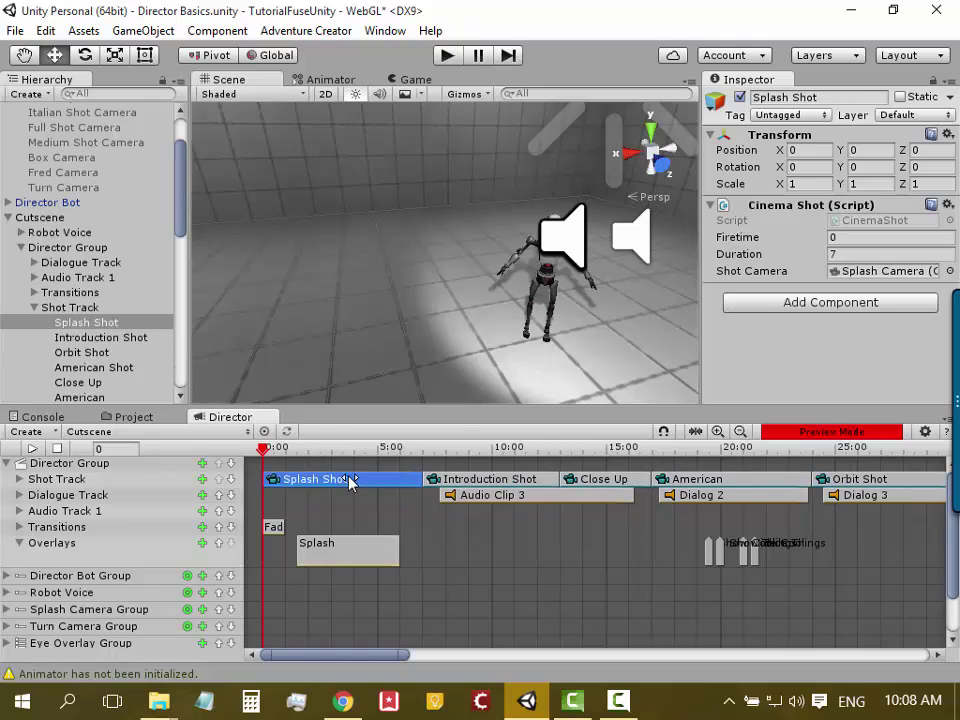
pyautogui.click(508, 480)
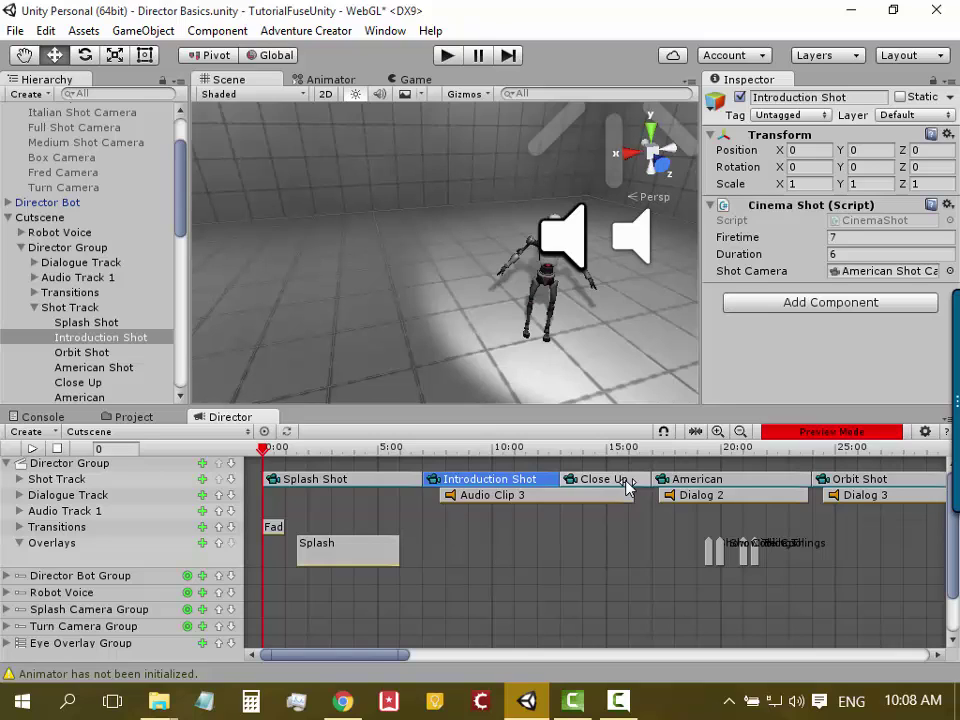
pyautogui.click(628, 484)
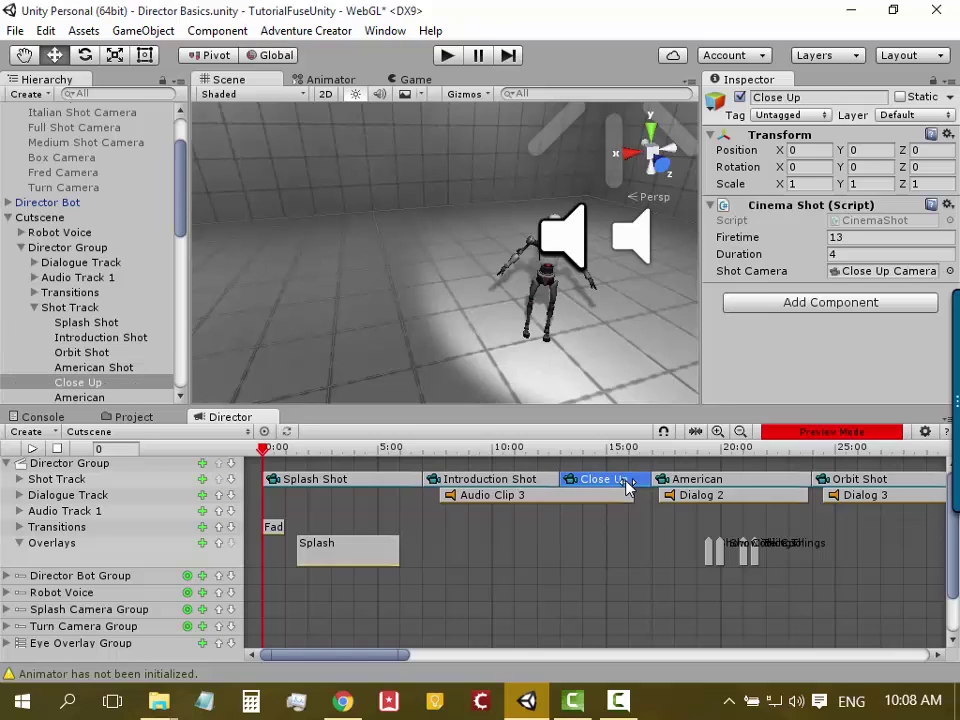
pyautogui.moveTo(260, 452)
pyautogui.mouseDown()
pyautogui.moveTo(580, 459)
pyautogui.moveTo(610, 449)
pyautogui.mouseUp()
pyautogui.click(410, 80)
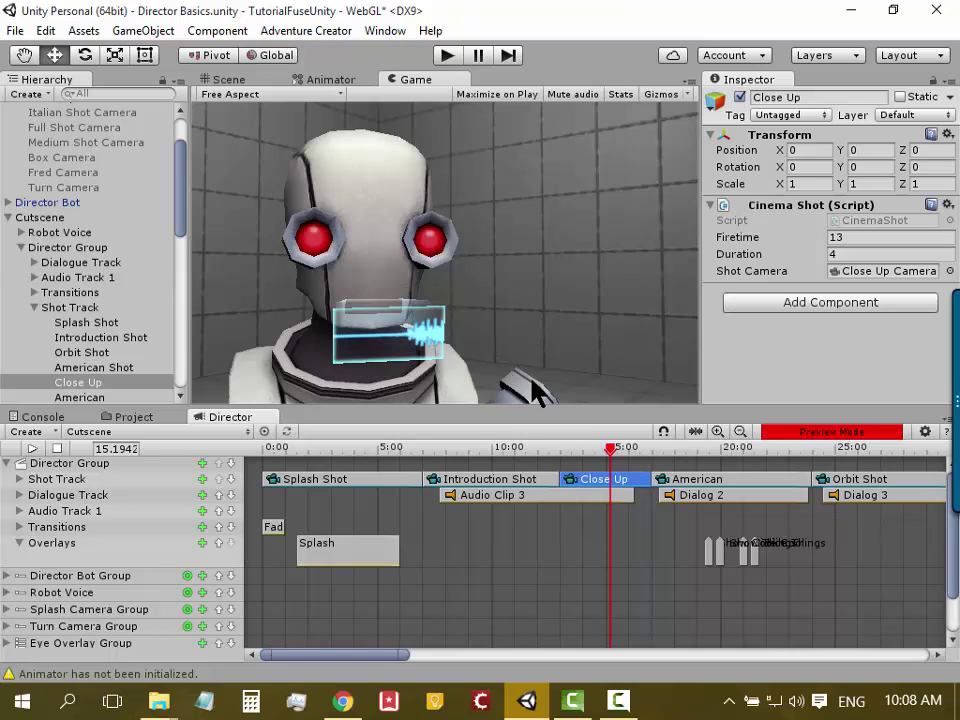
# Scrub the cutscene from about 6 s through 22, 31, 35 and 47 s to the robot and goat shot near 62 s
pyautogui.moveTo(612, 458)
pyautogui.mouseDown()
pyautogui.moveTo(420, 455)
pyautogui.moveTo(503, 458)
pyautogui.mouseUp()
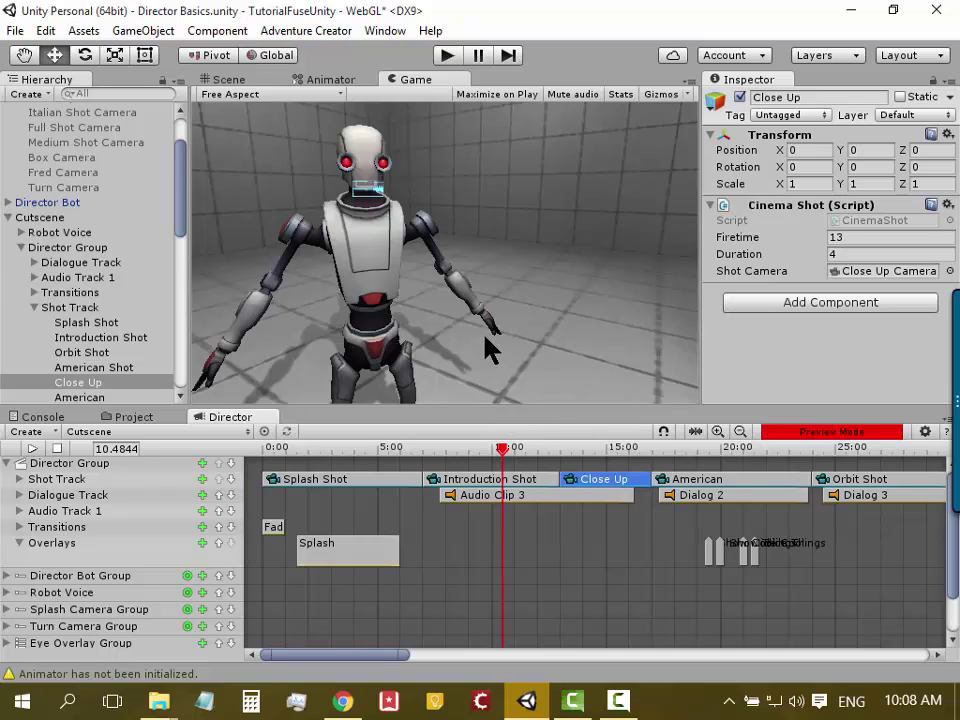
pyautogui.moveTo(503, 452); pyautogui.dragTo(866, 493)
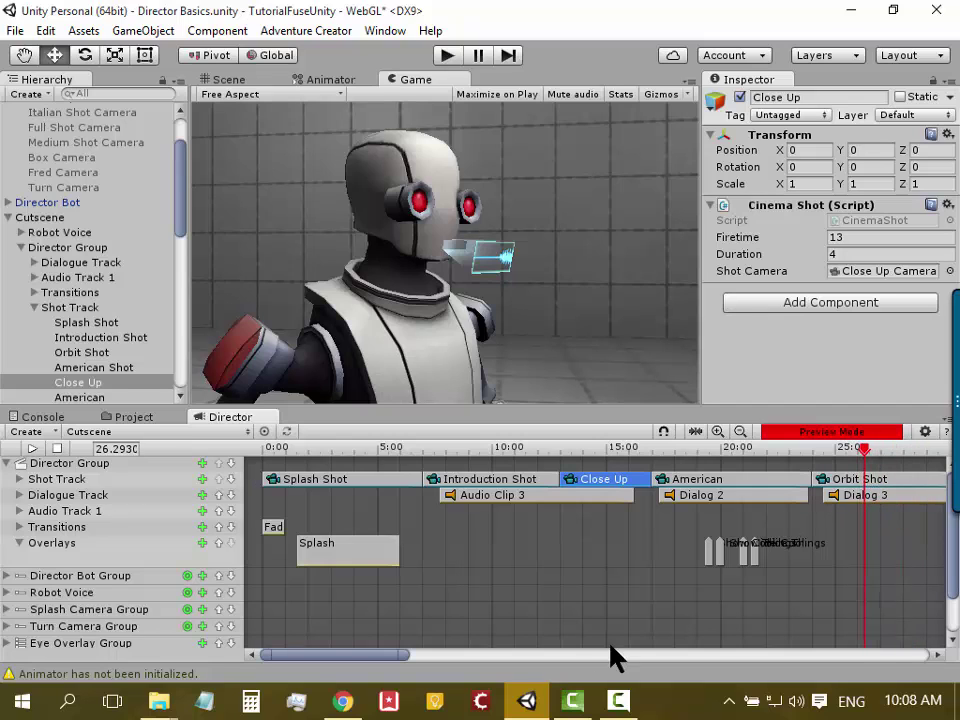
pyautogui.moveTo(375, 658); pyautogui.dragTo(455, 655)
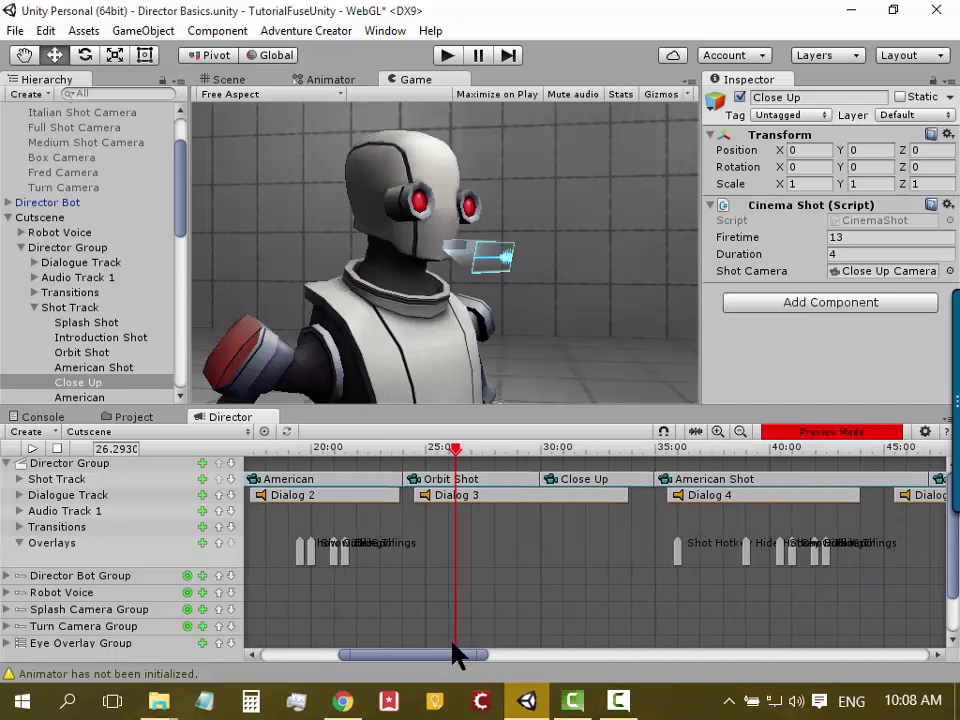
pyautogui.moveTo(455, 471); pyautogui.dragTo(607, 478)
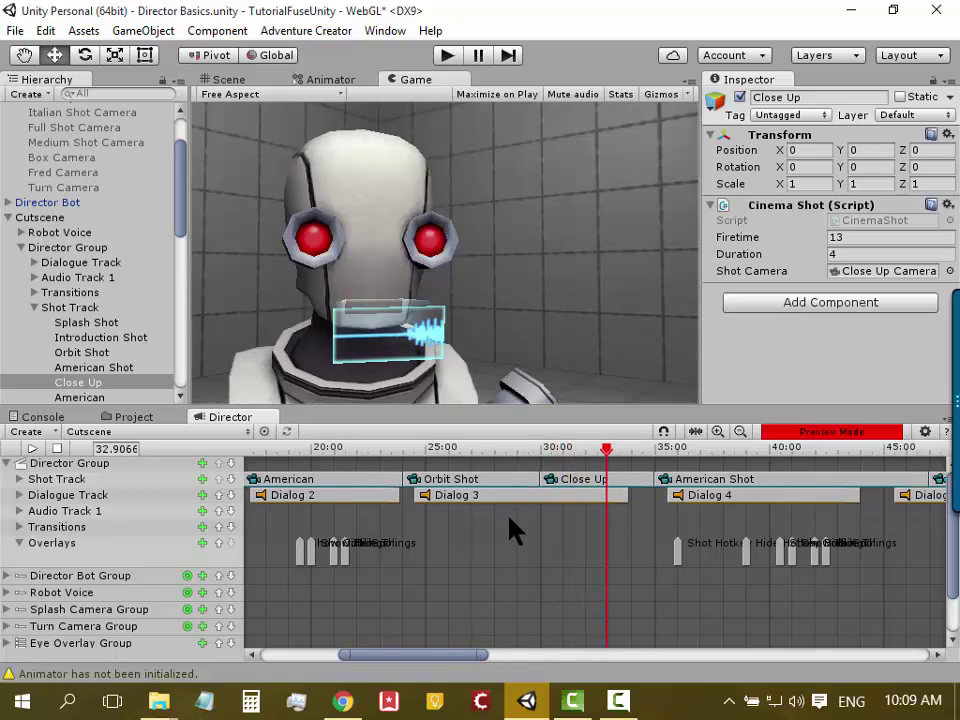
pyautogui.moveTo(658, 467)
pyautogui.mouseDown()
pyautogui.moveTo(644, 466)
pyautogui.moveTo(699, 450)
pyautogui.mouseUp()
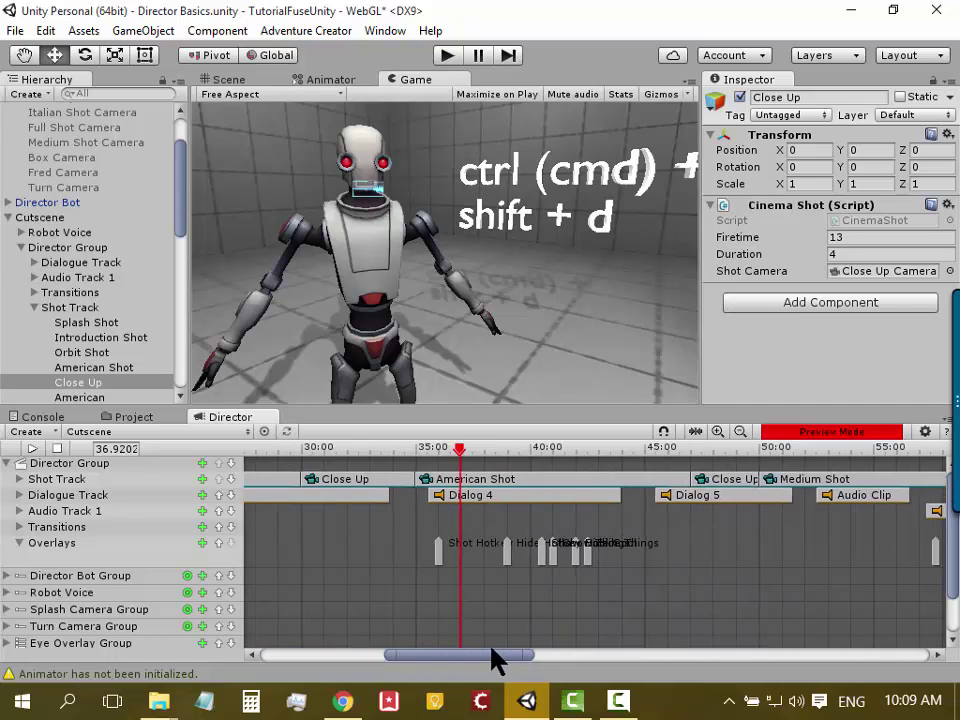
pyautogui.moveTo(432, 656); pyautogui.dragTo(512, 640)
pyautogui.moveTo(303, 458); pyautogui.dragTo(633, 477)
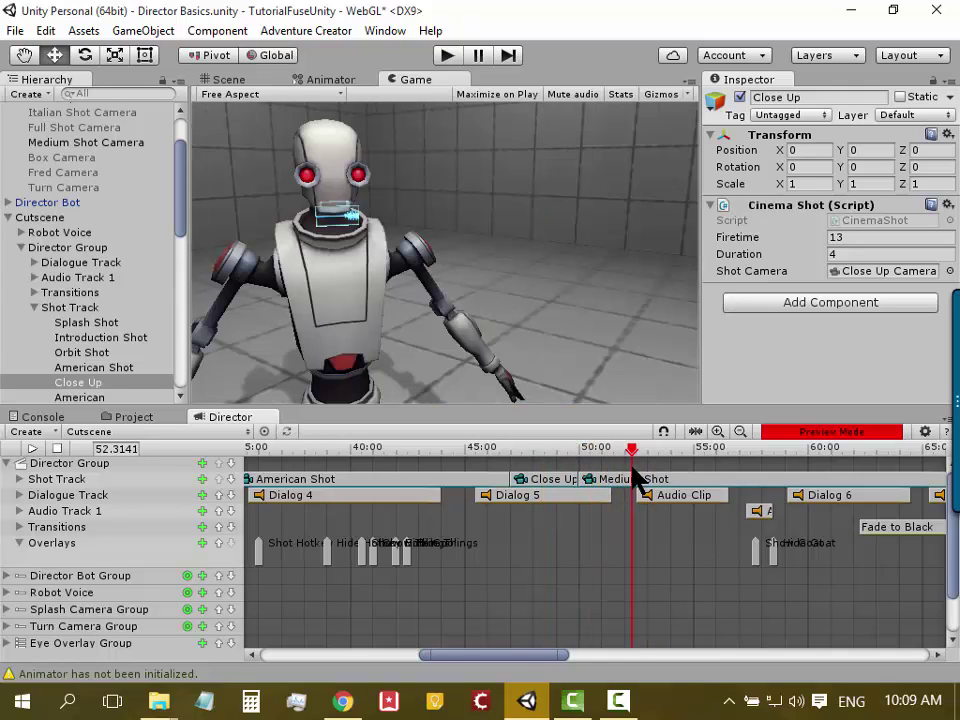
pyautogui.moveTo(632, 470); pyautogui.dragTo(616, 476)
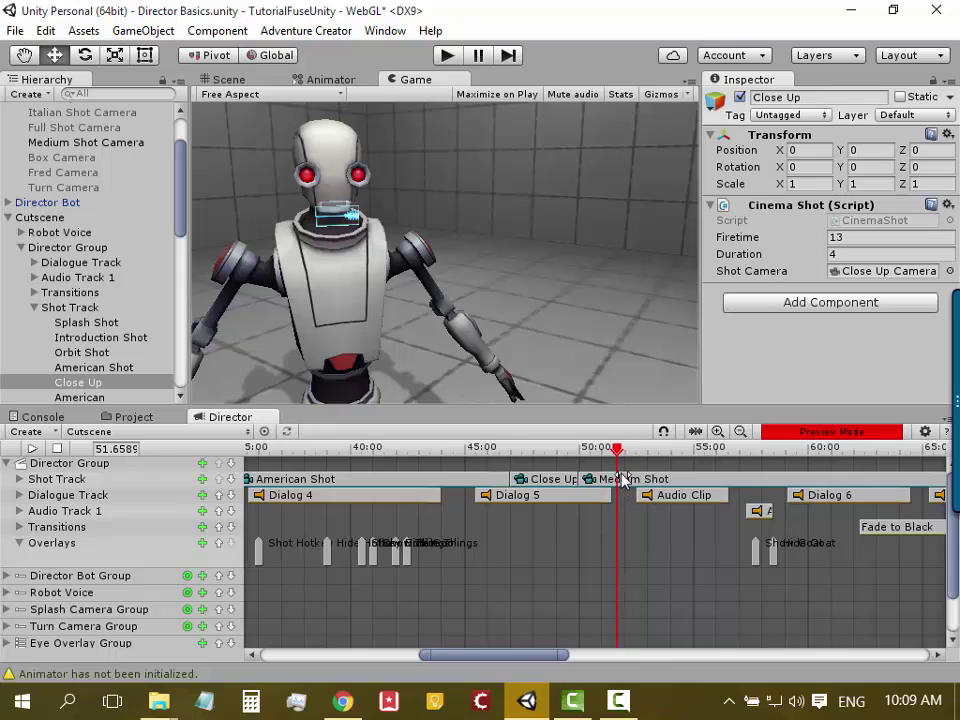
pyautogui.moveTo(618, 480); pyautogui.dragTo(853, 478)
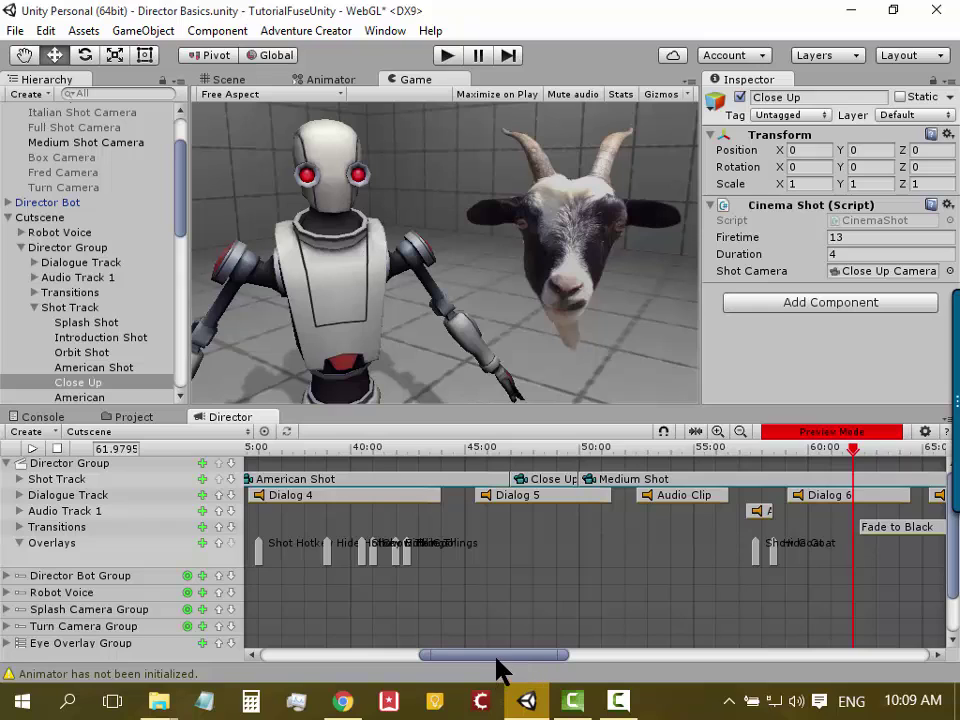
pyautogui.moveTo(506, 656)
pyautogui.mouseDown()
pyautogui.moveTo(566, 650)
pyautogui.moveTo(338, 640)
pyautogui.mouseUp()
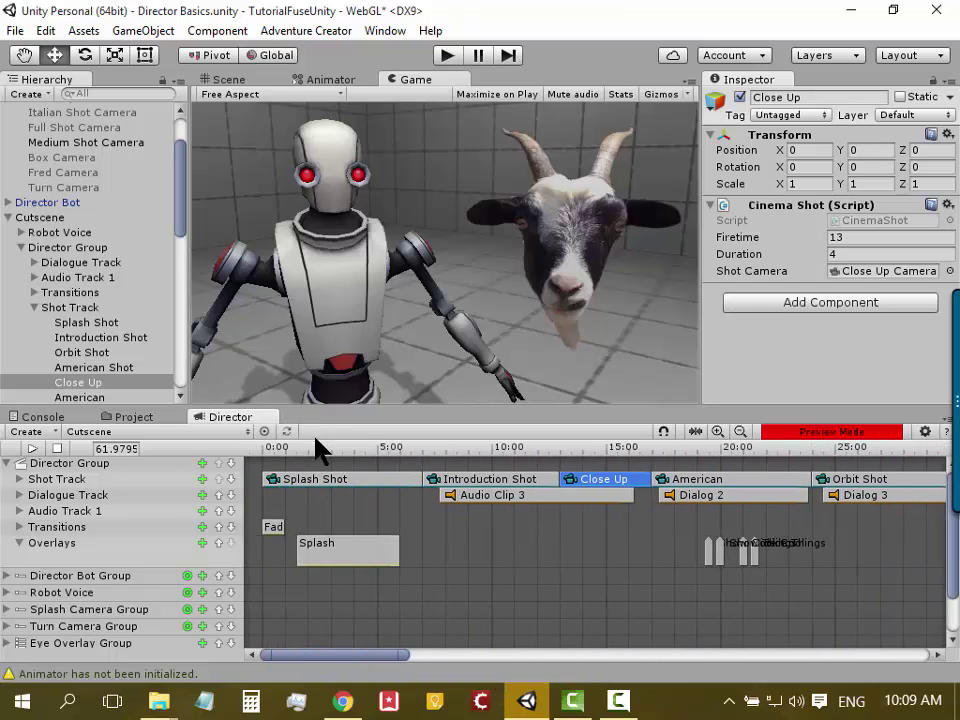
# Preview the CINEMA DIRECTOR title shot and the robot appearing, then return the preview to 0 s
pyautogui.moveTo(317, 449)
pyautogui.mouseDown()
pyautogui.moveTo(264, 462)
pyautogui.moveTo(444, 480)
pyautogui.moveTo(472, 325)
pyautogui.mouseUp()
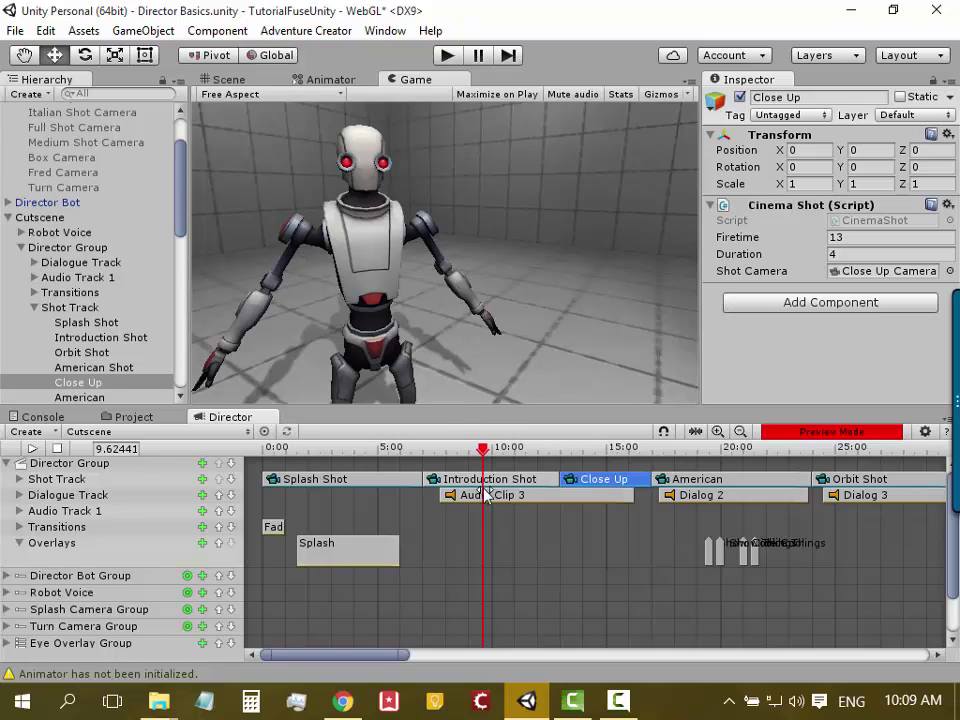
pyautogui.moveTo(484, 450)
pyautogui.mouseDown()
pyautogui.moveTo(381, 450)
pyautogui.moveTo(609, 462)
pyautogui.moveTo(393, 467)
pyautogui.moveTo(352, 478)
pyautogui.mouseUp()
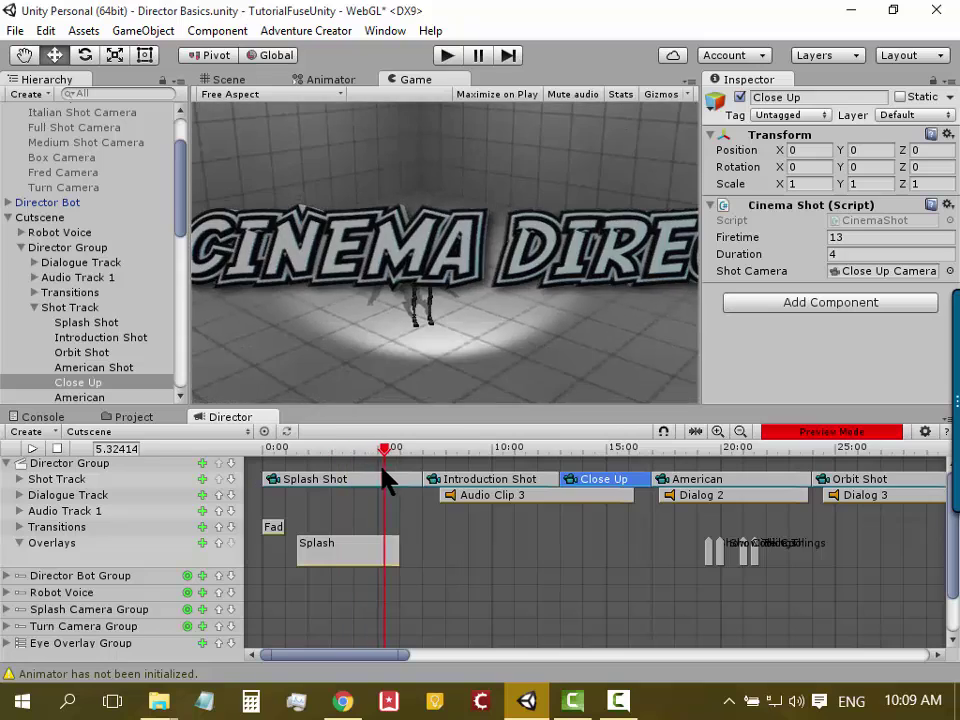
pyautogui.moveTo(352, 478)
pyautogui.mouseDown()
pyautogui.moveTo(470, 470)
pyautogui.moveTo(393, 479)
pyautogui.moveTo(396, 498)
pyautogui.moveTo(348, 480)
pyautogui.mouseUp()
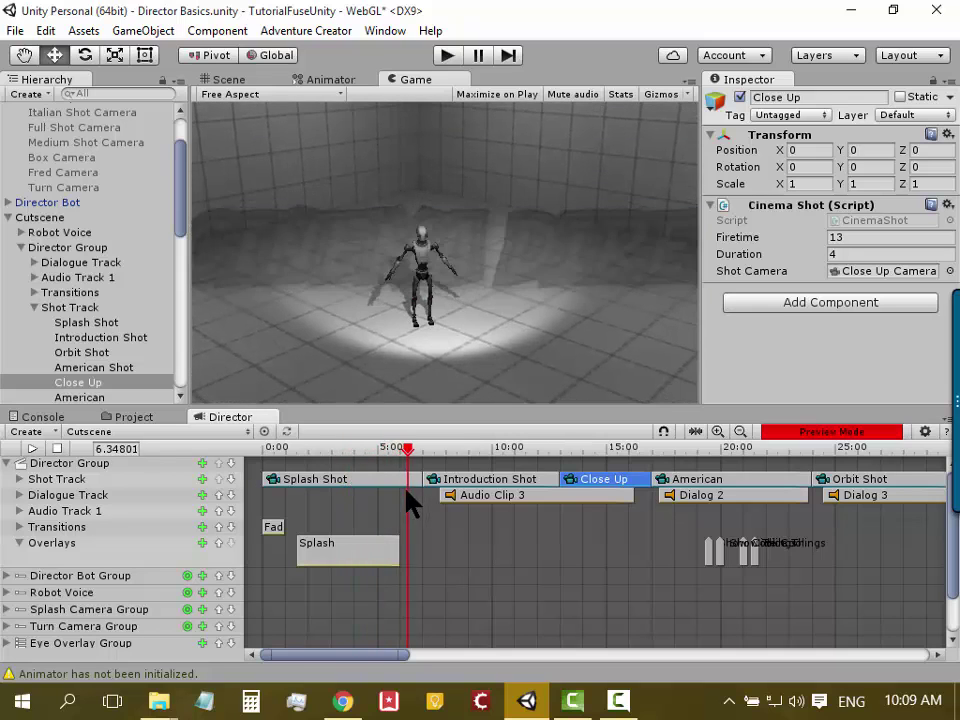
pyautogui.moveTo(348, 482)
pyautogui.mouseDown()
pyautogui.moveTo(291, 493)
pyautogui.moveTo(389, 478)
pyautogui.moveTo(205, 488)
pyautogui.mouseUp()
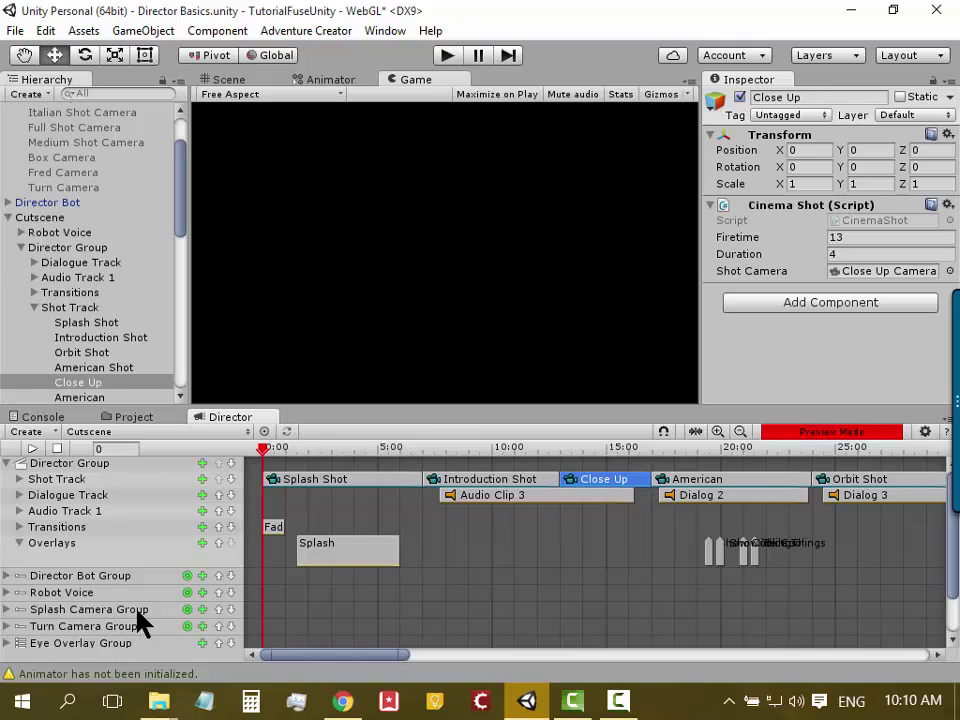
# Expand Splash Camera Group, scroll down to its Curve Track and Curve Clip, and clear the Close Up selection
pyautogui.click(7, 609)
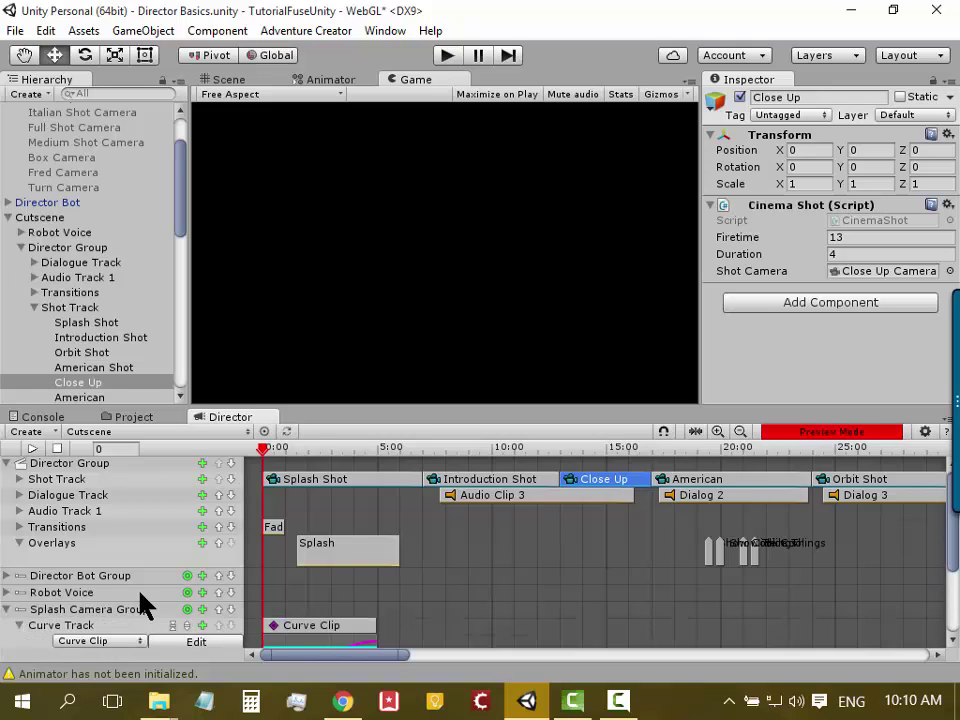
pyautogui.scroll(-1, 193, 570)
pyautogui.scroll(-2, 190, 578)
pyautogui.scroll(-1, 200, 580)
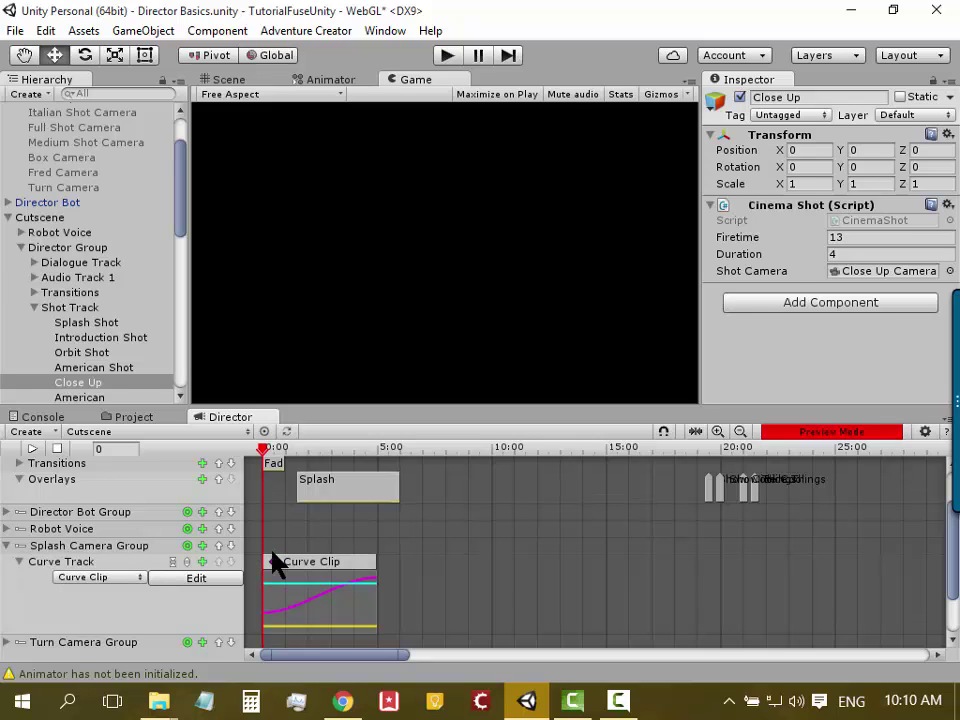
pyautogui.scroll(3, 156, 514)
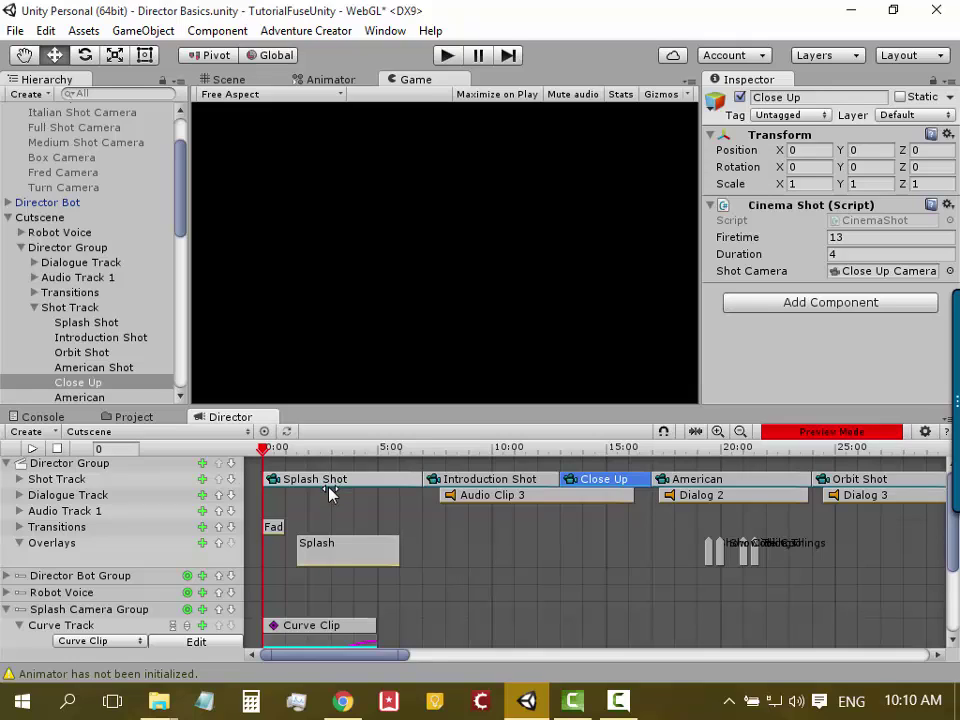
pyautogui.scroll(-1, 122, 580)
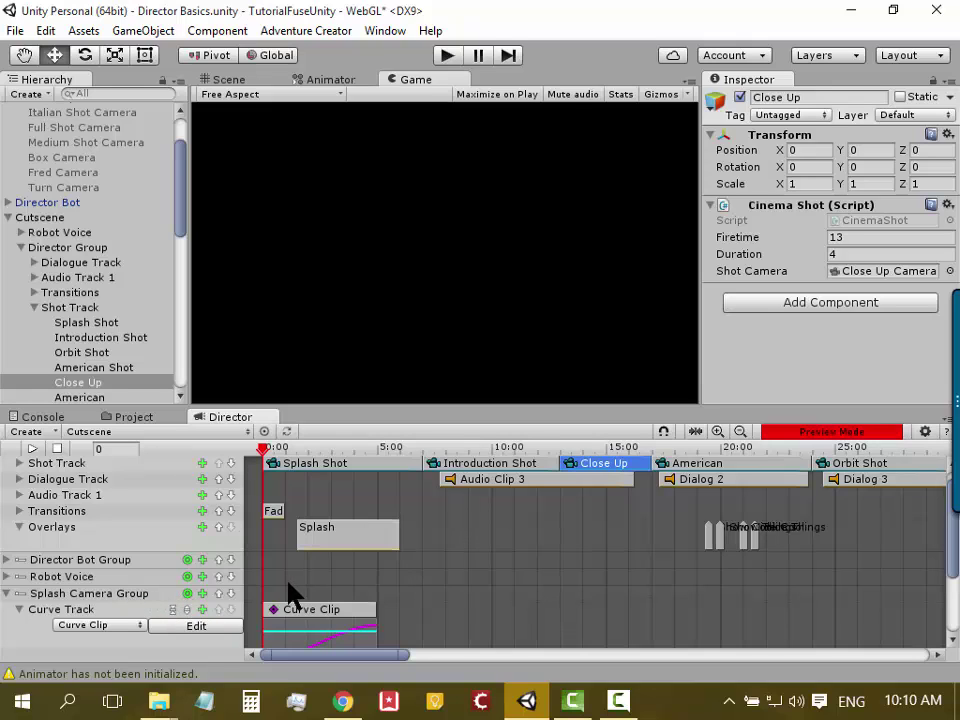
pyautogui.scroll(-2, 320, 595)
pyautogui.scroll(-1, 321, 596)
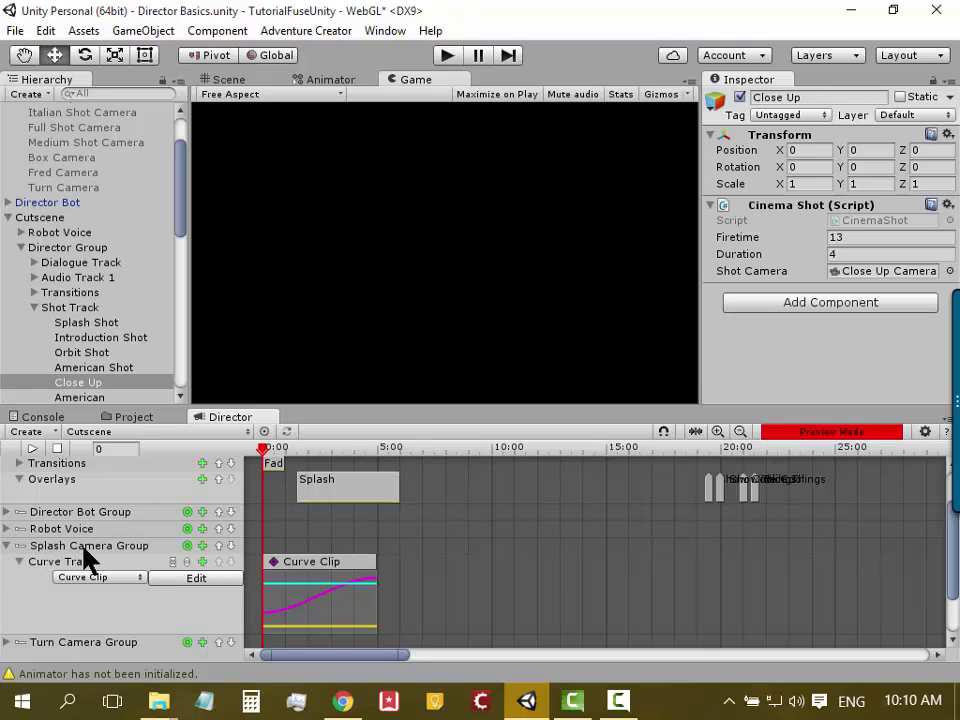
pyautogui.click(292, 598)
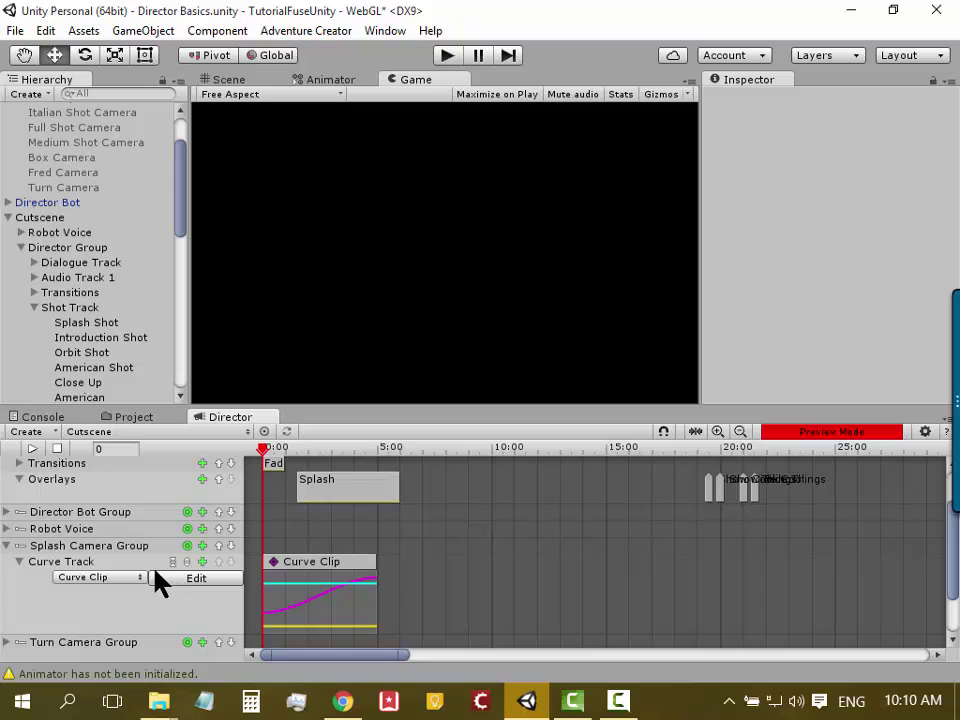
# Select the Curve Clip and scrub across it to preview the Splash Camera's rotation, ending at 0 s
pyautogui.click(181, 577)
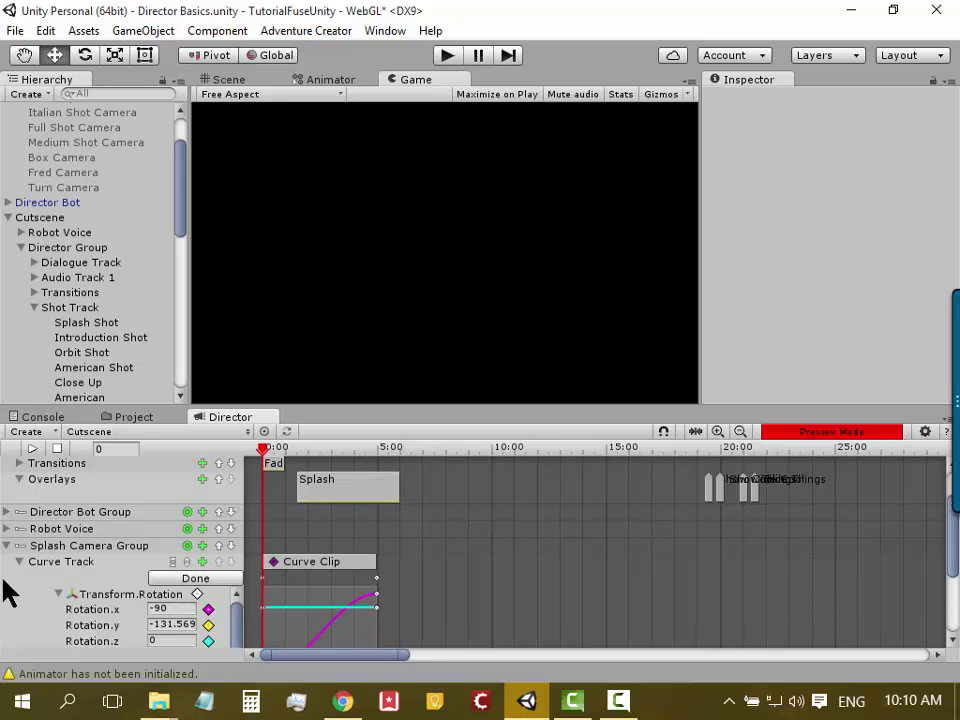
pyautogui.scroll(-1, 5, 590)
pyautogui.scroll(-1, 5, 598)
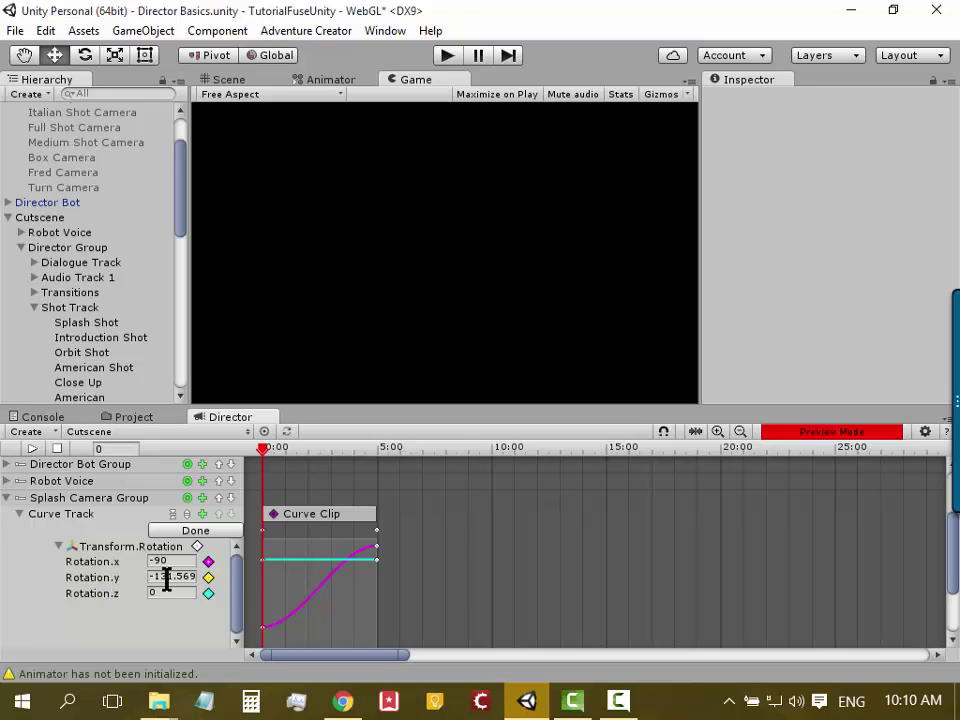
pyautogui.moveTo(262, 452)
pyautogui.mouseDown()
pyautogui.moveTo(336, 455)
pyautogui.moveTo(272, 470)
pyautogui.moveTo(322, 497)
pyautogui.moveTo(368, 500)
pyautogui.moveTo(344, 501)
pyautogui.moveTo(359, 524)
pyautogui.mouseUp()
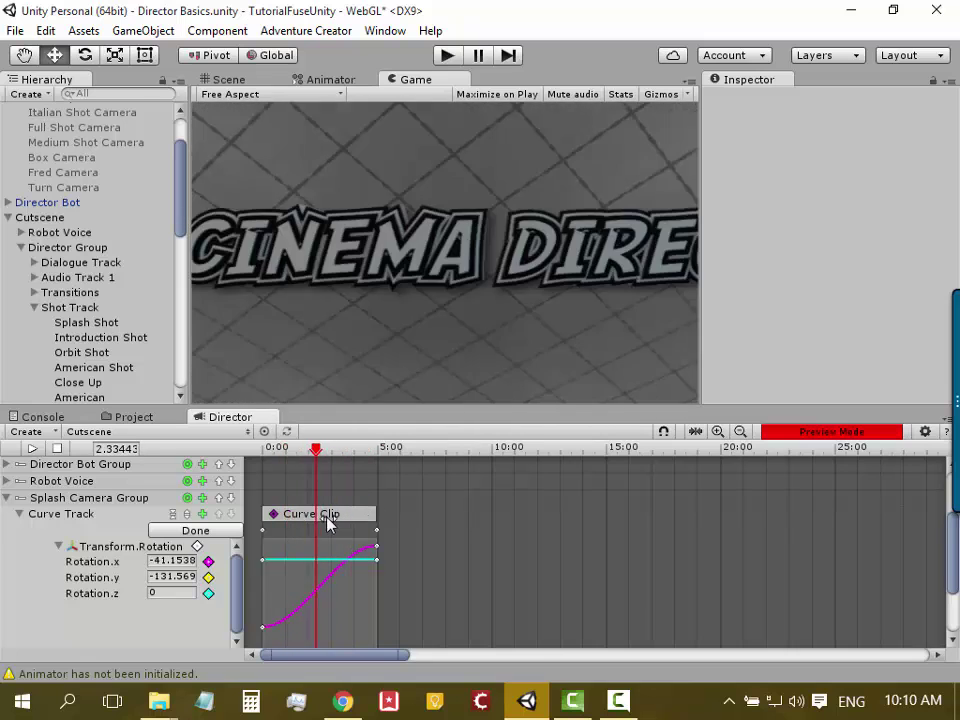
pyautogui.scroll(3, 484, 530)
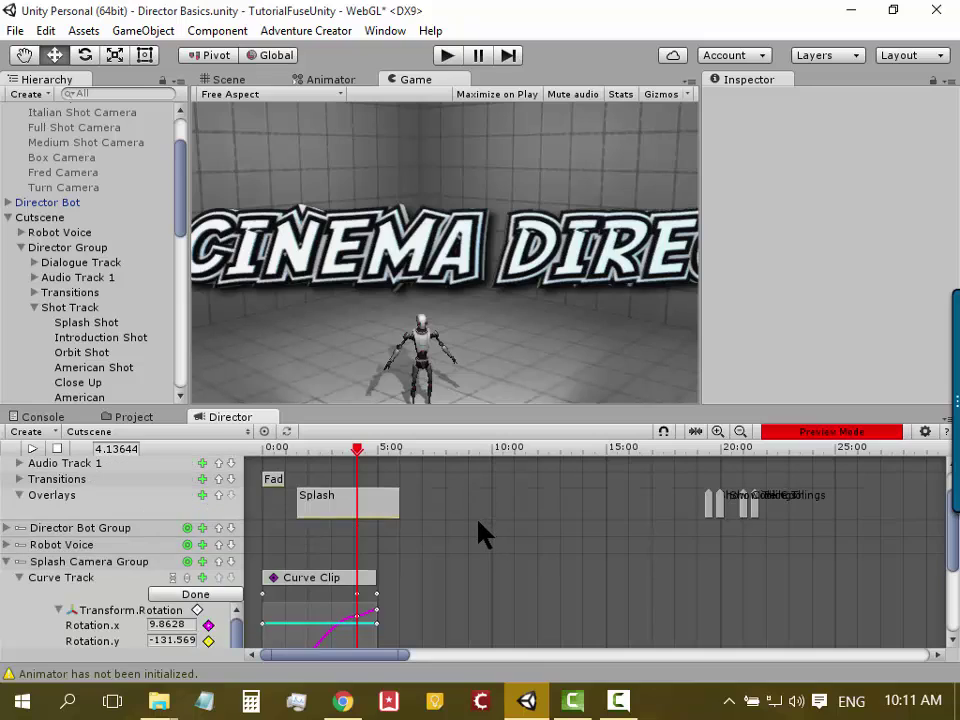
pyautogui.scroll(3, 478, 521)
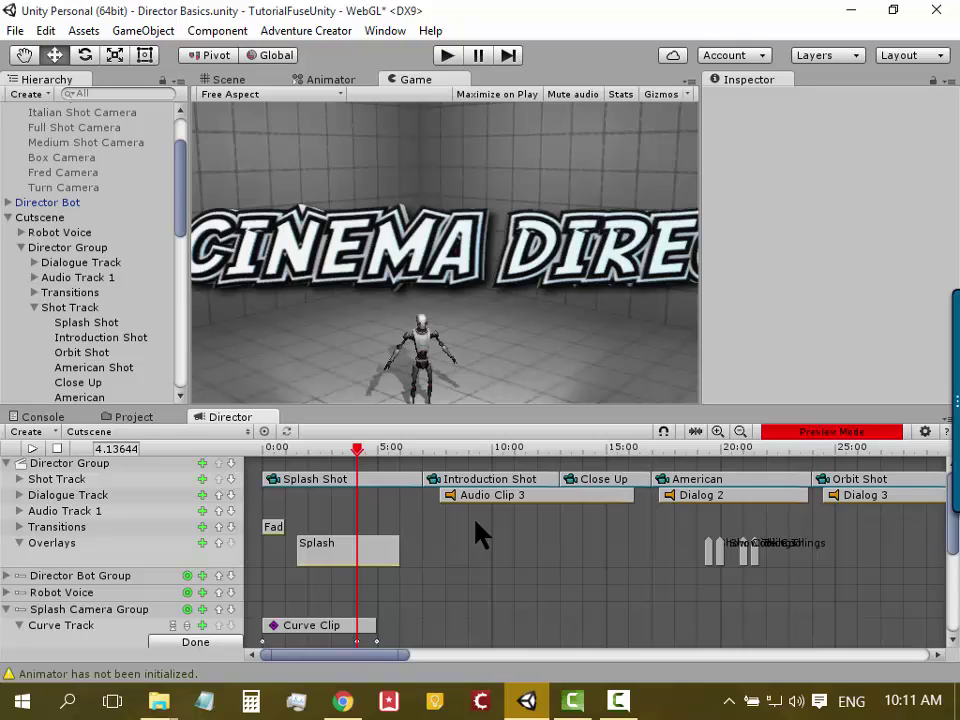
pyautogui.scroll(-5, 360, 545)
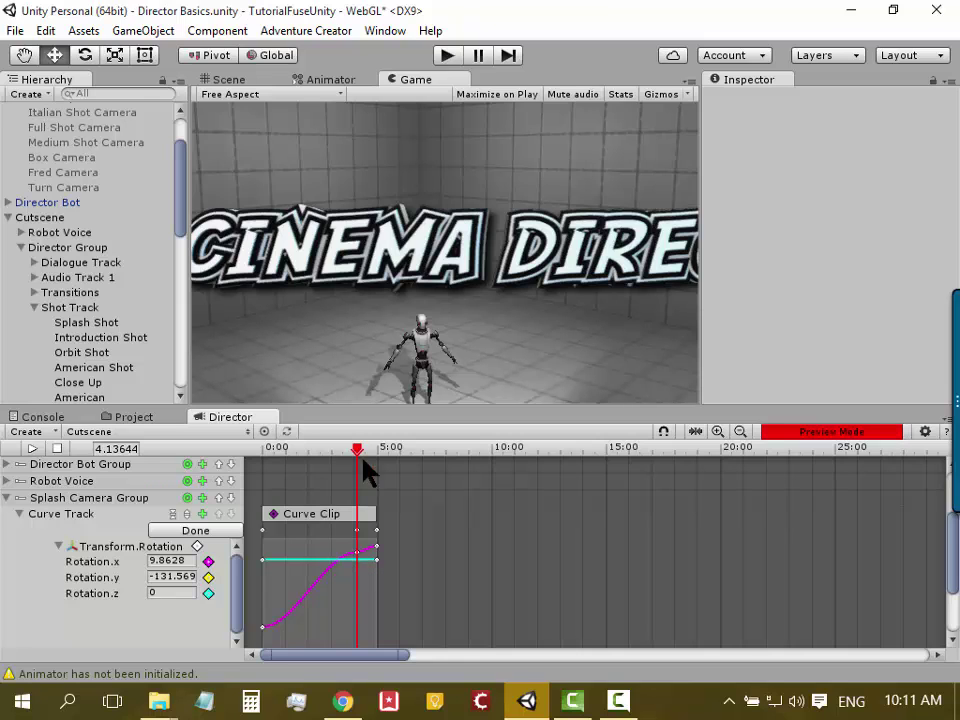
pyautogui.moveTo(356, 450)
pyautogui.mouseDown()
pyautogui.moveTo(352, 464)
pyautogui.moveTo(313, 464)
pyautogui.mouseUp()
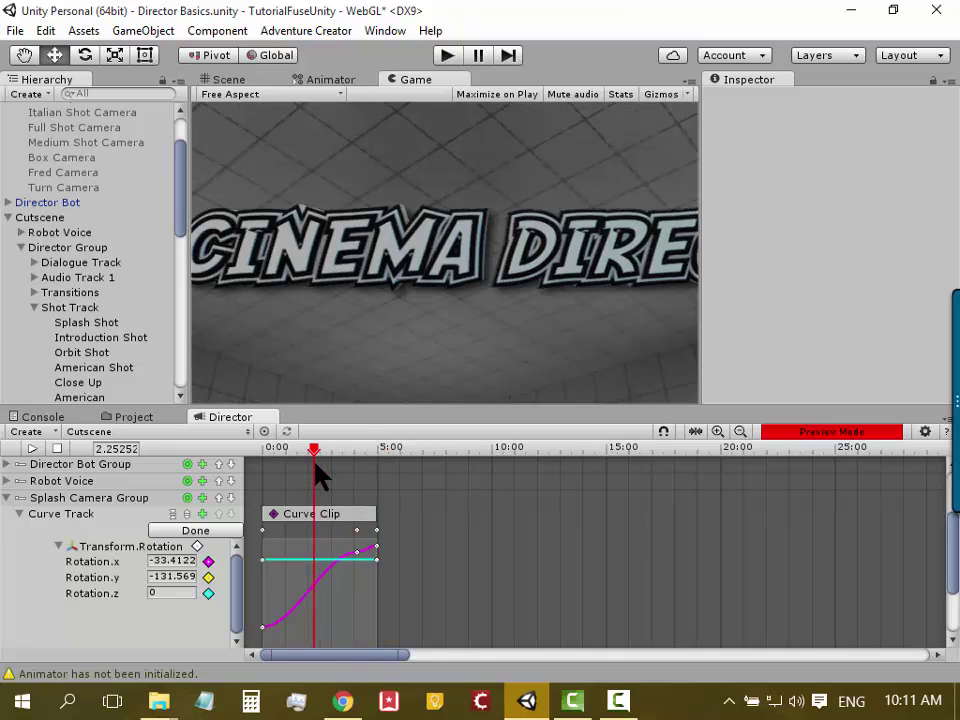
pyautogui.moveTo(314, 463)
pyautogui.mouseDown()
pyautogui.moveTo(357, 462)
pyautogui.moveTo(229, 467)
pyautogui.mouseUp()
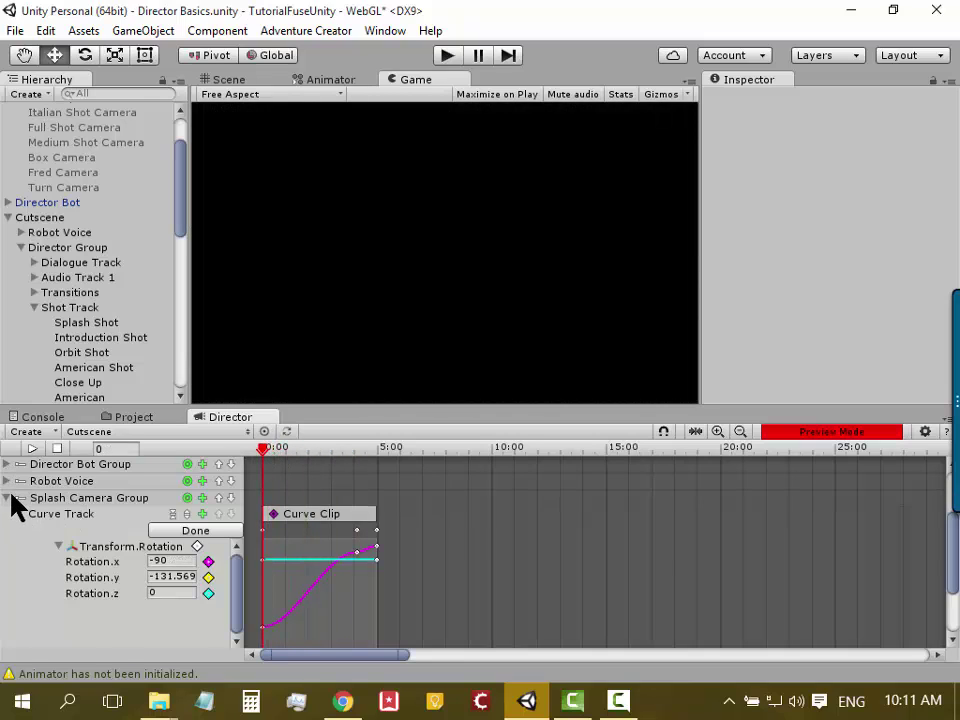
# Collapse Splash Camera Group, check the Shot and Dialogue Tracks, and open Audio Clip 3 (Dialog_1) near 8.89 s
pyautogui.click(9, 498)
pyautogui.scroll(1, 40, 538)
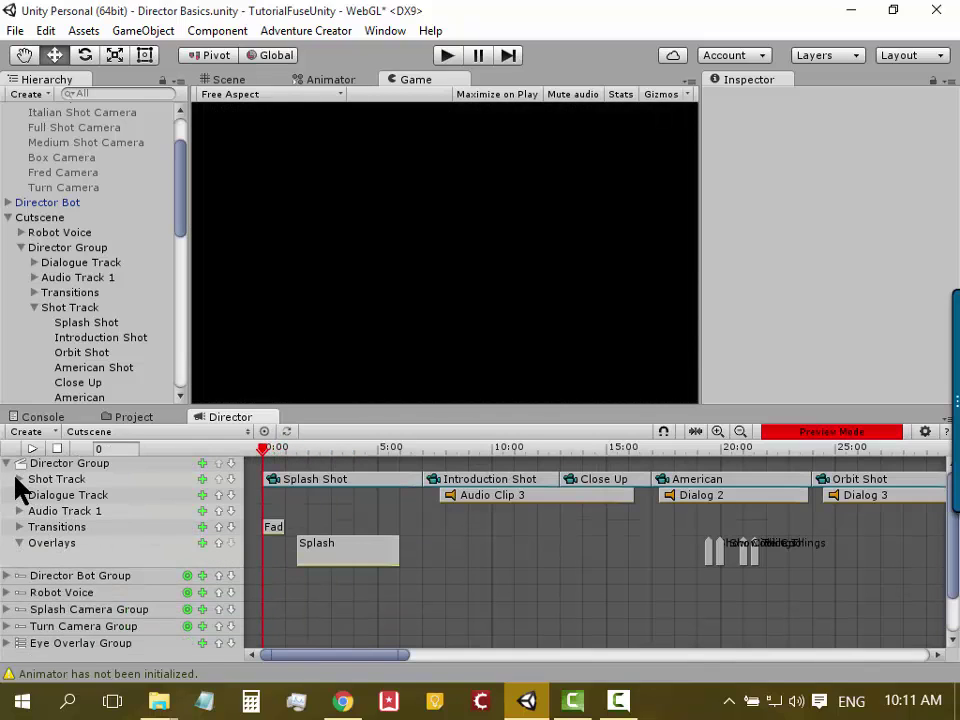
pyautogui.click(90, 479)
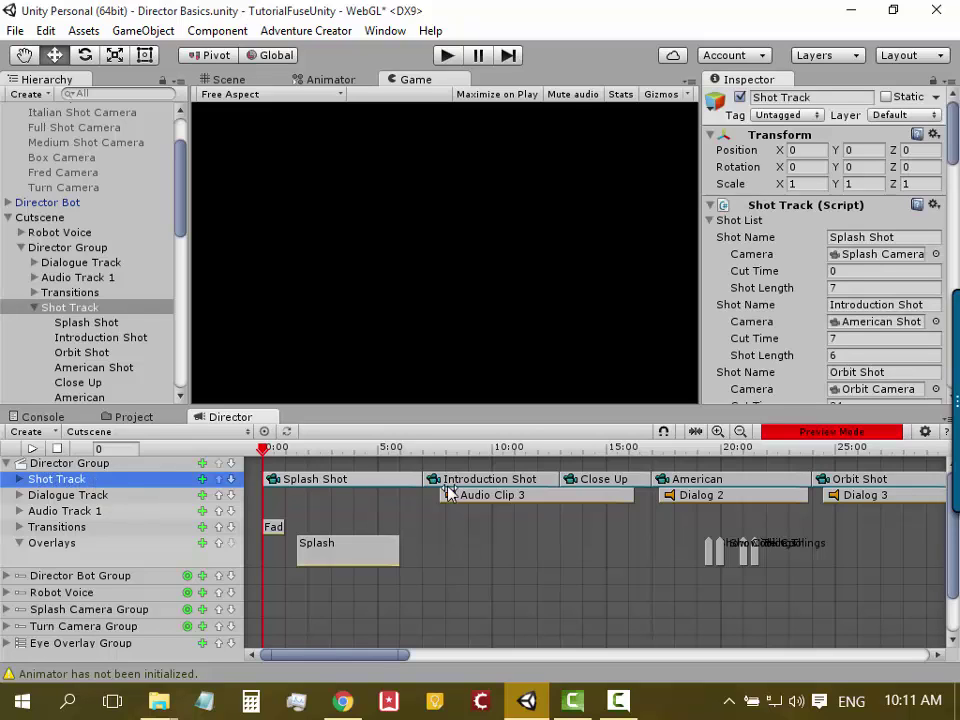
pyautogui.click(45, 497)
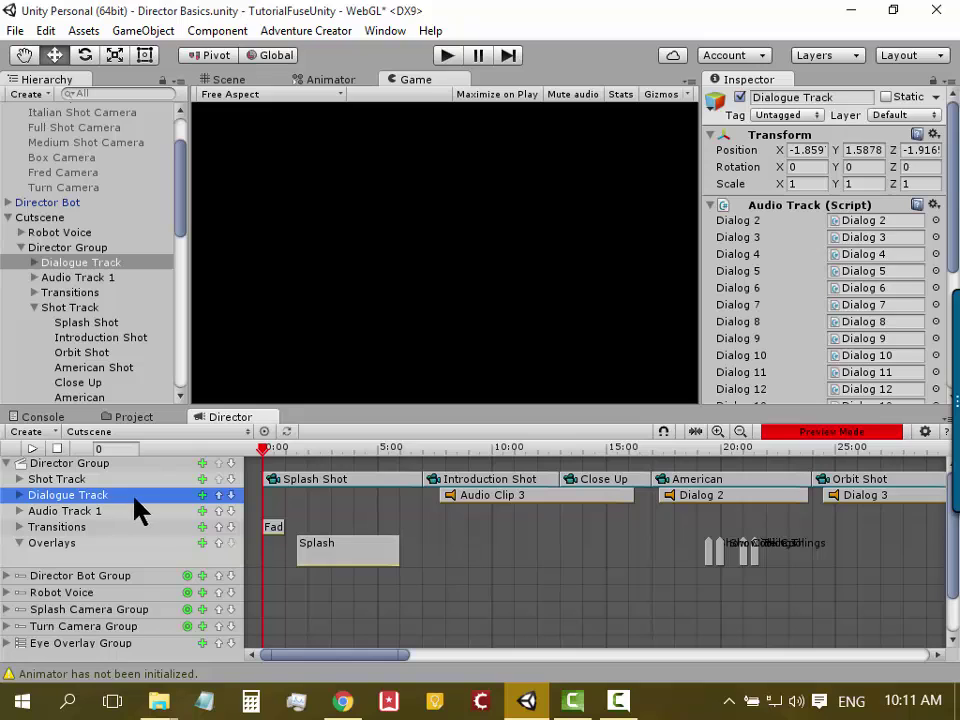
pyautogui.moveTo(266, 449)
pyautogui.mouseDown()
pyautogui.moveTo(493, 470)
pyautogui.moveTo(465, 462)
pyautogui.mouseUp()
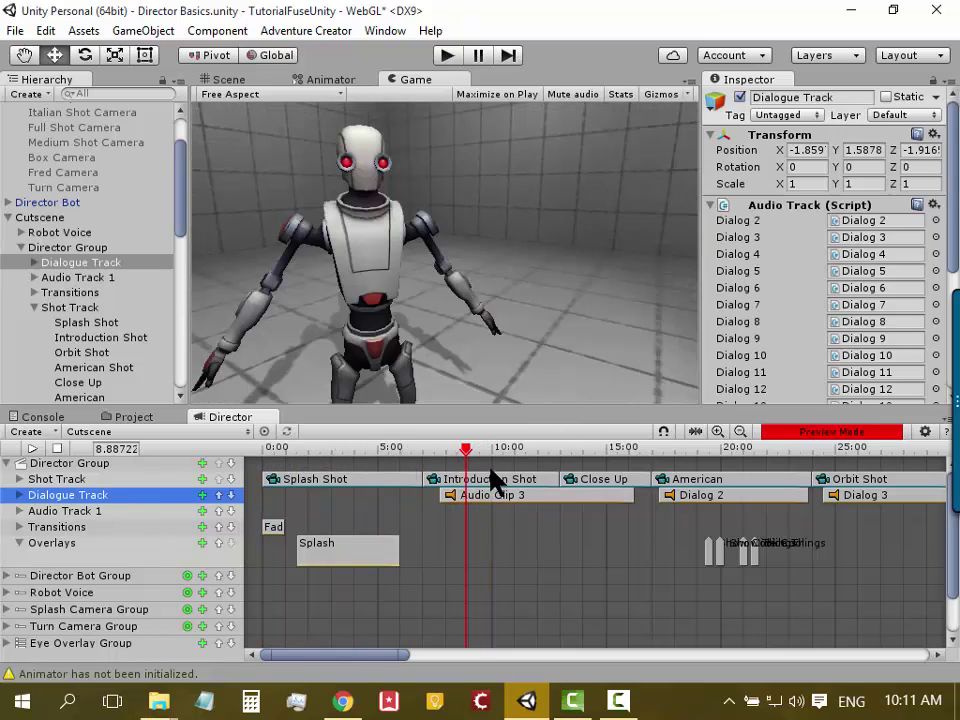
pyautogui.click(536, 497)
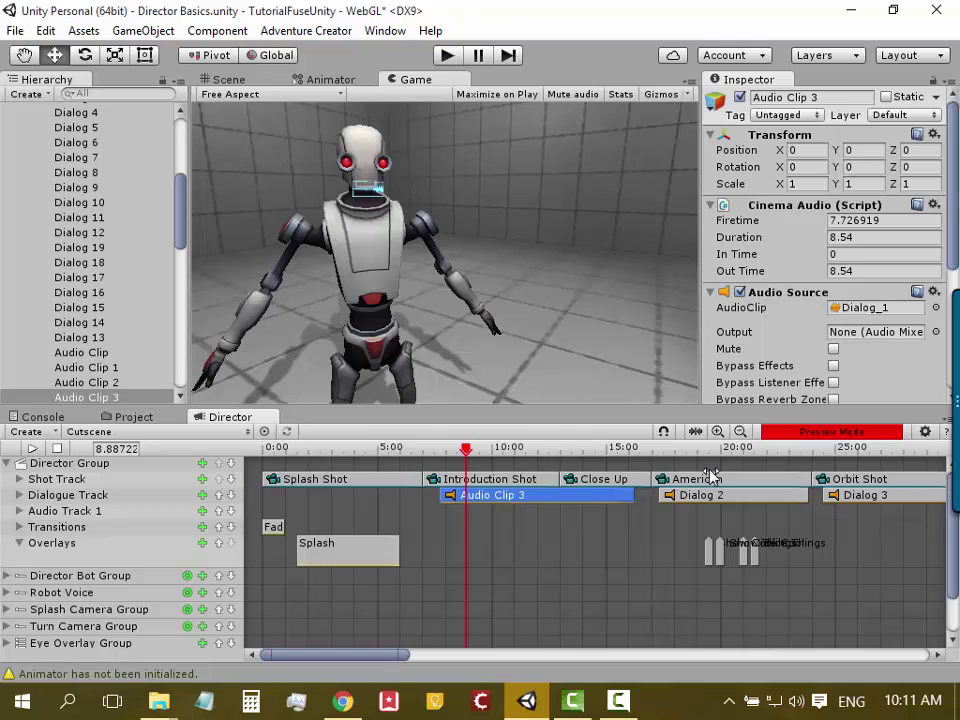
pyautogui.click(871, 312)
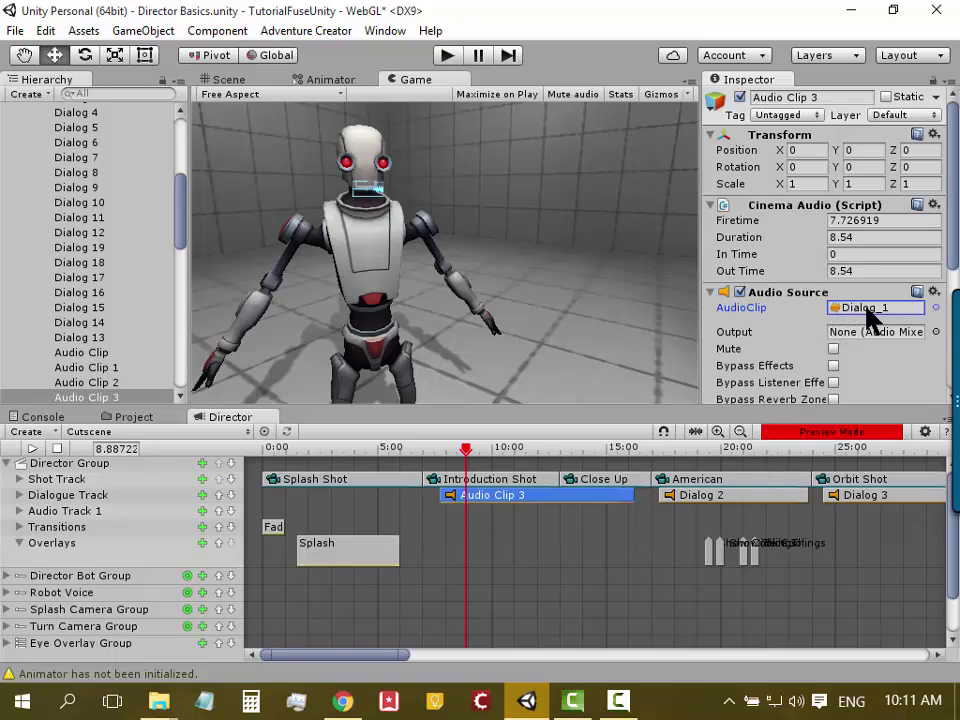
pyautogui.click(937, 310)
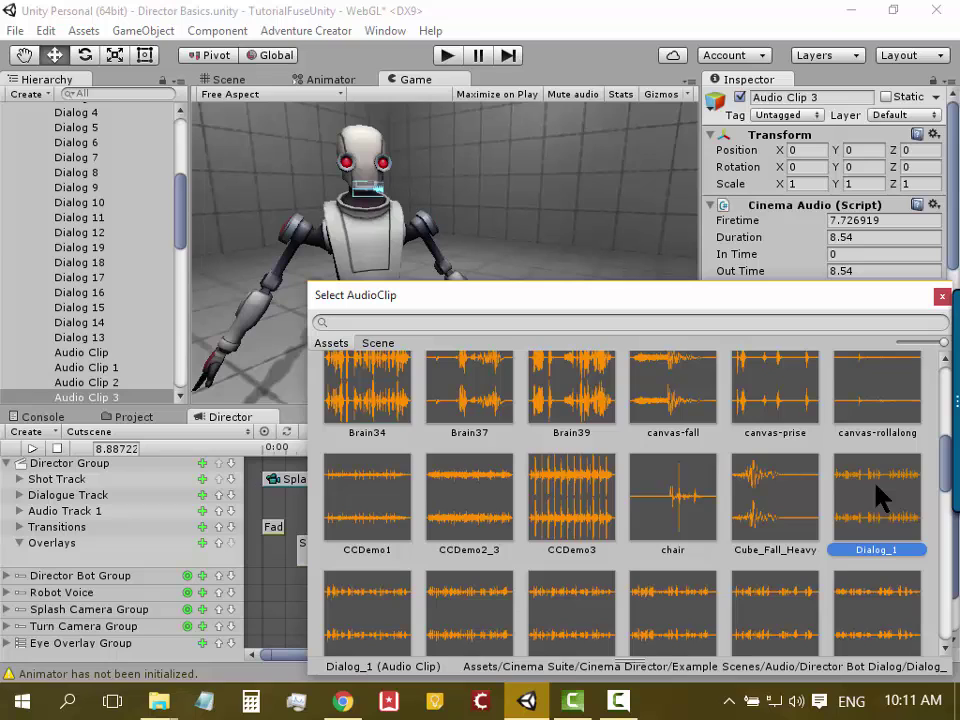
pyautogui.moveTo(697, 320); pyautogui.dragTo(439, 154)
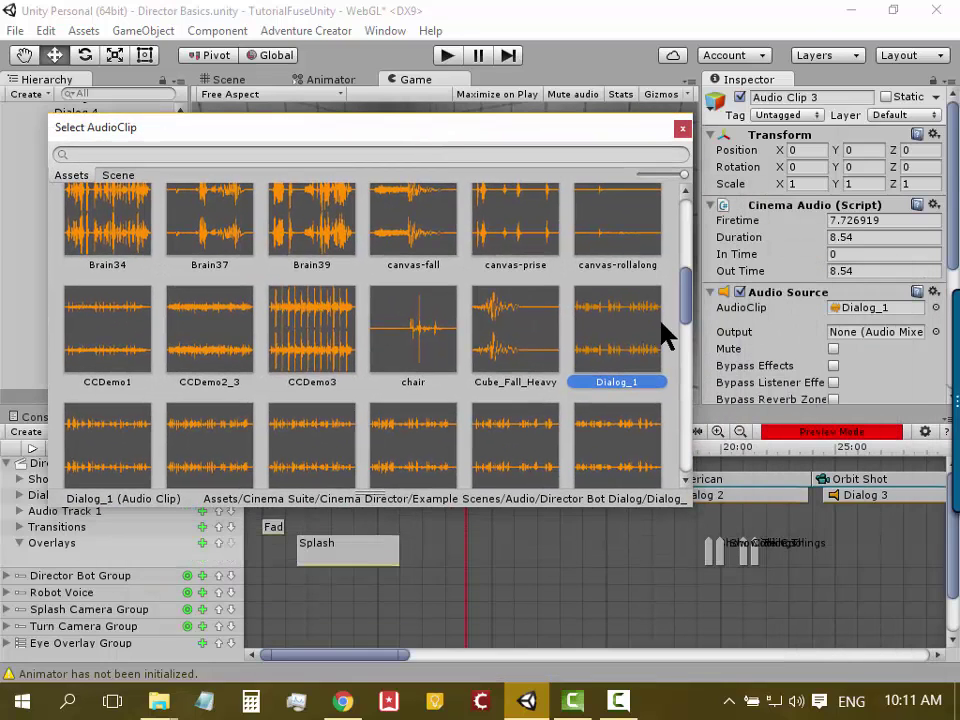
pyautogui.moveTo(690, 326); pyautogui.dragTo(660, 312)
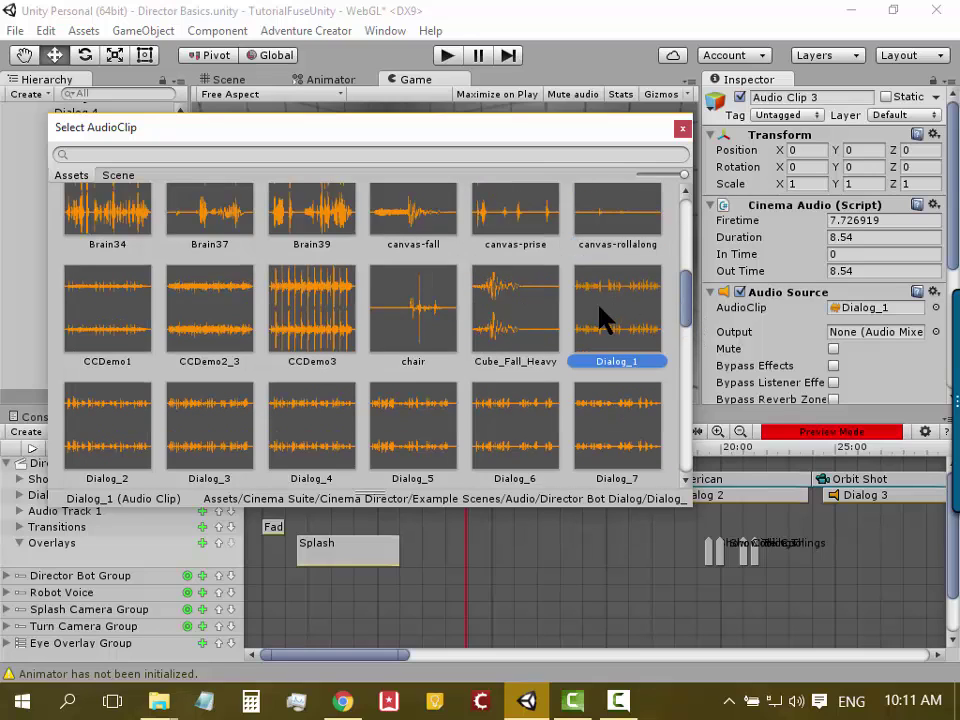
pyautogui.click(682, 128)
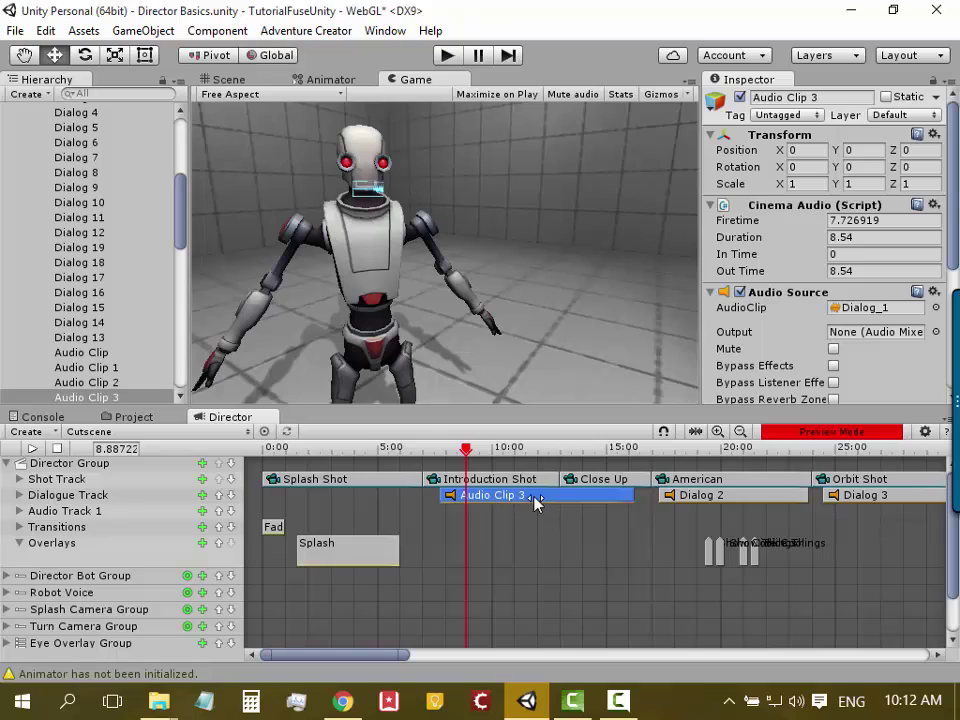
pyautogui.click(882, 310)
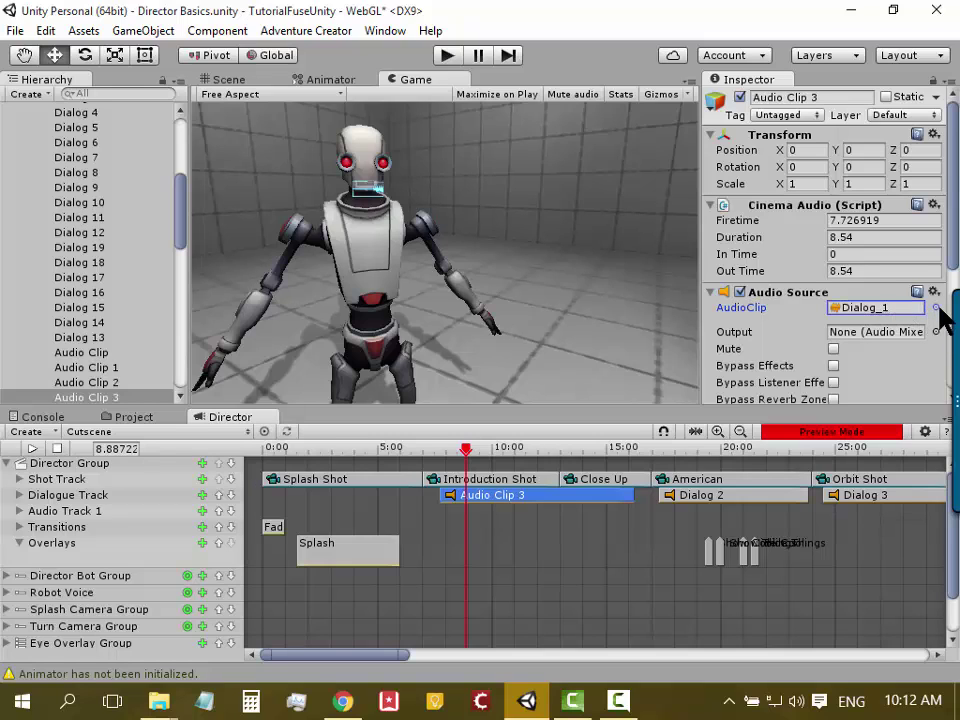
pyautogui.click(935, 308)
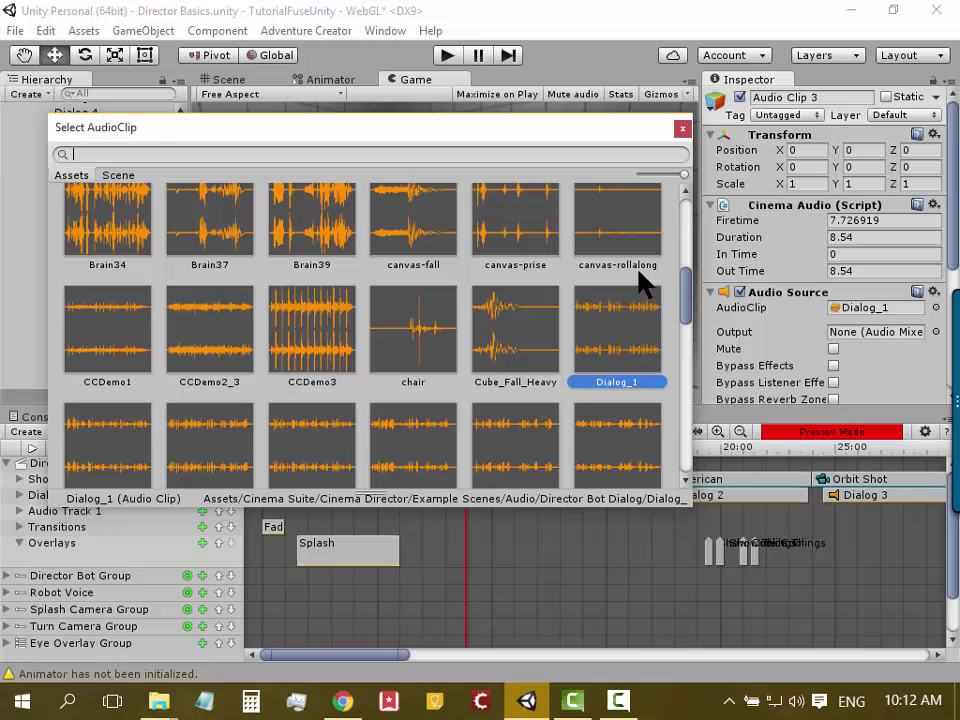
pyautogui.scroll(-5, 655, 347)
pyautogui.scroll(-5, 647, 349)
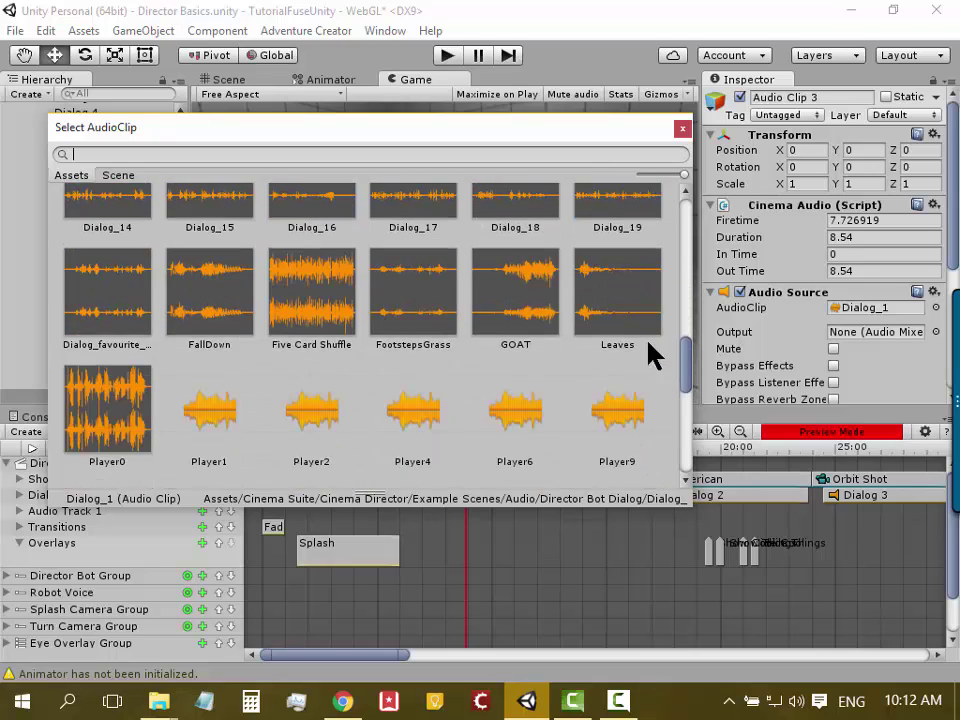
pyautogui.scroll(-5, 647, 352)
pyautogui.scroll(-2, 646, 354)
pyautogui.scroll(-3, 643, 345)
pyautogui.scroll(-2, 634, 358)
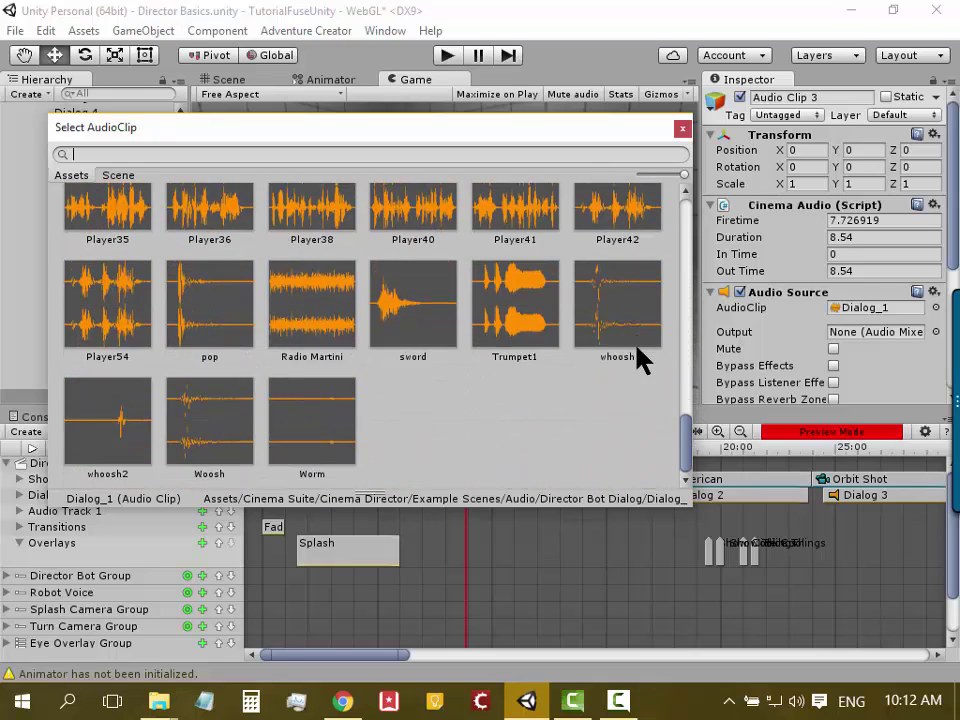
pyautogui.scroll(5, 634, 358)
pyautogui.scroll(4, 630, 352)
pyautogui.scroll(4, 622, 352)
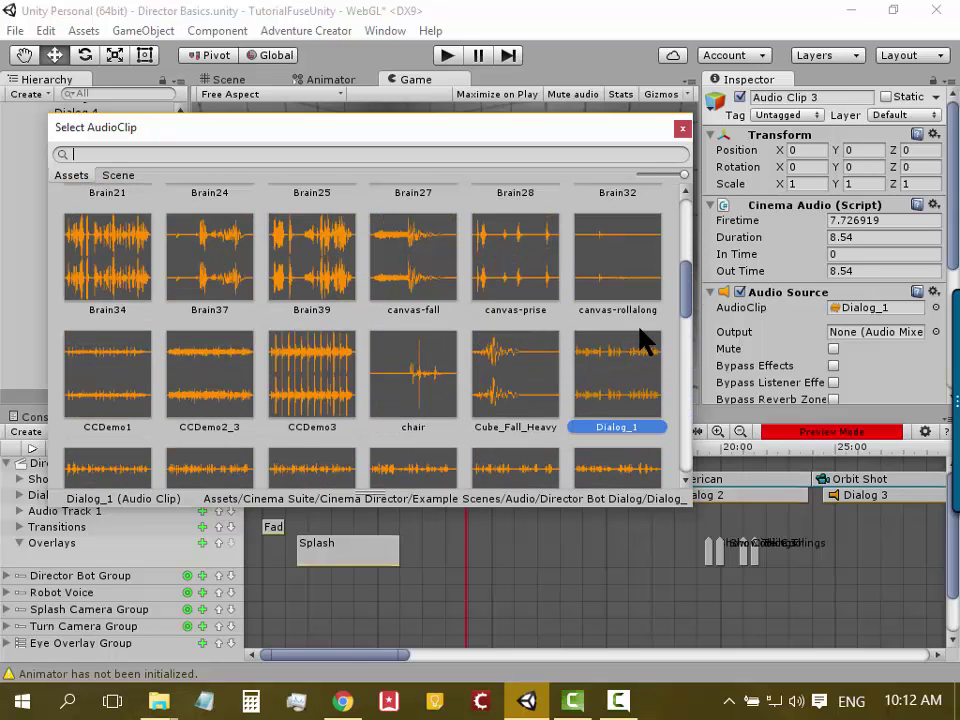
pyautogui.click(682, 128)
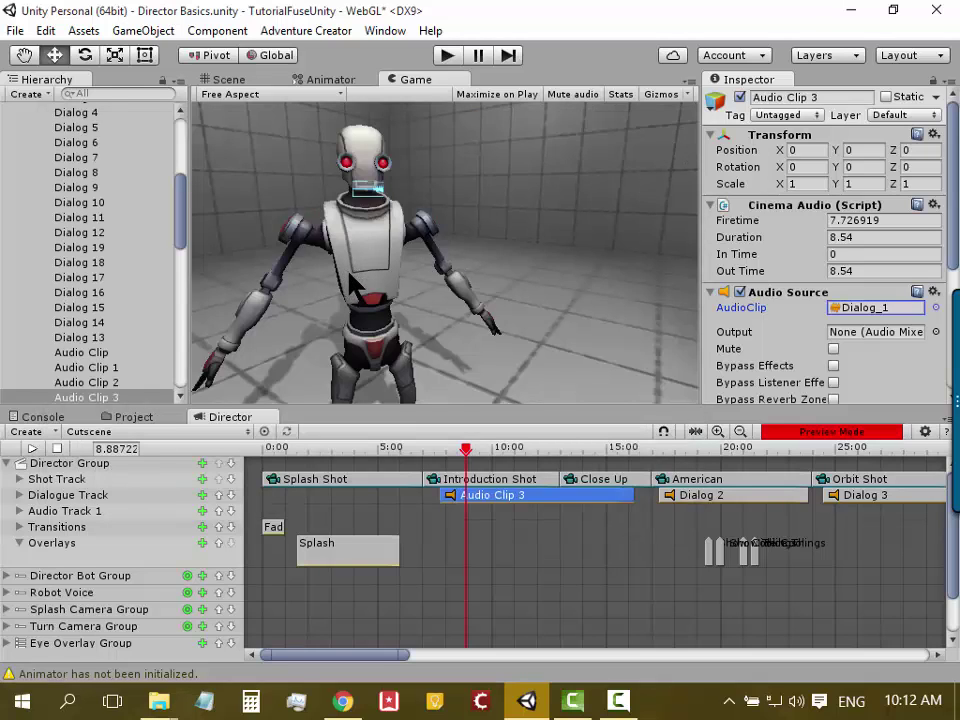
# Scrub the preview to about 20.11 s so the COOL THINGS overlay shows beside the robot
pyautogui.click(477, 446)
pyautogui.moveTo(477, 446)
pyautogui.mouseDown()
pyautogui.moveTo(714, 458)
pyautogui.moveTo(699, 458)
pyautogui.mouseUp()
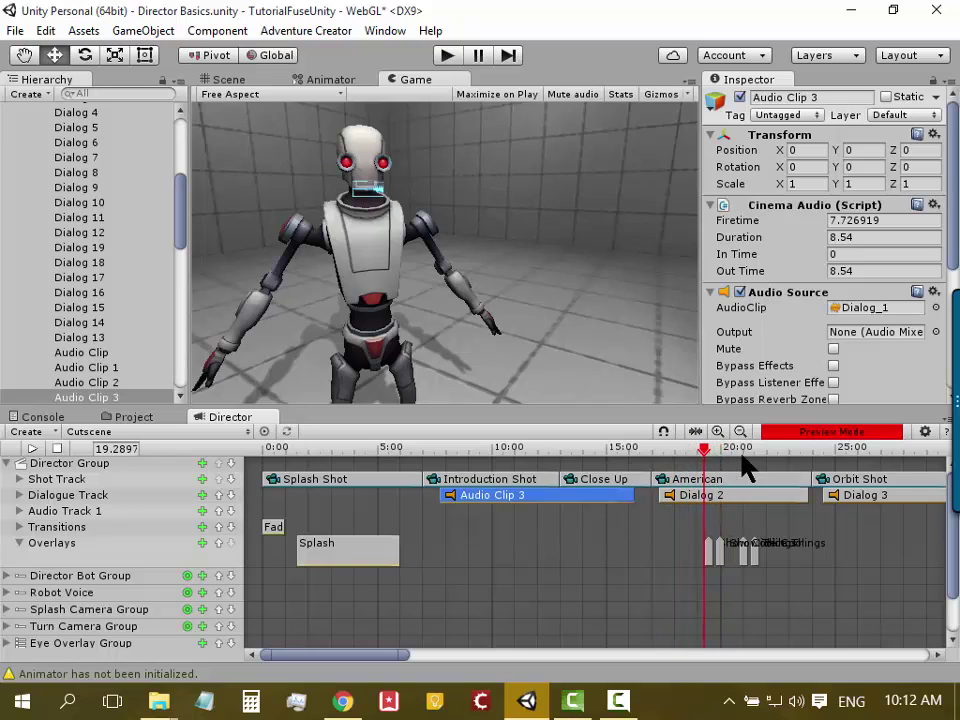
pyautogui.moveTo(705, 450)
pyautogui.mouseDown()
pyautogui.moveTo(783, 468)
pyautogui.moveTo(695, 459)
pyautogui.moveTo(712, 460)
pyautogui.moveTo(695, 460)
pyautogui.moveTo(706, 466)
pyautogui.moveTo(683, 478)
pyautogui.moveTo(714, 478)
pyautogui.moveTo(697, 447)
pyautogui.moveTo(726, 455)
pyautogui.moveTo(713, 458)
pyautogui.moveTo(781, 460)
pyautogui.moveTo(692, 460)
pyautogui.moveTo(750, 458)
pyautogui.moveTo(688, 472)
pyautogui.mouseUp()
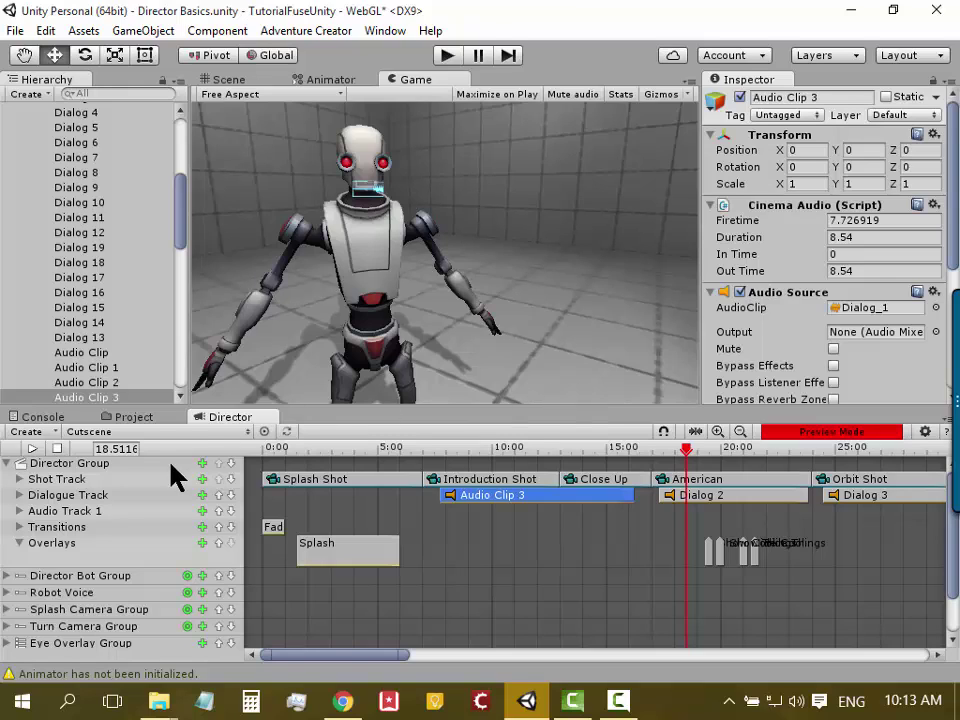
pyautogui.click(19, 542)
pyautogui.click(20, 543)
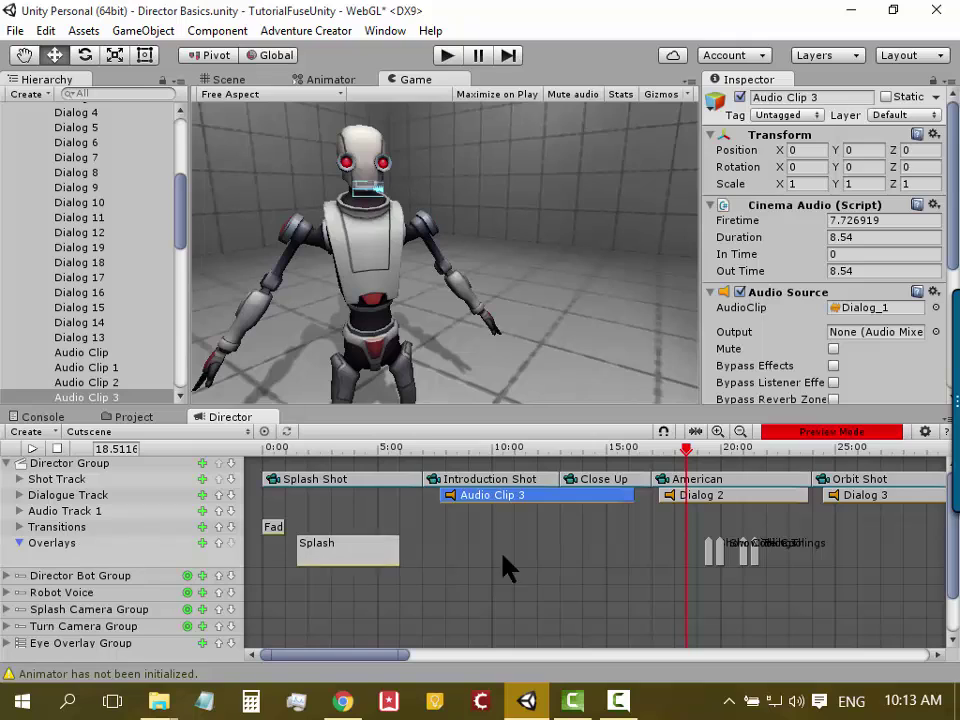
pyautogui.click(697, 450)
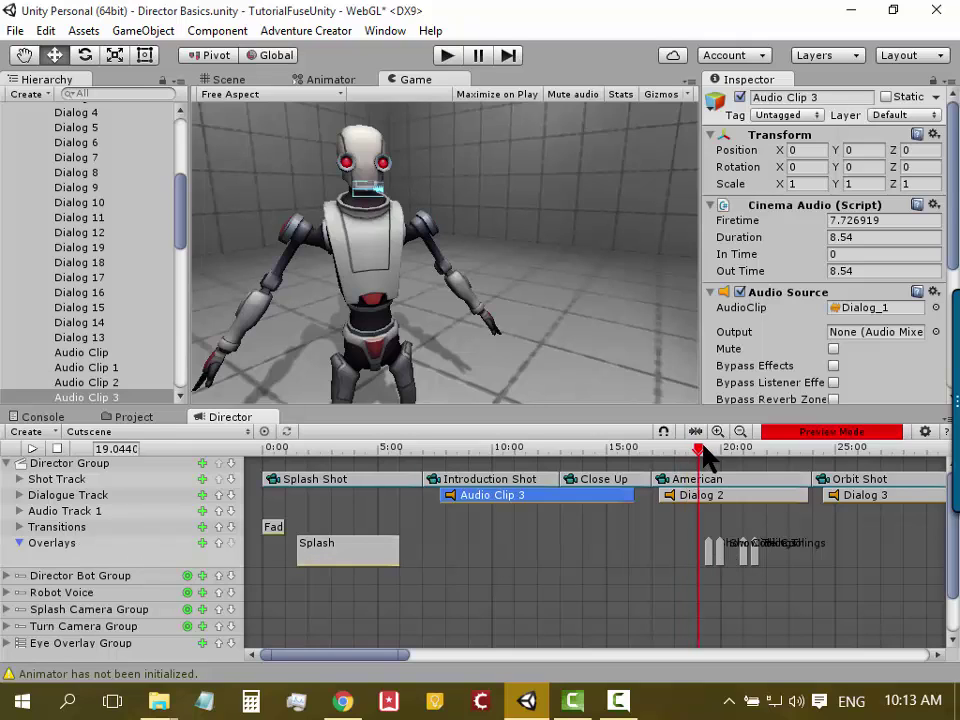
pyautogui.moveTo(696, 451)
pyautogui.mouseDown()
pyautogui.moveTo(712, 458)
pyautogui.moveTo(697, 458)
pyautogui.mouseUp()
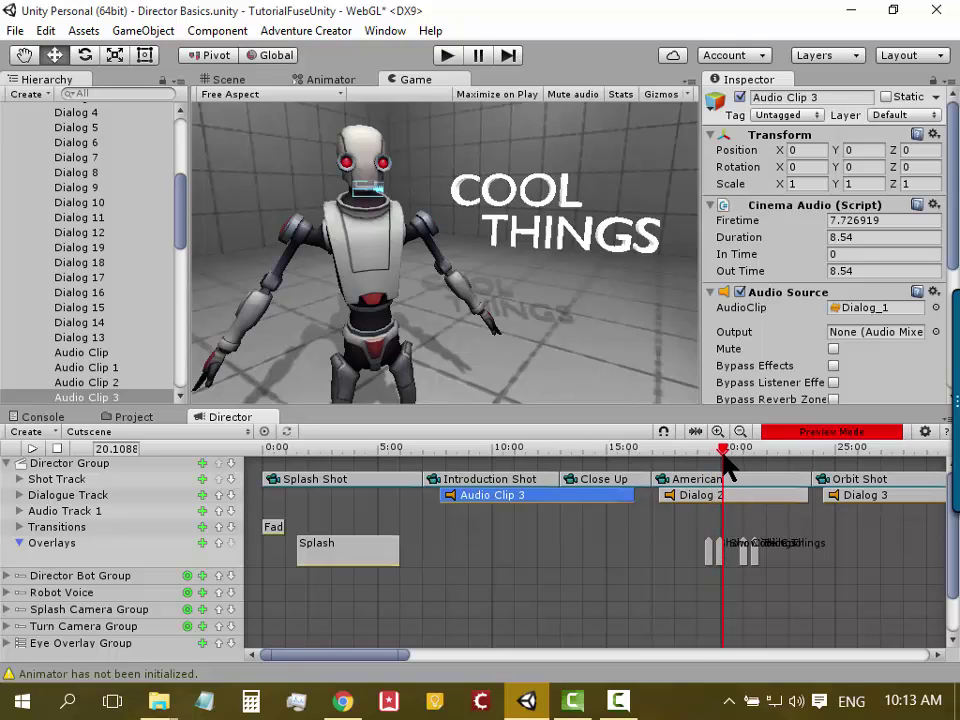
# Review the Show Cool and Hide Cool events (firetime 21) on the Cool object, then rewind the preview to 0 s
pyautogui.click(712, 551)
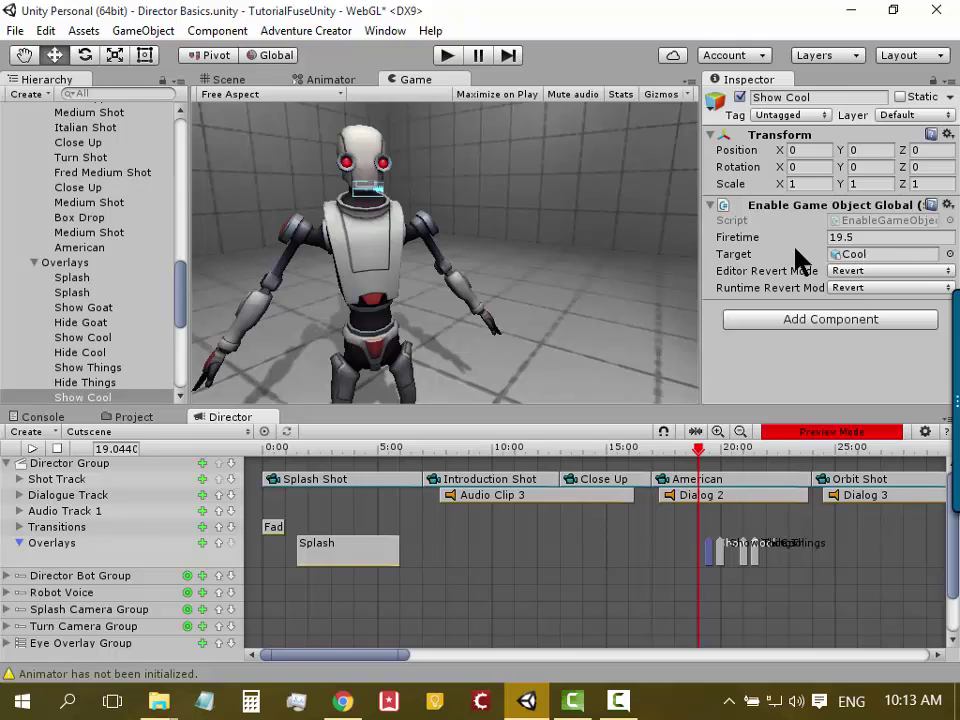
pyautogui.click(875, 258)
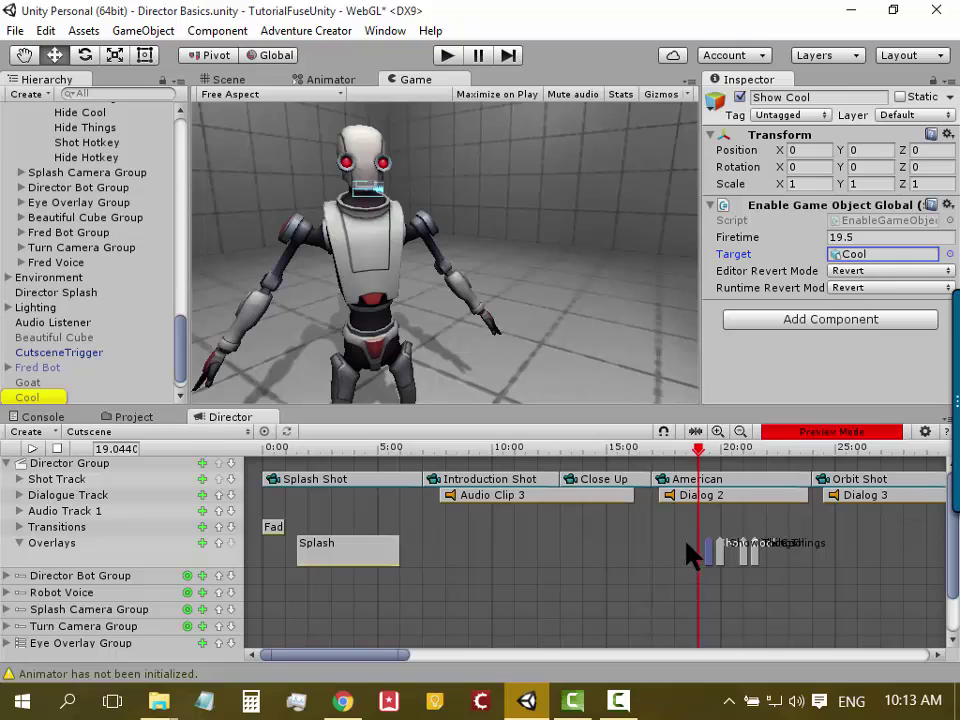
pyautogui.moveTo(698, 450); pyautogui.dragTo(726, 452)
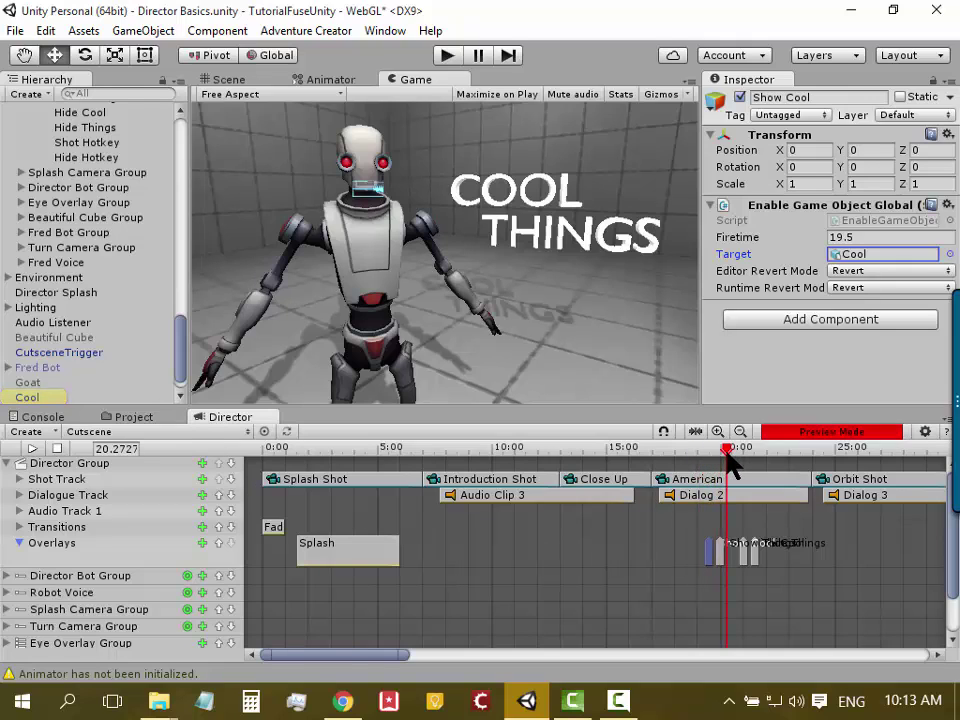
pyautogui.click(742, 562)
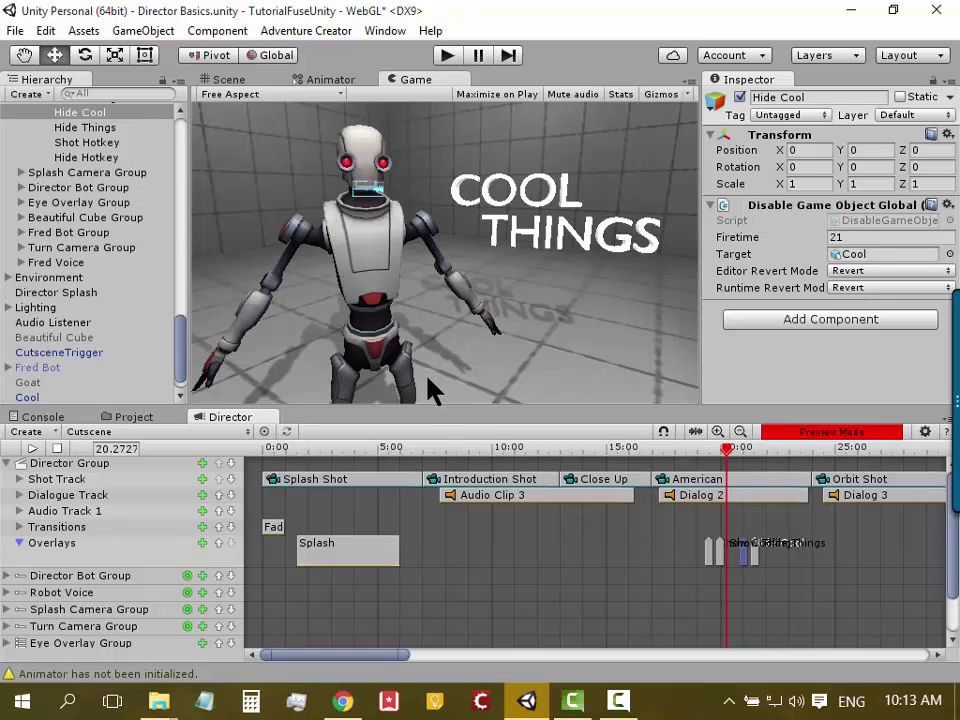
pyautogui.moveTo(732, 453); pyautogui.dragTo(250, 497)
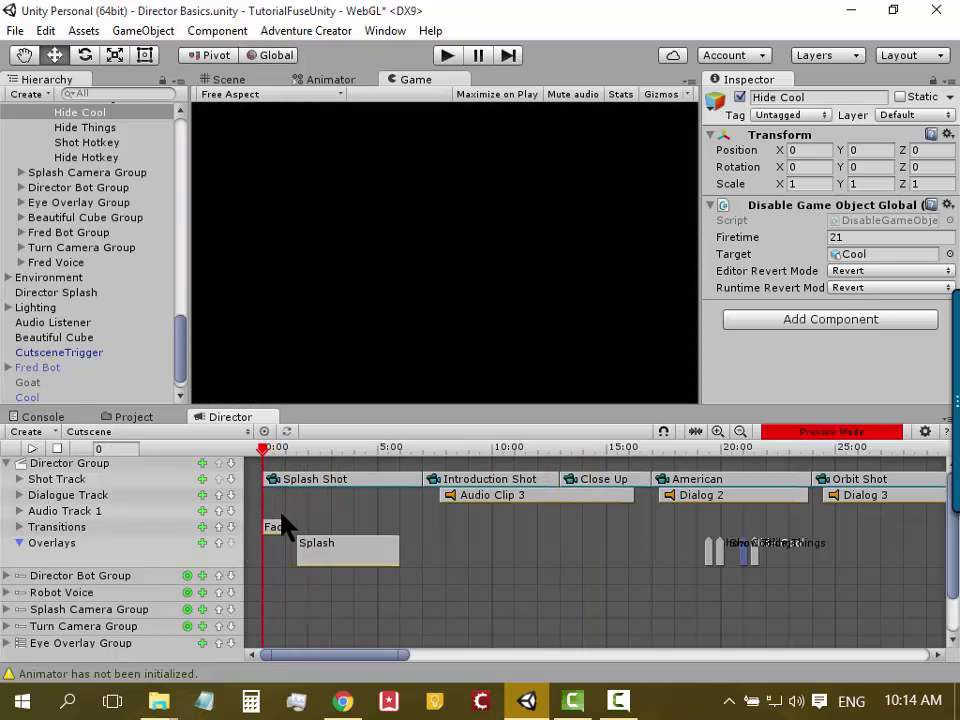
# Select the Fade from Black transition, scrub past it to about 4.14 s, and scroll the timeline right
pyautogui.click(273, 526)
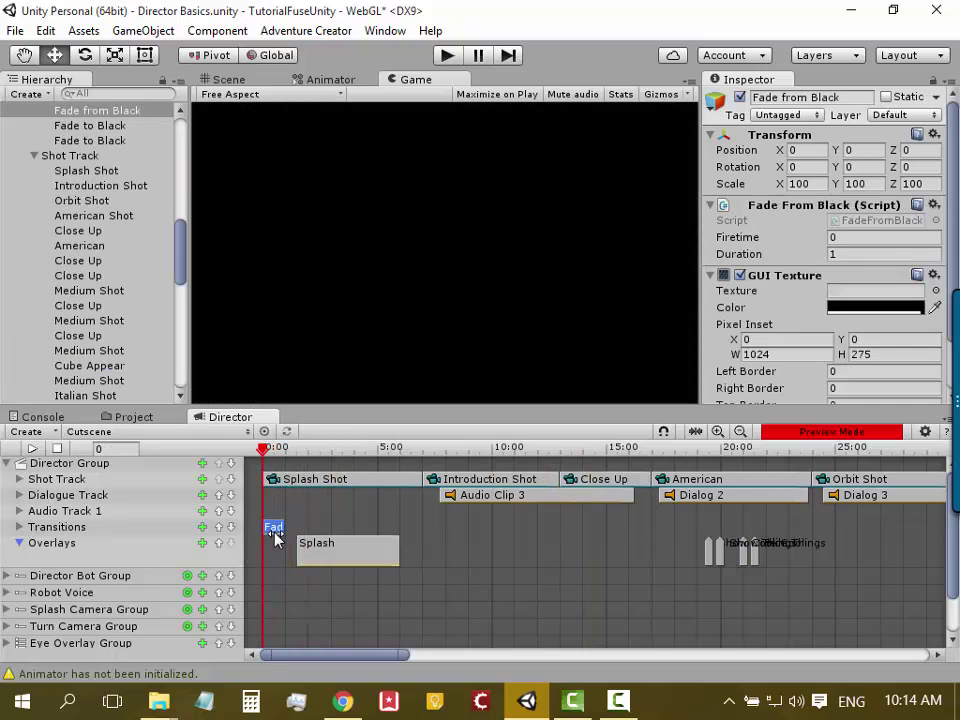
pyautogui.moveTo(271, 455)
pyautogui.mouseDown()
pyautogui.moveTo(288, 457)
pyautogui.moveTo(303, 478)
pyautogui.moveTo(360, 476)
pyautogui.mouseUp()
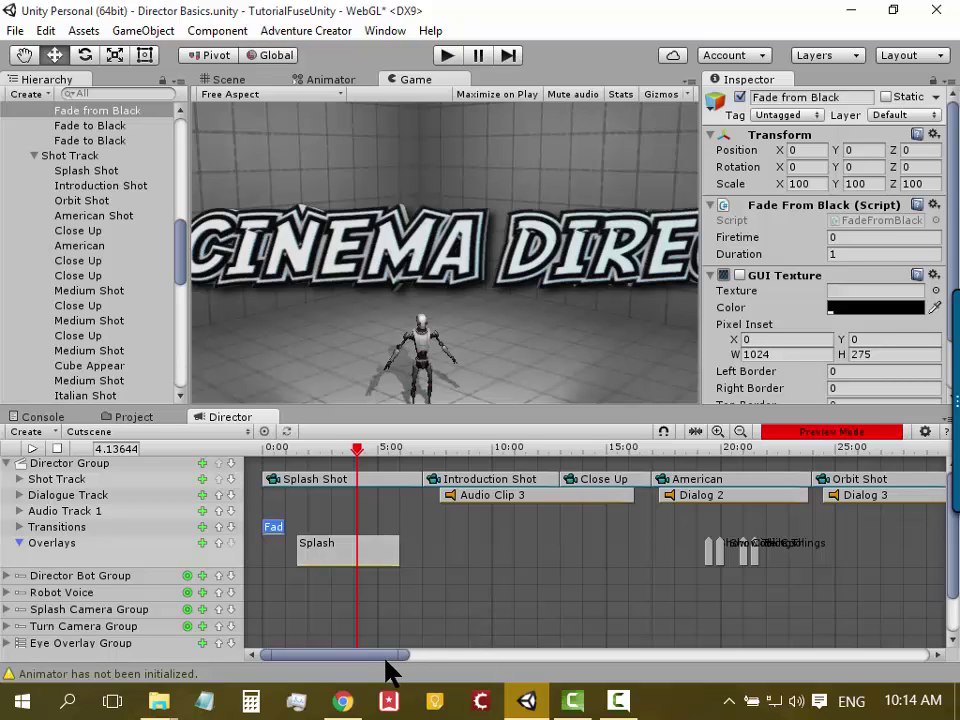
pyautogui.moveTo(387, 655); pyautogui.dragTo(504, 655)
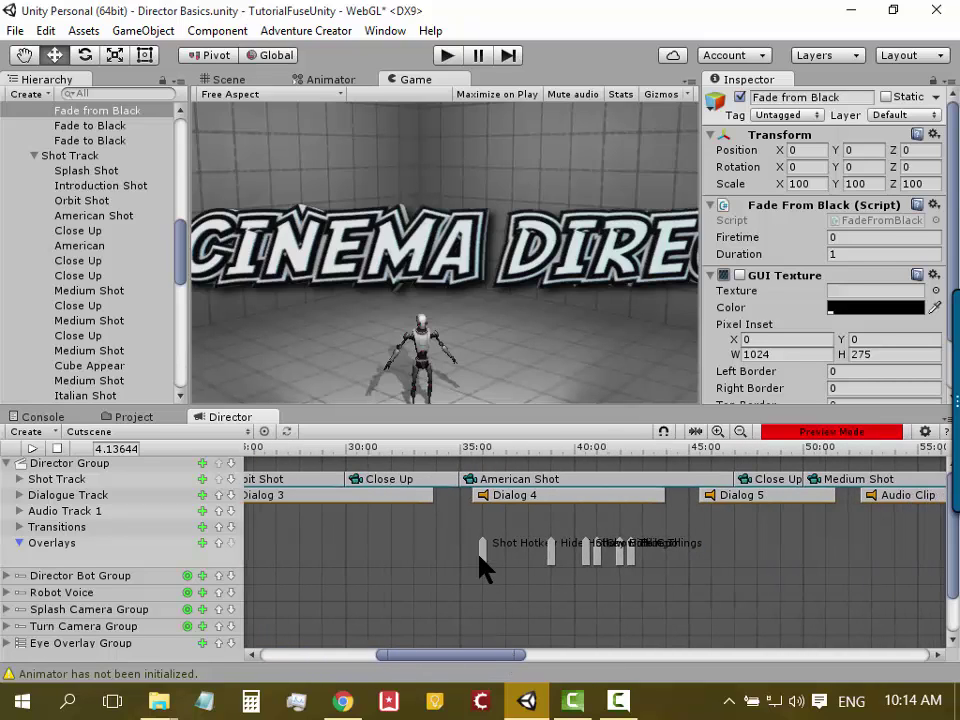
# Inspect the Overlays events and drag Hide Cool earlier so it fires at 41.83 instead of 42.36
pyautogui.click(482, 548)
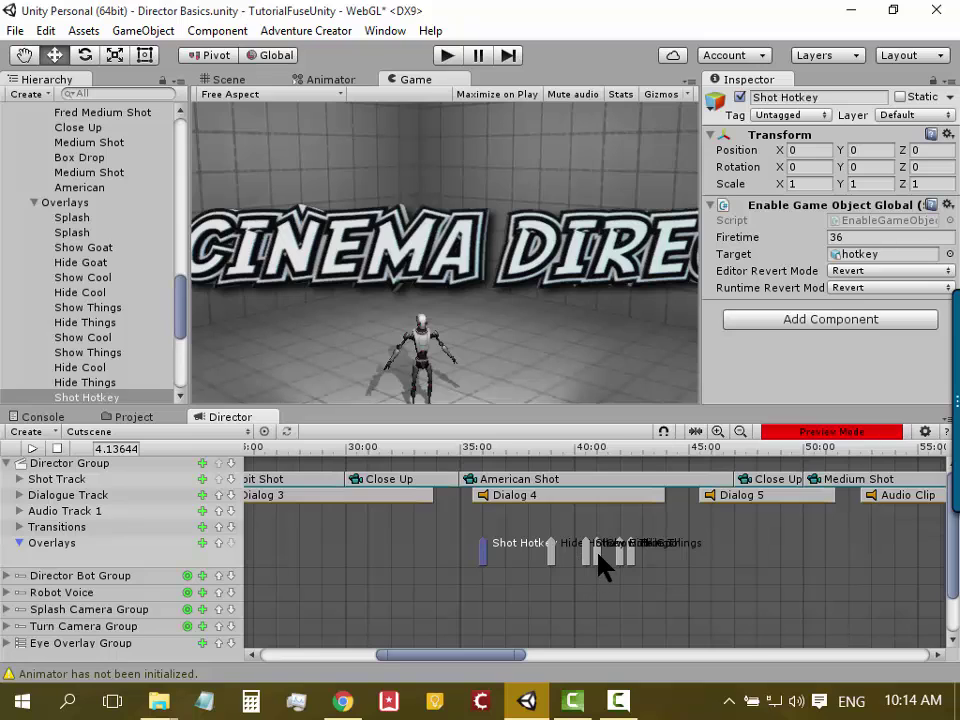
pyautogui.click(598, 556)
pyautogui.click(630, 552)
pyautogui.click(629, 556)
pyautogui.moveTo(630, 556); pyautogui.dragTo(618, 556)
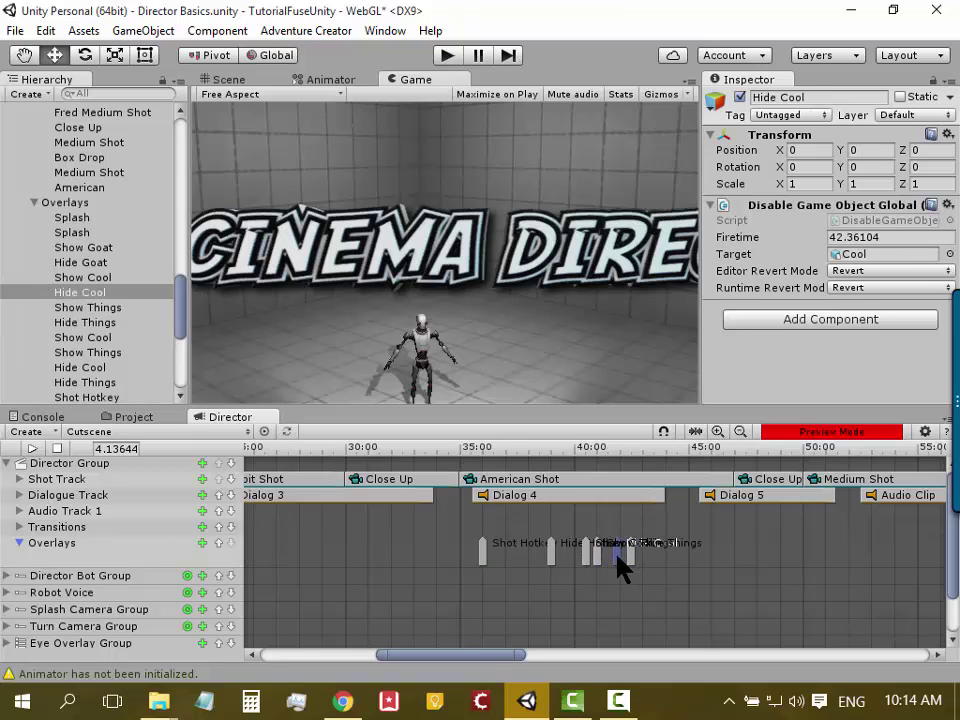
pyautogui.moveTo(491, 656)
pyautogui.mouseDown()
pyautogui.moveTo(697, 658)
pyautogui.moveTo(360, 658)
pyautogui.mouseUp()
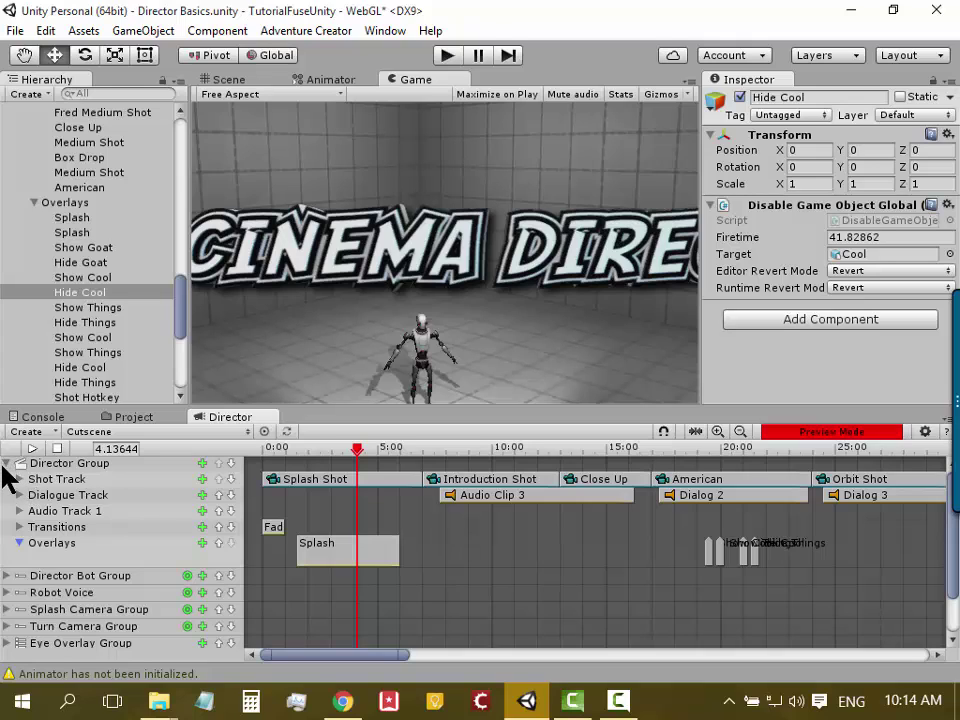
# Collapse the Director Group and expand the Director Bot Group to show its Actor Track settings
pyautogui.click(6, 464)
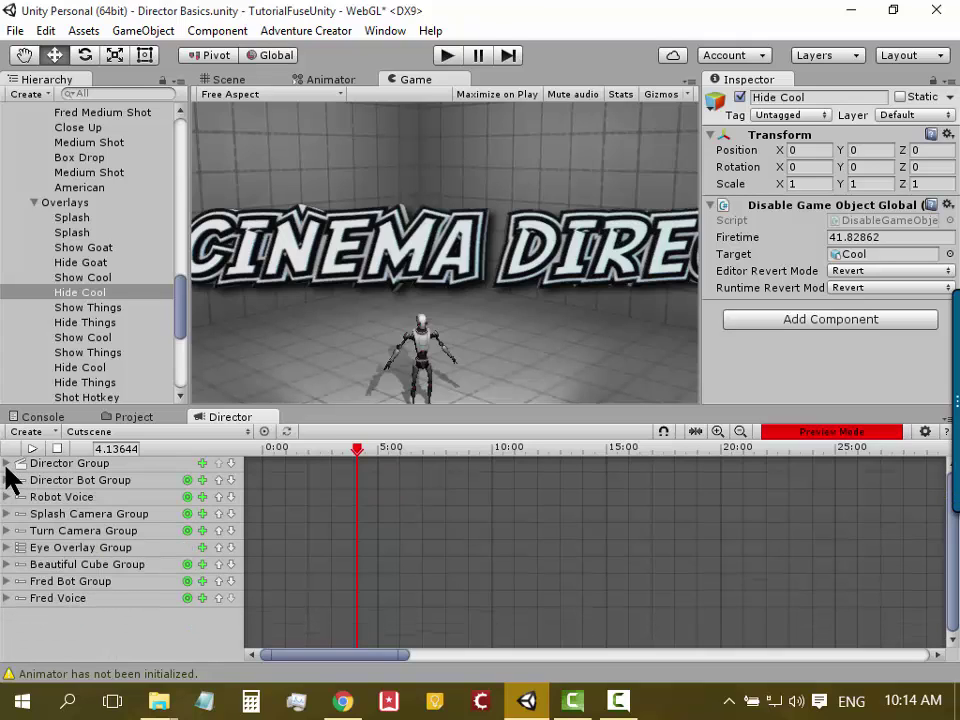
pyautogui.click(6, 480)
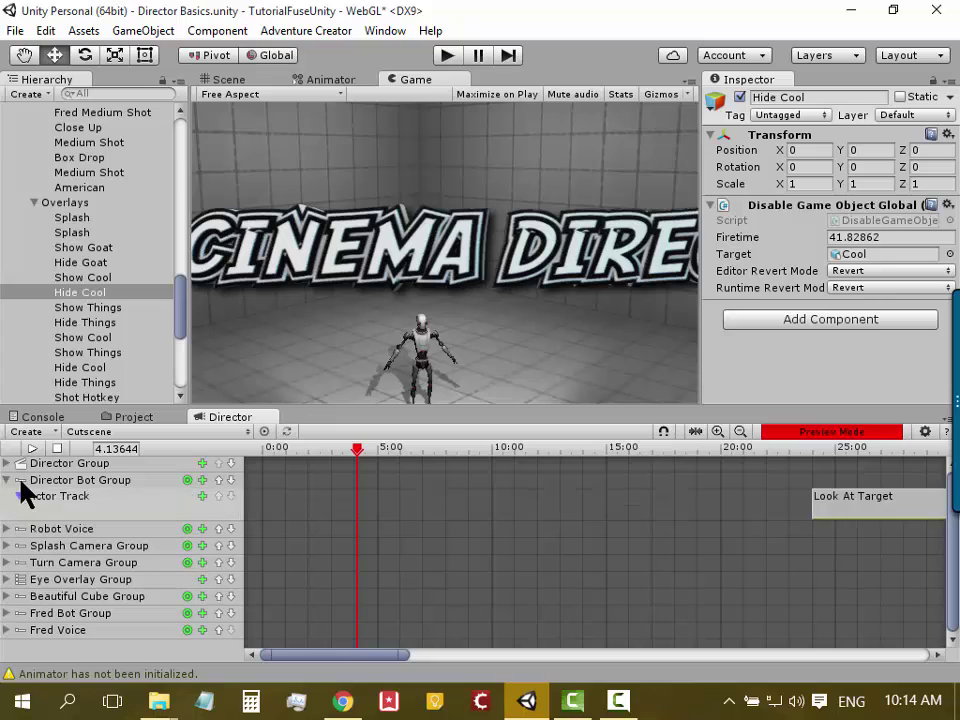
pyautogui.click(80, 482)
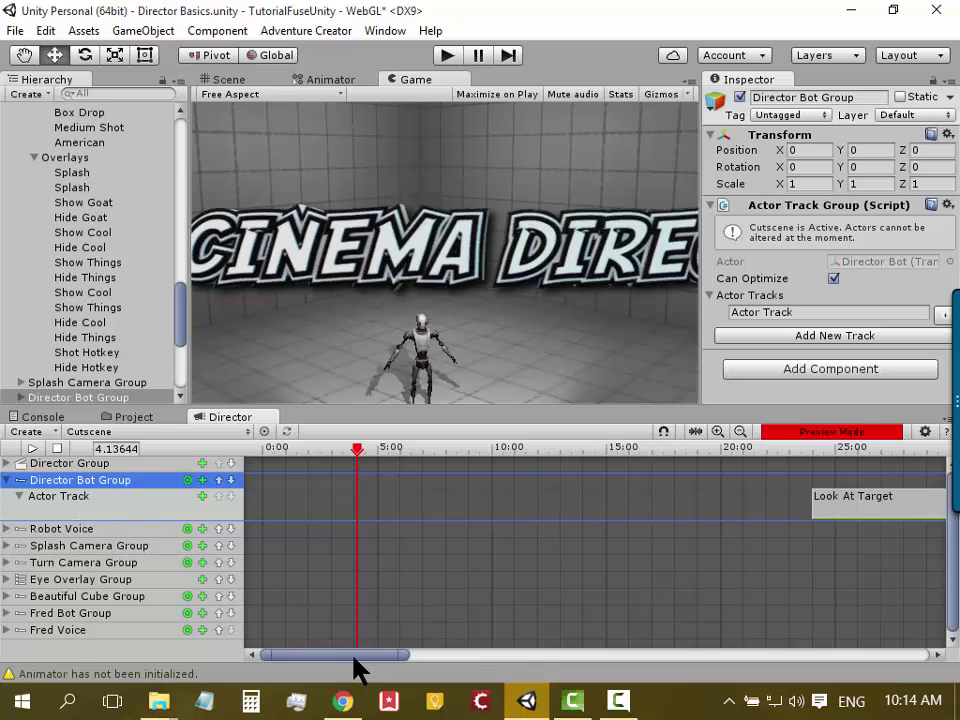
# Scroll the timeline to 70–95 s and scrub the preview to about 83 seconds, just before Dance
pyautogui.moveTo(353, 655); pyautogui.dragTo(657, 655)
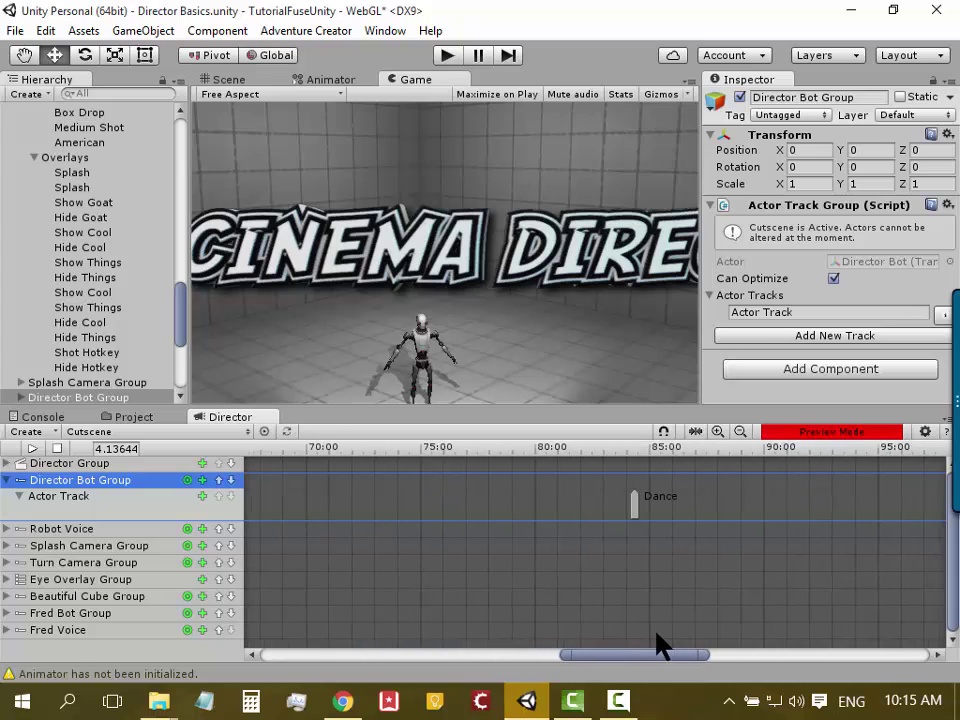
pyautogui.click(617, 448)
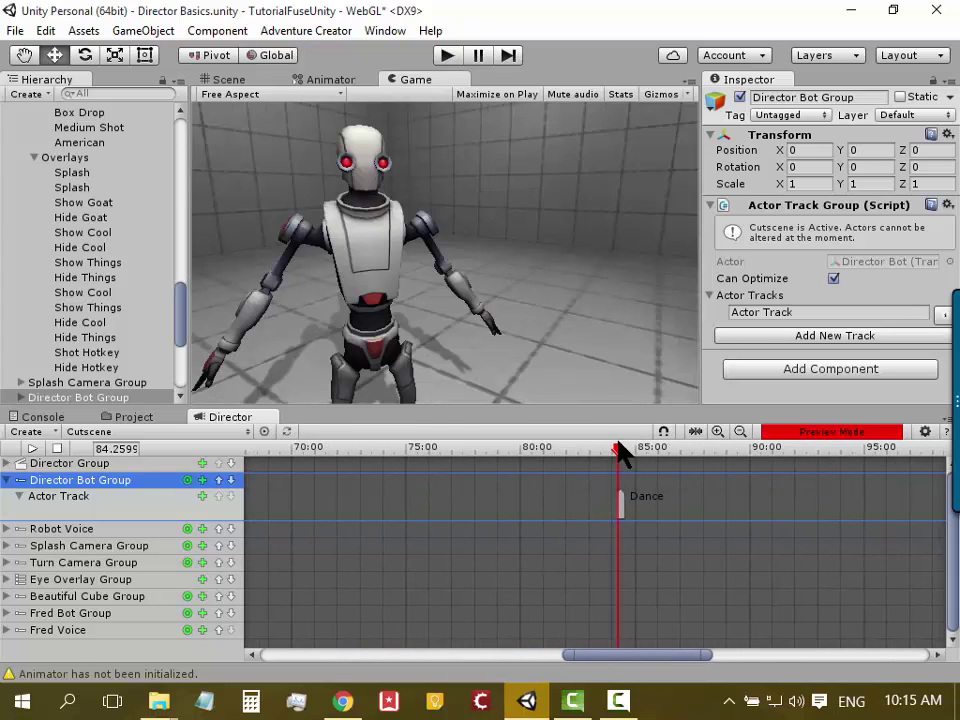
pyautogui.moveTo(617, 443)
pyautogui.mouseDown()
pyautogui.moveTo(576, 470)
pyautogui.moveTo(627, 445)
pyautogui.moveTo(593, 454)
pyautogui.mouseUp()
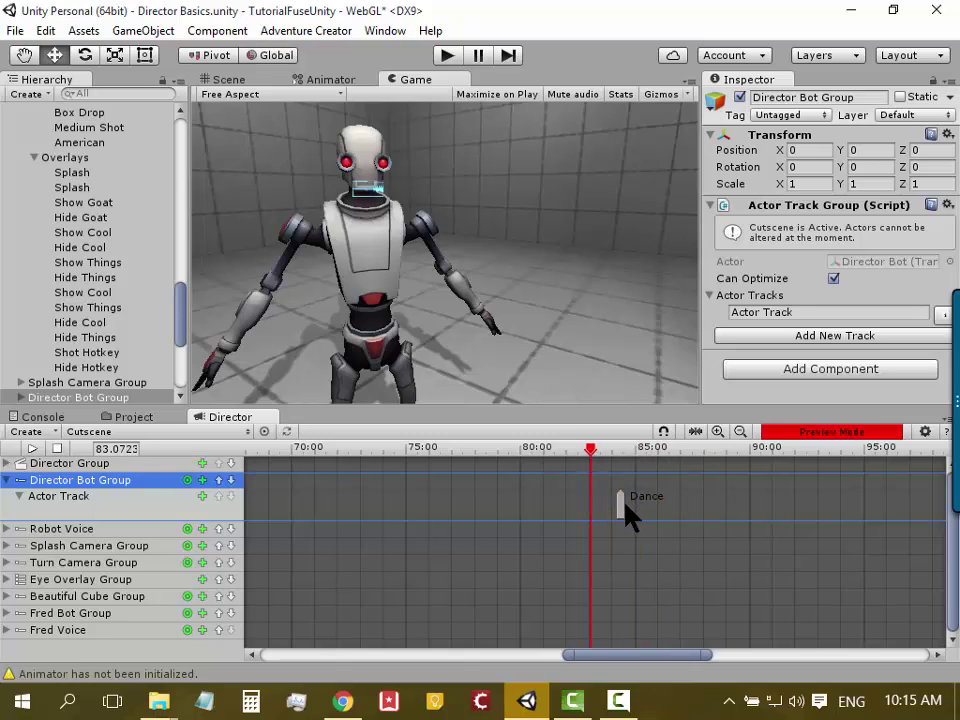
# Select the Dance trigger (firetime 84.37853), scrub past it to about 87.7 s, then select the robot in the Scene
pyautogui.click(624, 504)
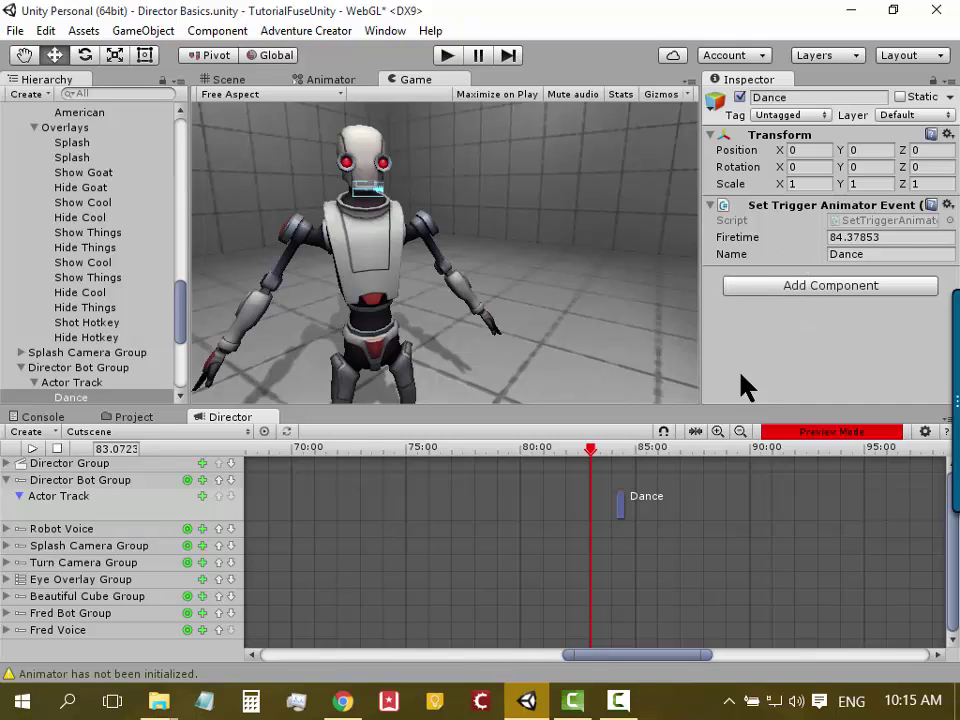
pyautogui.click(589, 449)
pyautogui.moveTo(590, 450); pyautogui.dragTo(636, 446)
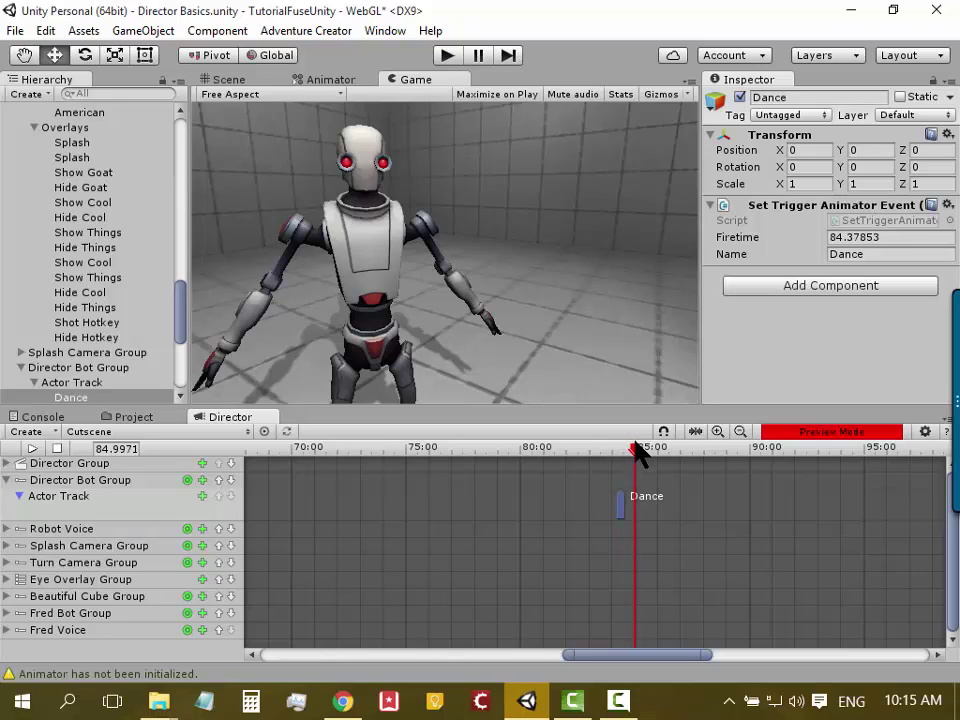
pyautogui.moveTo(634, 442)
pyautogui.mouseDown()
pyautogui.moveTo(641, 446)
pyautogui.moveTo(579, 456)
pyautogui.moveTo(709, 452)
pyautogui.moveTo(604, 450)
pyautogui.moveTo(695, 410)
pyautogui.mouseUp()
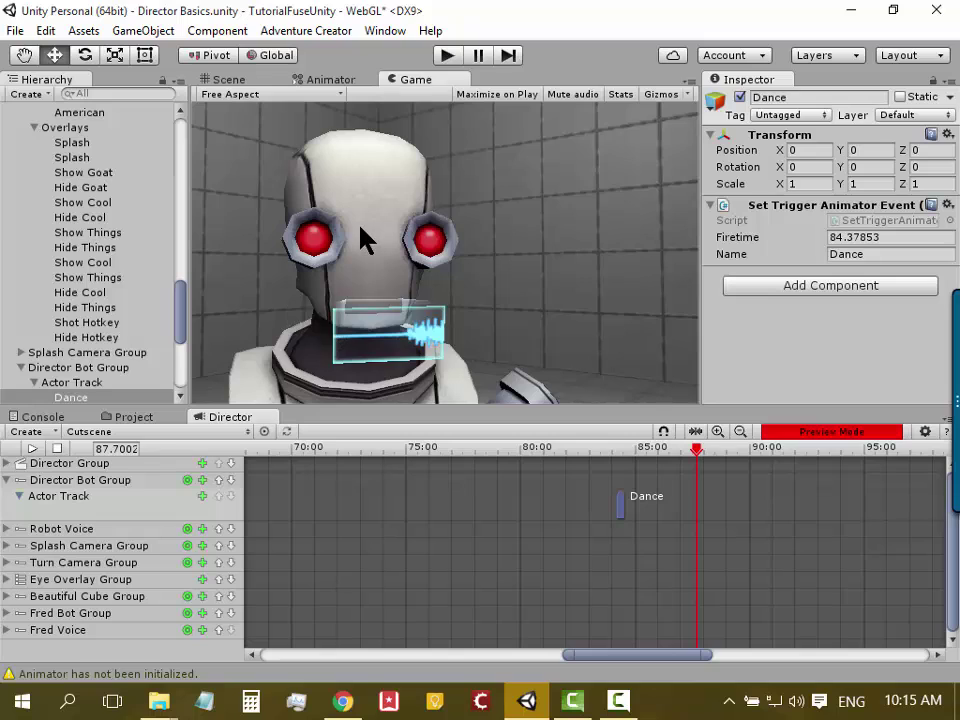
pyautogui.click(250, 83)
pyautogui.click(537, 310)
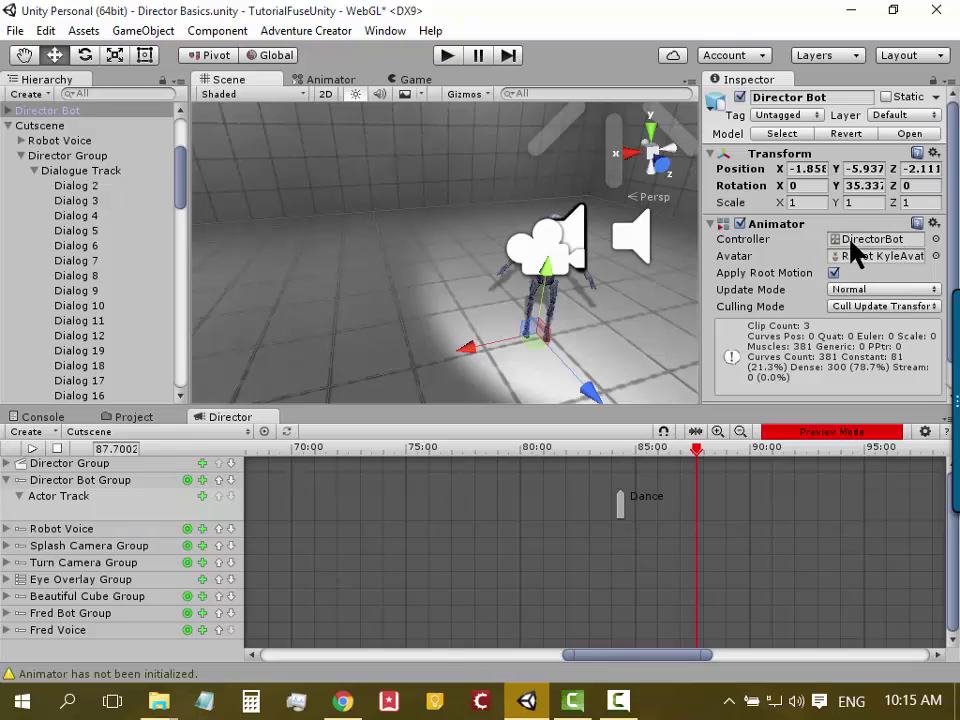
# Open the robot's DirectorBot animator controller and pan the graph to show the Idle, Wave and Dance states
pyautogui.click(890, 240)
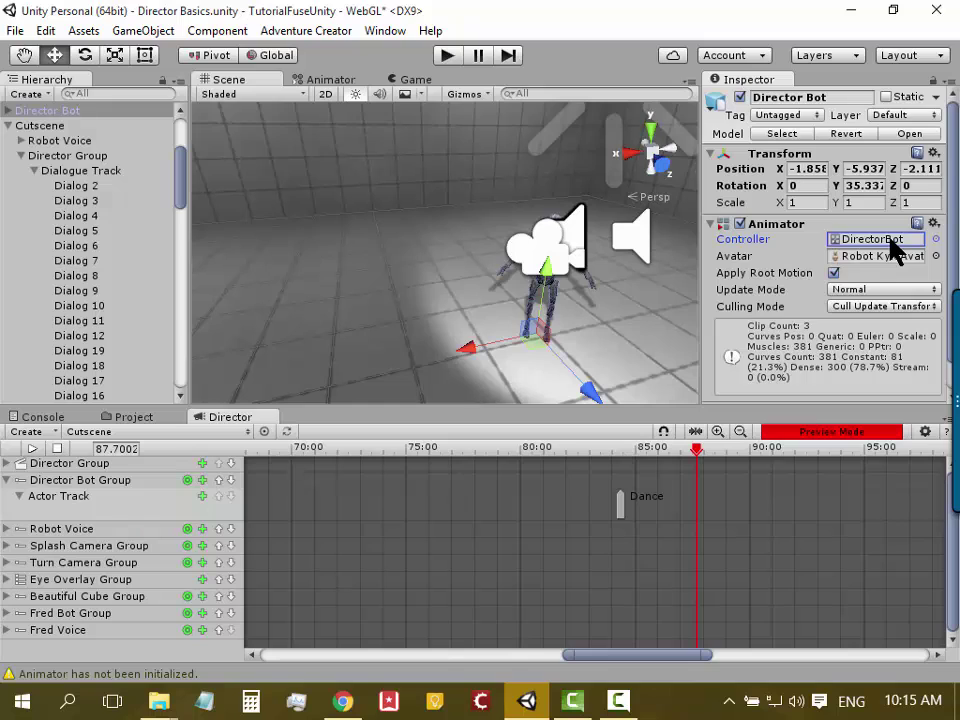
pyautogui.doubleClick(890, 241)
pyautogui.moveTo(410, 177); pyautogui.dragTo(543, 169, button='middle')
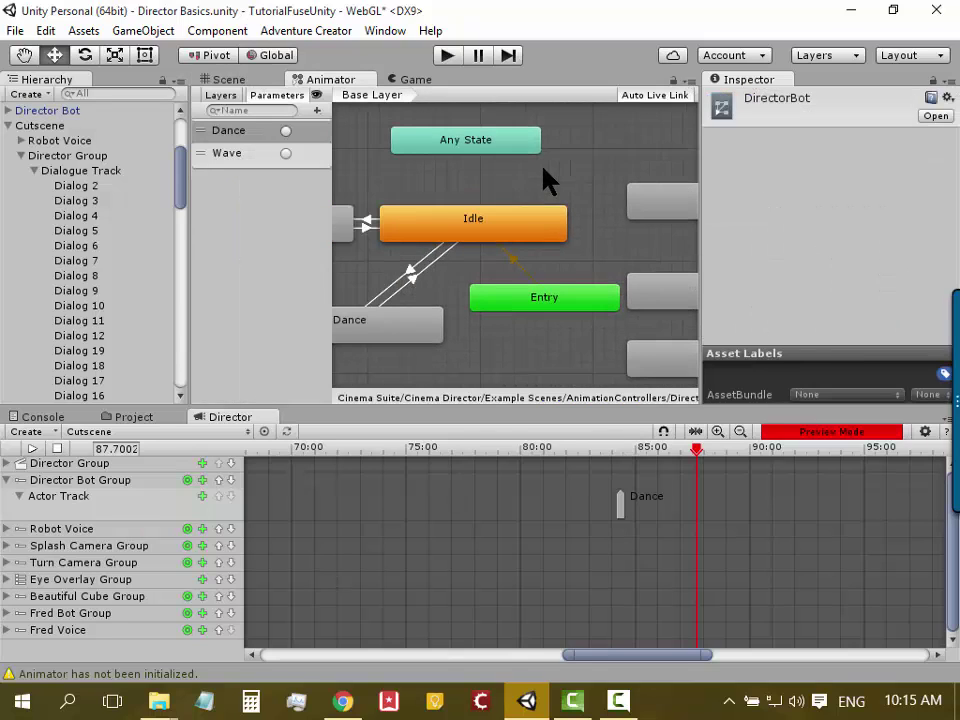
pyautogui.click(250, 80)
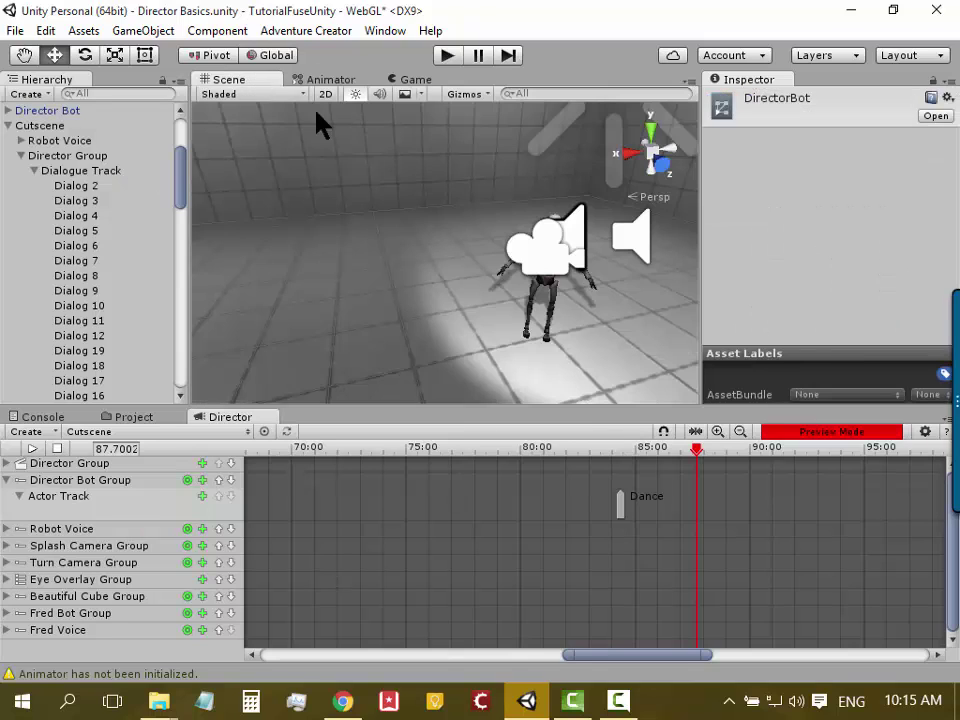
pyautogui.scroll(2, 574, 297)
pyautogui.click(554, 293)
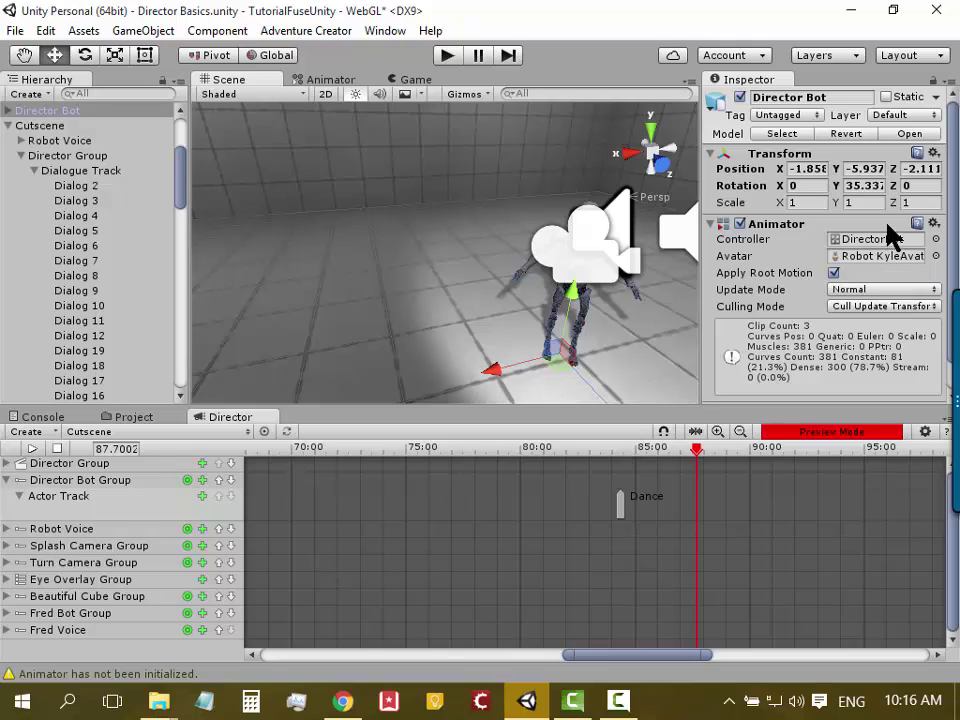
pyautogui.doubleClick(900, 242)
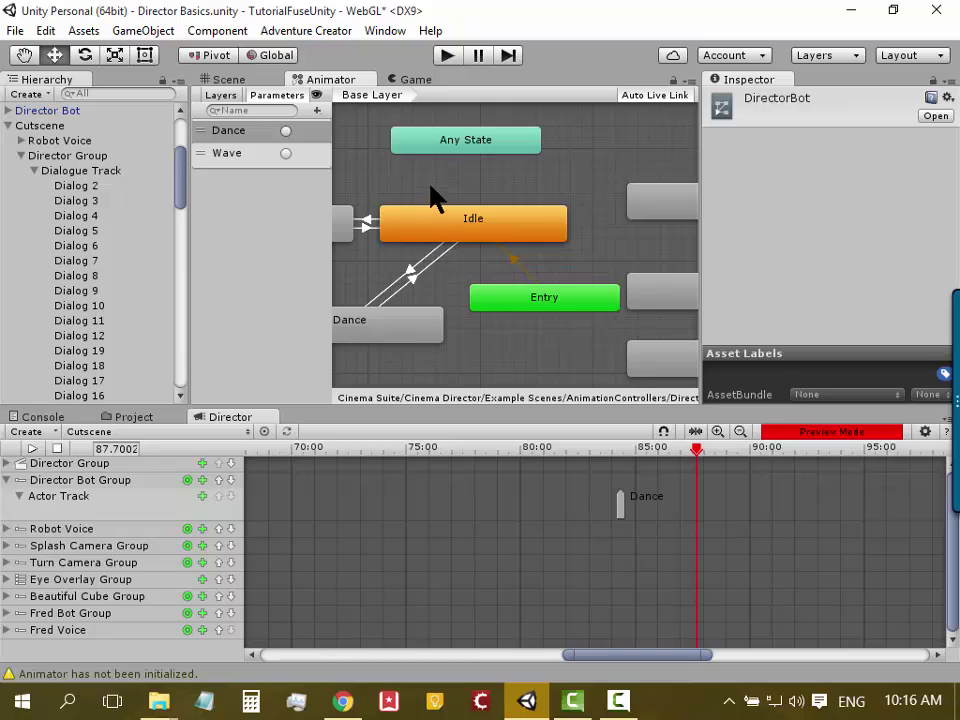
pyautogui.moveTo(435, 193)
pyautogui.mouseDown(button='middle')
pyautogui.moveTo(553, 170)
pyautogui.moveTo(558, 205)
pyautogui.moveTo(616, 199)
pyautogui.mouseUp(button='middle')
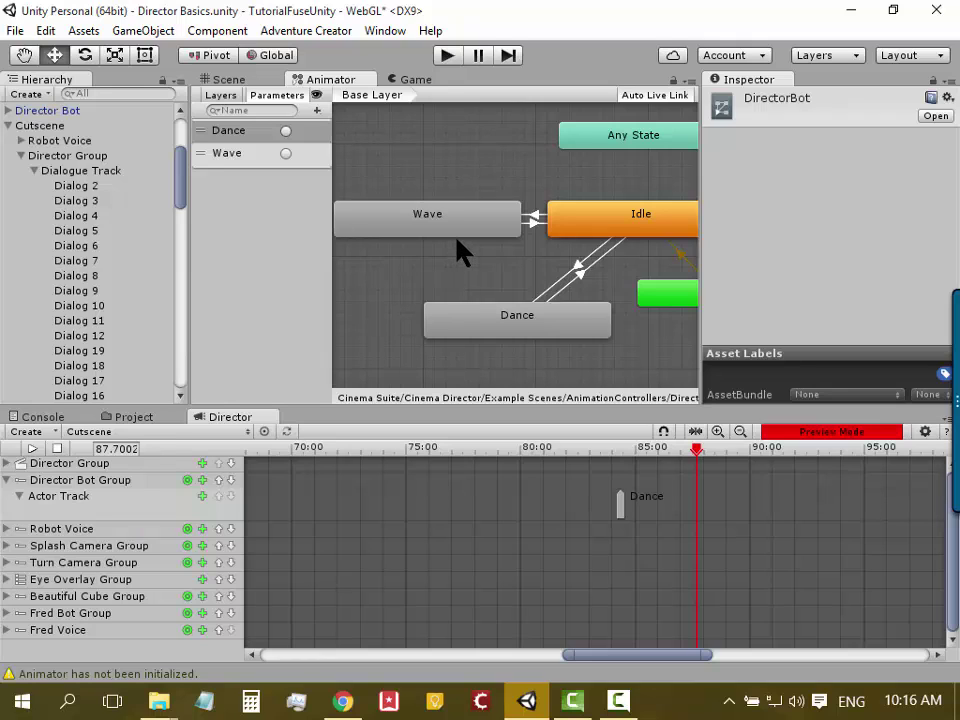
# Inspect the Dance and Wave states in the DirectorBot animator graph
pyautogui.click(529, 312)
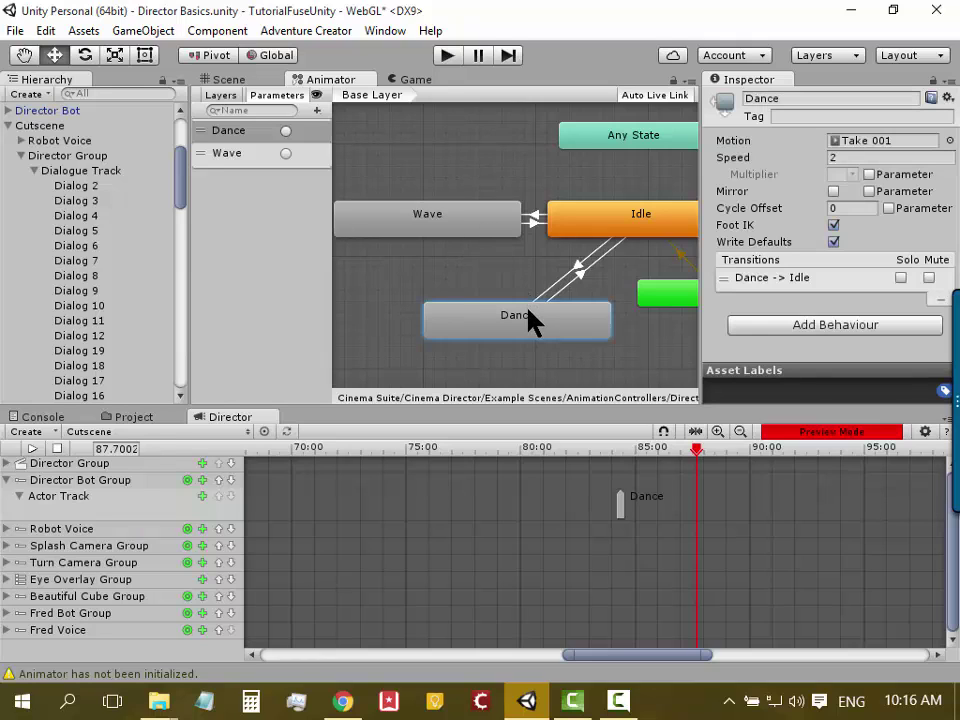
pyautogui.click(446, 214)
pyautogui.click(525, 327)
pyautogui.moveTo(624, 180)
pyautogui.mouseDown(button='middle')
pyautogui.moveTo(590, 138)
pyautogui.moveTo(600, 163)
pyautogui.mouseUp(button='middle')
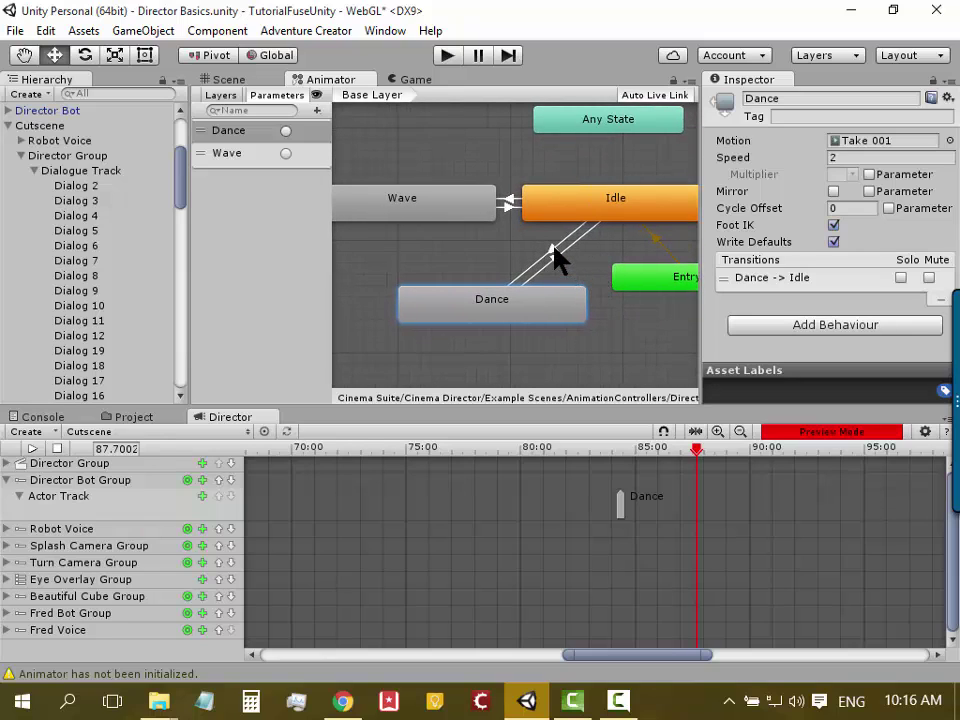
# Check that the Idle-to-Dance transition requires the Dance trigger, then test-fire the Dance and Wave triggers
pyautogui.click(556, 256)
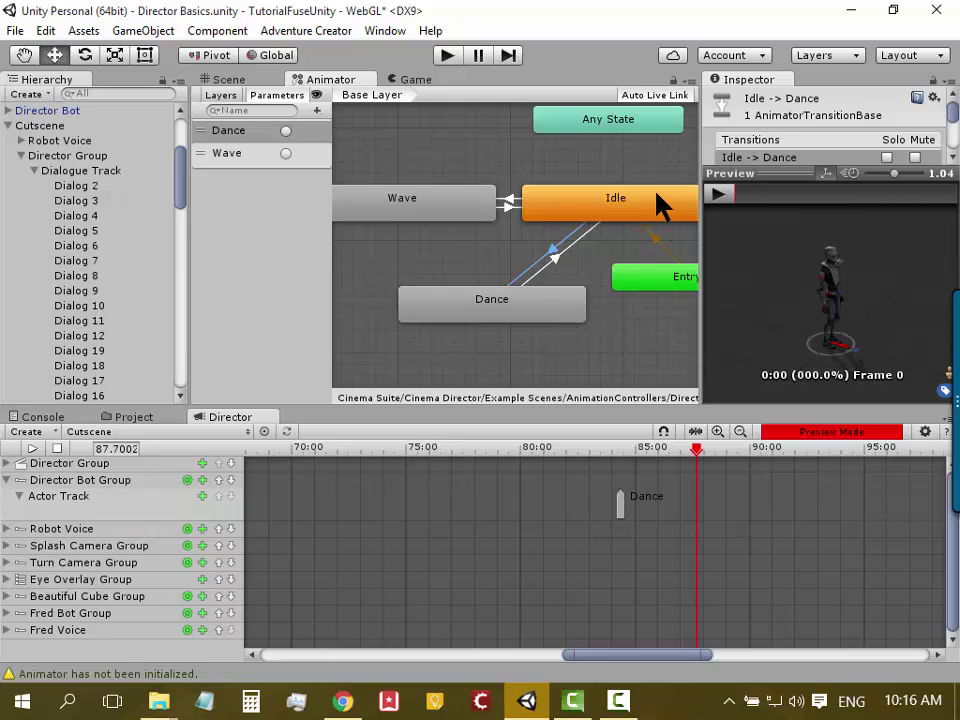
pyautogui.moveTo(800, 173); pyautogui.dragTo(800, 230)
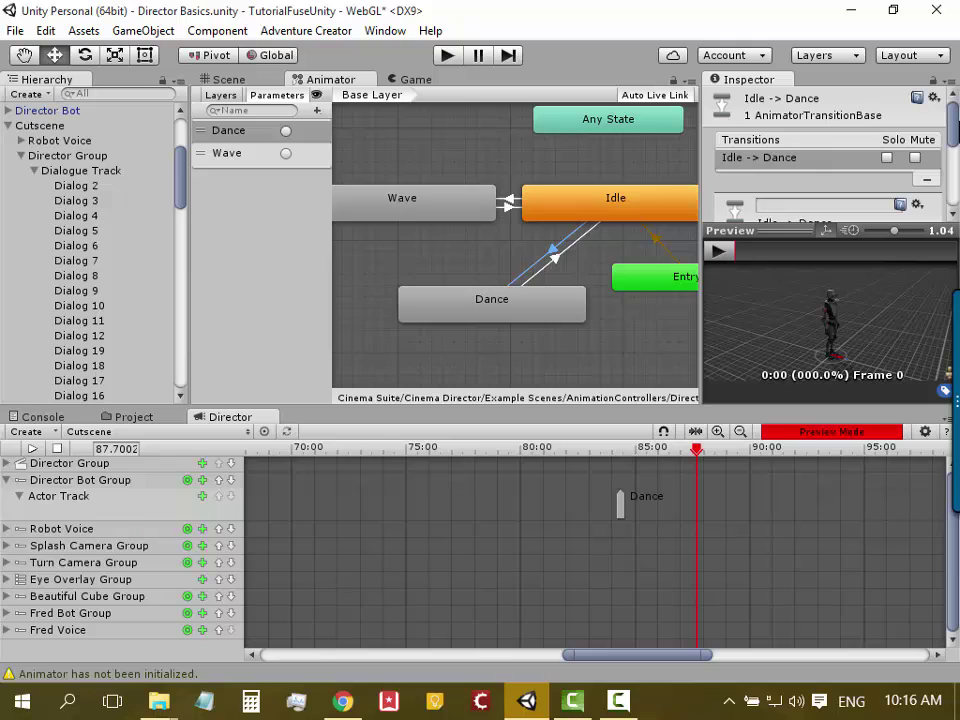
pyautogui.moveTo(955, 130); pyautogui.dragTo(955, 180)
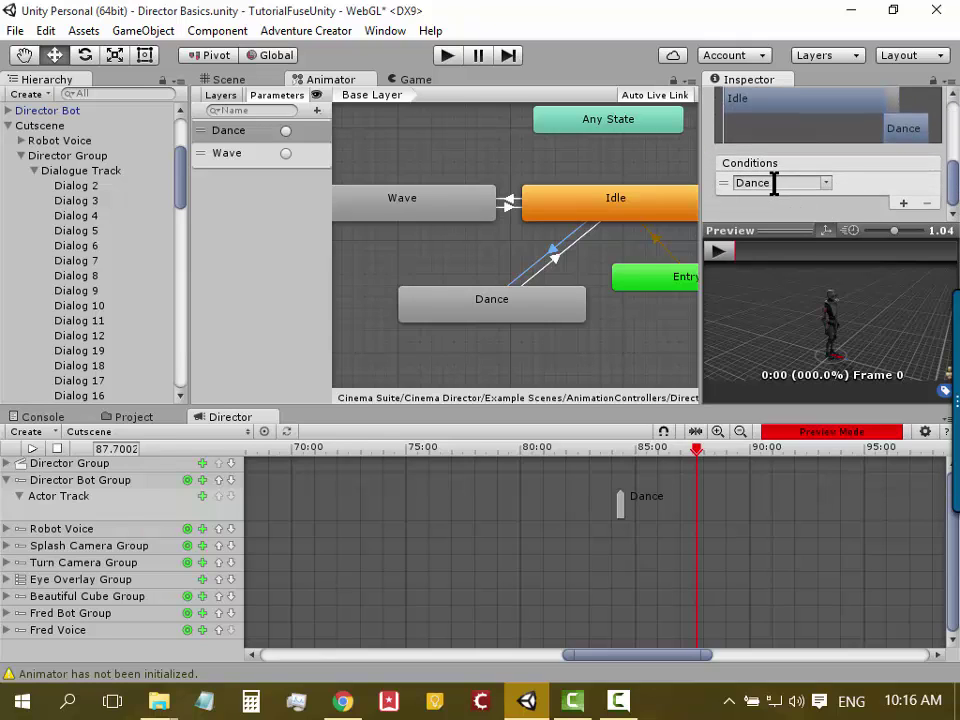
pyautogui.click(288, 134)
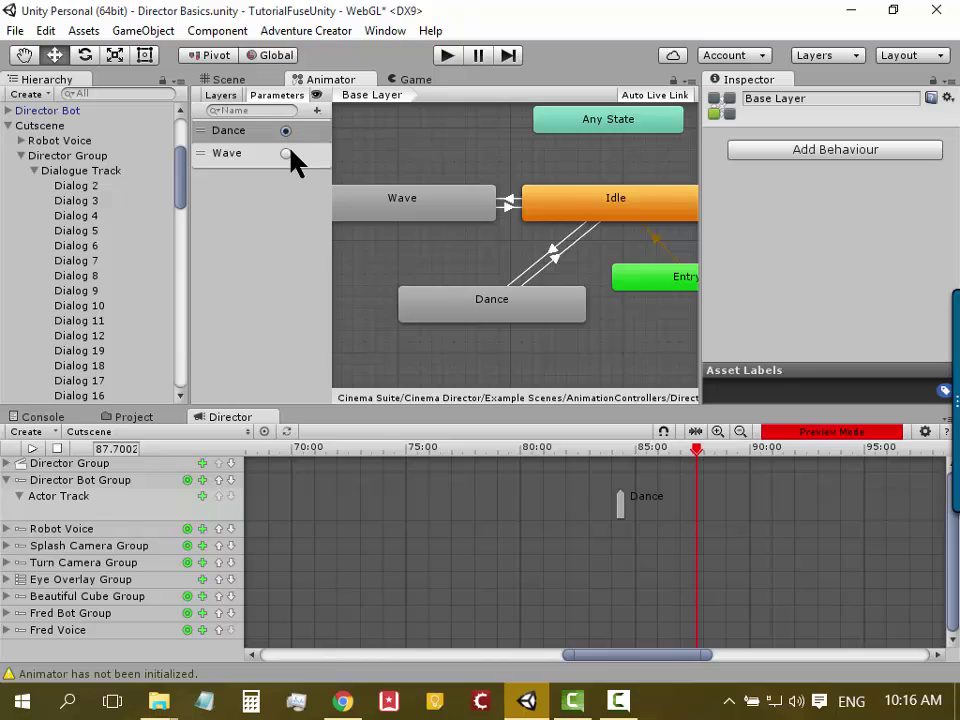
pyautogui.click(287, 154)
# Toggle the Dance parameter on and back off, then turn the Wave parameter on
pyautogui.click(620, 508)
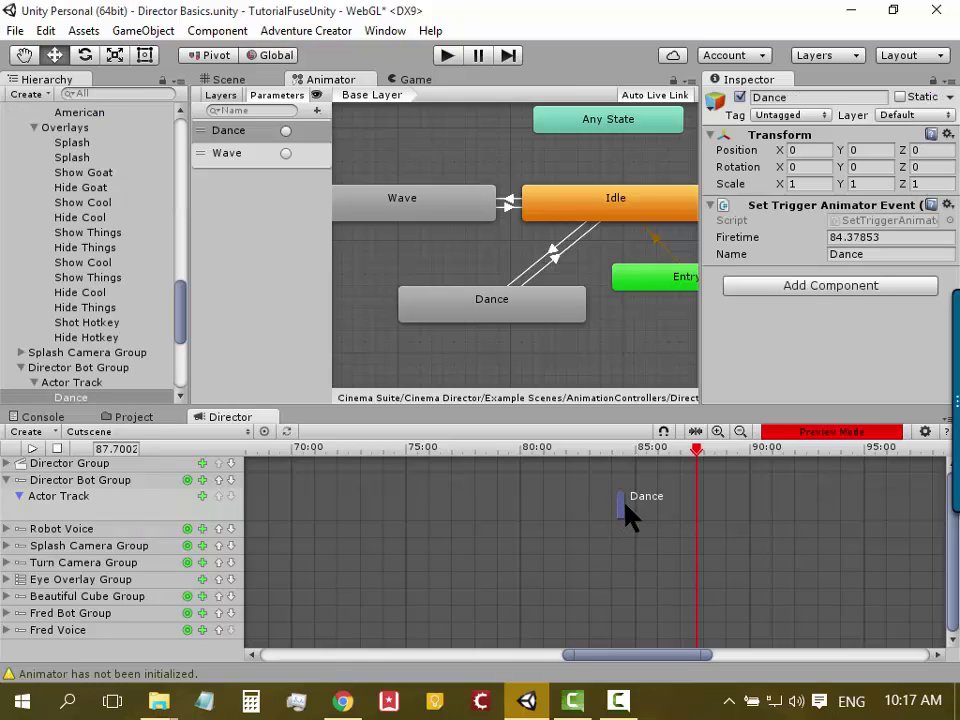
pyautogui.click(287, 131)
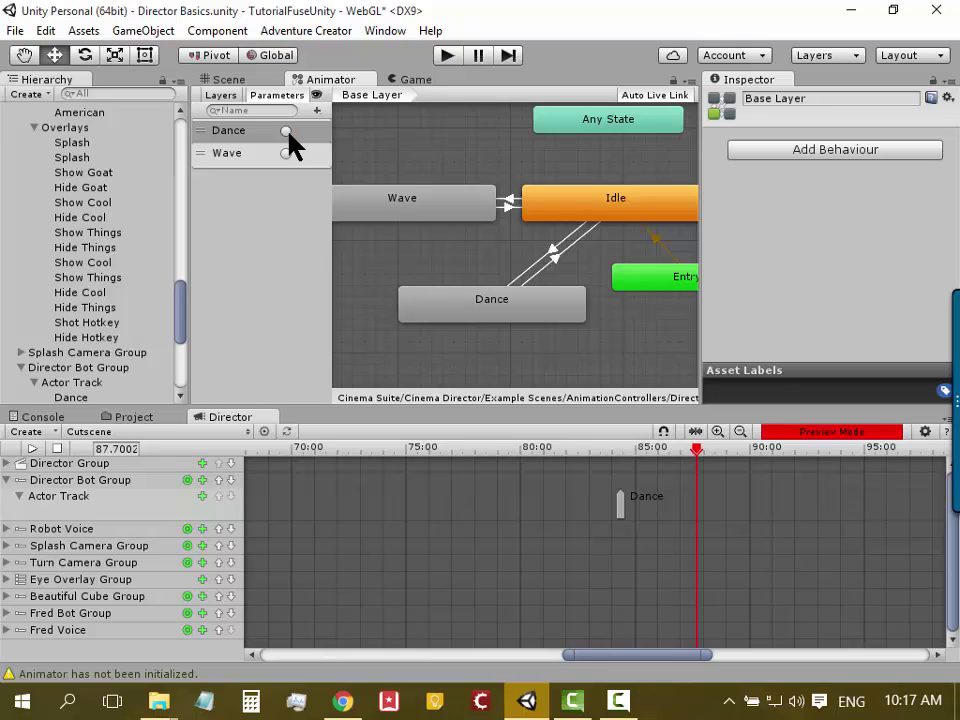
pyautogui.click(287, 132)
pyautogui.click(286, 153)
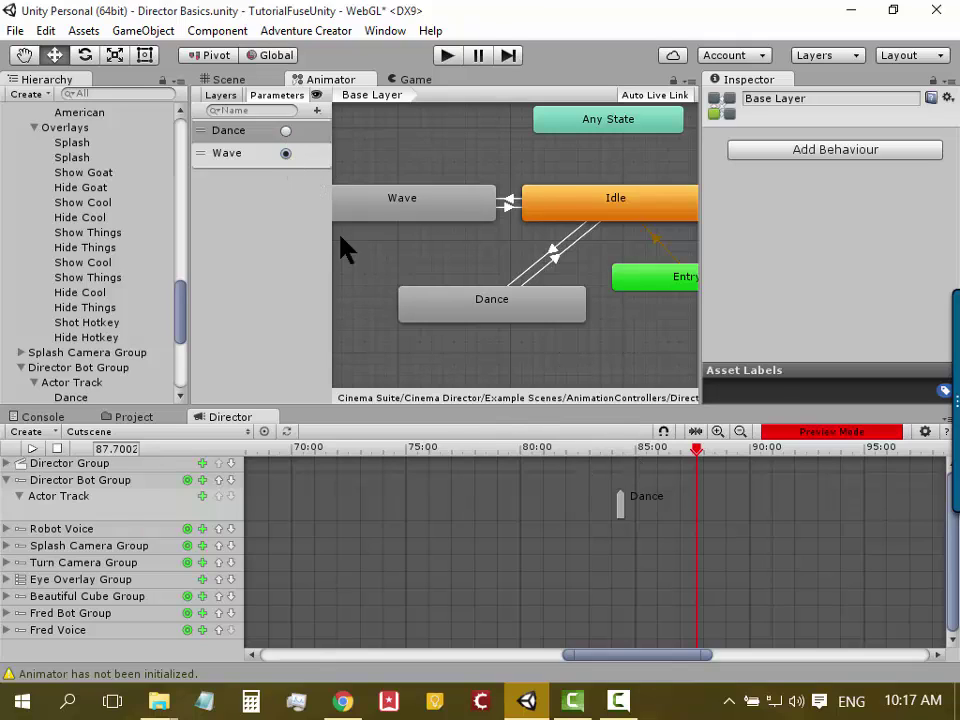
pyautogui.click(621, 514)
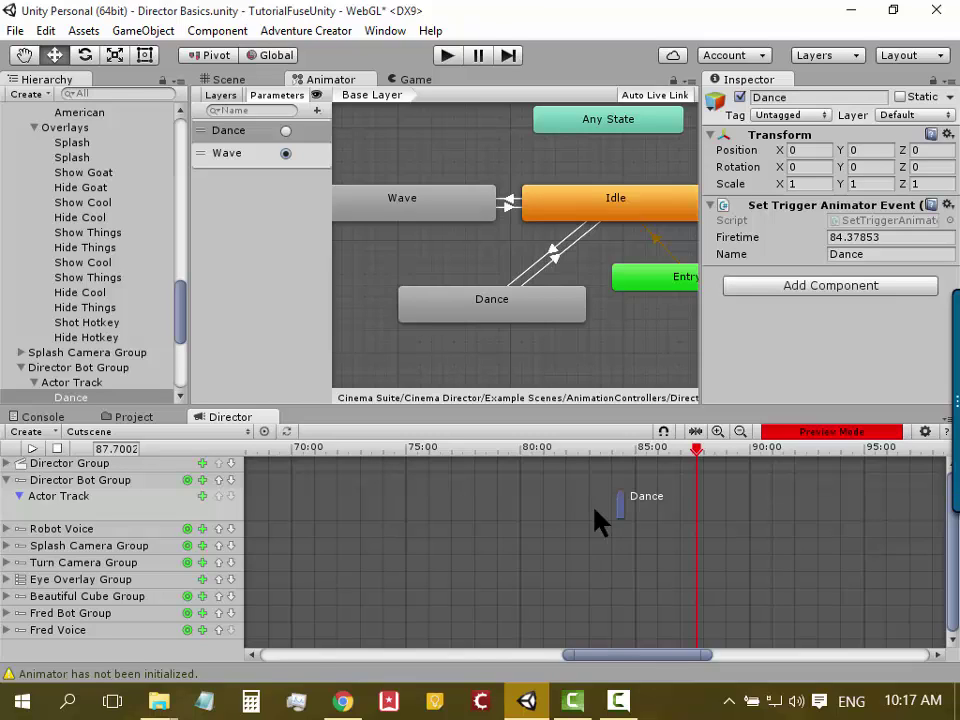
# Recentre the animator state graph and scroll the Director timeline back toward 0:00
pyautogui.moveTo(598, 656); pyautogui.dragTo(575, 656)
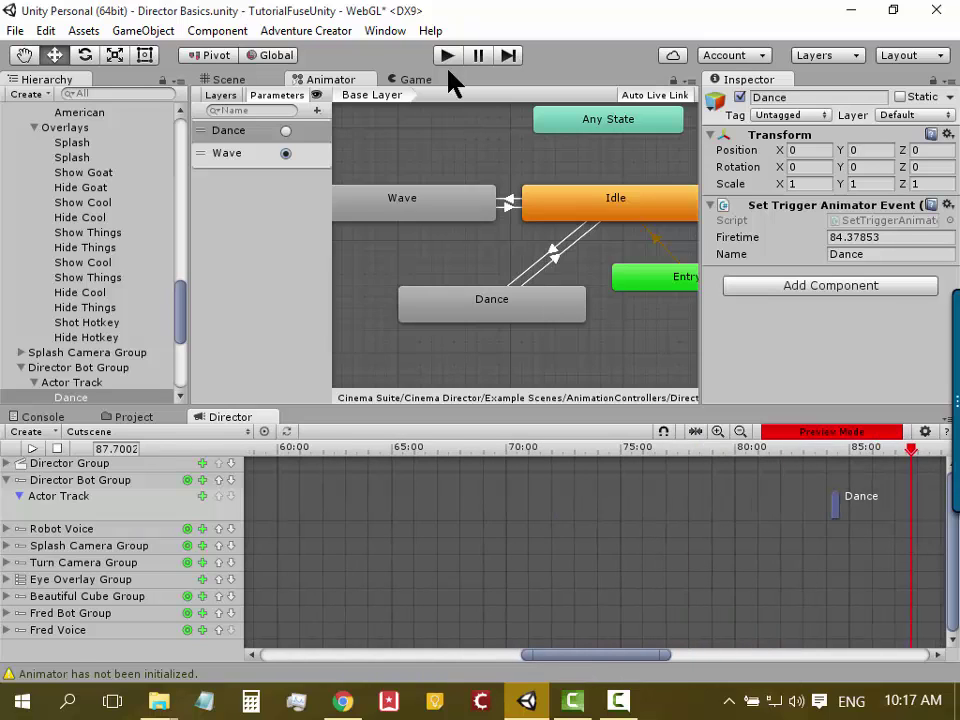
pyautogui.moveTo(470, 133)
pyautogui.mouseDown(button='middle')
pyautogui.moveTo(432, 115)
pyautogui.moveTo(434, 127)
pyautogui.mouseUp(button='middle')
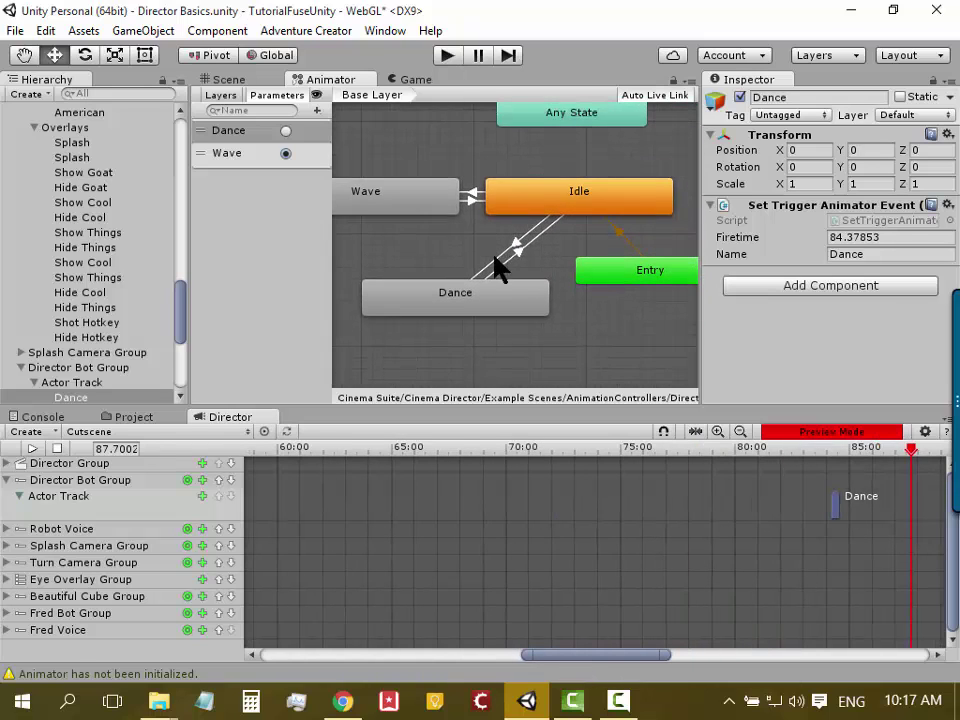
pyautogui.moveTo(513, 207); pyautogui.dragTo(455, 181, button='middle')
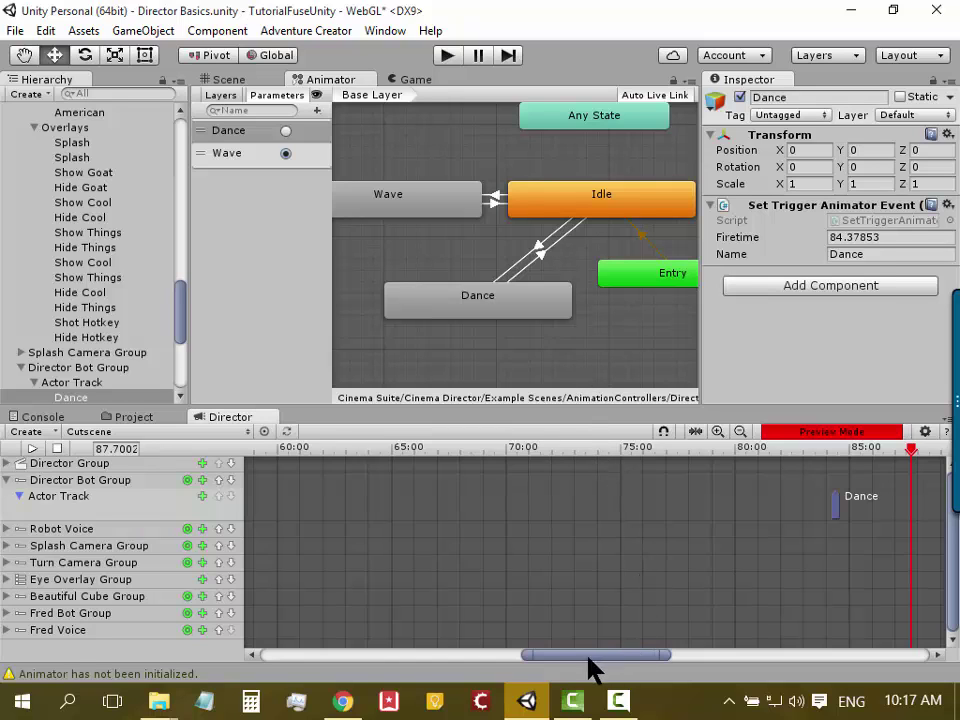
pyautogui.moveTo(594, 655); pyautogui.dragTo(310, 652)
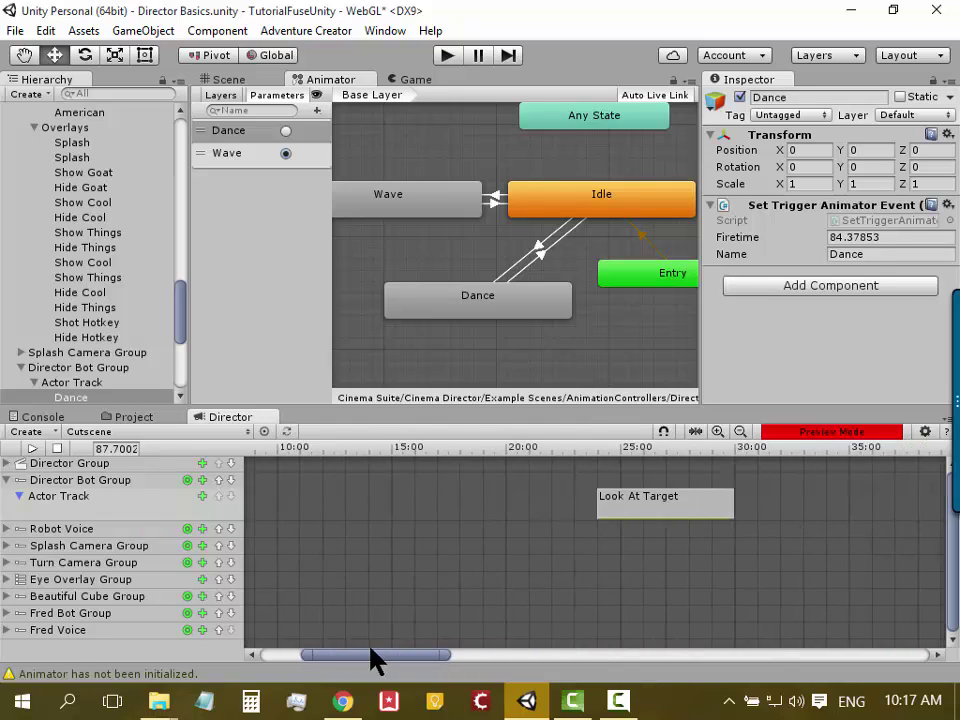
# Collapse the Director Bot Group, expand Robot Voice, and select its Speaking Track
pyautogui.click(7, 480)
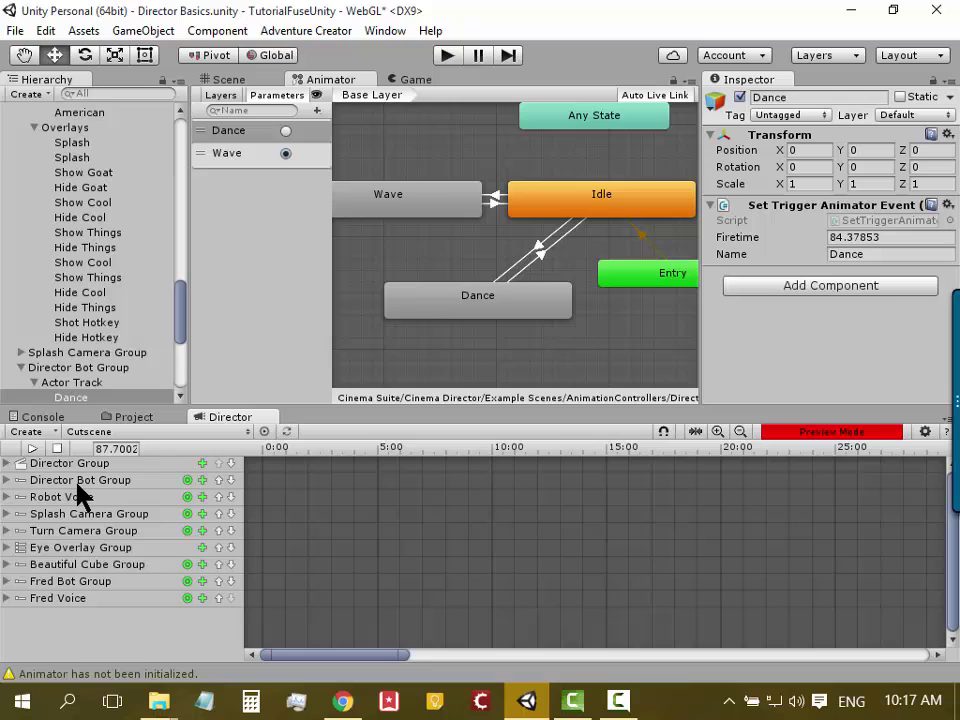
pyautogui.click(7, 497)
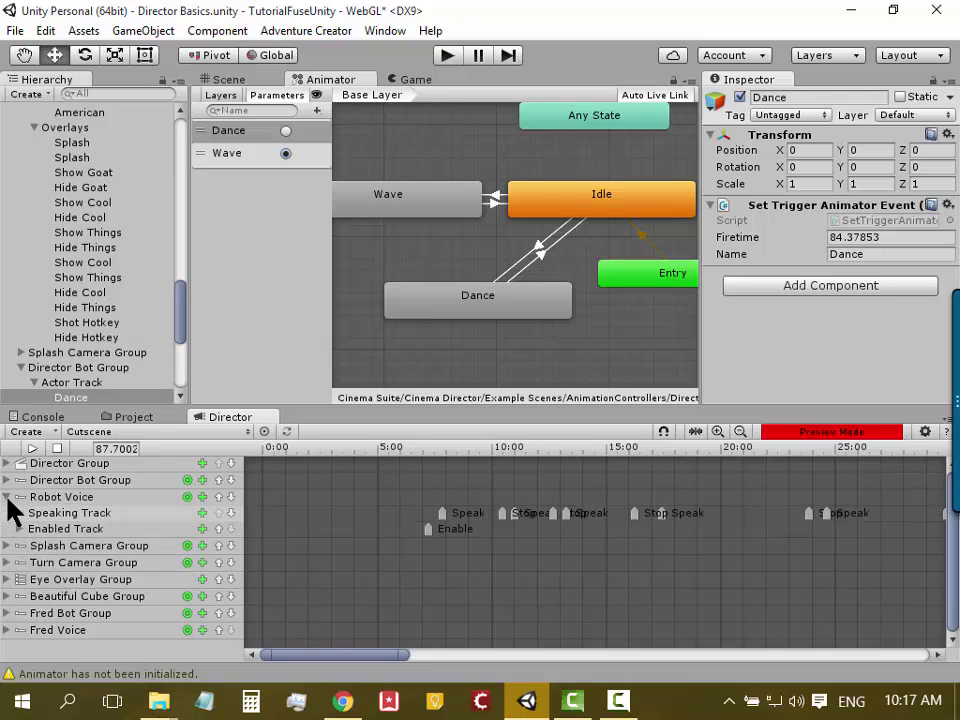
pyautogui.click(98, 514)
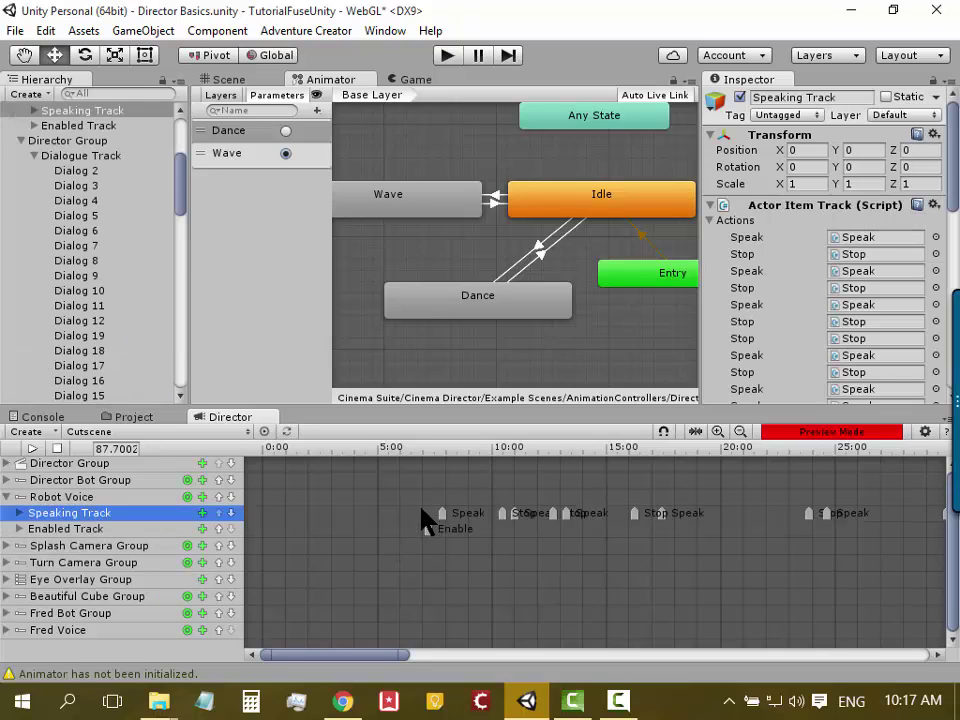
# Preview the cutscene at about 8.5 s in the Game view and select the first Speak event
pyautogui.click(424, 449)
pyautogui.click(228, 79)
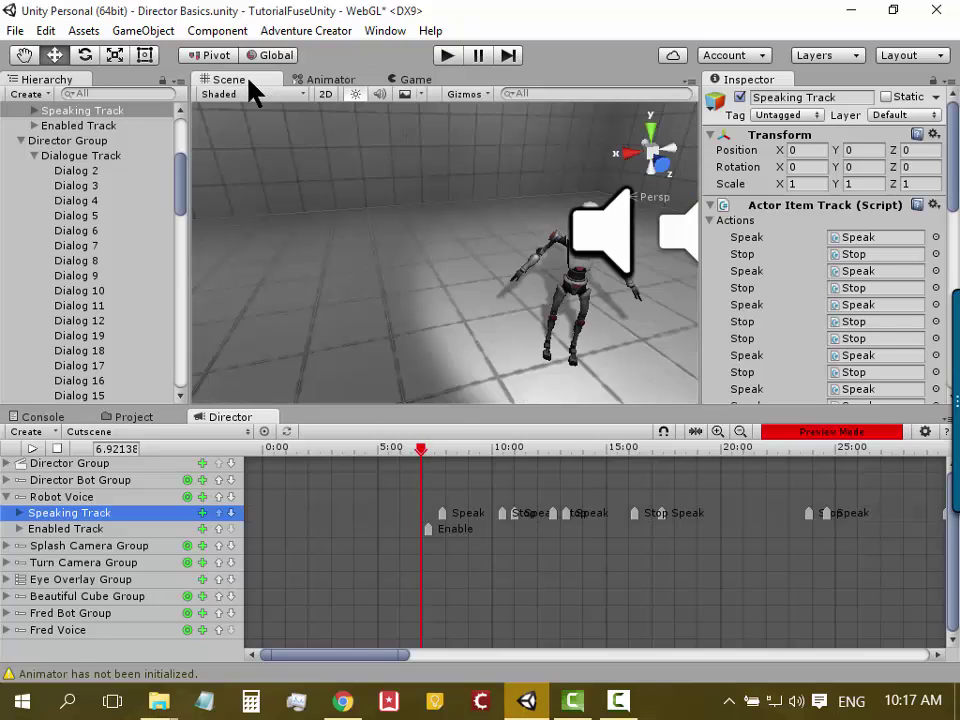
pyautogui.click(410, 80)
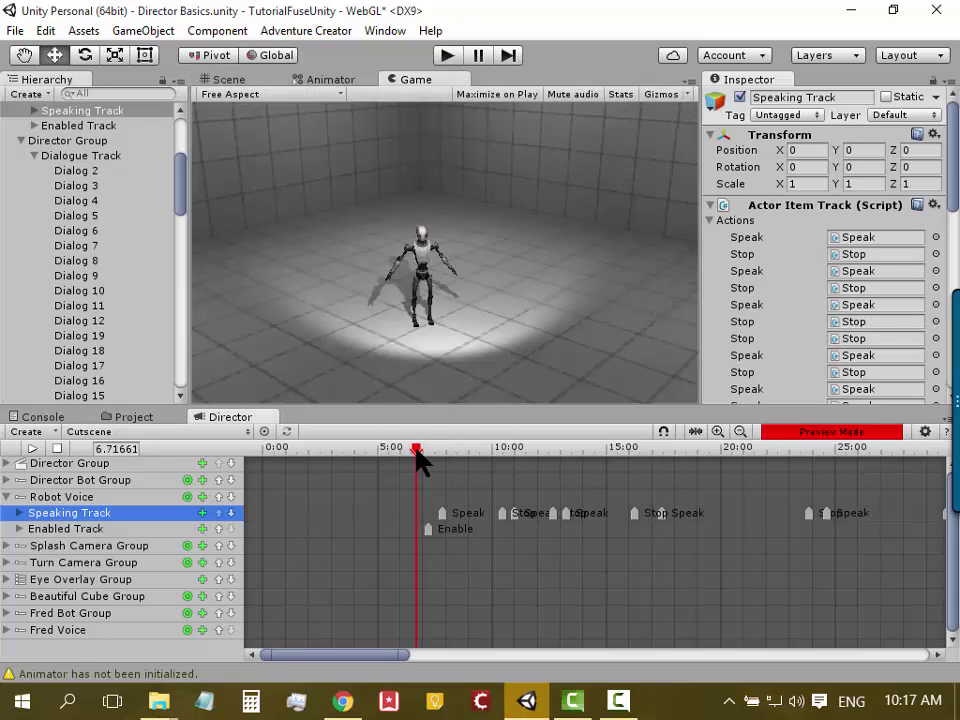
pyautogui.moveTo(421, 450); pyautogui.dragTo(457, 462)
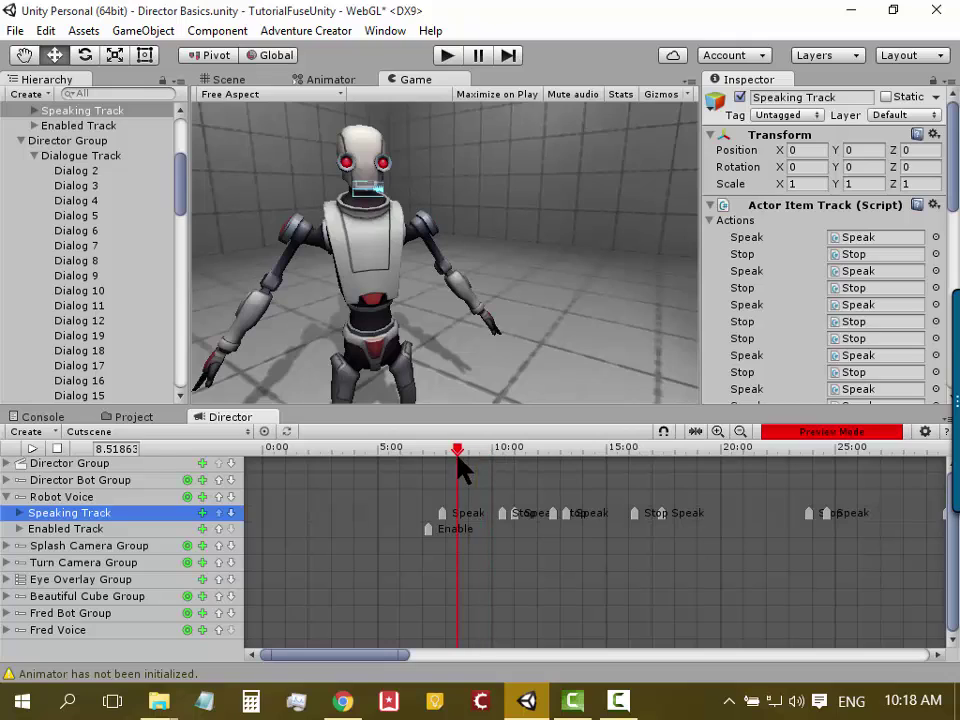
pyautogui.click(445, 514)
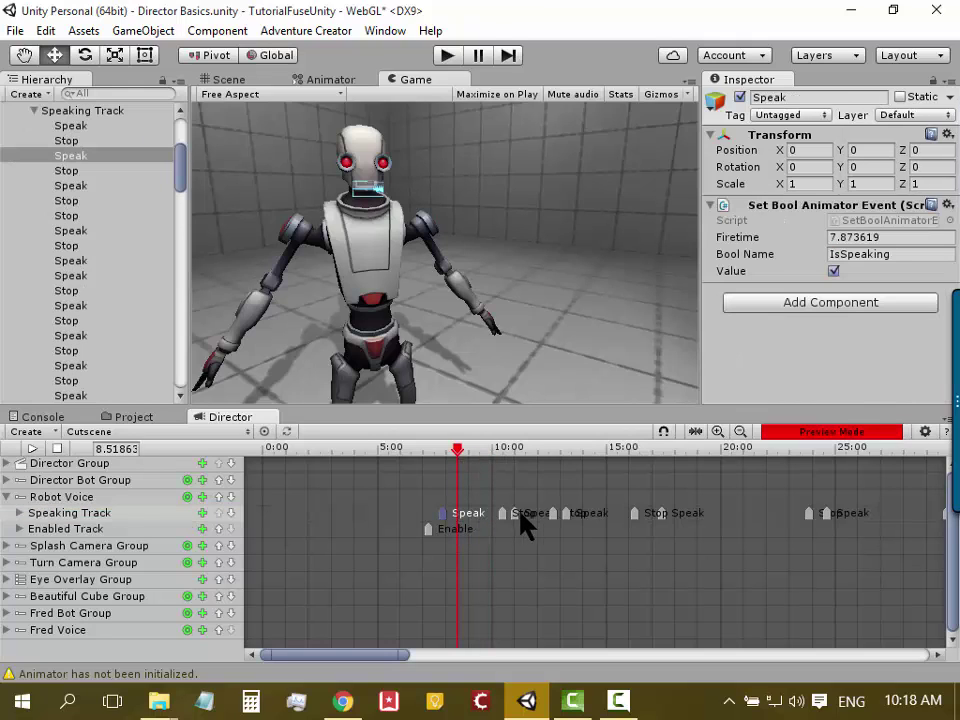
# Select the Speaking Track's Stop event and focus its Bool Name field (IsSpeaking false at 10.46631)
pyautogui.click(503, 515)
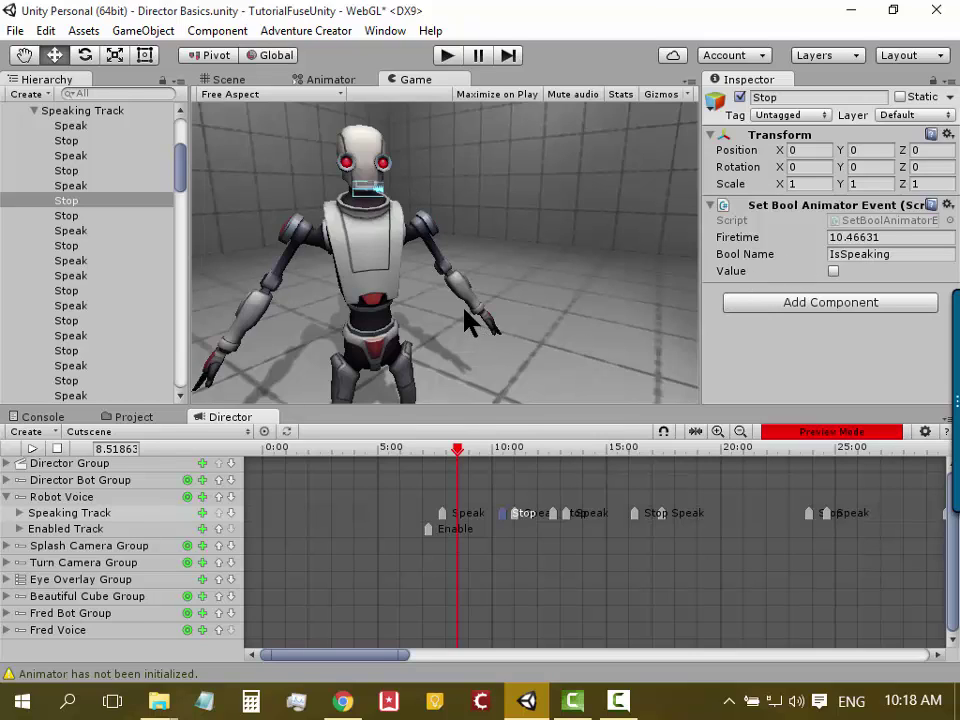
pyautogui.click(755, 253)
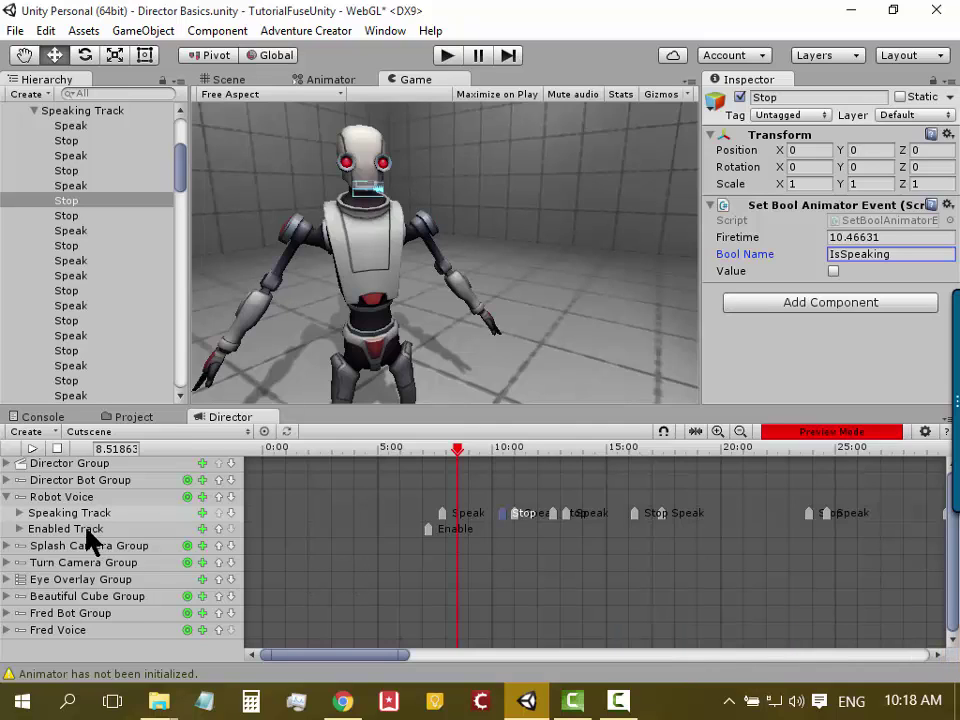
# Select the Splash Camera Group, then the Fred Bot Group, to show its Fred Bot actor and Actor Track
pyautogui.click(66, 552)
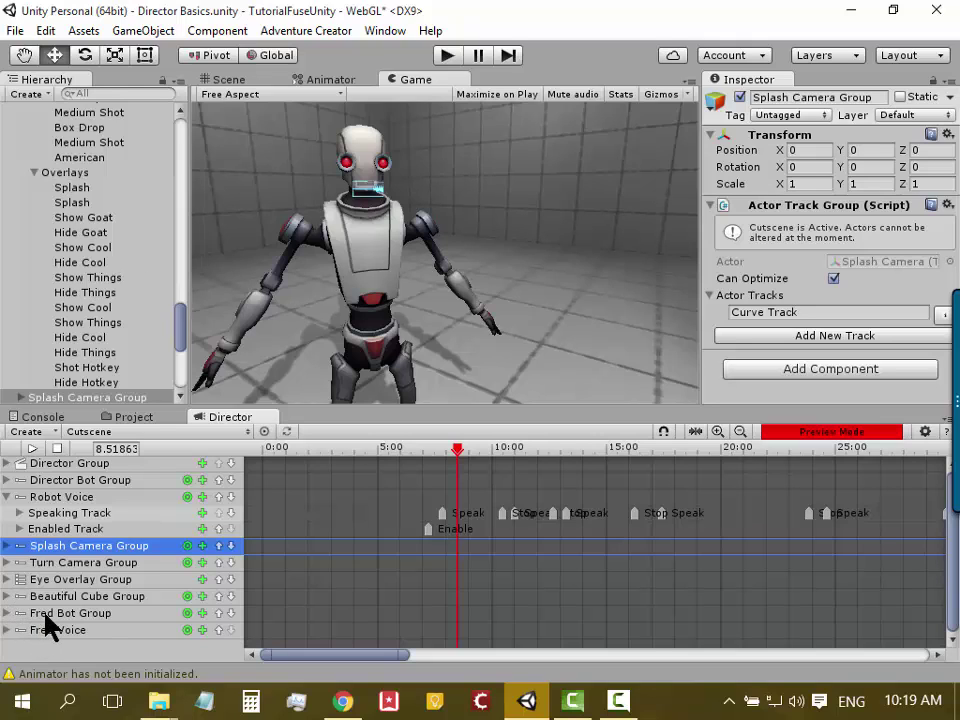
pyautogui.click(96, 614)
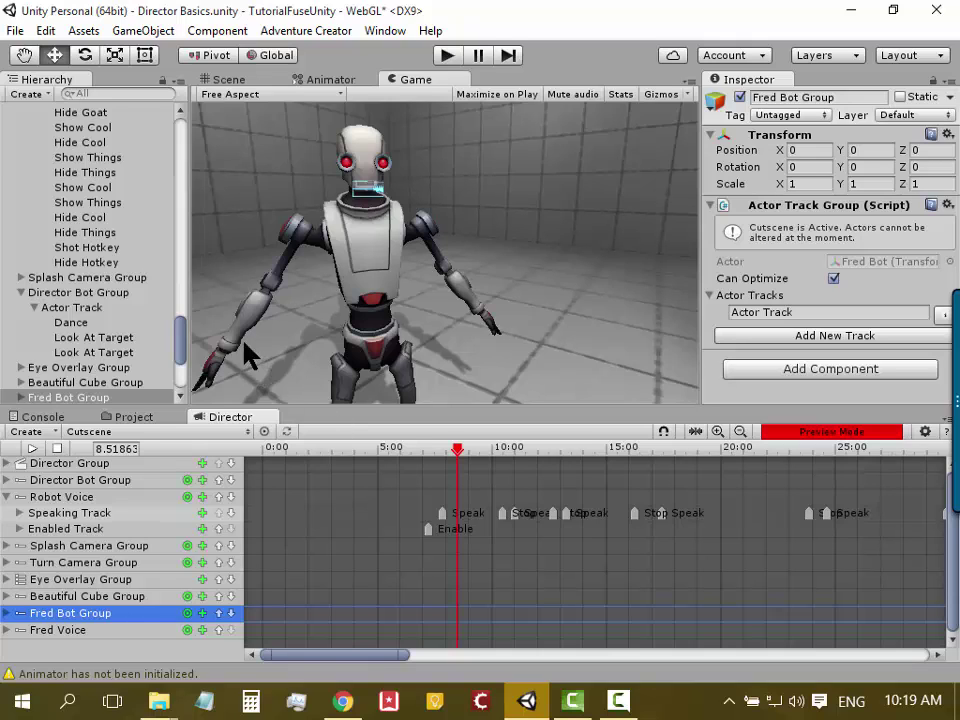
pyautogui.click(15, 31)
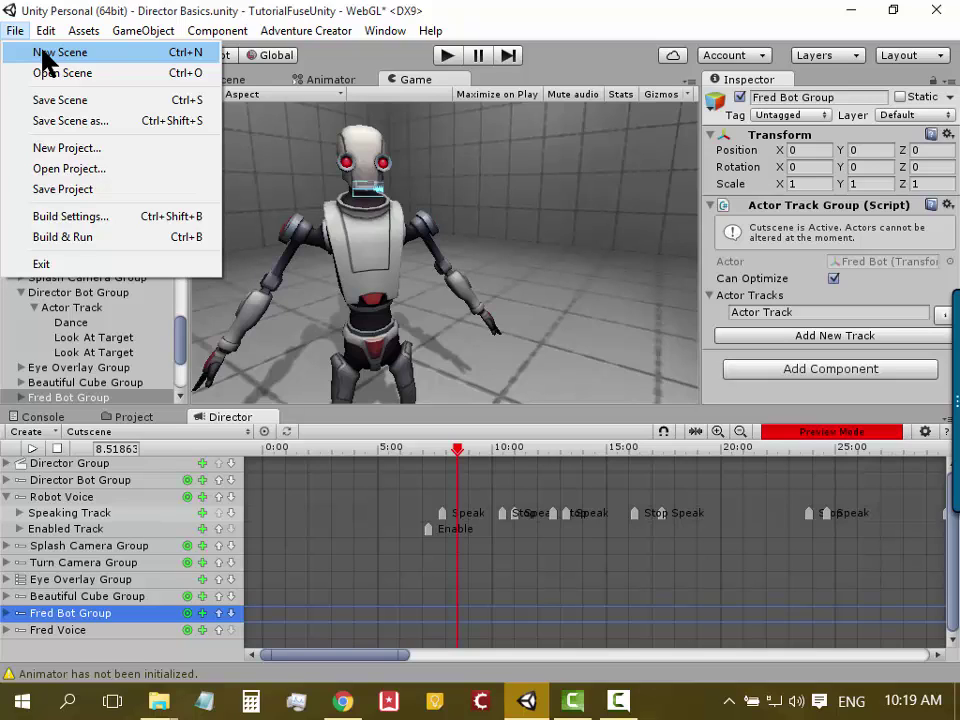
# Create a new Untitled scene, discarding the unsaved Director Basics changes
pyautogui.click(43, 58)
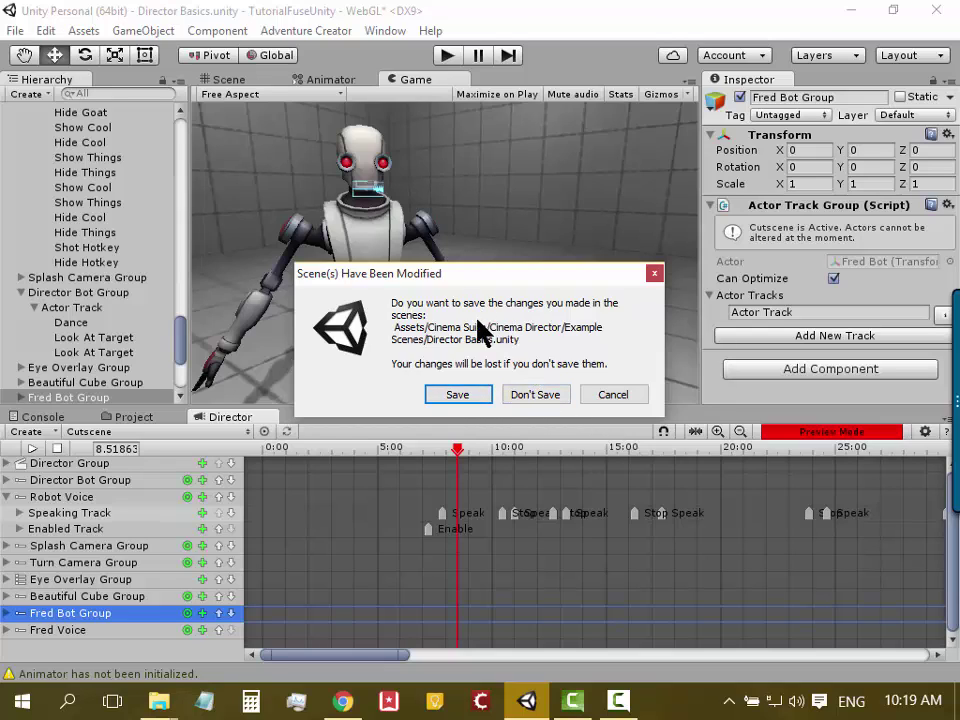
pyautogui.click(537, 396)
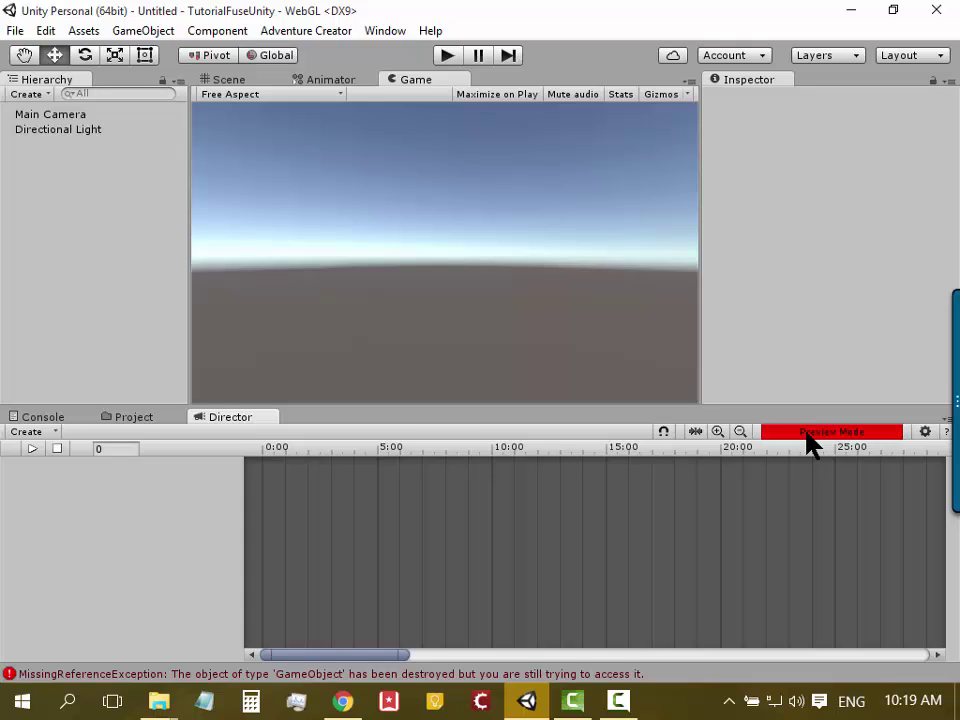
# Turn off cutscene preview mode and add a Plane via GameObject > 3D Object
pyautogui.click(806, 432)
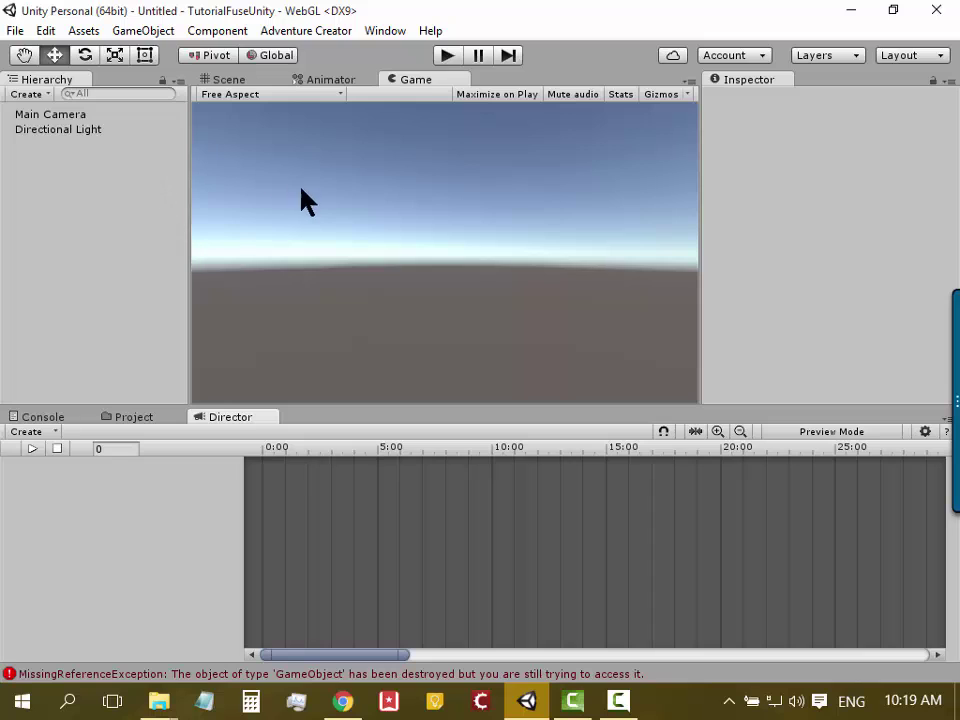
pyautogui.click(147, 33)
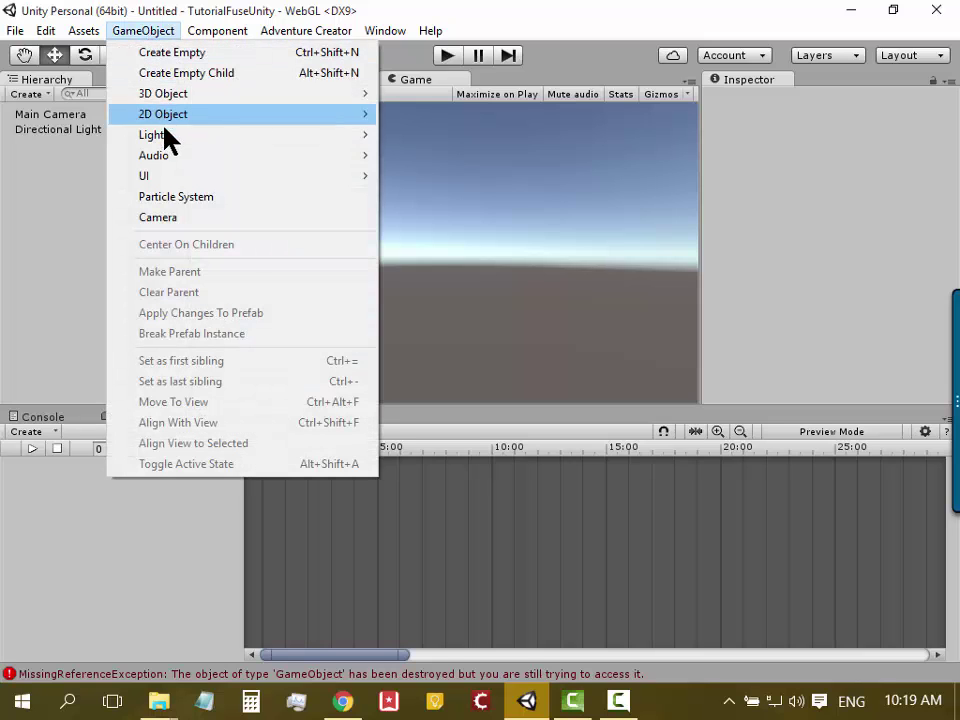
pyautogui.moveTo(174, 152)
pyautogui.moveTo(178, 96)
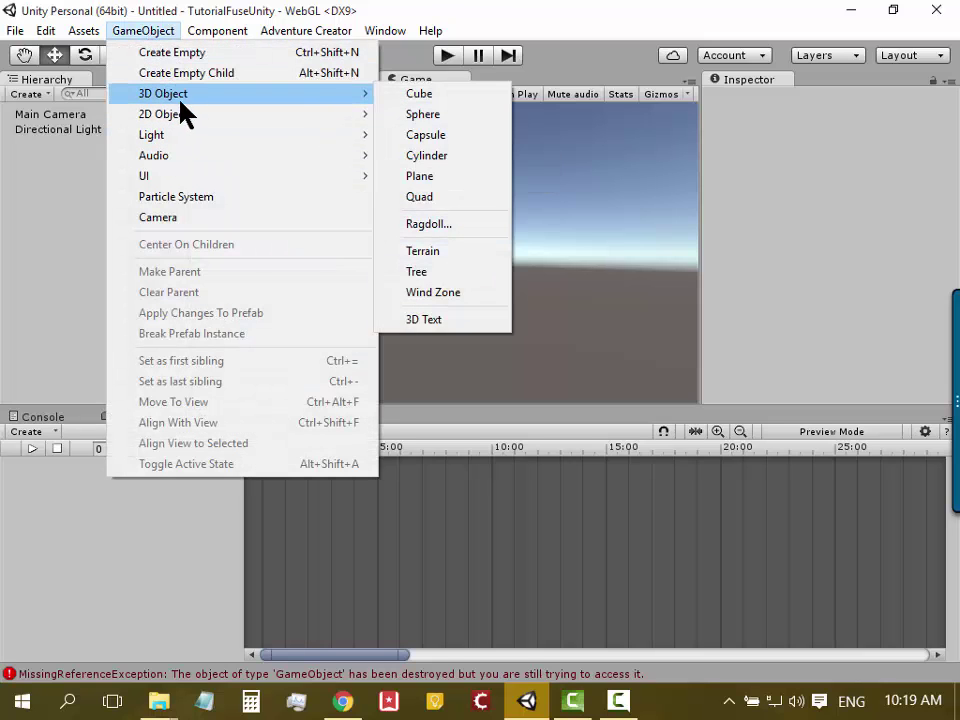
pyautogui.click(444, 178)
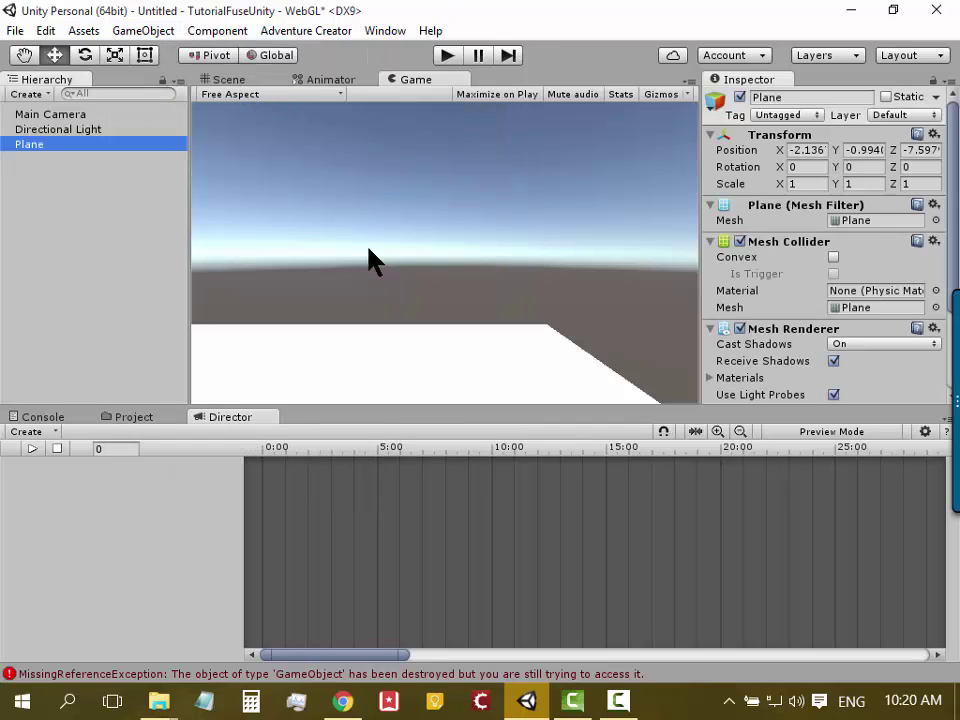
# In the Scene view, raise the plane to Y 0.04
pyautogui.click(232, 80)
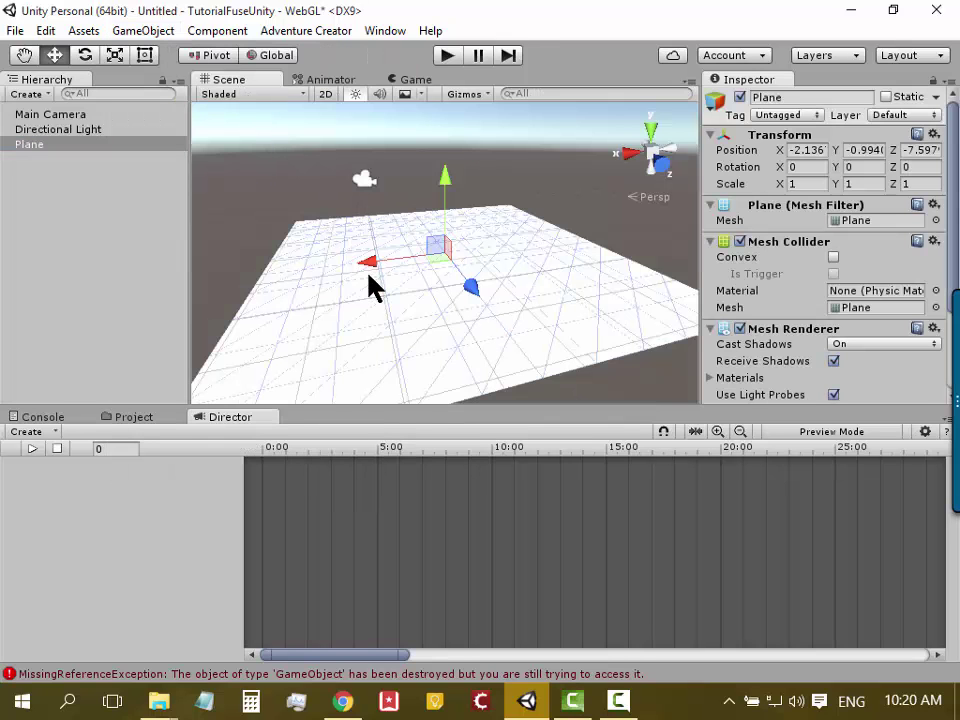
pyautogui.moveTo(372, 285)
pyautogui.keyDown('alt'); pyautogui.mouseDown()
pyautogui.moveTo(522, 168)
pyautogui.moveTo(480, 237)
pyautogui.mouseUp(); pyautogui.keyUp('alt')
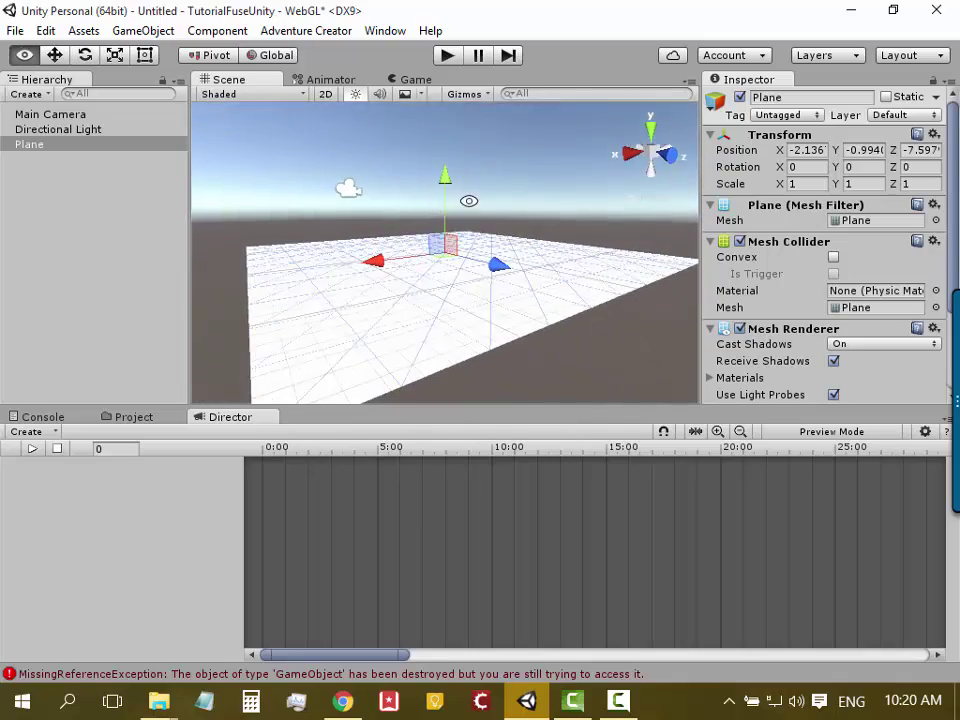
pyautogui.moveTo(441, 172); pyautogui.dragTo(430, 143)
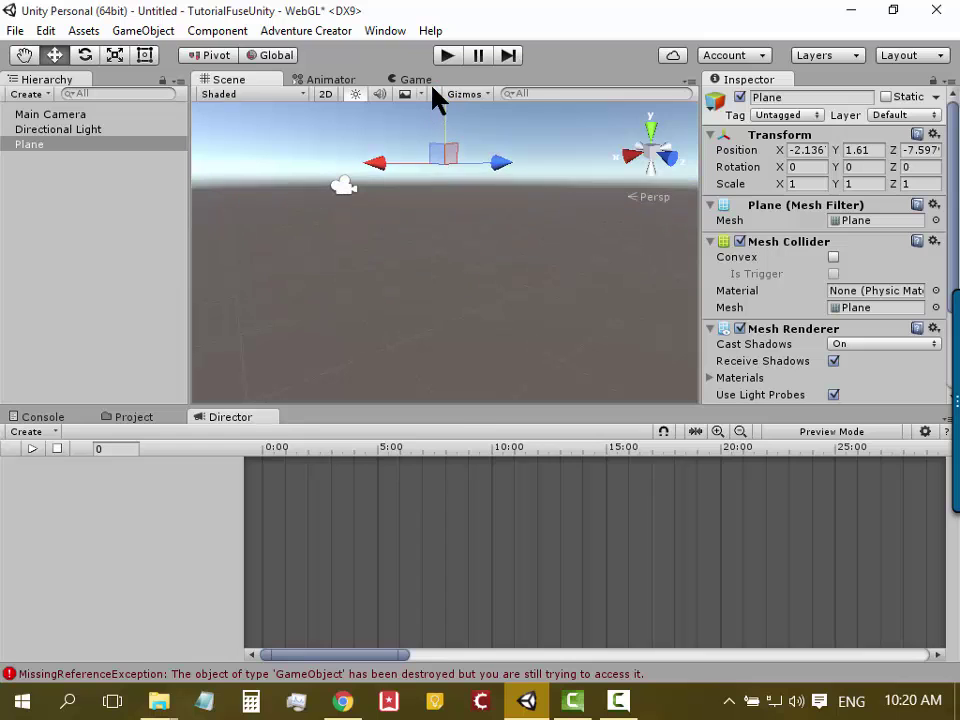
pyautogui.moveTo(435, 279)
pyautogui.keyDown('alt'); pyautogui.mouseDown()
pyautogui.moveTo(414, 256)
pyautogui.moveTo(388, 272)
pyautogui.mouseUp(); pyautogui.keyUp('alt')
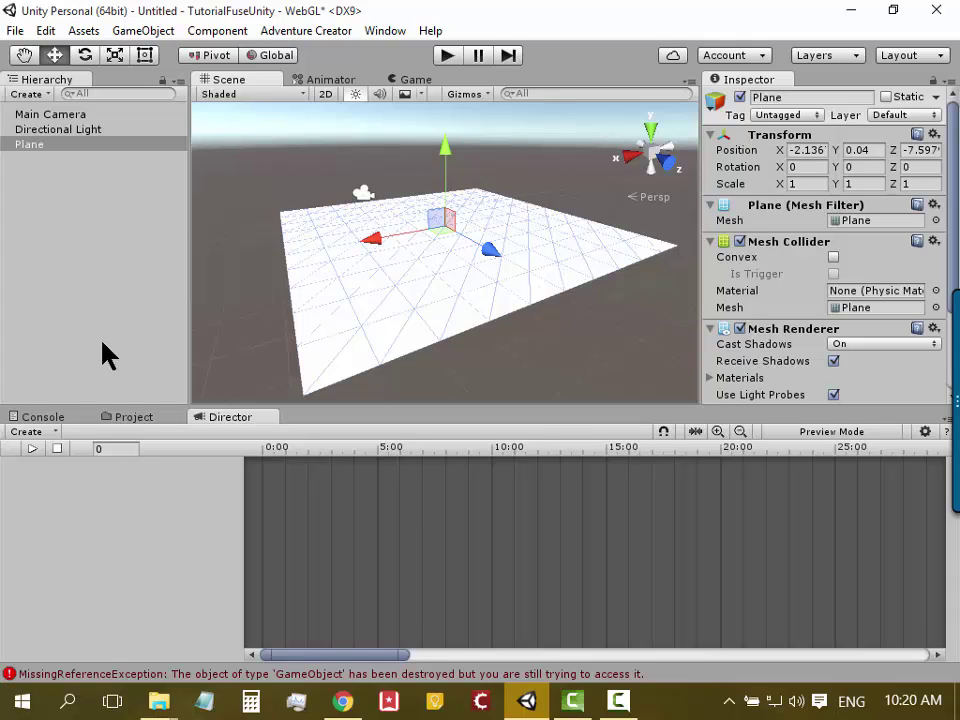
# Browse the Cinema Director, Prefabs and Cutscene Items folders in the Project window
pyautogui.click(128, 415)
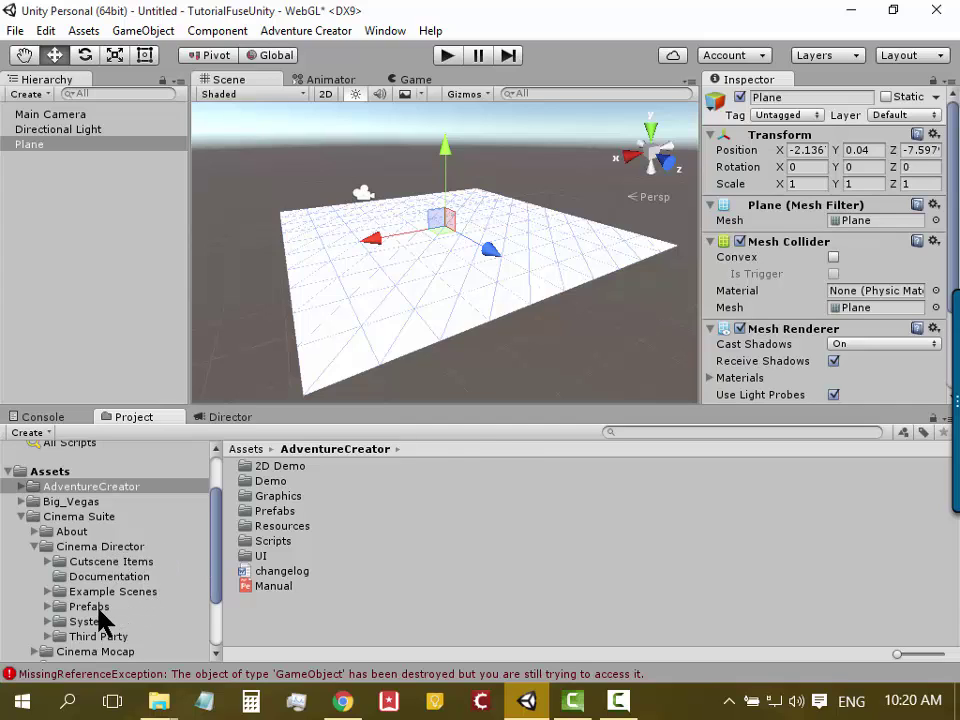
pyautogui.click(74, 606)
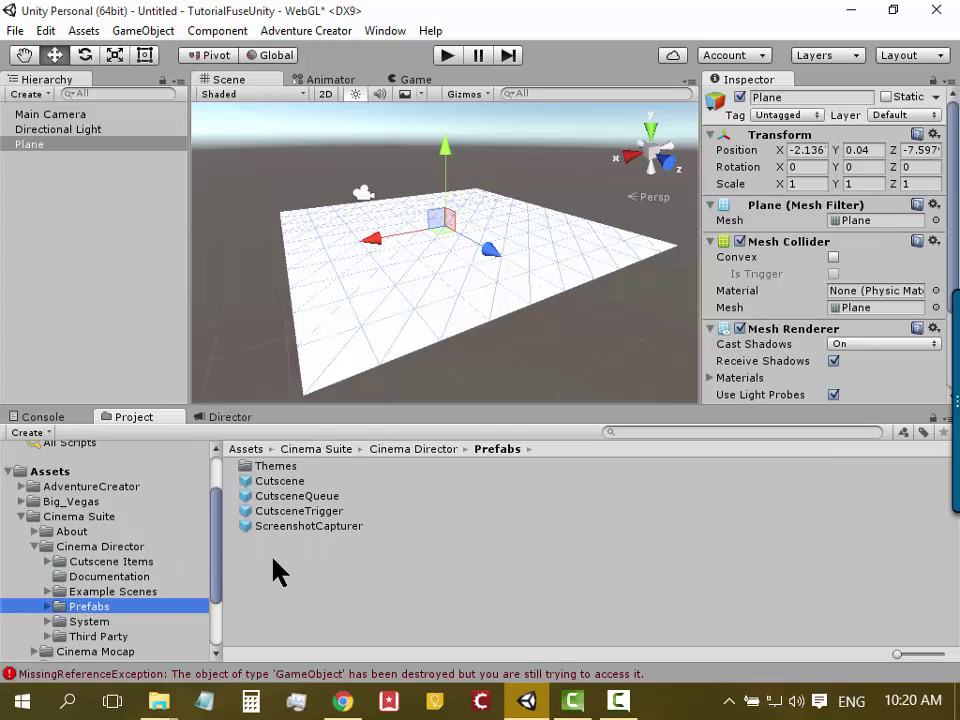
pyautogui.click(105, 591)
pyautogui.click(108, 562)
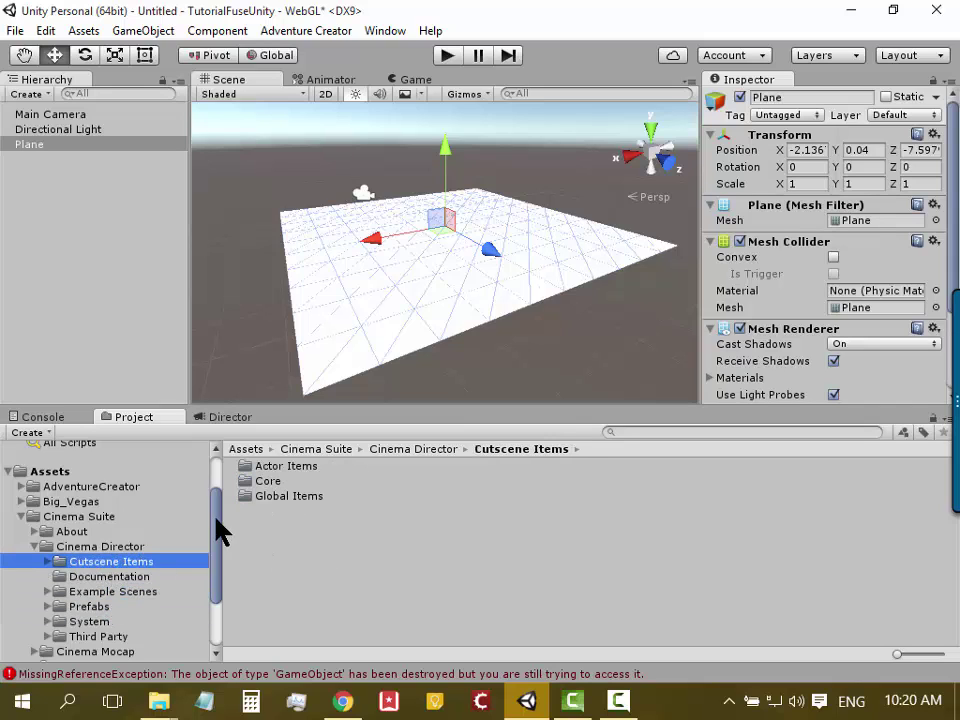
pyautogui.moveTo(221, 531); pyautogui.dragTo(221, 533)
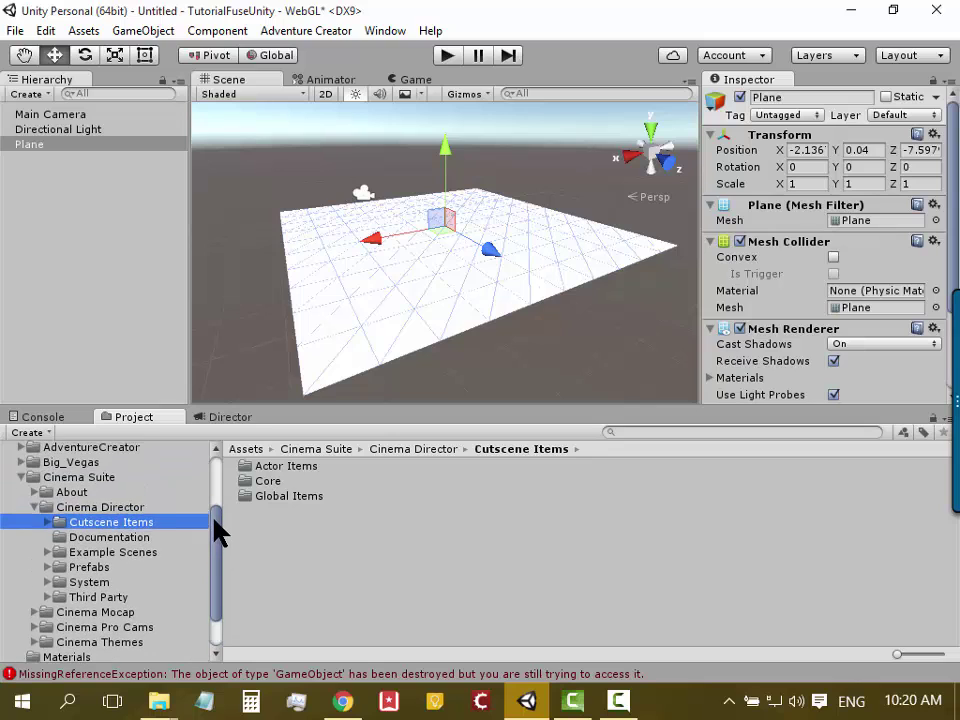
pyautogui.click(140, 508)
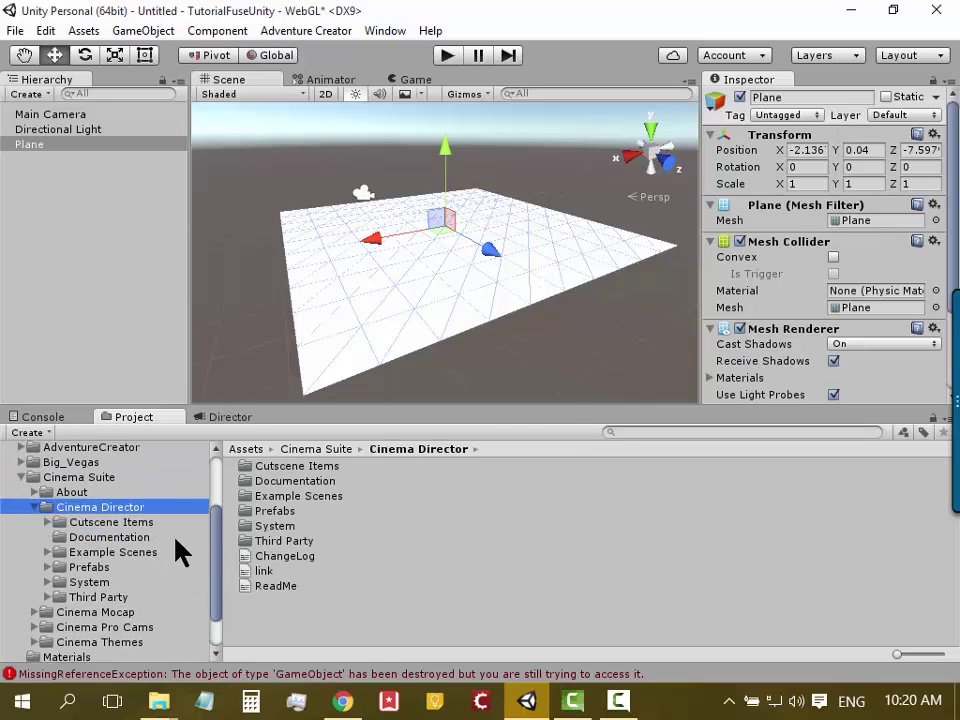
pyautogui.moveTo(214, 566)
pyautogui.mouseDown()
pyautogui.moveTo(205, 508)
pyautogui.moveTo(199, 520)
pyautogui.mouseUp()
# Search the project assets for 'robot' and look over the 3D object options
pyautogui.click(659, 432)
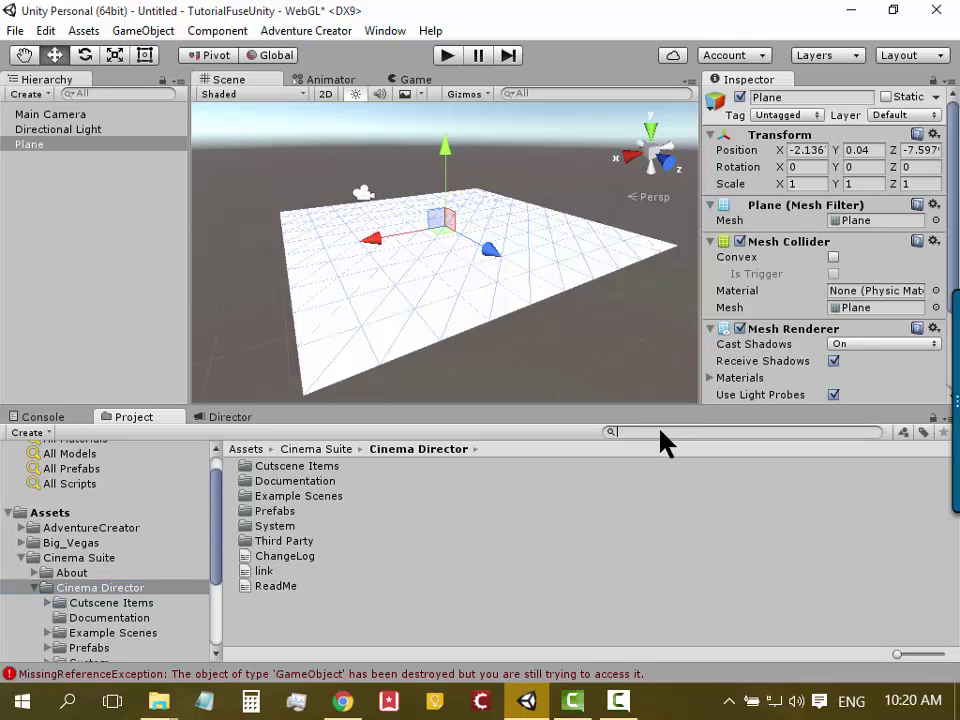
pyautogui.write('ro')
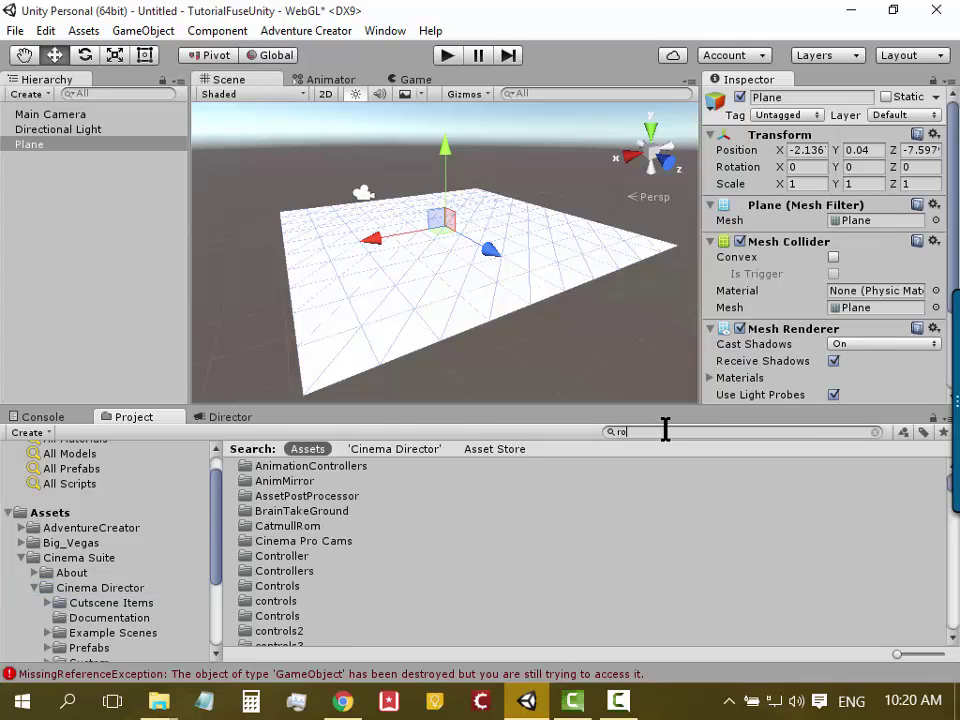
pyautogui.write('bot')
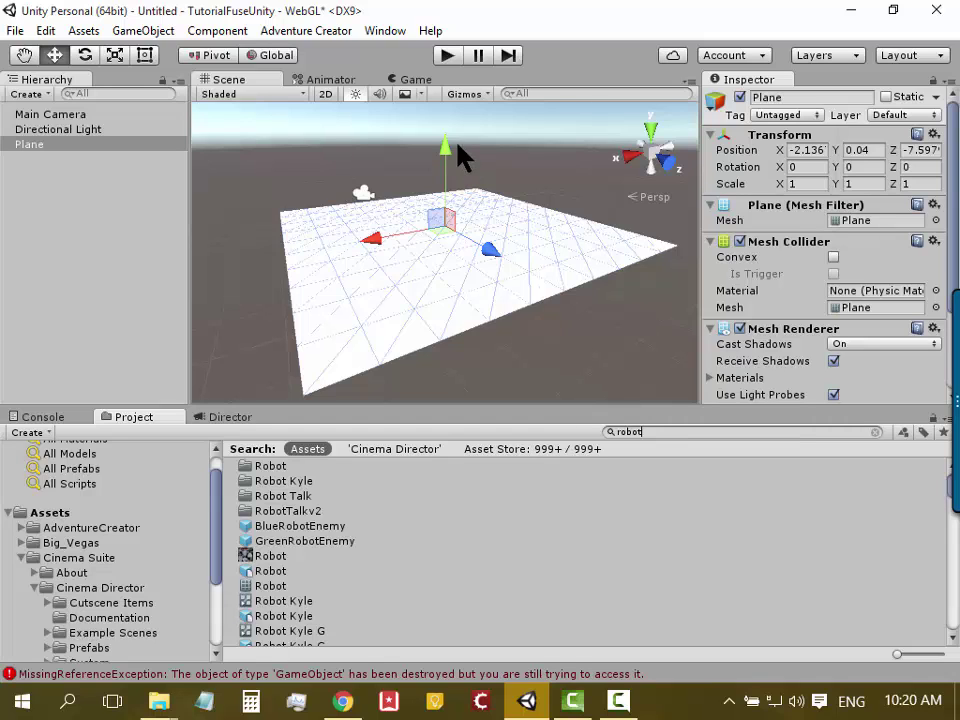
pyautogui.click(156, 28)
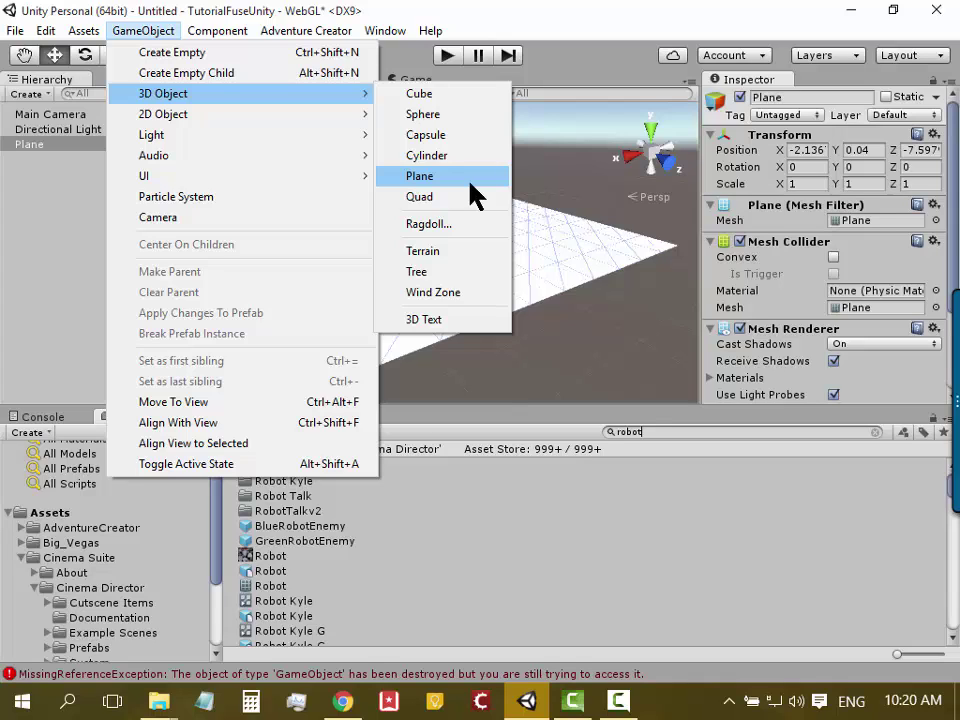
# Inspect the Robot and Robot Kyle results and play the Robot model's animation preview
pyautogui.doubleClick(653, 435)
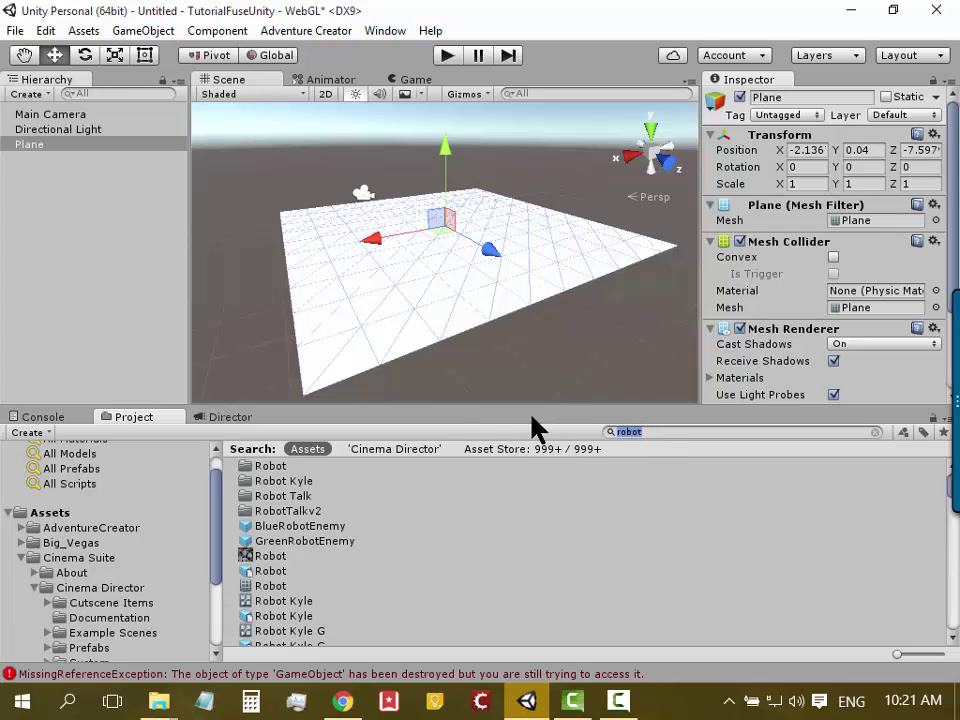
pyautogui.click(658, 436)
pyautogui.click(268, 467)
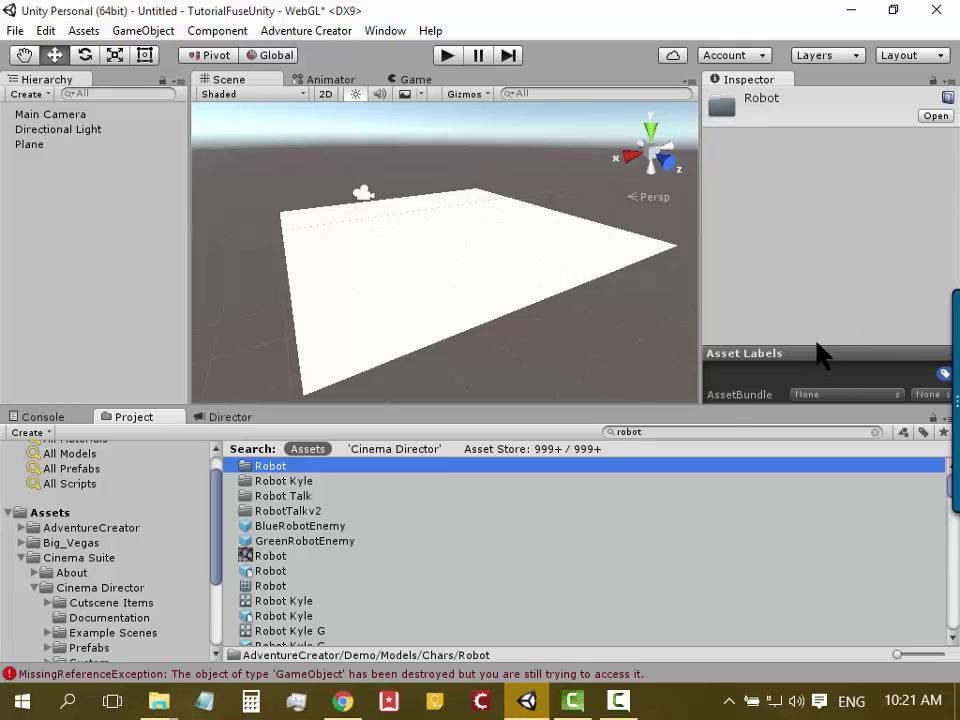
pyautogui.click(277, 483)
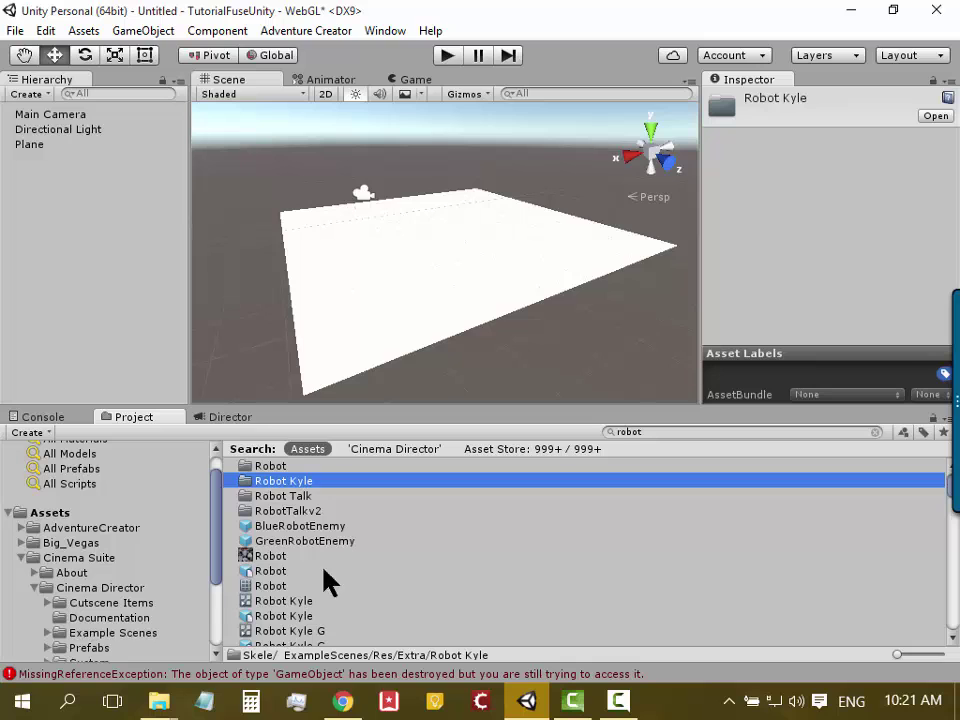
pyautogui.click(272, 571)
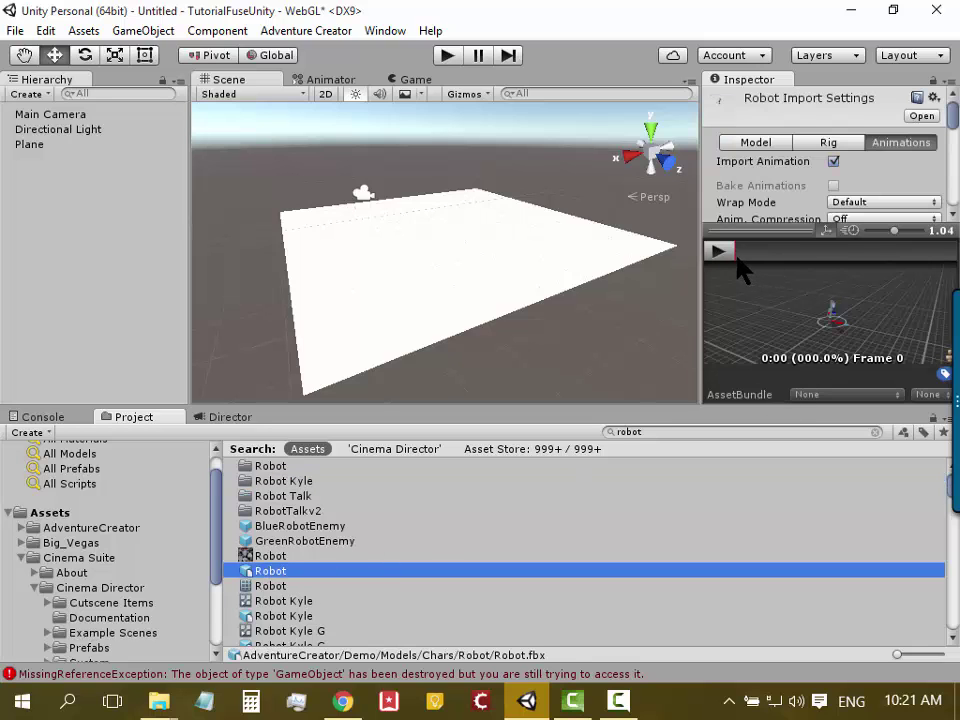
pyautogui.click(718, 251)
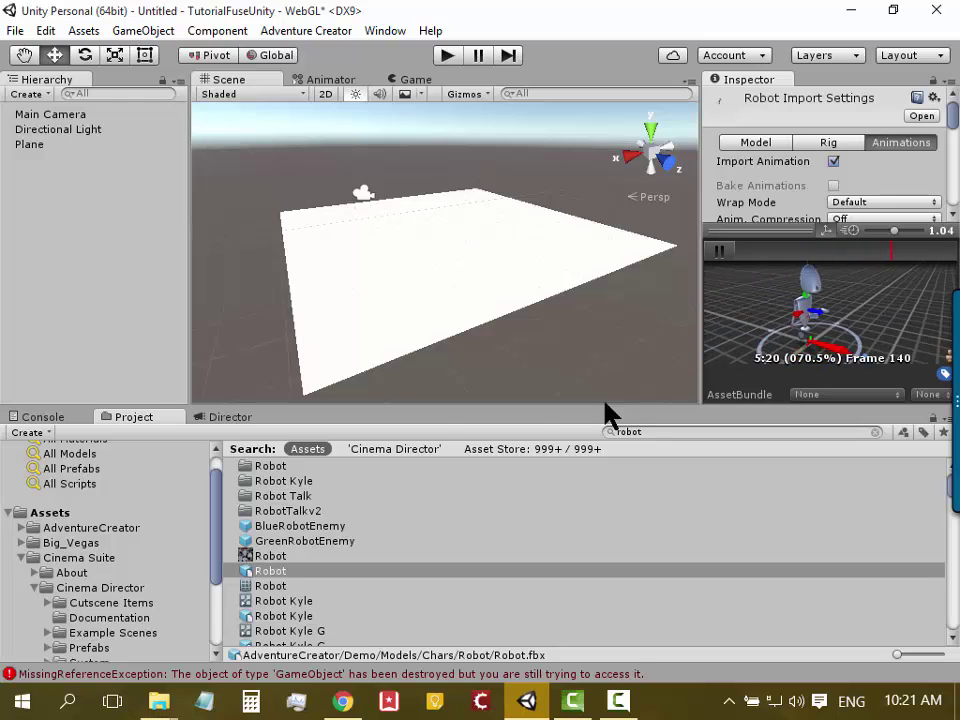
pyautogui.click(718, 251)
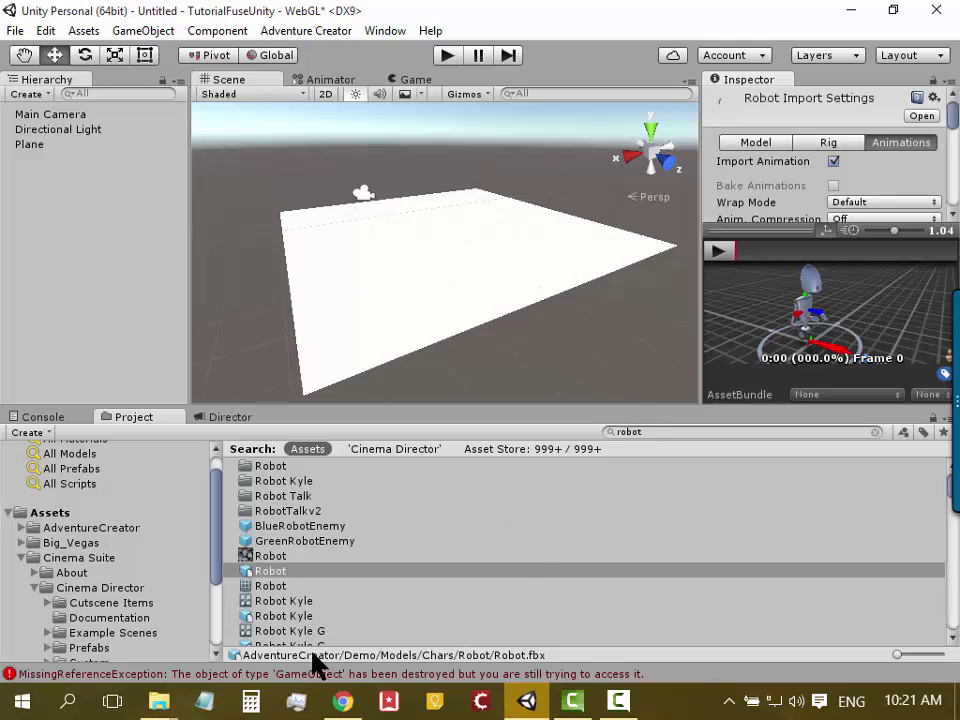
# Select the Robot Kyle model and confirm its Rig animation type is Humanoid
pyautogui.click(287, 617)
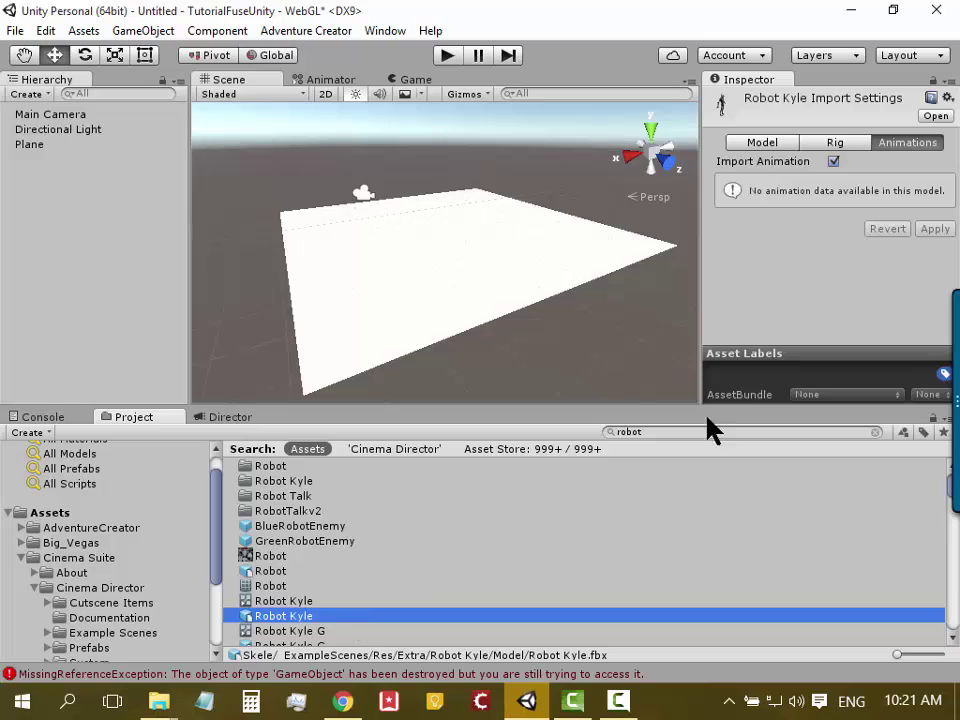
pyautogui.click(276, 603)
pyautogui.click(281, 618)
pyautogui.click(835, 147)
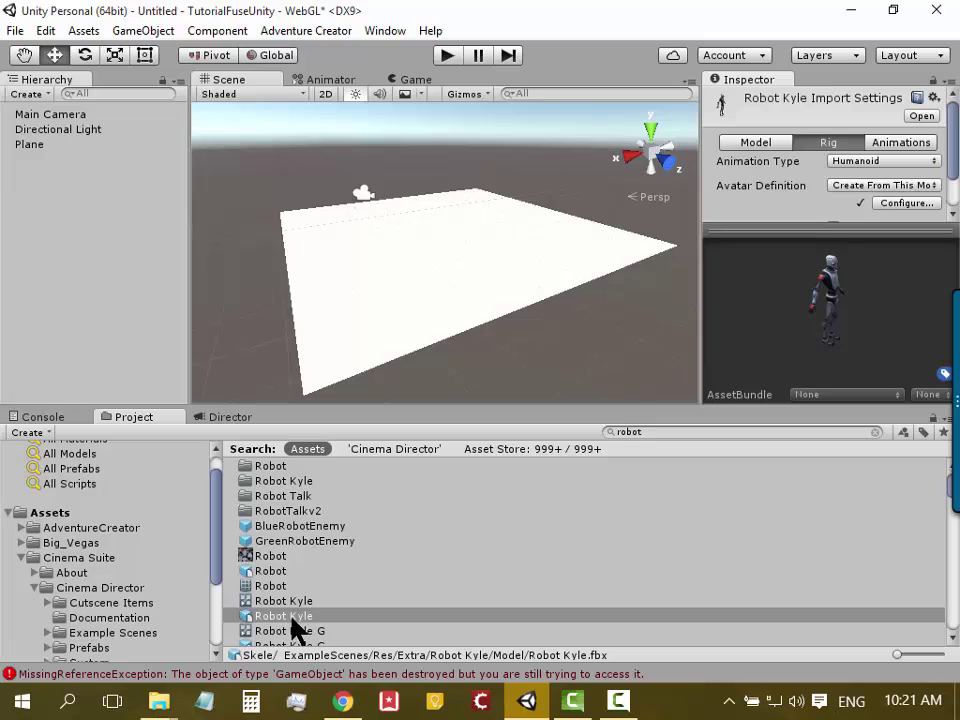
pyautogui.scroll(-2, 351, 563)
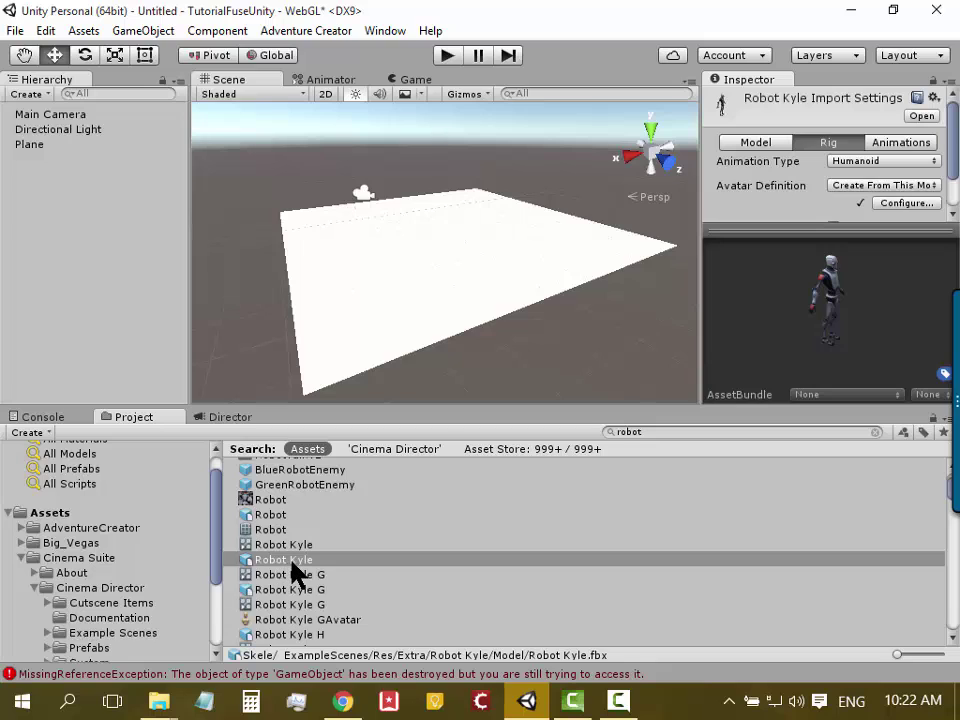
# Drop Robot Kyle onto the plane at X -0.742, Z -5.424 and zoom in on it
pyautogui.moveTo(291, 563)
pyautogui.mouseDown()
pyautogui.moveTo(431, 238)
pyautogui.moveTo(432, 343)
pyautogui.moveTo(451, 322)
pyautogui.mouseUp()
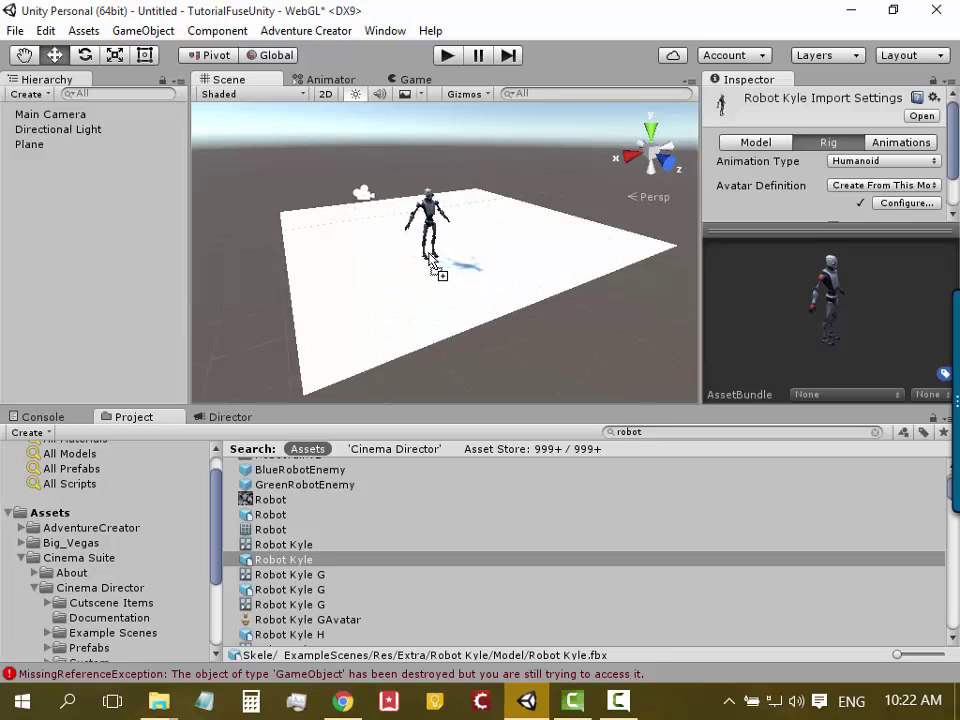
pyautogui.moveTo(451, 322); pyautogui.dragTo(440, 255)
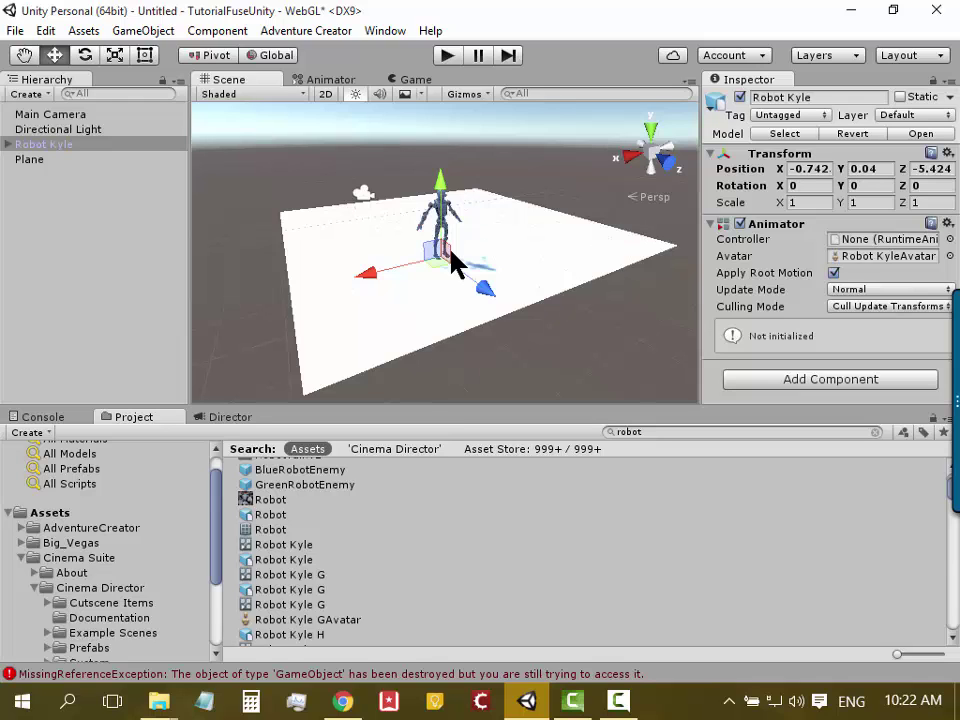
pyautogui.scroll(3, 460, 213)
pyautogui.scroll(3, 468, 210)
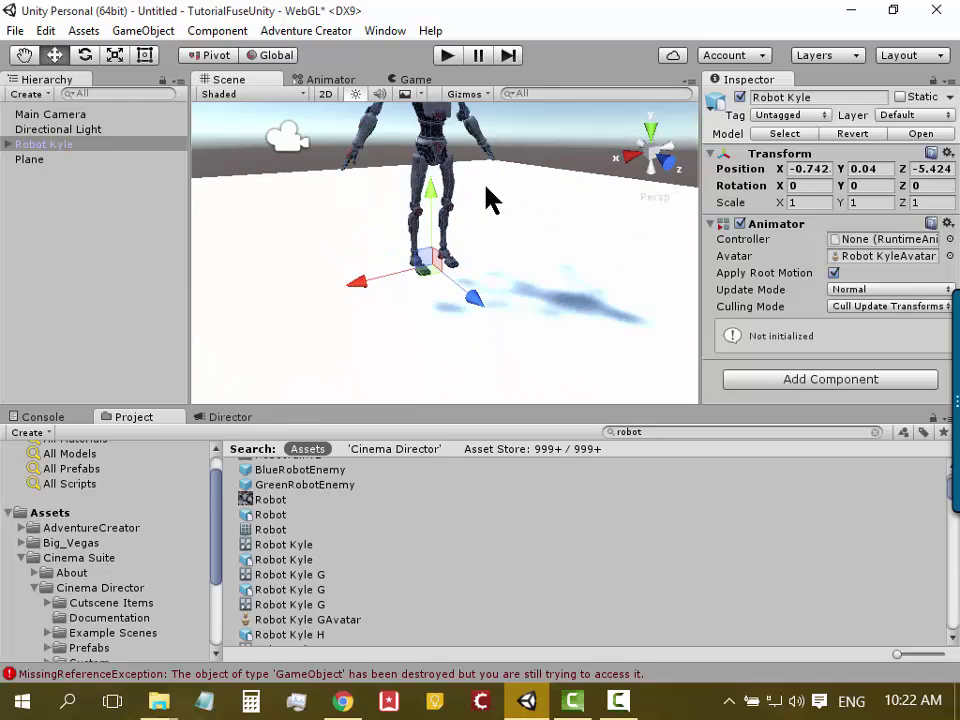
pyautogui.moveTo(489, 199)
pyautogui.mouseDown(button='middle')
pyautogui.moveTo(487, 262)
pyautogui.moveTo(489, 110)
pyautogui.mouseUp(button='middle')
pyautogui.scroll(-2, 508, 225)
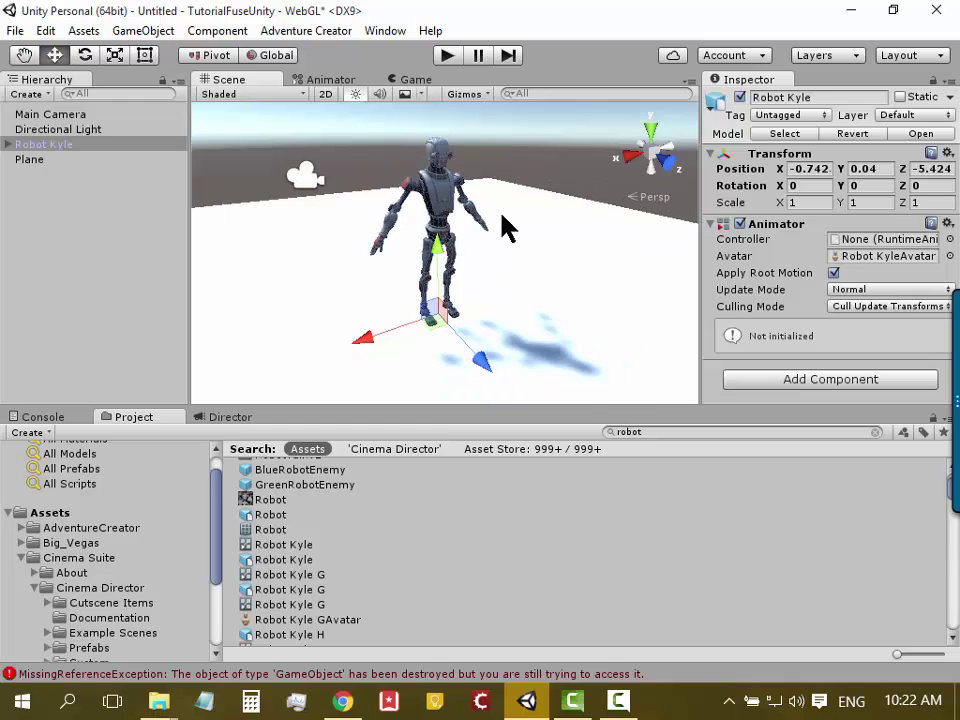
pyautogui.click(443, 215)
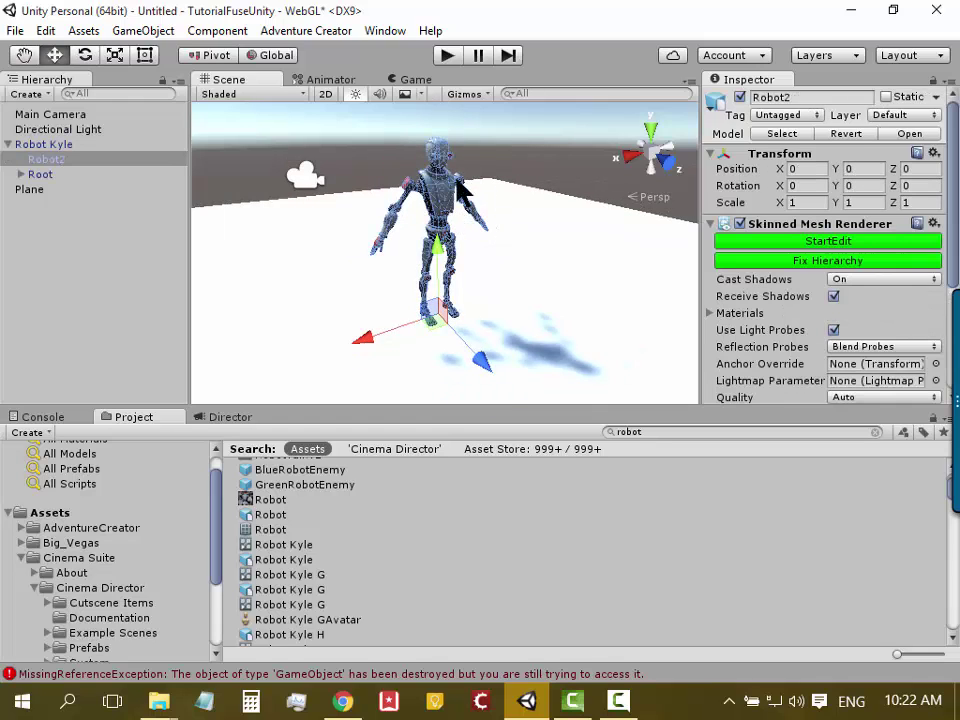
pyautogui.click(490, 165)
pyautogui.click(443, 315)
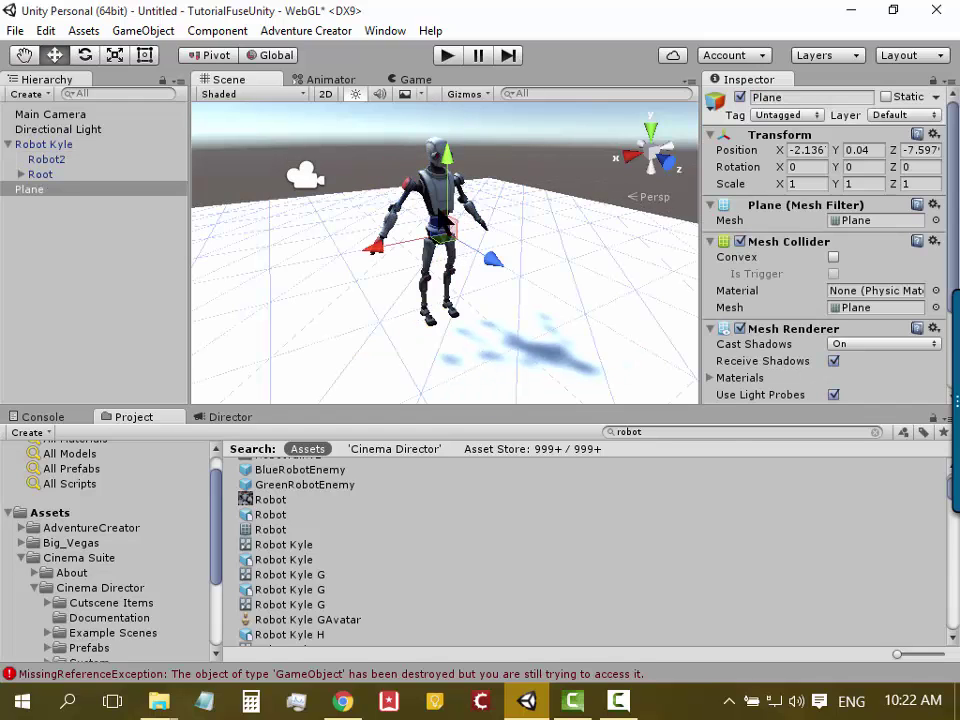
pyautogui.click(437, 195)
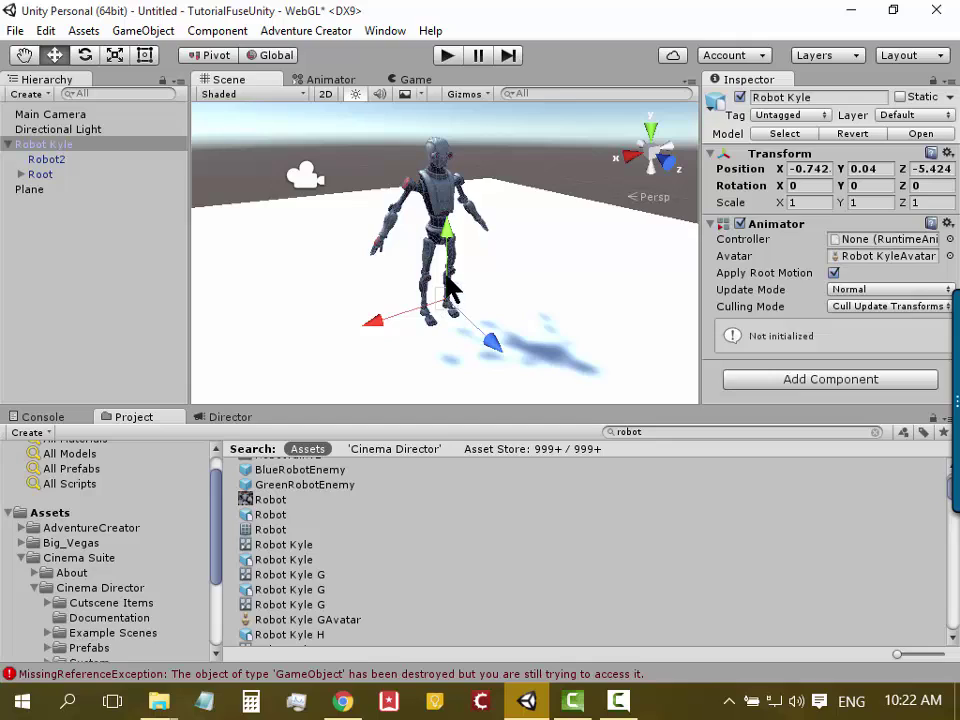
pyautogui.click(437, 180)
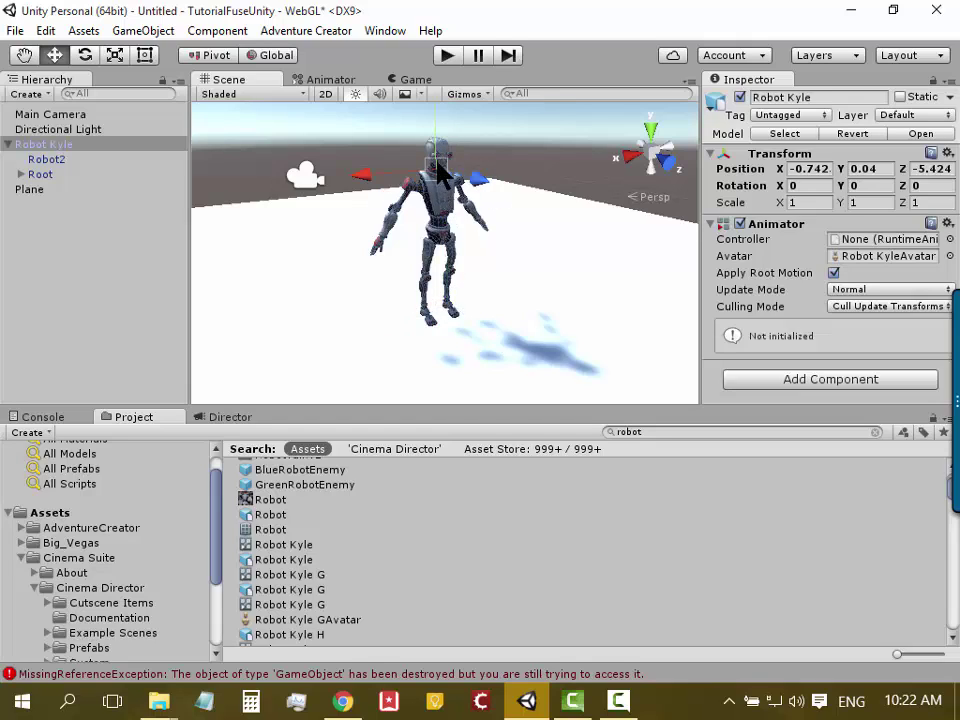
pyautogui.click(444, 266)
pyautogui.click(440, 168)
pyautogui.click(444, 266)
pyautogui.click(436, 180)
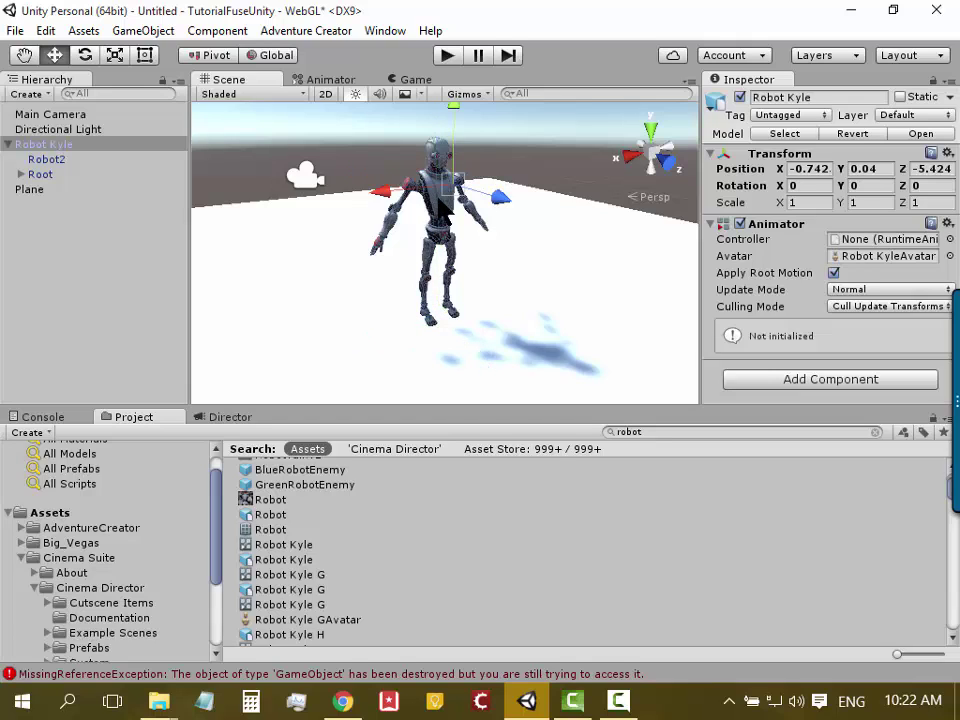
pyautogui.click(414, 214)
pyautogui.click(390, 246)
pyautogui.click(414, 210)
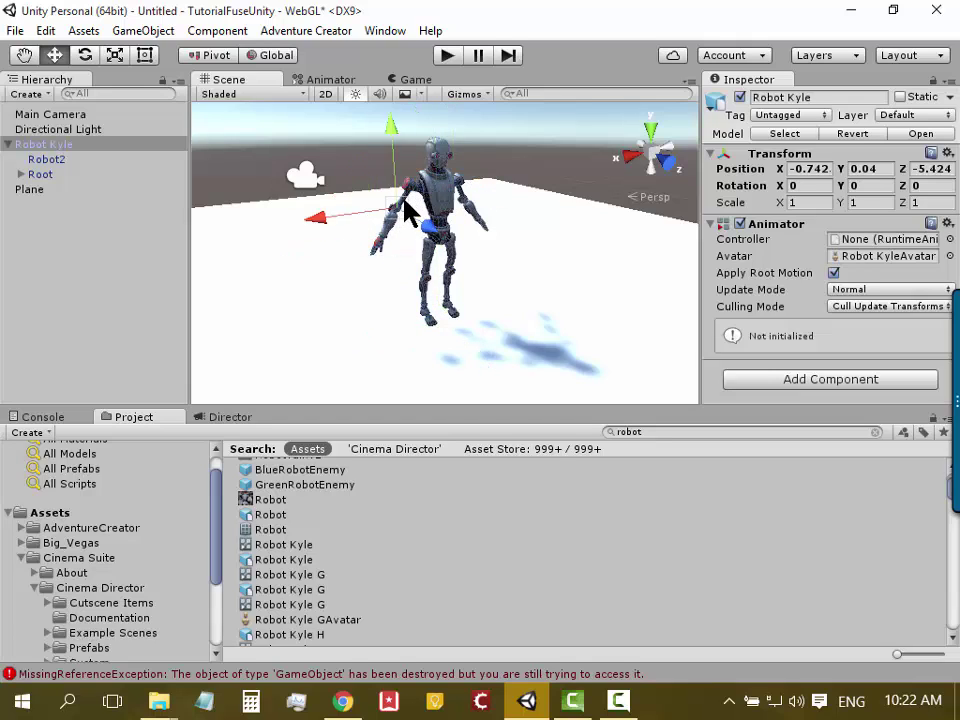
pyautogui.click(447, 185)
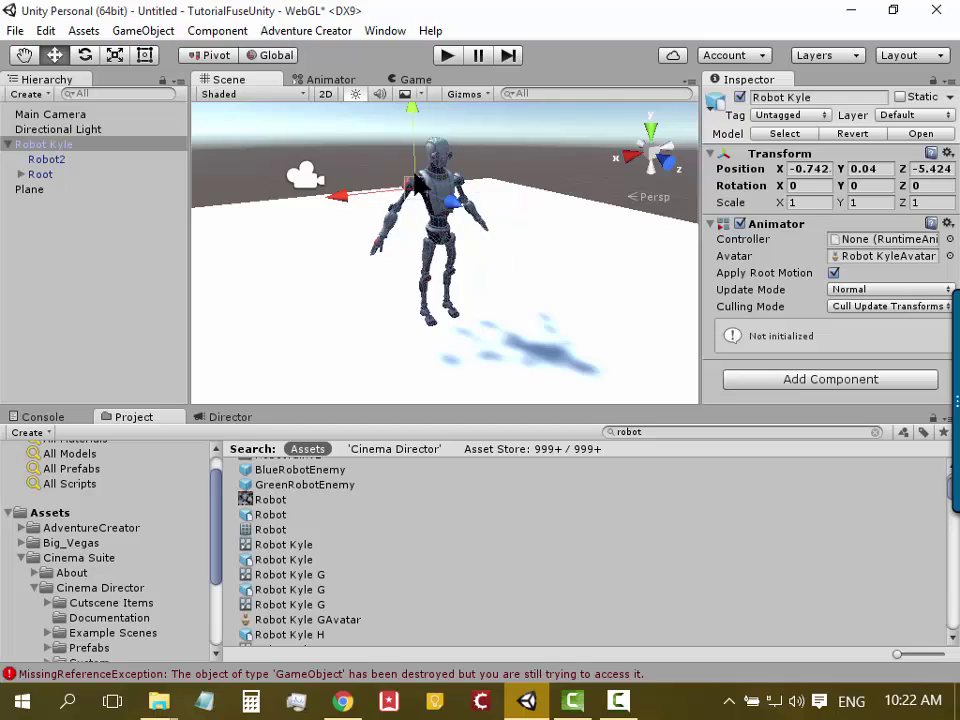
pyautogui.click(393, 205)
pyautogui.click(382, 255)
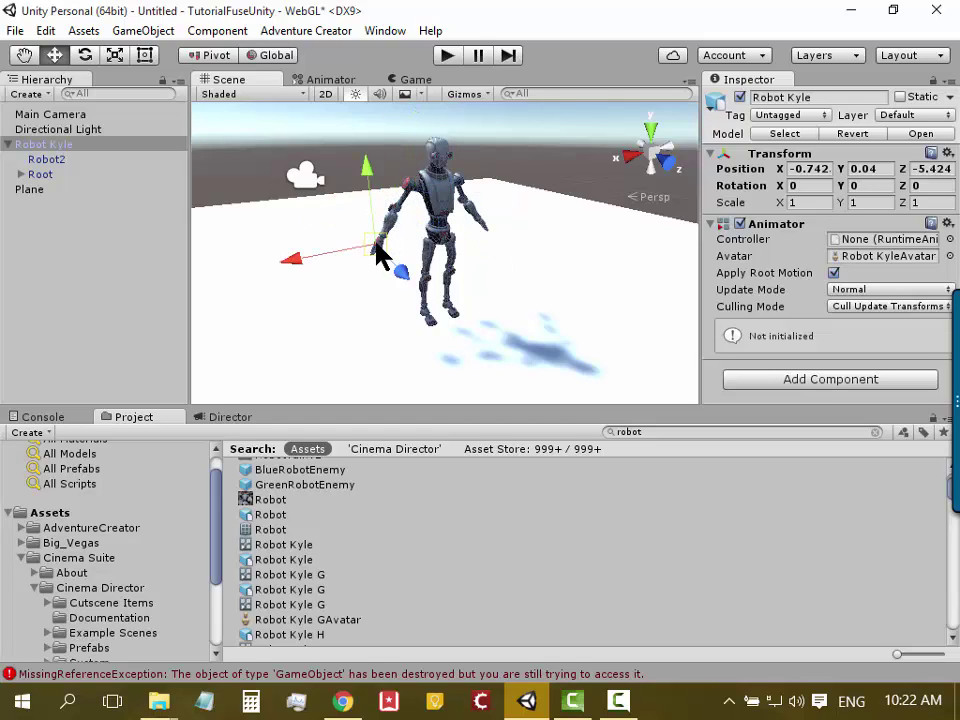
# Reposition Robot Kyle and lift it to Position Y 0.59, at X -0.99, Z -6.54
pyautogui.moveTo(380, 254)
pyautogui.mouseDown()
pyautogui.moveTo(332, 343)
pyautogui.moveTo(324, 272)
pyautogui.moveTo(500, 232)
pyautogui.moveTo(574, 309)
pyautogui.moveTo(371, 332)
pyautogui.moveTo(345, 236)
pyautogui.moveTo(395, 215)
pyautogui.moveTo(443, 306)
pyautogui.moveTo(339, 300)
pyautogui.moveTo(317, 242)
pyautogui.moveTo(494, 250)
pyautogui.moveTo(437, 317)
pyautogui.moveTo(334, 272)
pyautogui.moveTo(403, 274)
pyautogui.moveTo(367, 294)
pyautogui.moveTo(375, 300)
pyautogui.moveTo(393, 190)
pyautogui.moveTo(392, 214)
pyautogui.mouseUp()
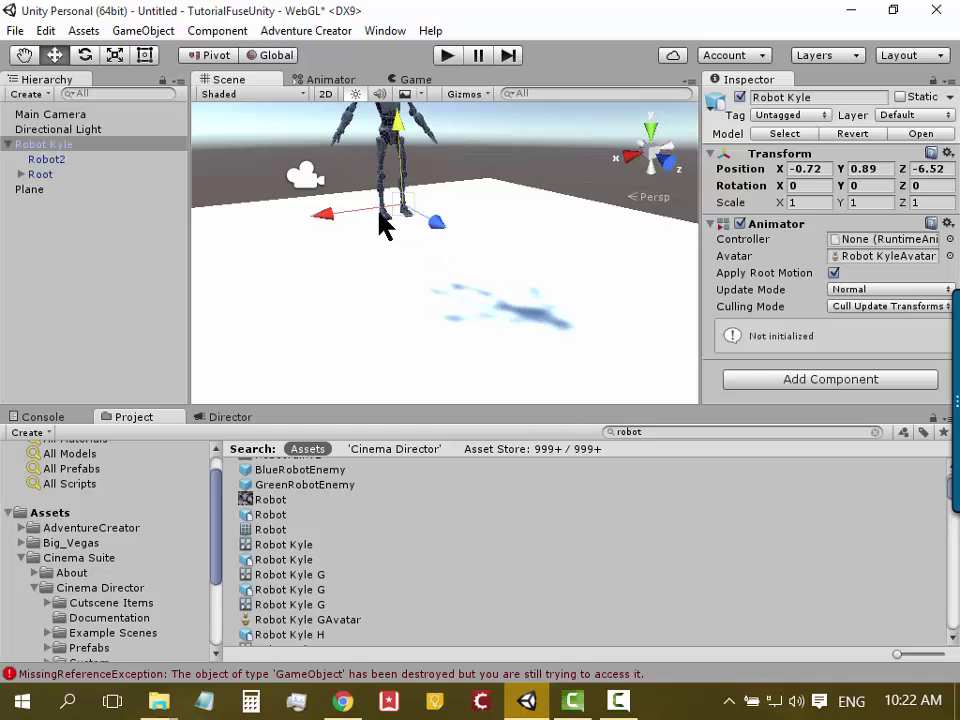
pyautogui.moveTo(407, 208)
pyautogui.mouseDown()
pyautogui.moveTo(420, 321)
pyautogui.moveTo(393, 317)
pyautogui.moveTo(467, 272)
pyautogui.moveTo(414, 296)
pyautogui.mouseUp()
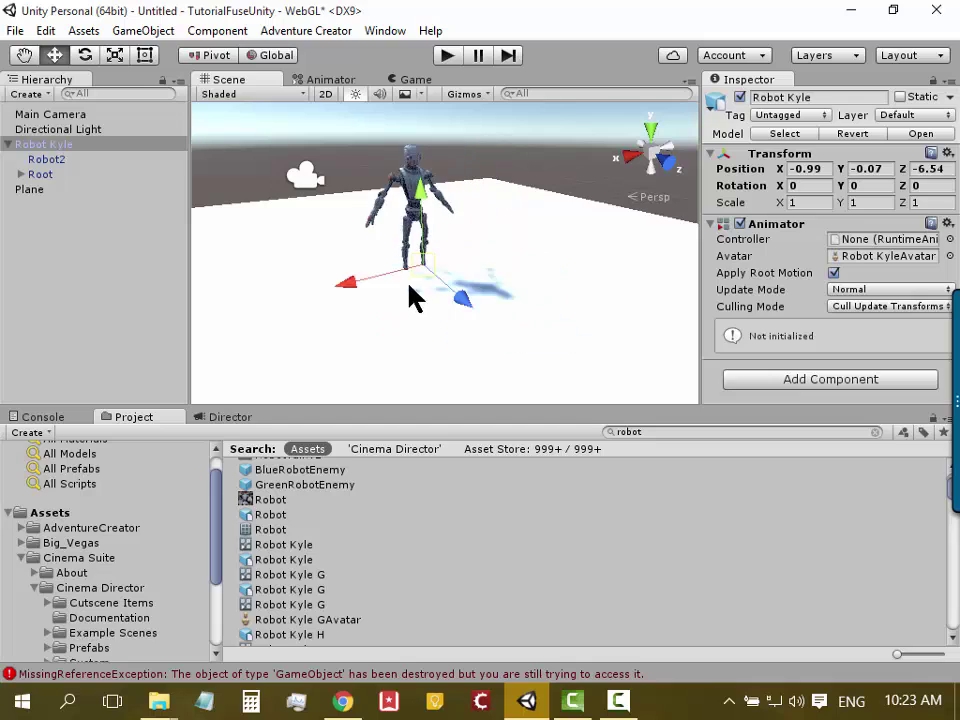
pyautogui.moveTo(423, 243)
pyautogui.mouseDown()
pyautogui.moveTo(410, 120)
pyautogui.moveTo(433, 185)
pyautogui.moveTo(427, 217)
pyautogui.moveTo(413, 192)
pyautogui.moveTo(396, 59)
pyautogui.moveTo(415, 300)
pyautogui.moveTo(300, 110)
pyautogui.mouseUp()
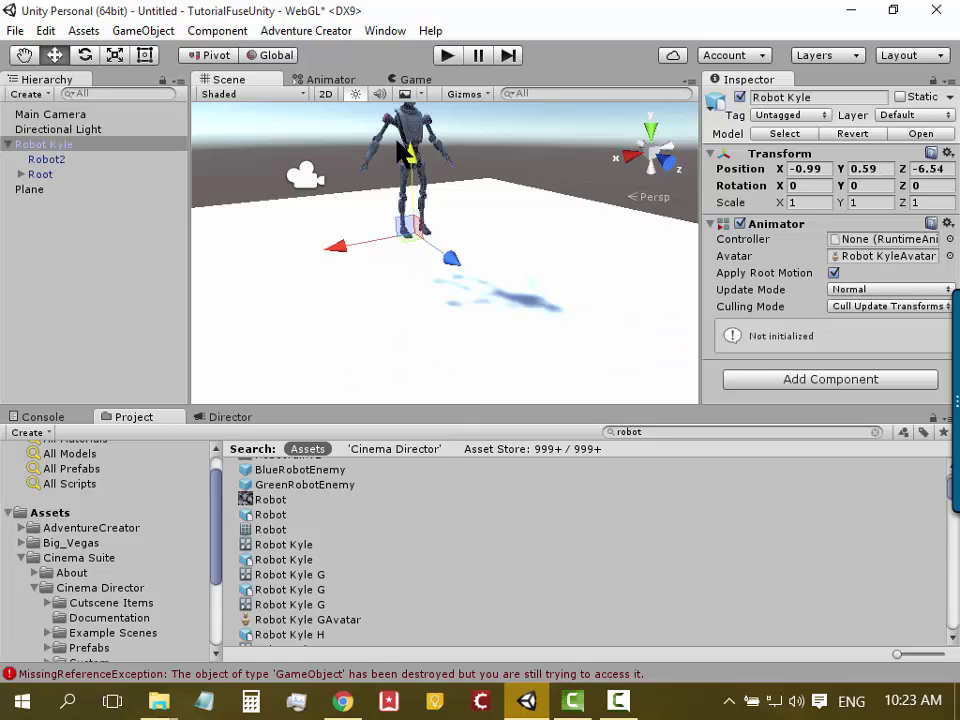
pyautogui.click(13, 27)
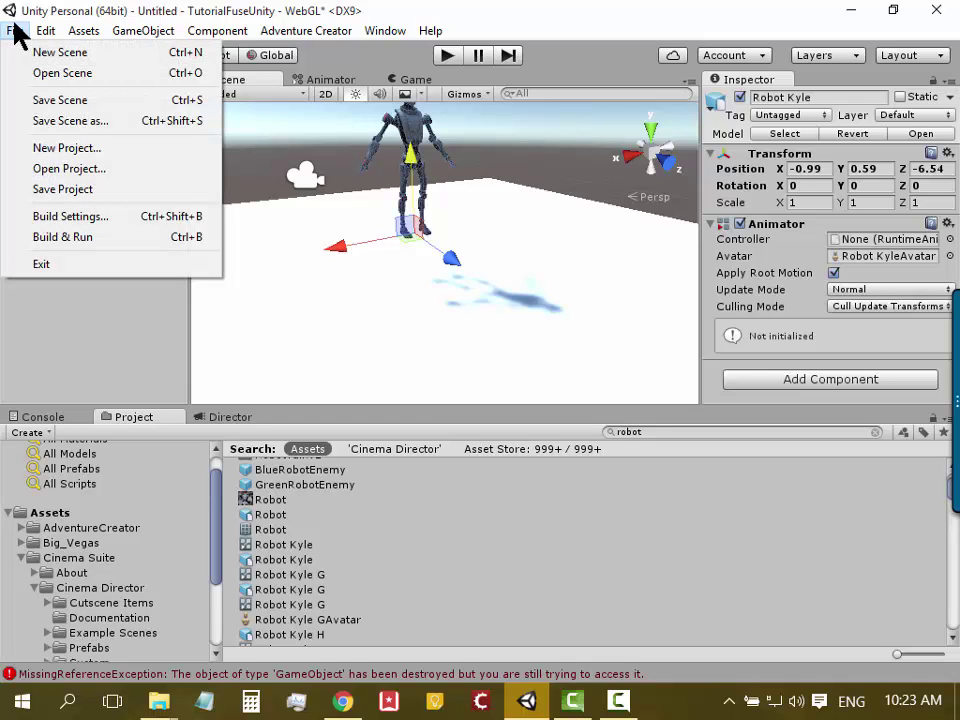
# Open Edit > Snap Settings showing Move 5.5/2/5.5, Scale 5 and Rotation 15
pyautogui.moveTo(55, 28)
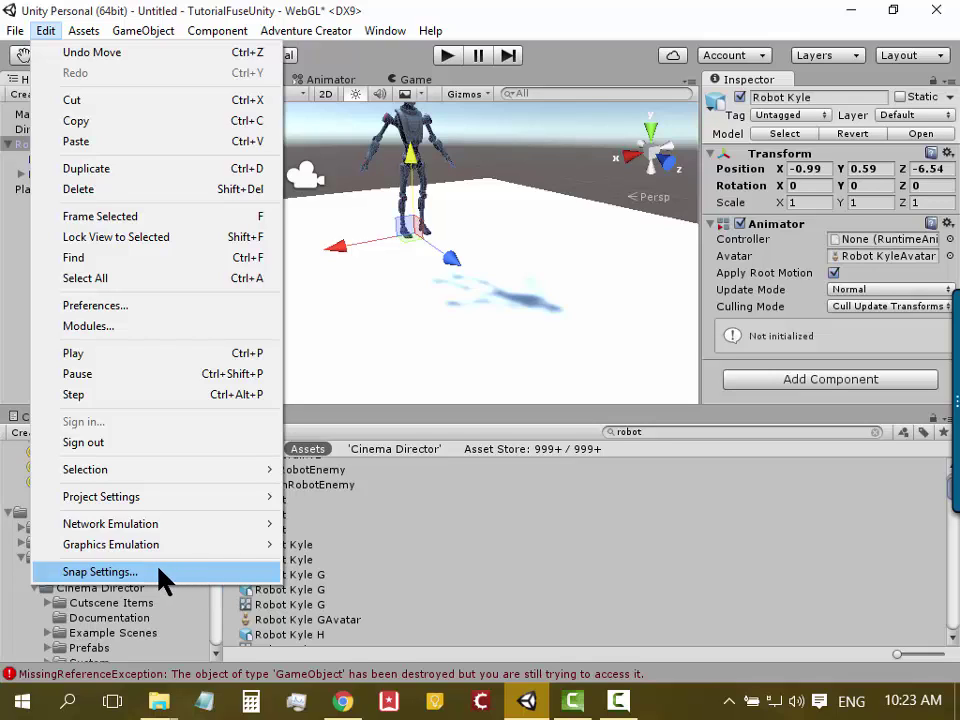
pyautogui.click(162, 573)
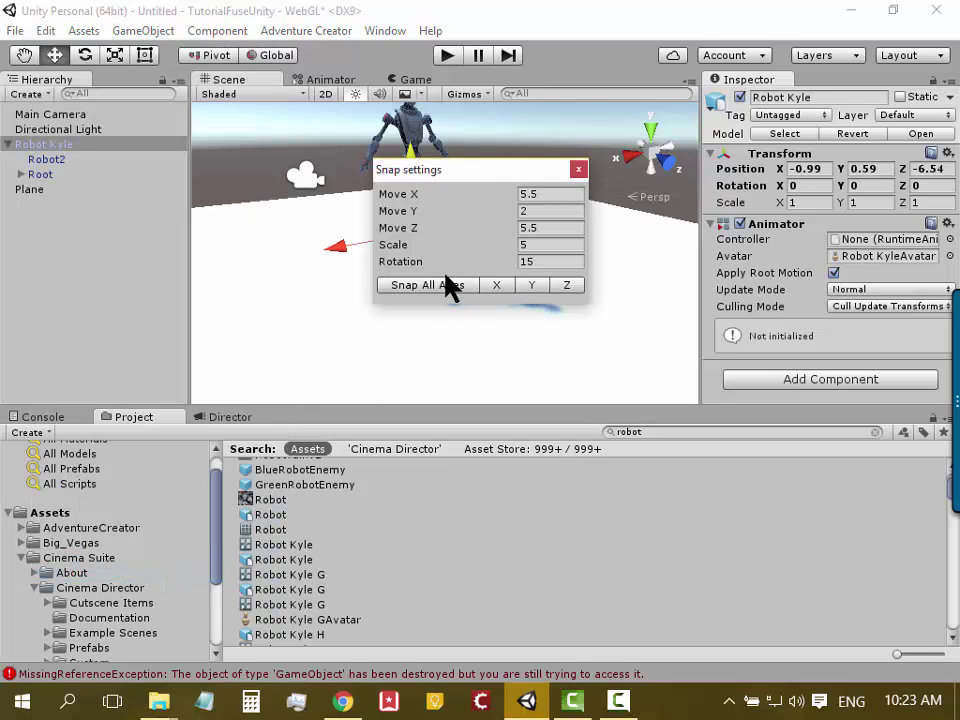
# Move the Snap settings window aside and check the Move X and Move Y 2 steps
pyautogui.moveTo(497, 172); pyautogui.dragTo(617, 169)
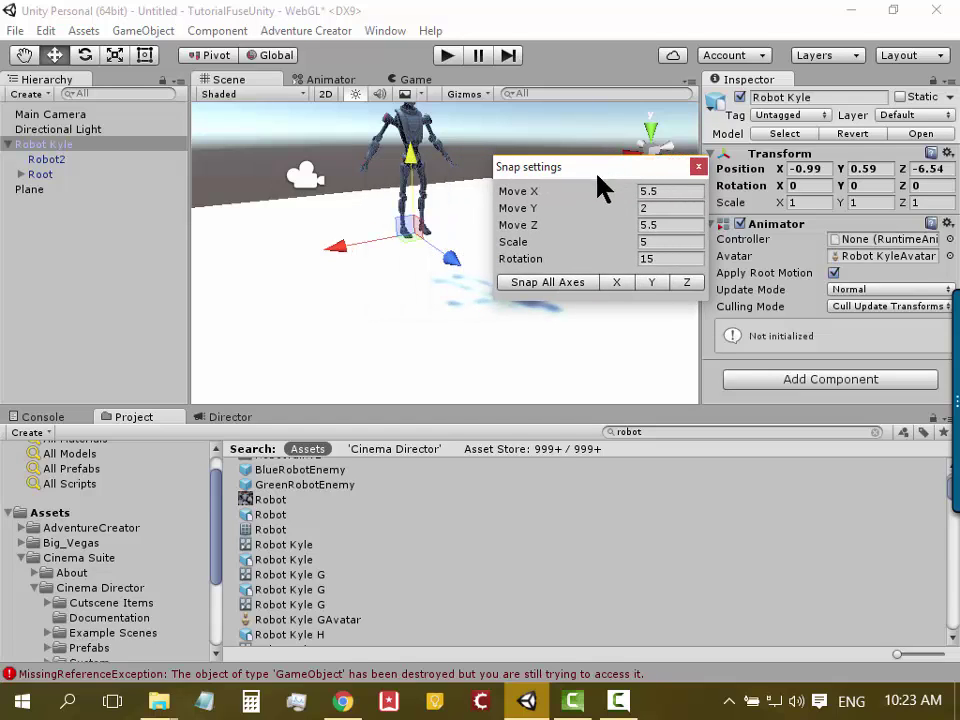
pyautogui.click(673, 192)
pyautogui.click(647, 210)
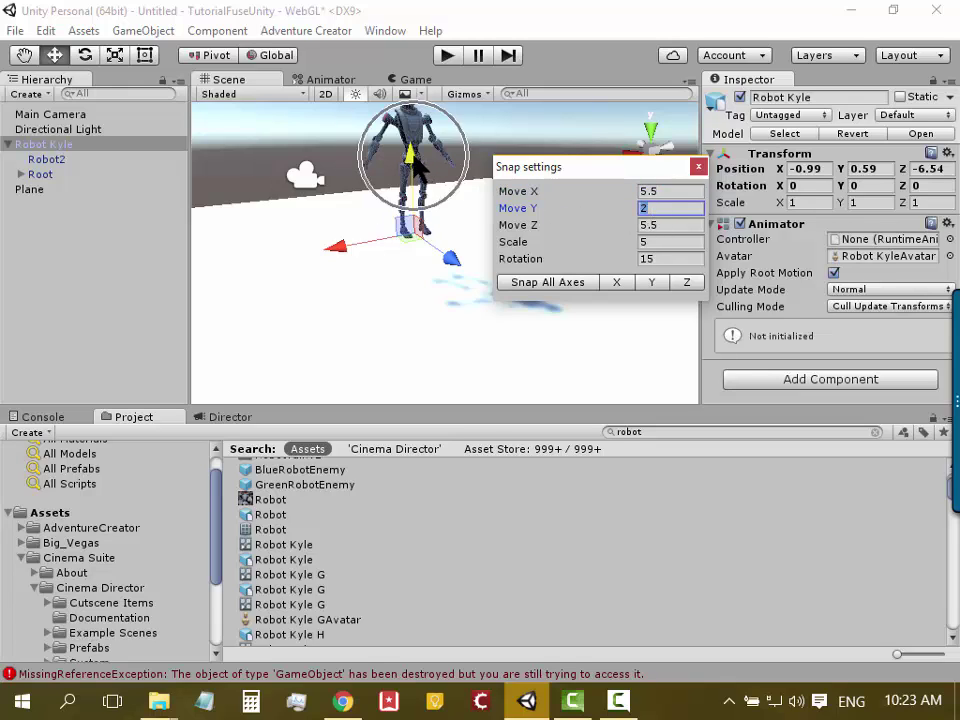
# Snap Robot Kyle up one 2-unit step to Position Y 2.59
pyautogui.click(417, 164)
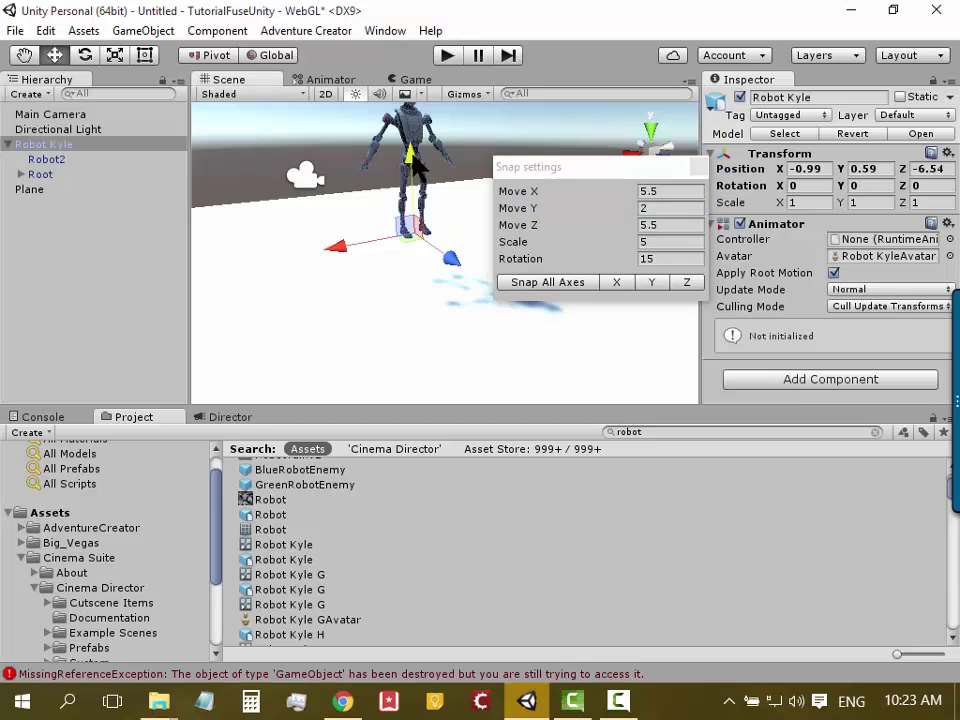
pyautogui.scroll(-3, 420, 148)
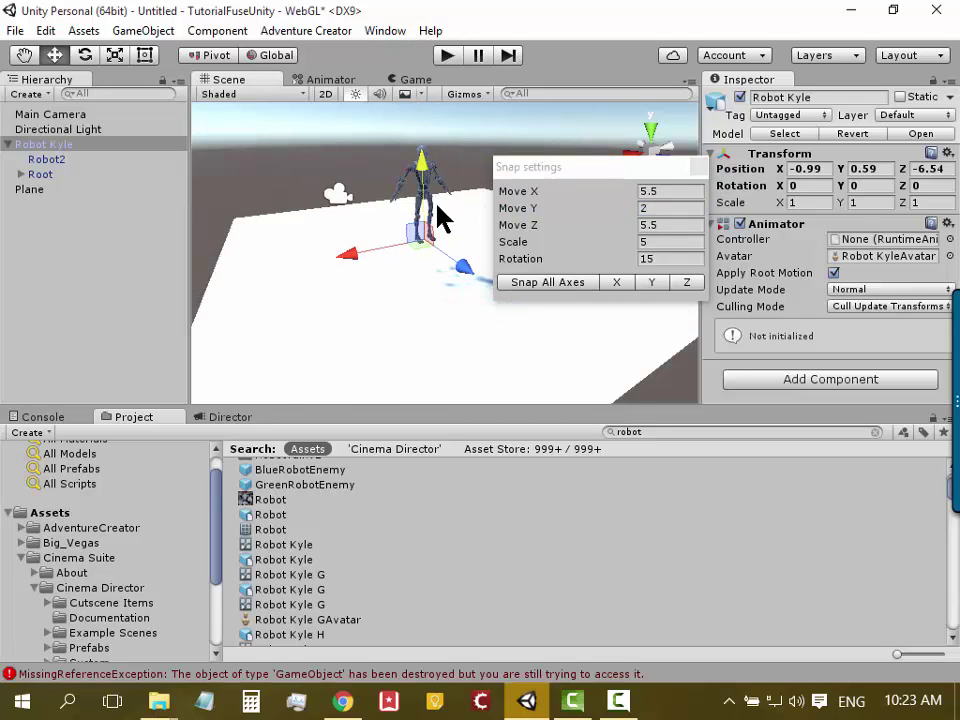
pyautogui.scroll(-3, 425, 150)
pyautogui.moveTo(431, 172)
pyautogui.mouseDown()
pyautogui.moveTo(437, 232)
pyautogui.moveTo(428, 185)
pyautogui.mouseUp()
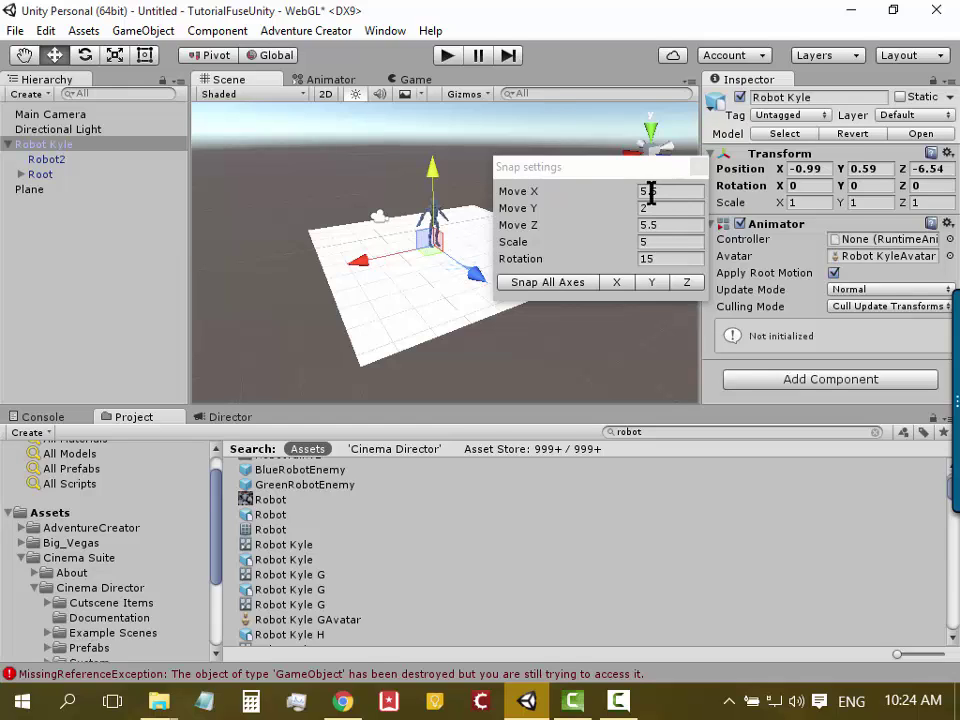
pyautogui.moveTo(489, 276)
pyautogui.mouseDown()
pyautogui.moveTo(478, 355)
pyautogui.moveTo(473, 333)
pyautogui.moveTo(450, 321)
pyautogui.moveTo(439, 274)
pyautogui.moveTo(468, 227)
pyautogui.moveTo(429, 182)
pyautogui.moveTo(437, 150)
pyautogui.moveTo(439, 189)
pyautogui.moveTo(422, 92)
pyautogui.moveTo(423, 118)
pyautogui.mouseUp()
pyautogui.keyDown('ctrl'); pyautogui.moveTo(433, 207); pyautogui.dragTo(419, 148); pyautogui.keyUp('ctrl')
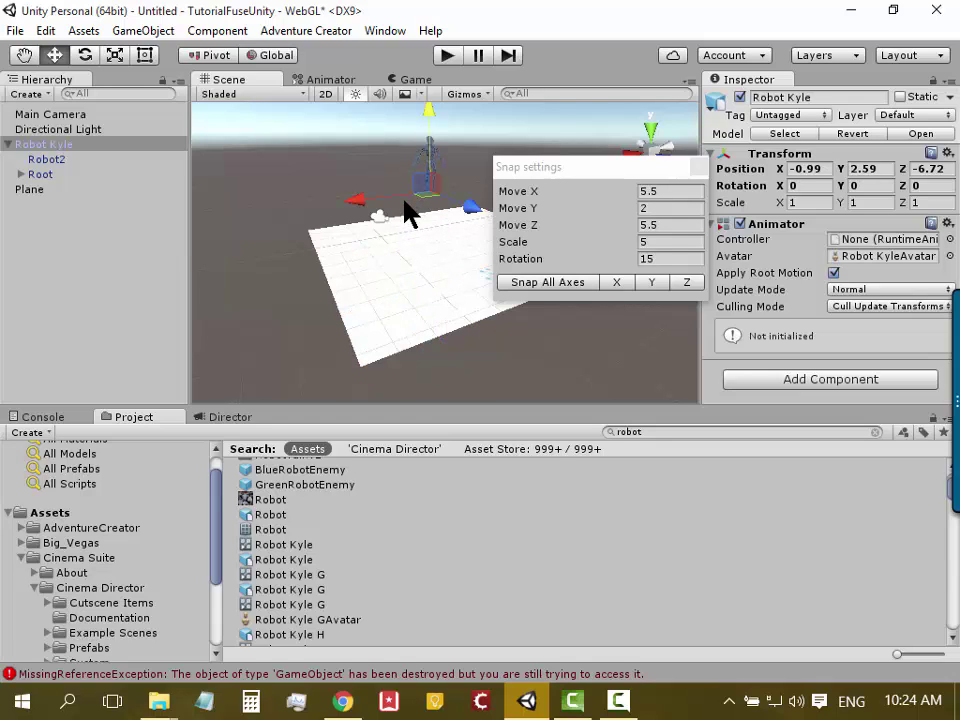
pyautogui.scroll(2, 456, 275)
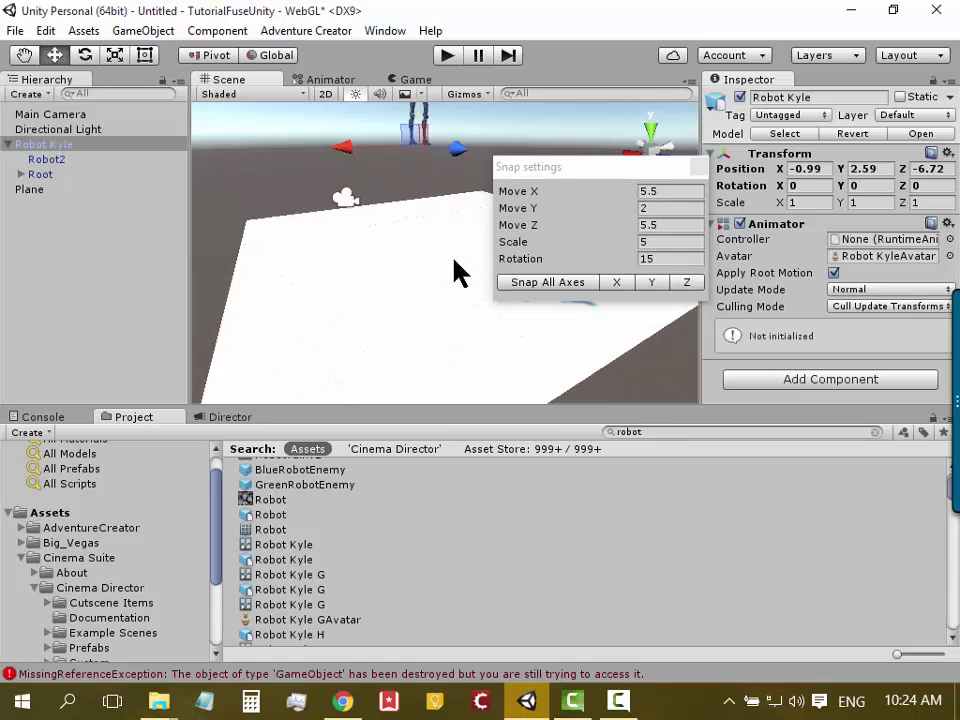
pyautogui.scroll(-2, 453, 270)
pyautogui.scroll(-1, 452, 262)
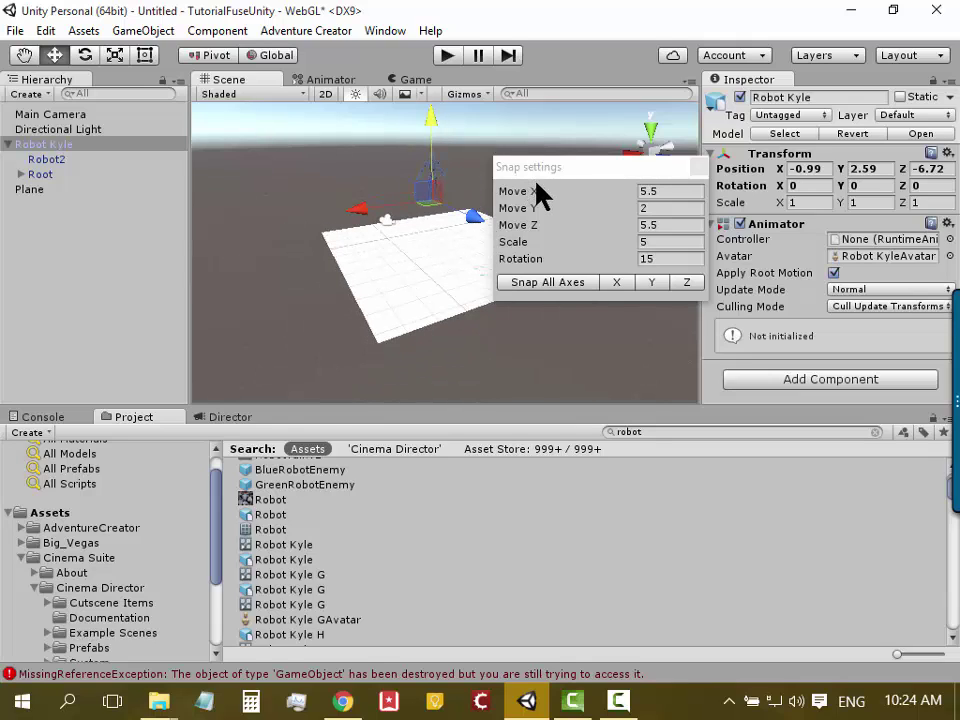
# Test the Rotate and Scale tools, undo the scale changes, and set rotation snap to 90
pyautogui.click(86, 57)
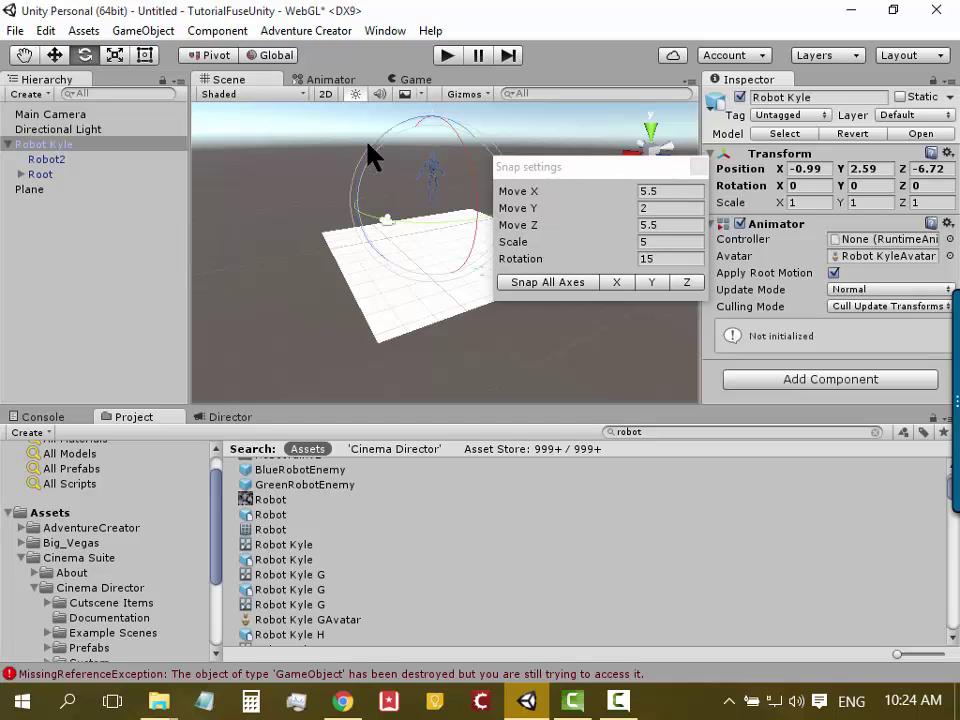
pyautogui.click(116, 56)
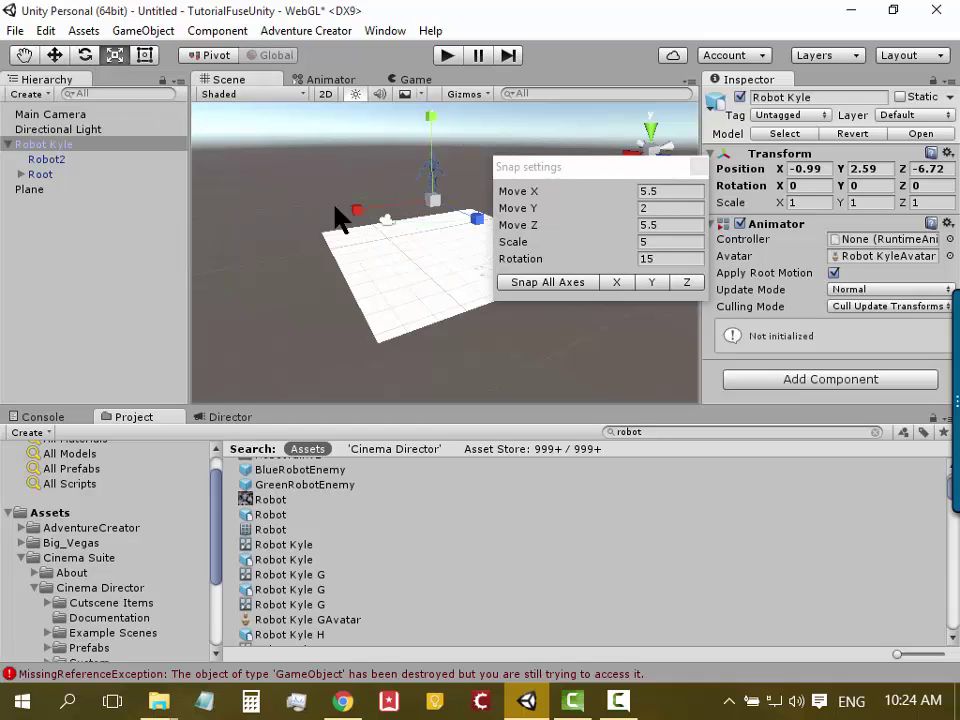
pyautogui.moveTo(358, 218)
pyautogui.mouseDown()
pyautogui.moveTo(452, 205)
pyautogui.moveTo(398, 238)
pyautogui.mouseUp()
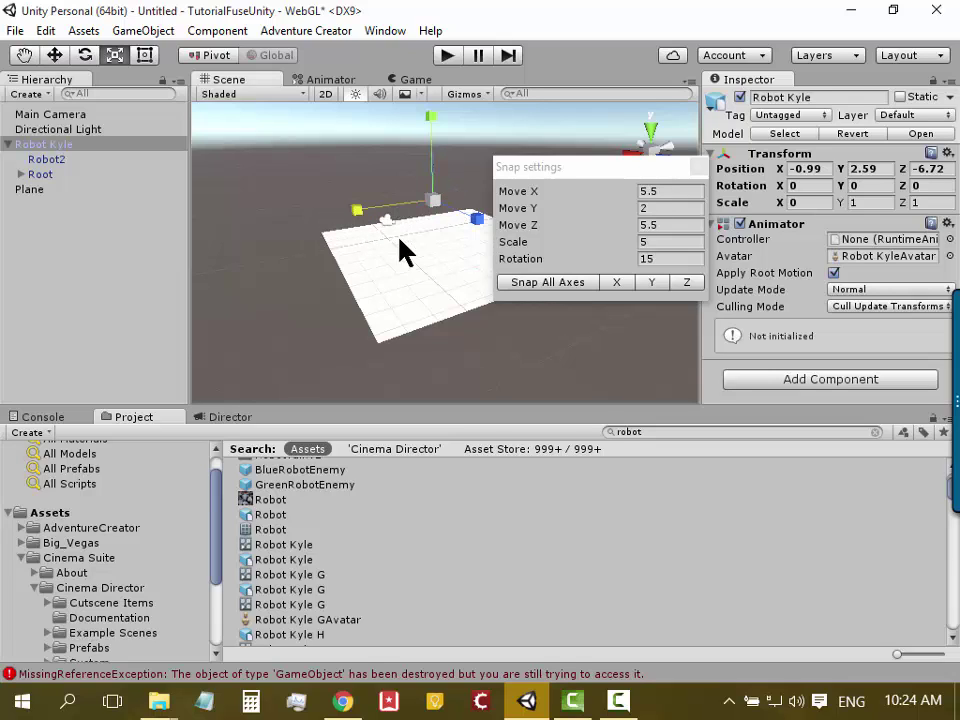
pyautogui.hotkey('ctrl', 'z')
pyautogui.scroll(3, 426, 245)
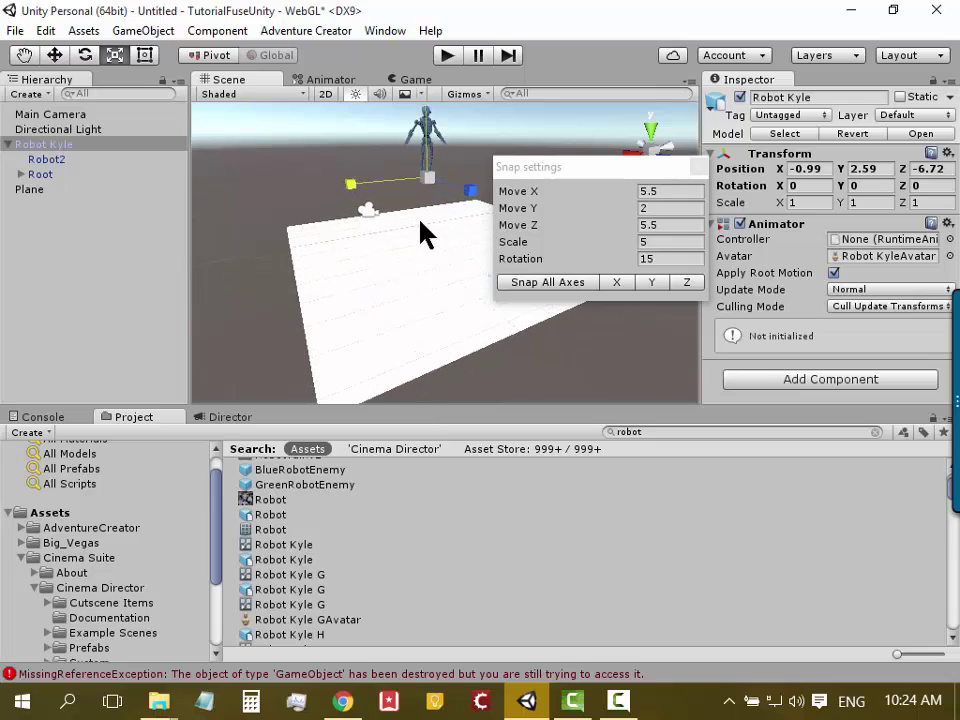
pyautogui.moveTo(386, 248); pyautogui.dragTo(300, 337)
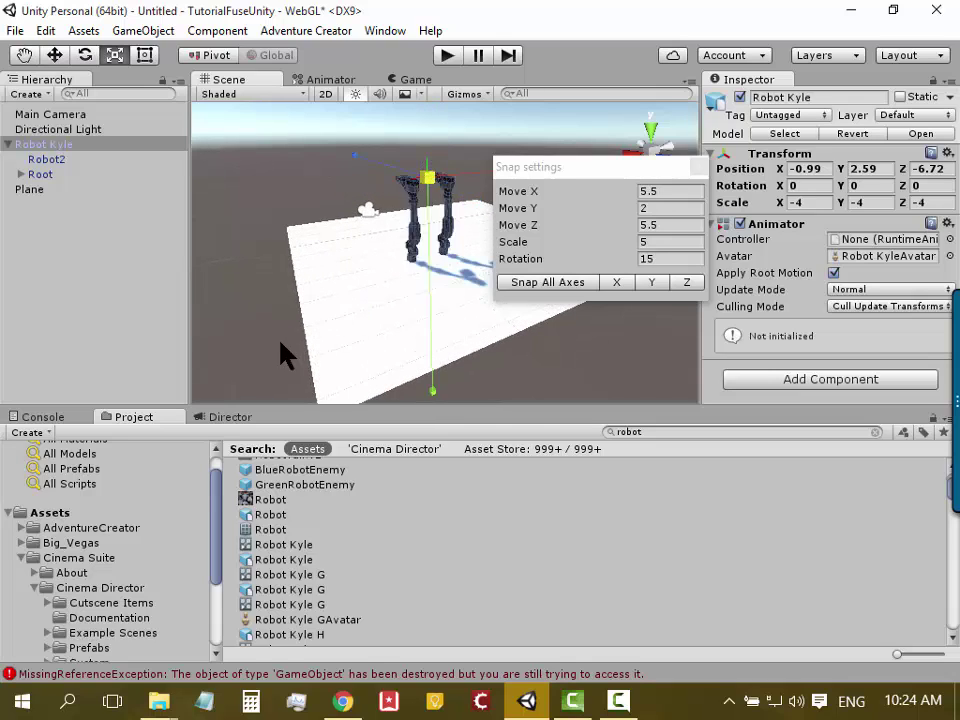
pyautogui.hotkey('ctrl', 'z')
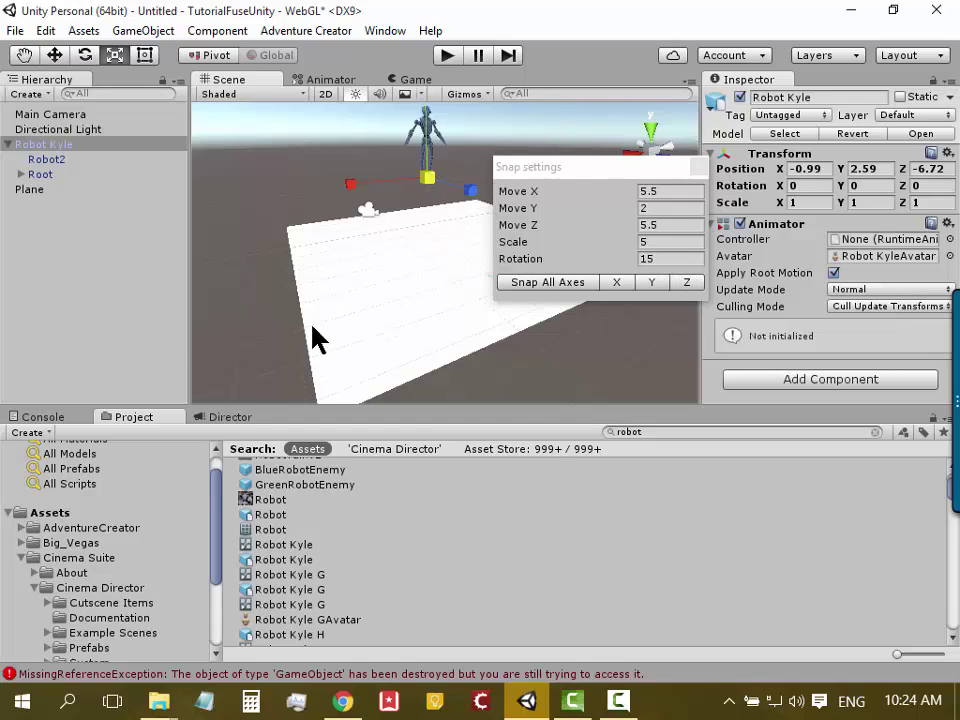
pyautogui.keyDown('alt'); pyautogui.moveTo(313, 332); pyautogui.dragTo(375, 261); pyautogui.keyUp('alt')
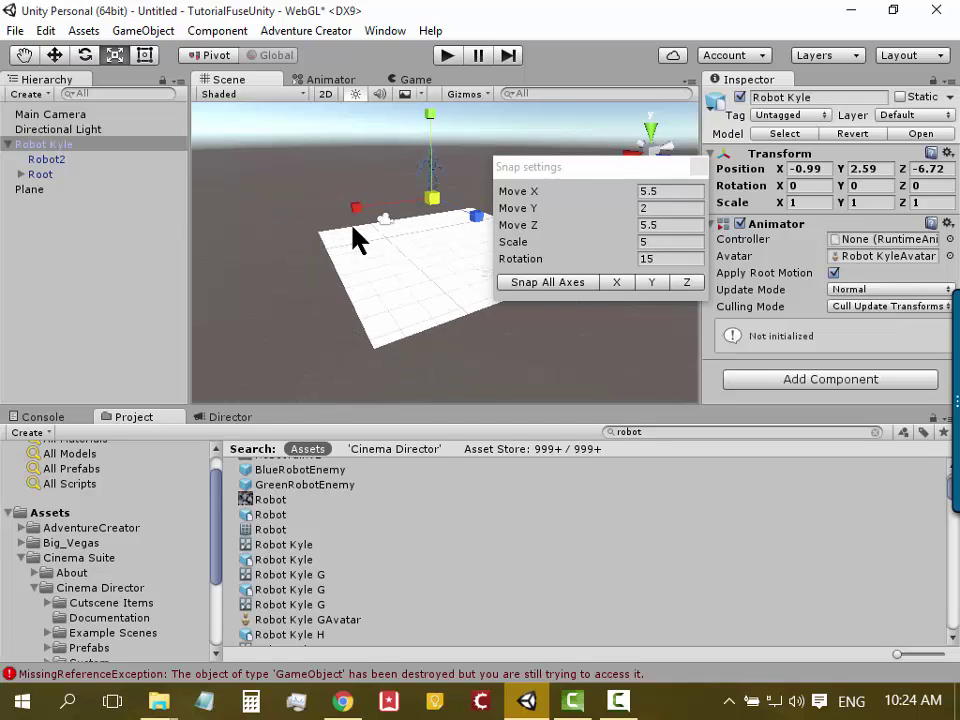
pyautogui.click(669, 260)
pyautogui.write('90')
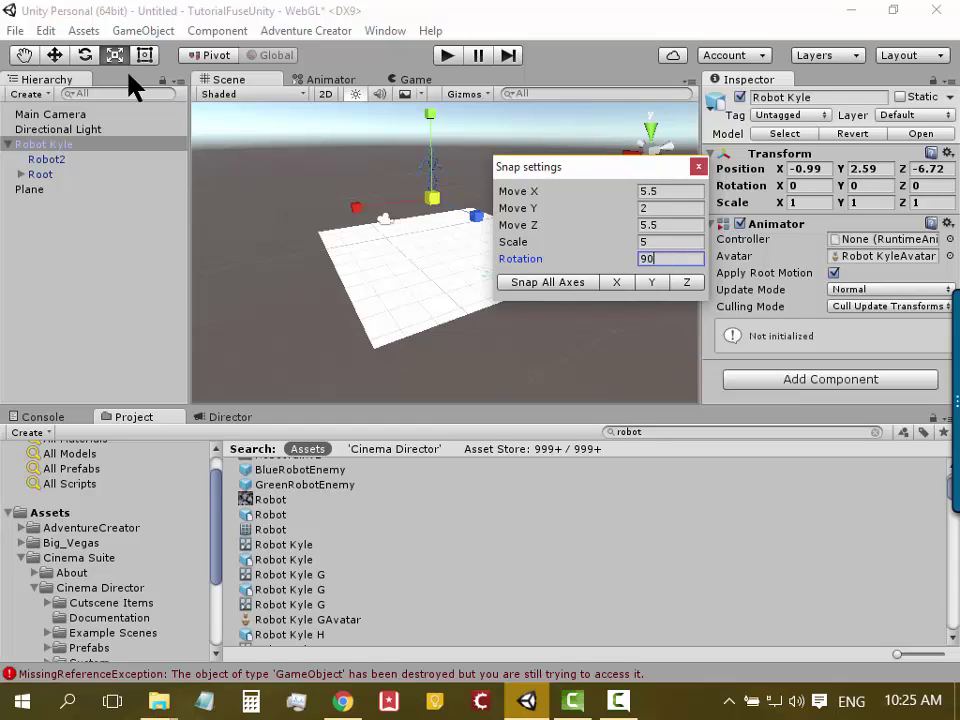
# Test a 90° snapped tilt of Robot Kyle about X, then undo it
pyautogui.click(85, 55)
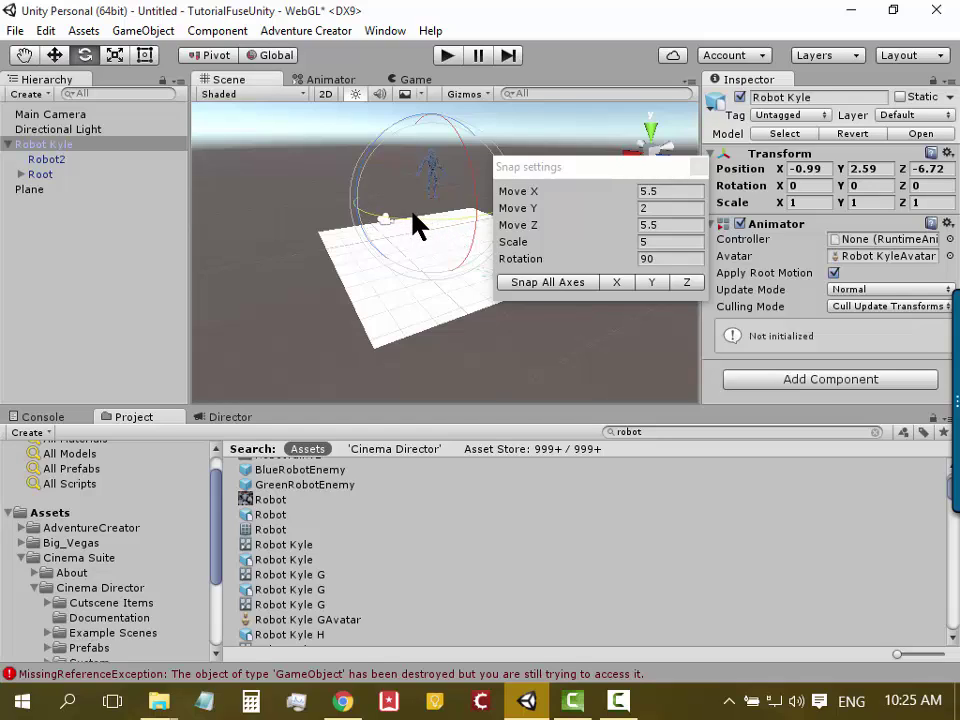
pyautogui.moveTo(467, 154); pyautogui.dragTo(491, 381)
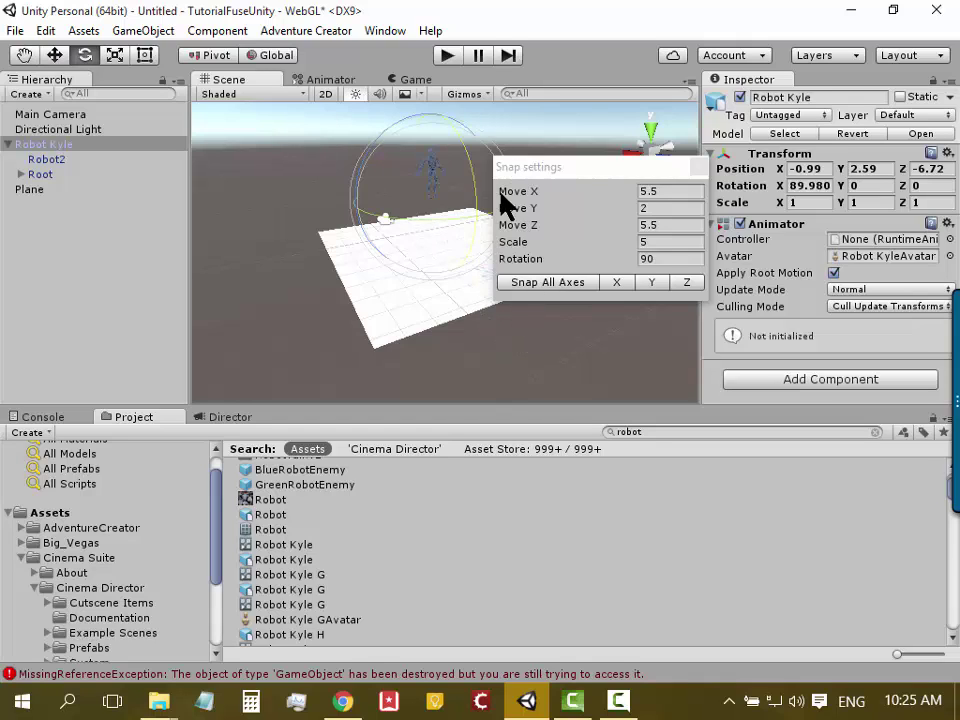
pyautogui.hotkey('ctrl', 'z')
# Drag Robot Kyle with the Move tool to Position -1.6, 2.16, -8.91
pyautogui.moveTo(530, 168); pyautogui.dragTo(505, 215)
pyautogui.scroll(3, 505, 215)
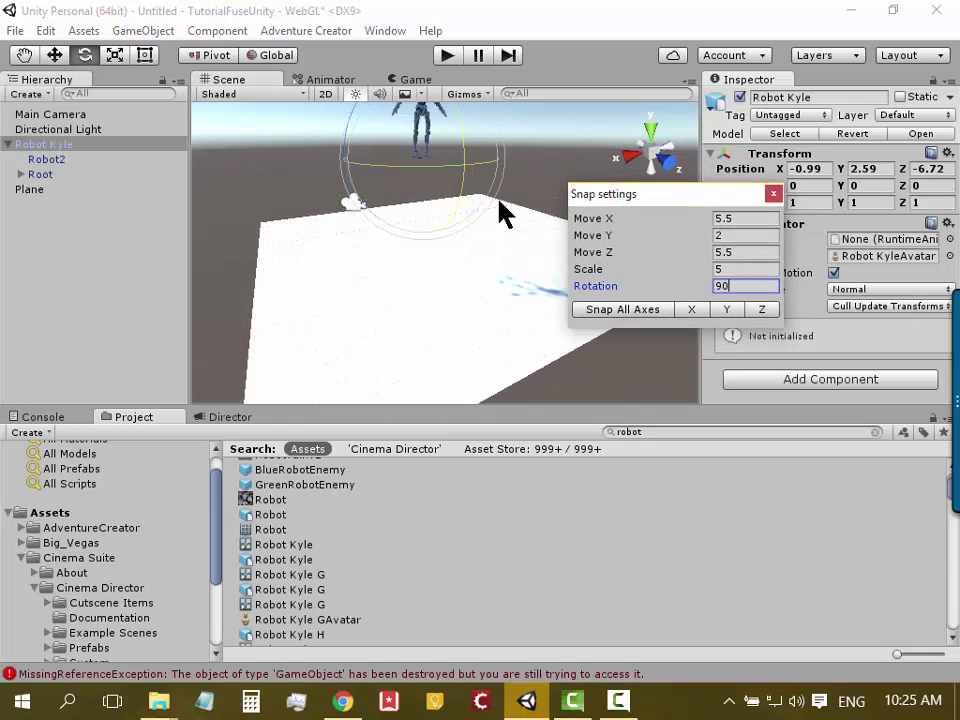
pyautogui.keyDown('alt'); pyautogui.moveTo(468, 152); pyautogui.dragTo(465, 186); pyautogui.keyUp('alt')
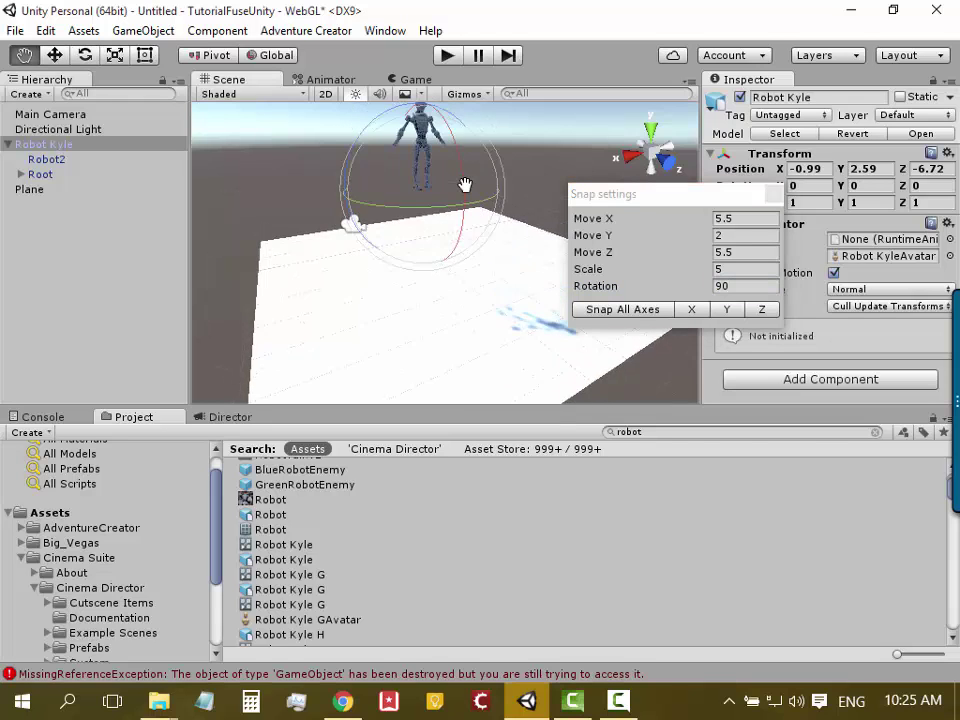
pyautogui.scroll(2, 467, 185)
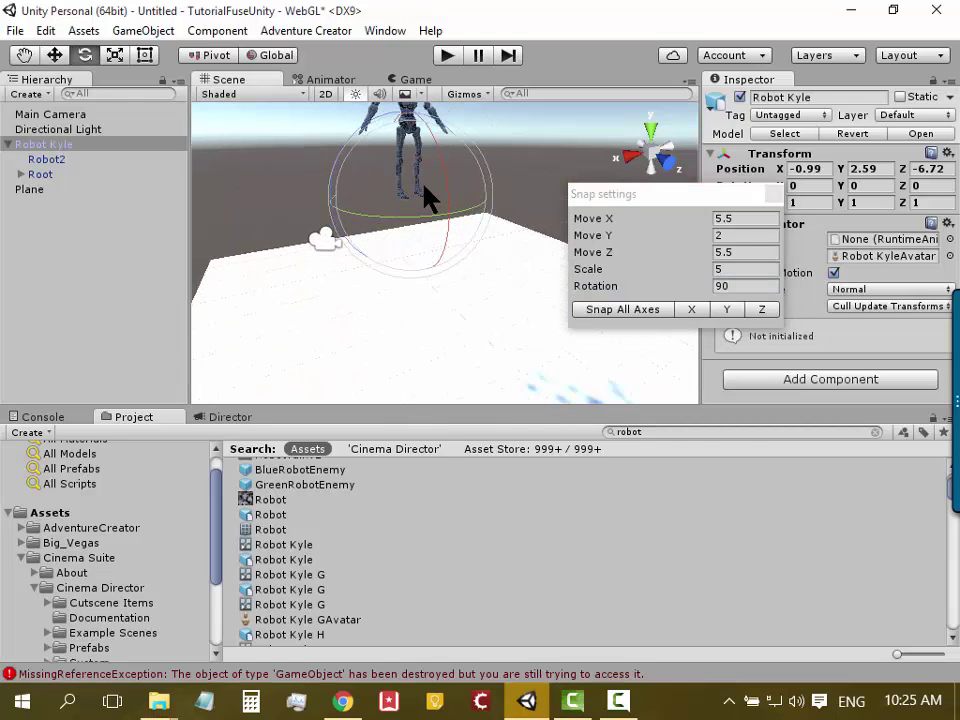
pyautogui.click(52, 55)
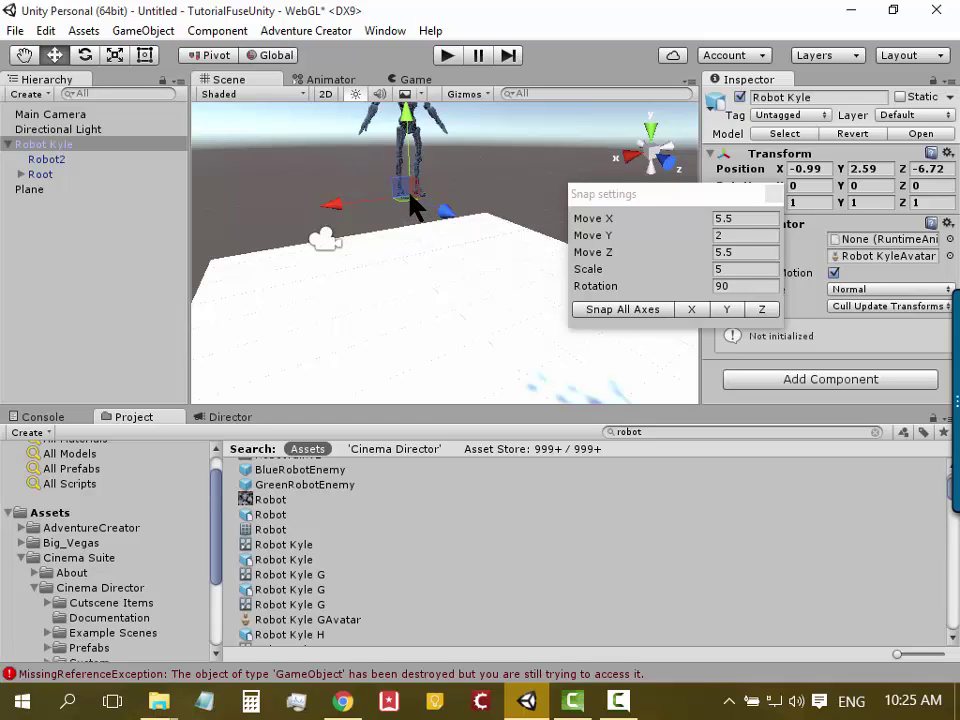
pyautogui.moveTo(412, 200)
pyautogui.mouseDown()
pyautogui.moveTo(410, 165)
pyautogui.moveTo(432, 192)
pyautogui.mouseUp()
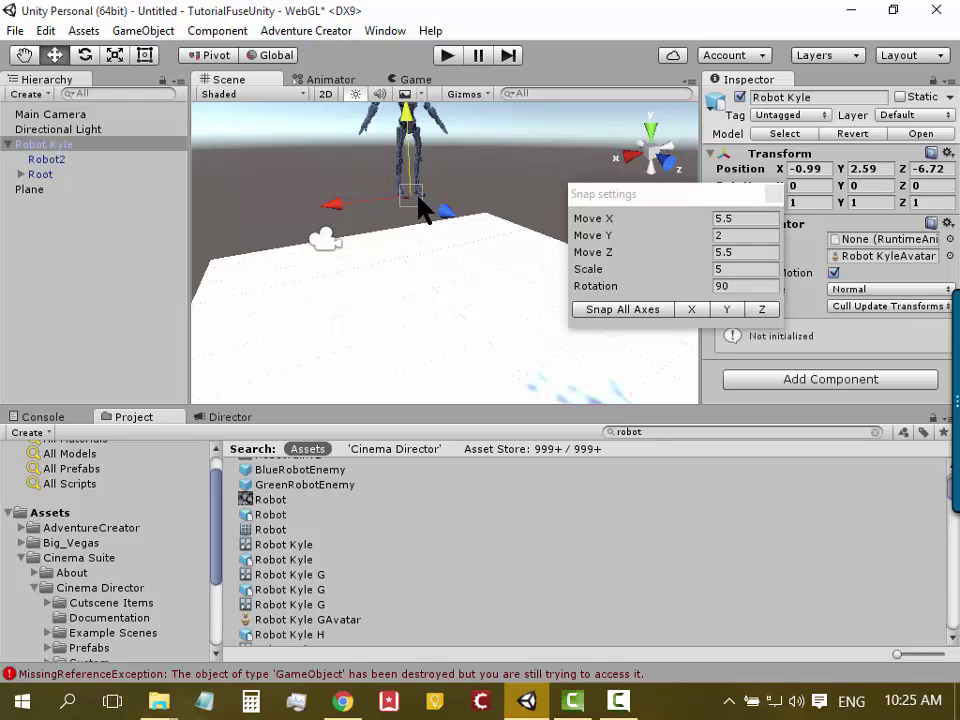
pyautogui.moveTo(418, 198)
pyautogui.mouseDown()
pyautogui.moveTo(431, 300)
pyautogui.moveTo(437, 245)
pyautogui.moveTo(486, 356)
pyautogui.moveTo(349, 325)
pyautogui.moveTo(476, 268)
pyautogui.moveTo(392, 386)
pyautogui.moveTo(480, 285)
pyautogui.moveTo(333, 290)
pyautogui.moveTo(465, 321)
pyautogui.moveTo(422, 306)
pyautogui.moveTo(392, 324)
pyautogui.moveTo(403, 283)
pyautogui.moveTo(388, 204)
pyautogui.moveTo(394, 140)
pyautogui.mouseUp()
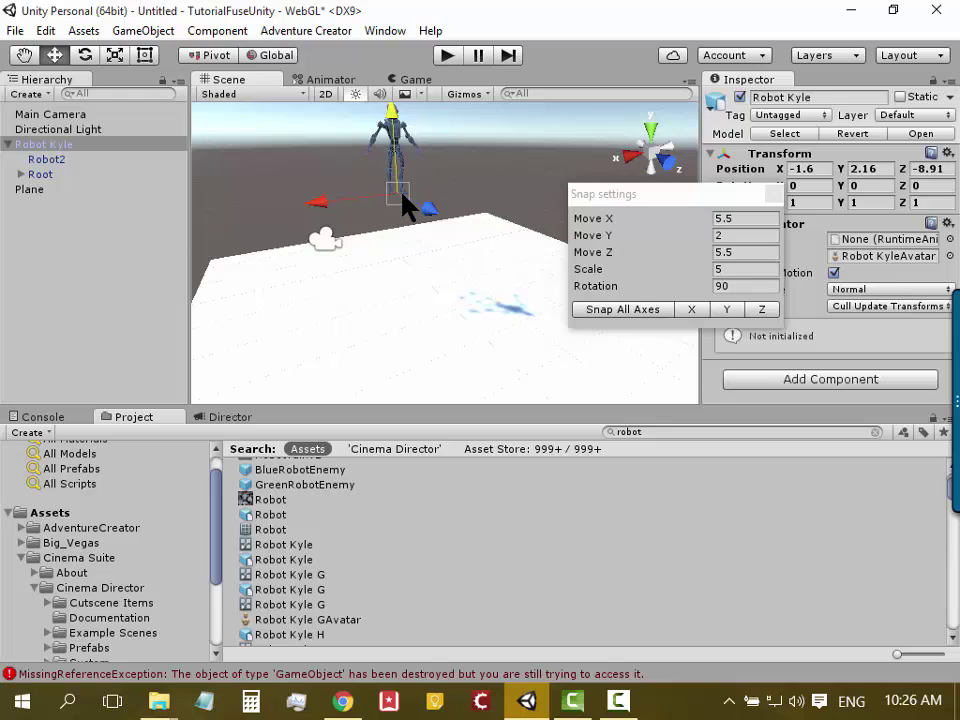
# Drag Robot Kyle with the Move gizmo down, left, then up to float above the plane
pyautogui.moveTo(396, 192)
pyautogui.mouseDown()
pyautogui.moveTo(440, 318)
pyautogui.moveTo(413, 321)
pyautogui.mouseUp()
pyautogui.moveTo(417, 249); pyautogui.dragTo(411, 176)
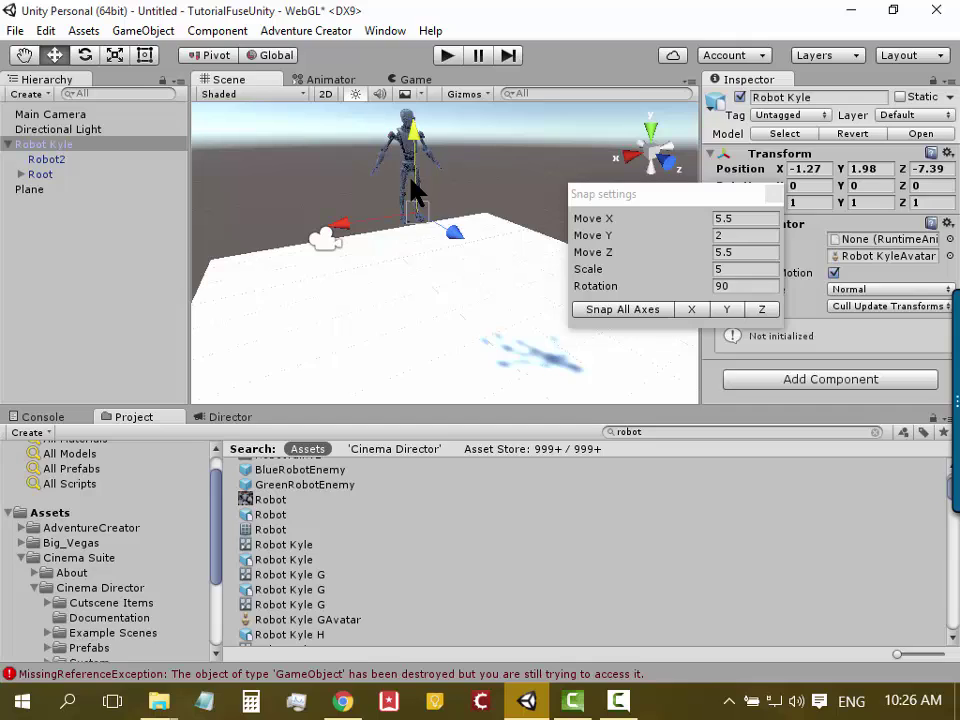
pyautogui.moveTo(413, 190); pyautogui.dragTo(430, 170)
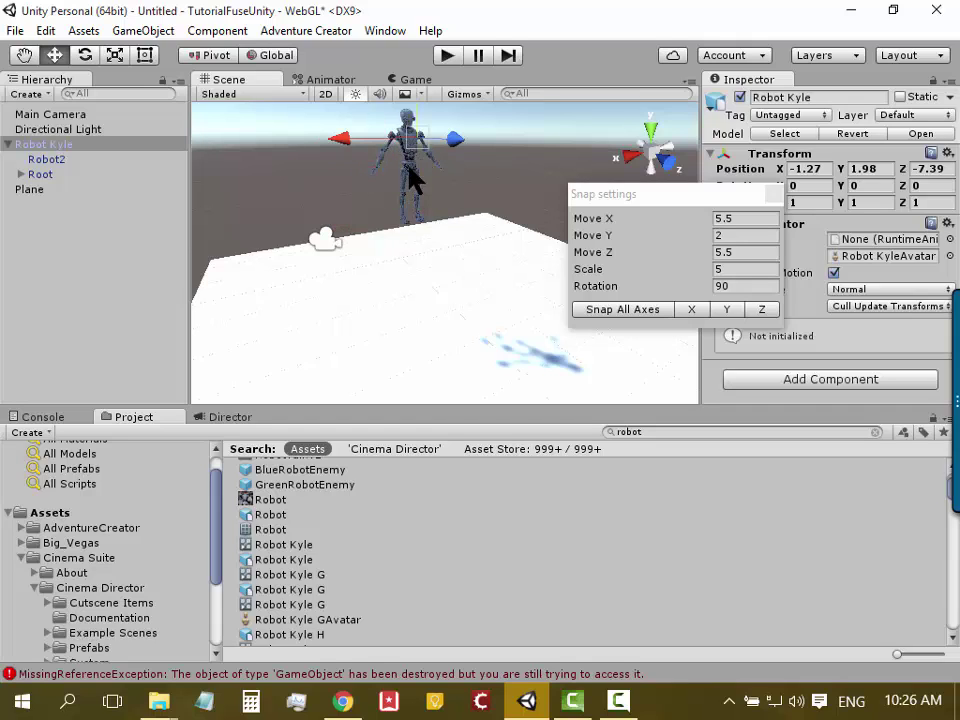
pyautogui.moveTo(420, 150); pyautogui.dragTo(420, 250)
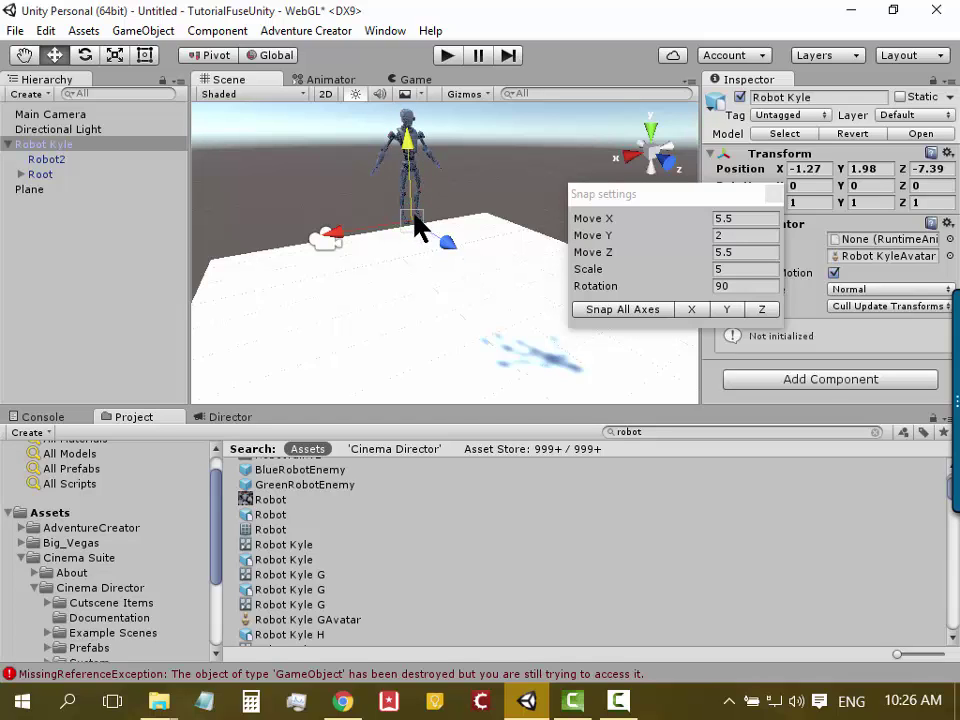
pyautogui.moveTo(414, 215)
pyautogui.mouseDown()
pyautogui.moveTo(412, 170)
pyautogui.moveTo(488, 413)
pyautogui.mouseUp()
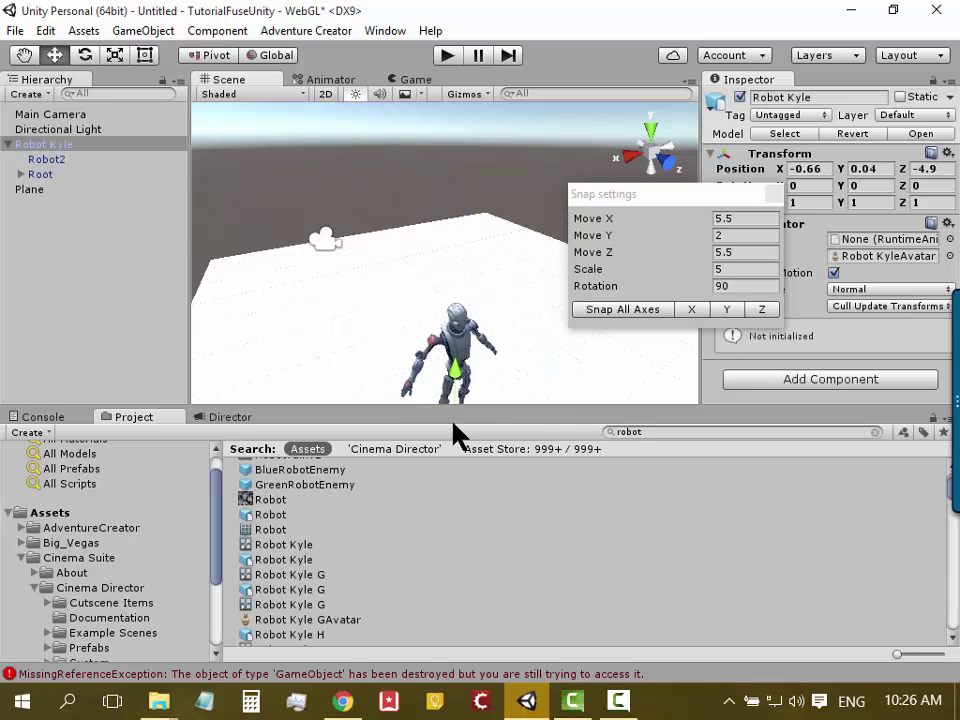
pyautogui.moveTo(487, 412); pyautogui.dragTo(430, 188)
# Close the Snap settings window and lower Robot Kyle onto the plane at -0.91, 0.04, -6.71
pyautogui.click(478, 330)
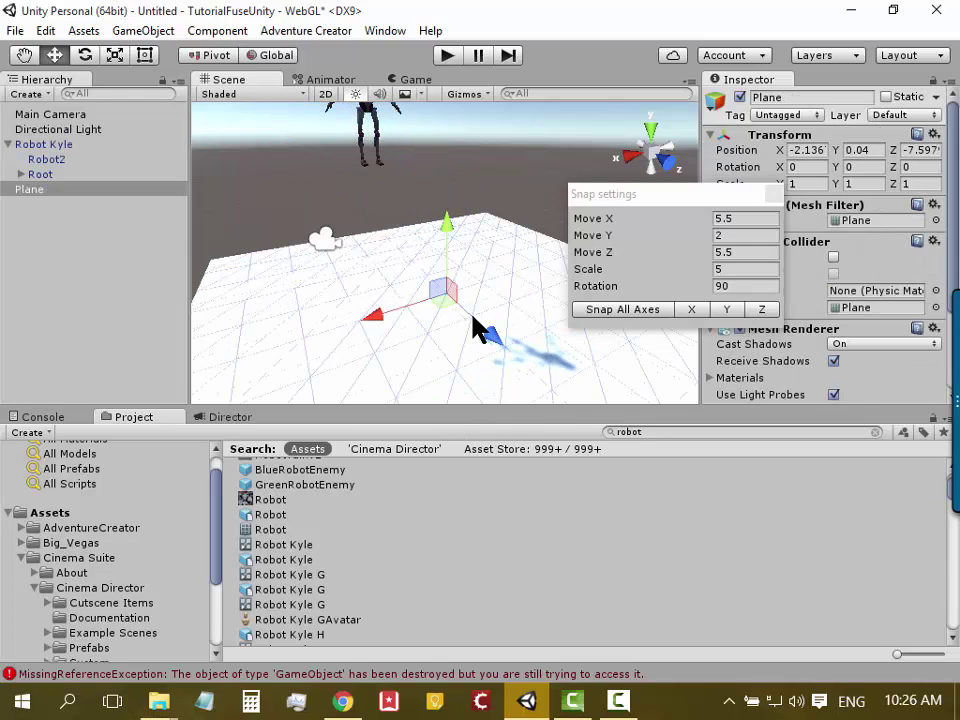
pyautogui.click(774, 193)
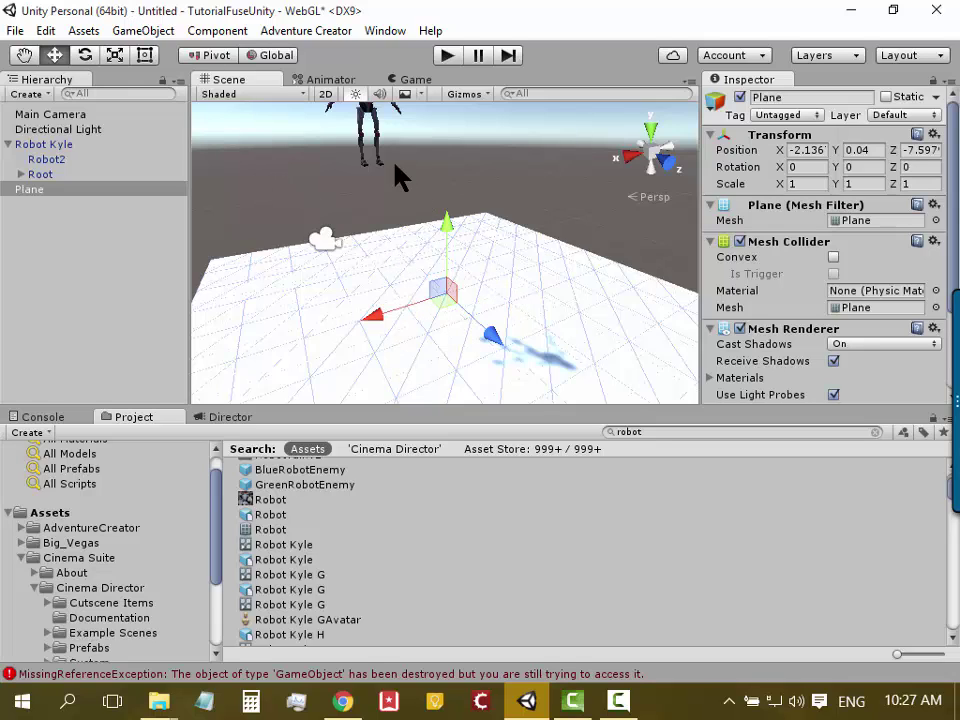
pyautogui.click(370, 122)
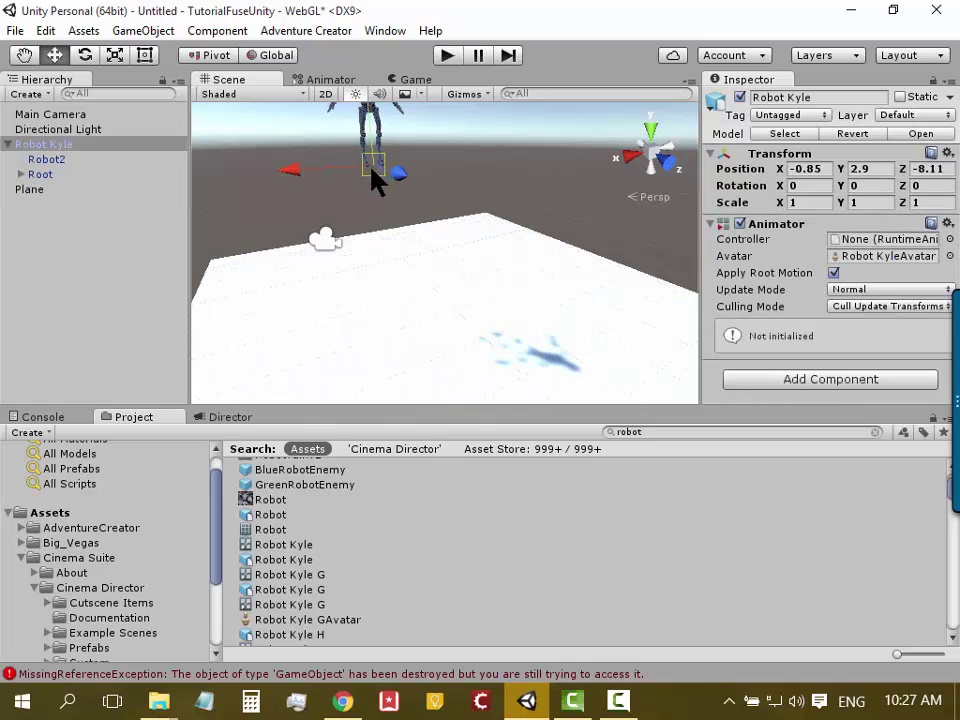
pyautogui.moveTo(369, 168)
pyautogui.mouseDown()
pyautogui.moveTo(373, 268)
pyautogui.moveTo(424, 361)
pyautogui.moveTo(515, 249)
pyautogui.moveTo(415, 338)
pyautogui.moveTo(480, 310)
pyautogui.moveTo(454, 342)
pyautogui.moveTo(414, 343)
pyautogui.mouseUp()
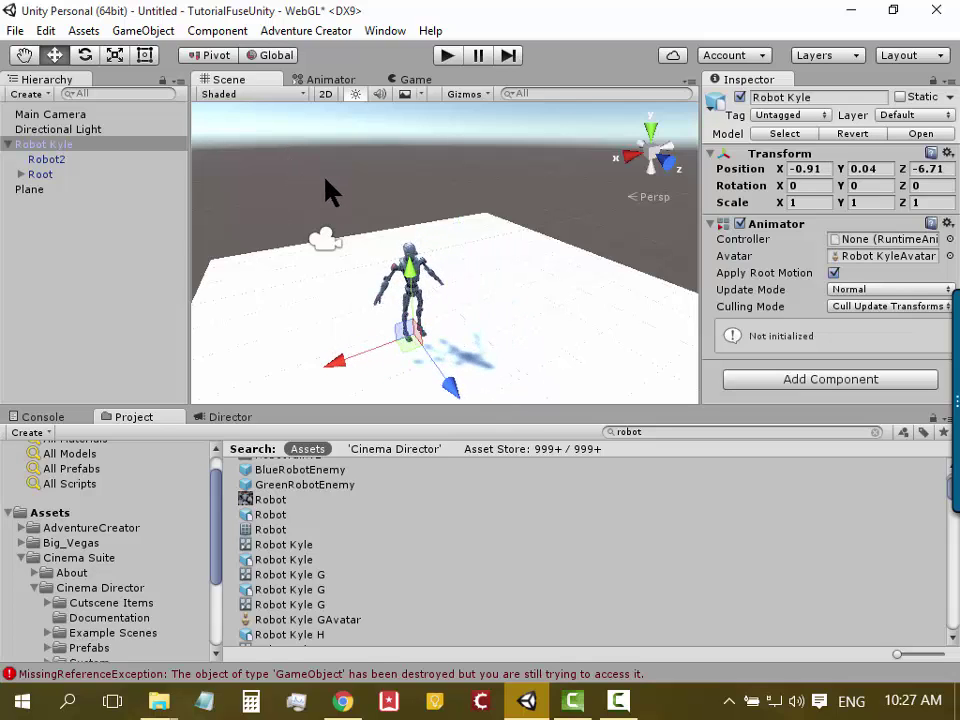
pyautogui.click(373, 197)
# Orbit to a high angled view of the plane, then select Robot Kyle's empty Animator Controller field
pyautogui.moveTo(425, 270)
pyautogui.keyDown('alt'); pyautogui.mouseDown()
pyautogui.moveTo(531, 303)
pyautogui.moveTo(628, 231)
pyautogui.mouseUp(); pyautogui.keyUp('alt')
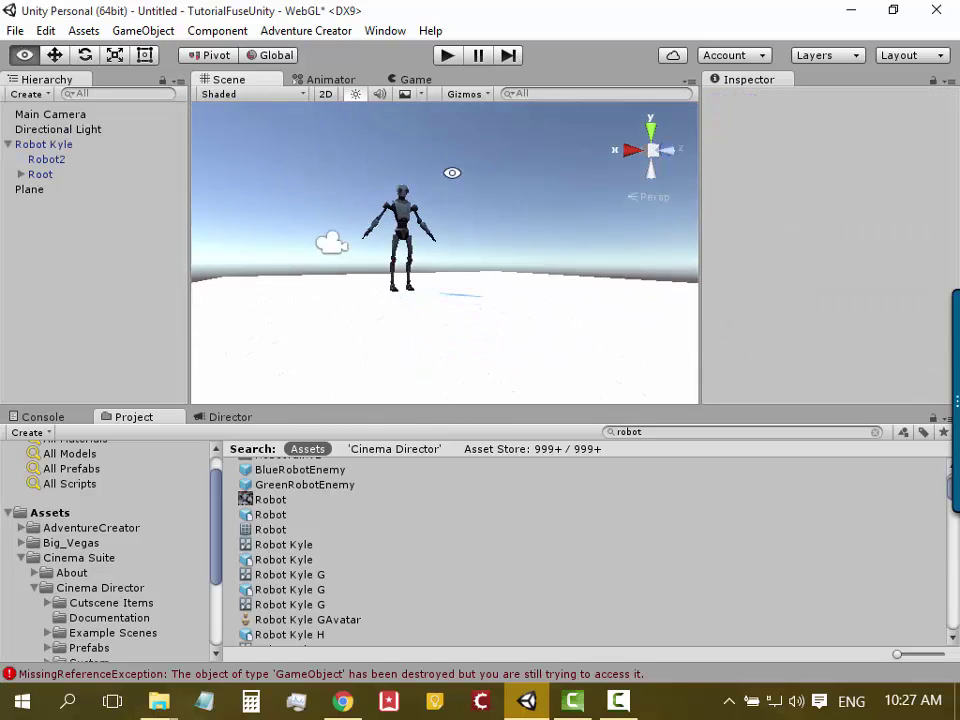
pyautogui.moveTo(382, 187)
pyautogui.keyDown('alt'); pyautogui.mouseDown()
pyautogui.moveTo(463, 238)
pyautogui.moveTo(456, 214)
pyautogui.mouseUp(); pyautogui.keyUp('alt')
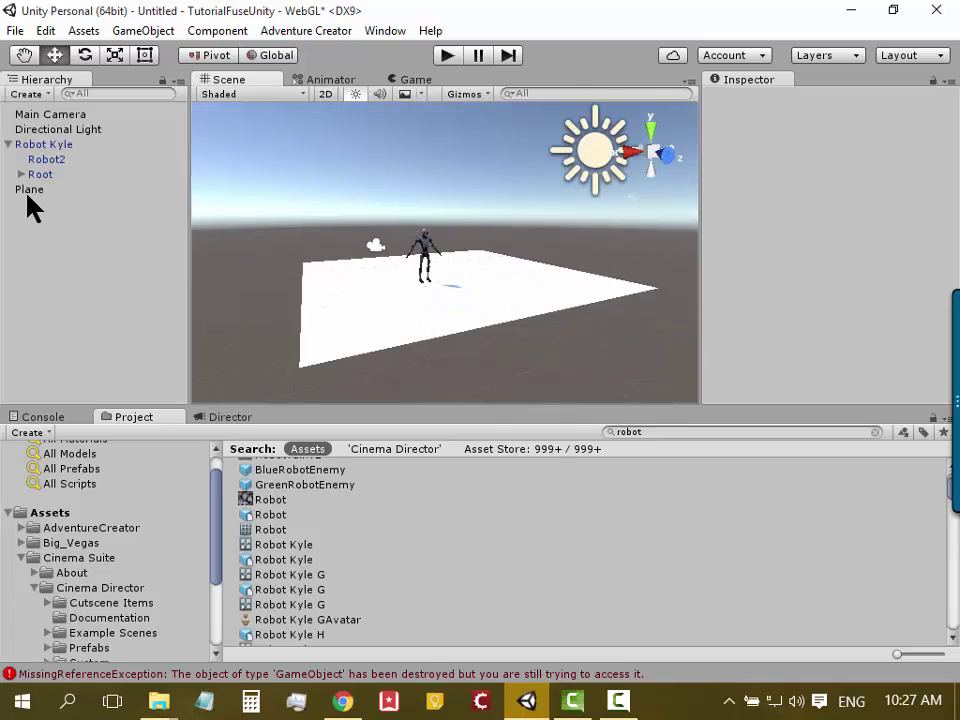
pyautogui.click(33, 145)
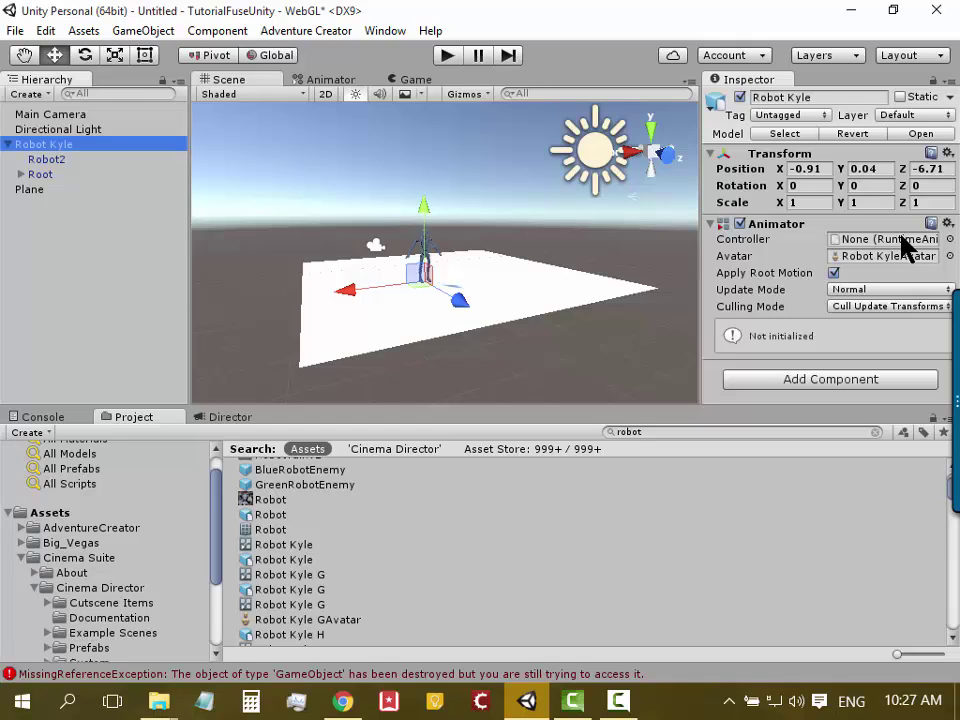
pyautogui.click(750, 241)
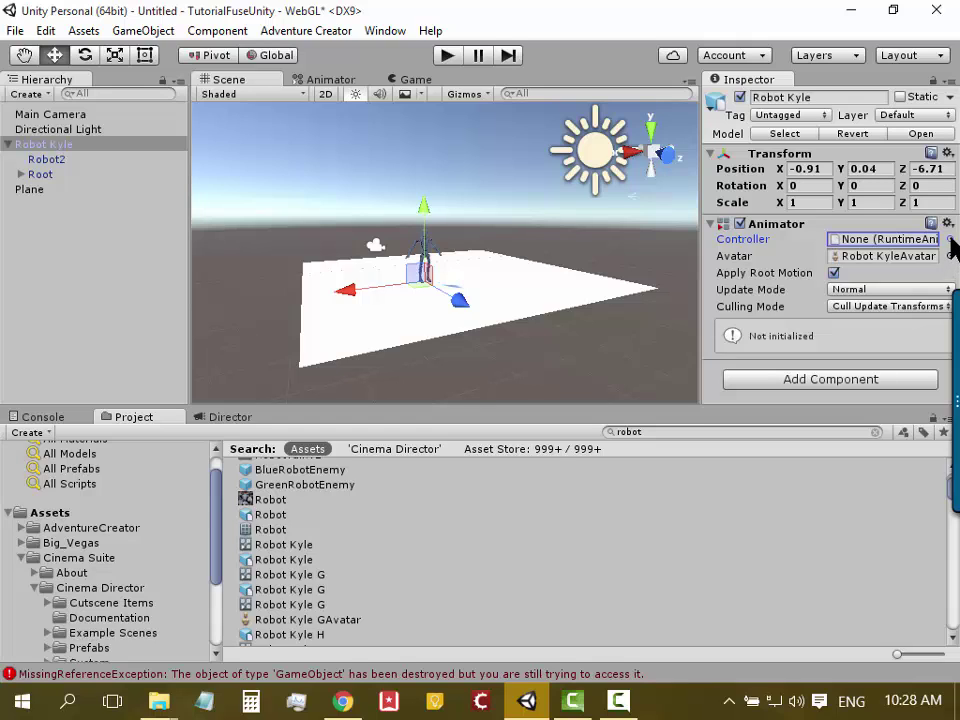
# Pick the Robot Kyle controller from the RuntimeAnimatorController list for Robot Kyle's Animator
pyautogui.click(949, 239)
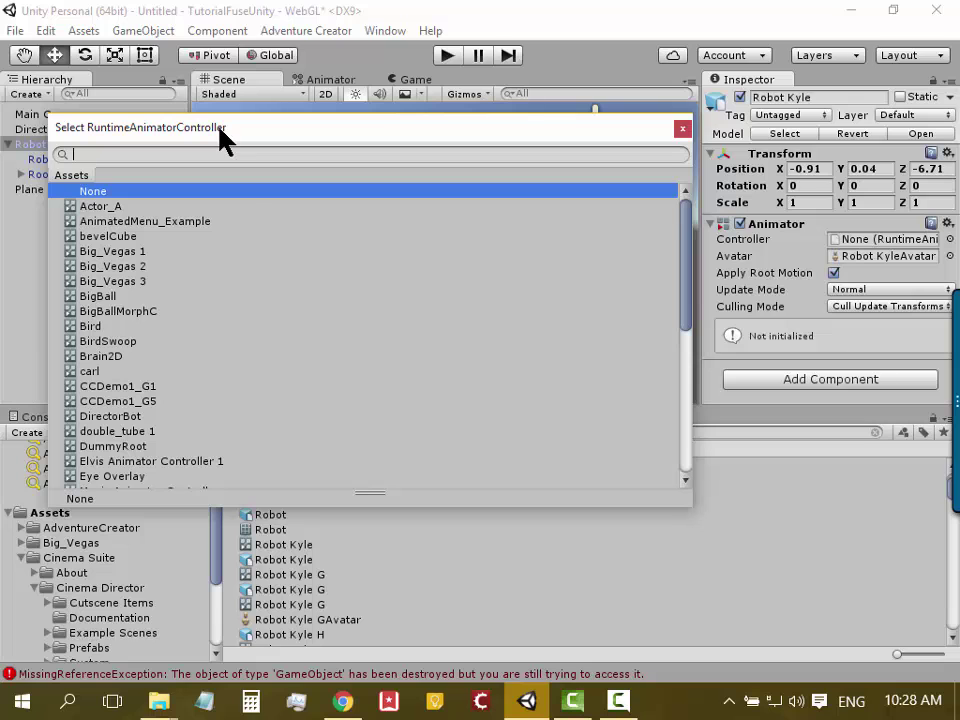
pyautogui.moveTo(222, 140); pyautogui.dragTo(192, 133)
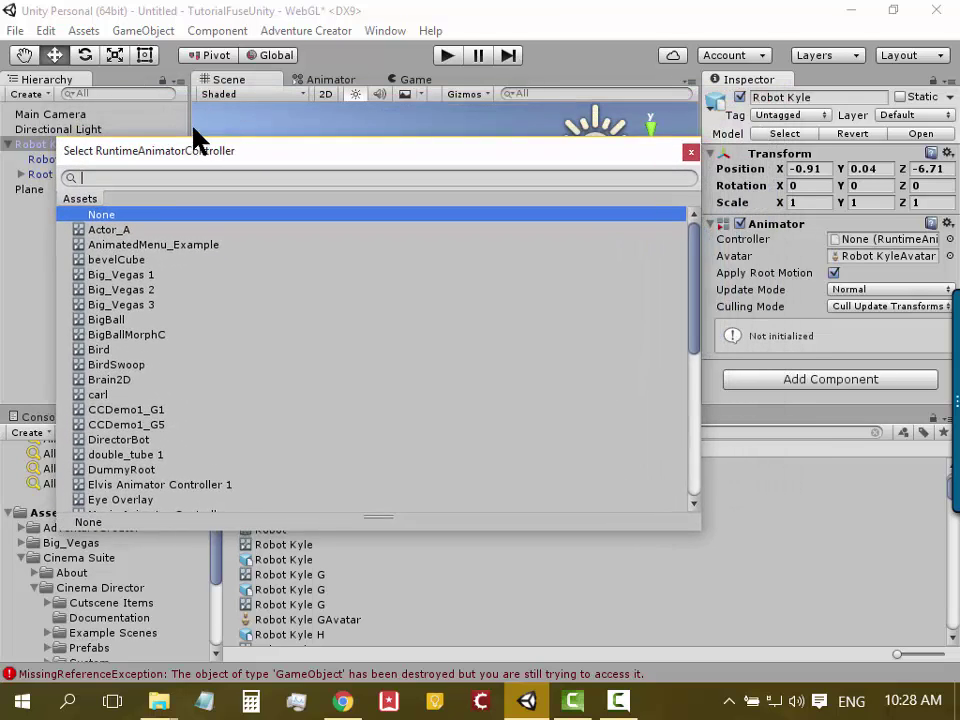
pyautogui.scroll(-2, 127, 262)
pyautogui.scroll(-3, 127, 262)
pyautogui.scroll(-4, 127, 262)
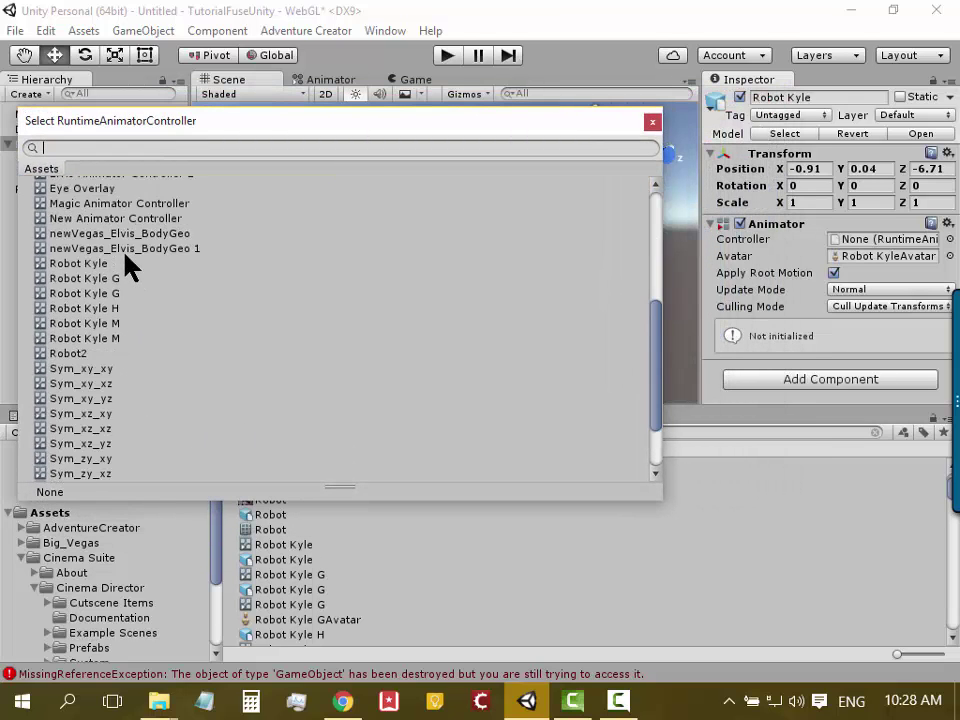
pyautogui.scroll(-4, 127, 262)
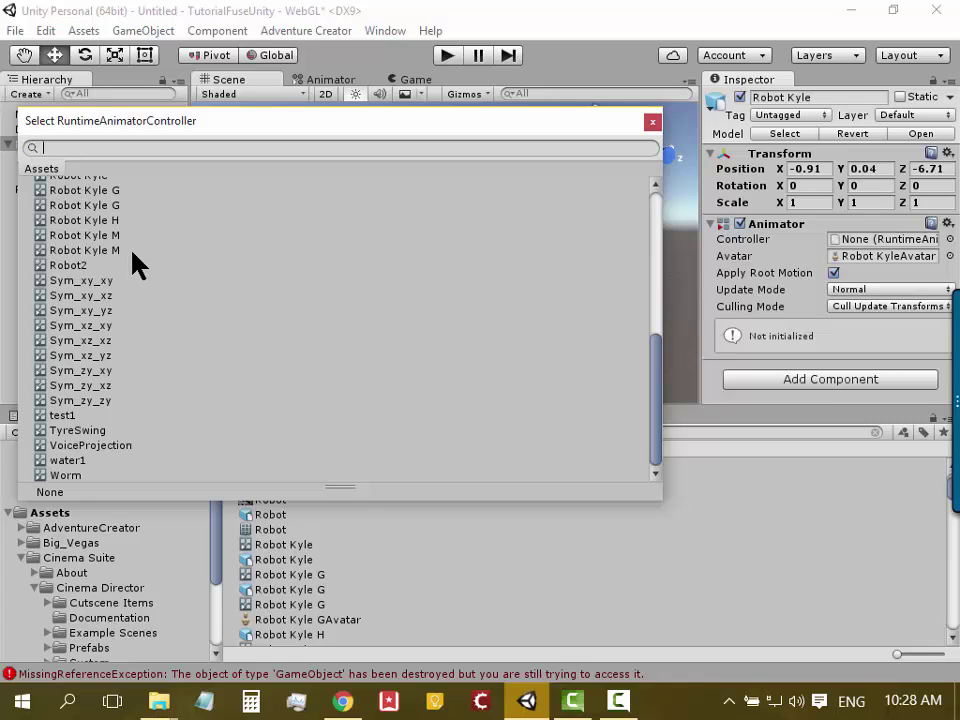
pyautogui.scroll(2, 133, 262)
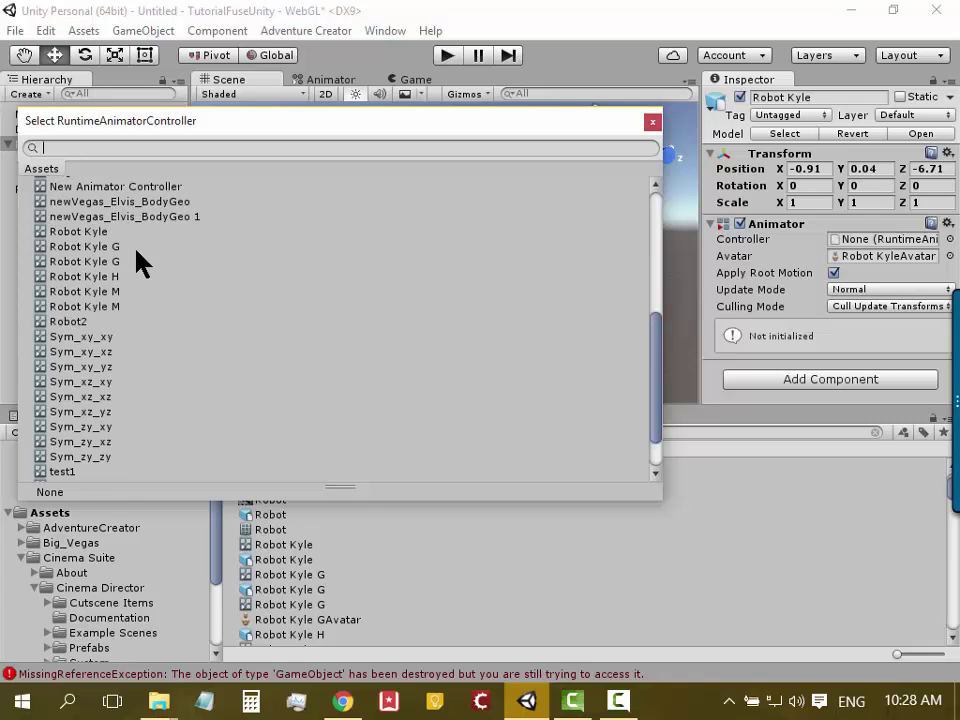
pyautogui.scroll(-2, 136, 262)
pyautogui.scroll(4, 136, 264)
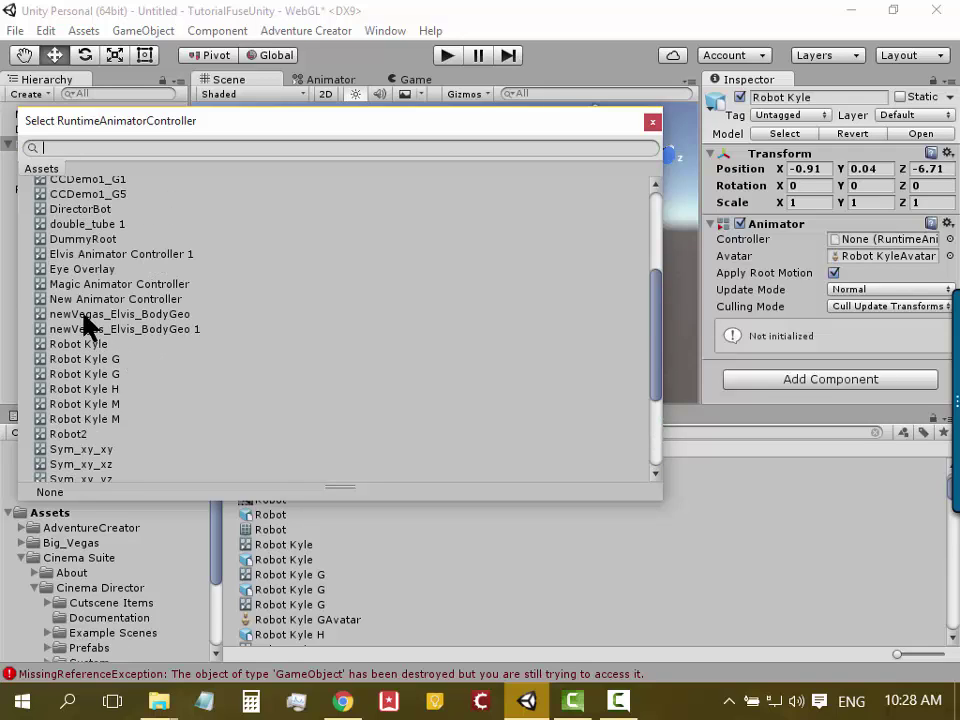
pyautogui.click(88, 212)
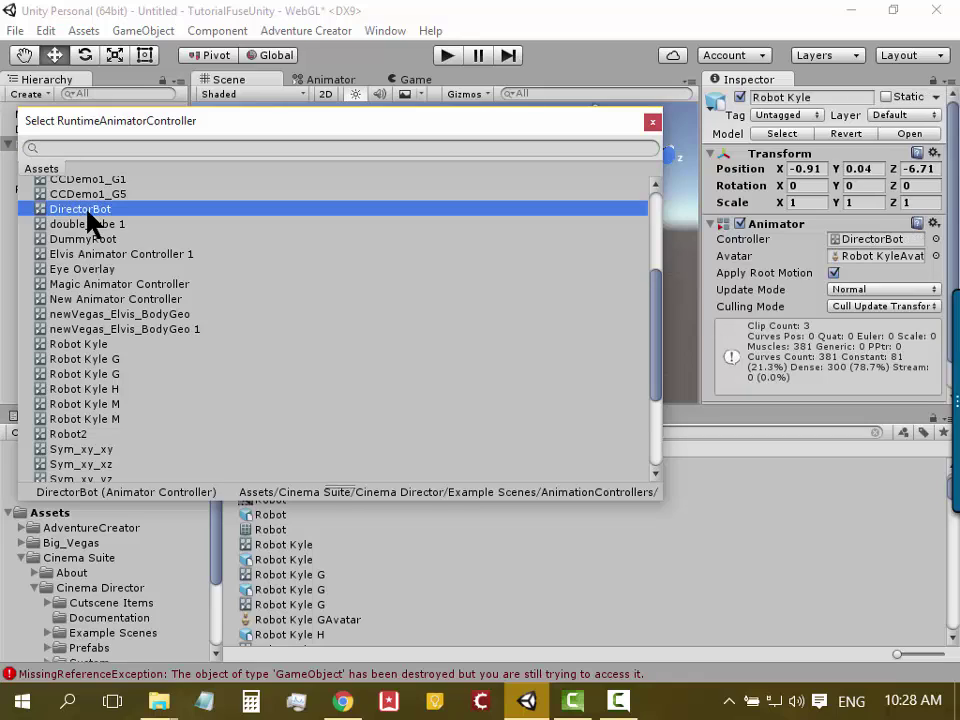
pyautogui.click(100, 345)
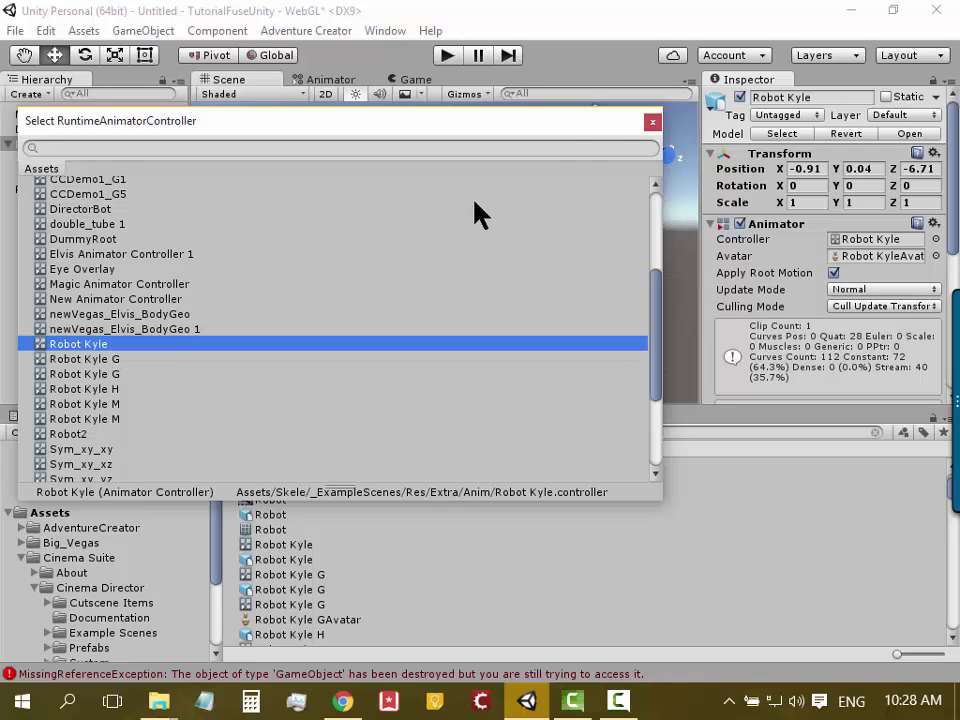
pyautogui.click(652, 122)
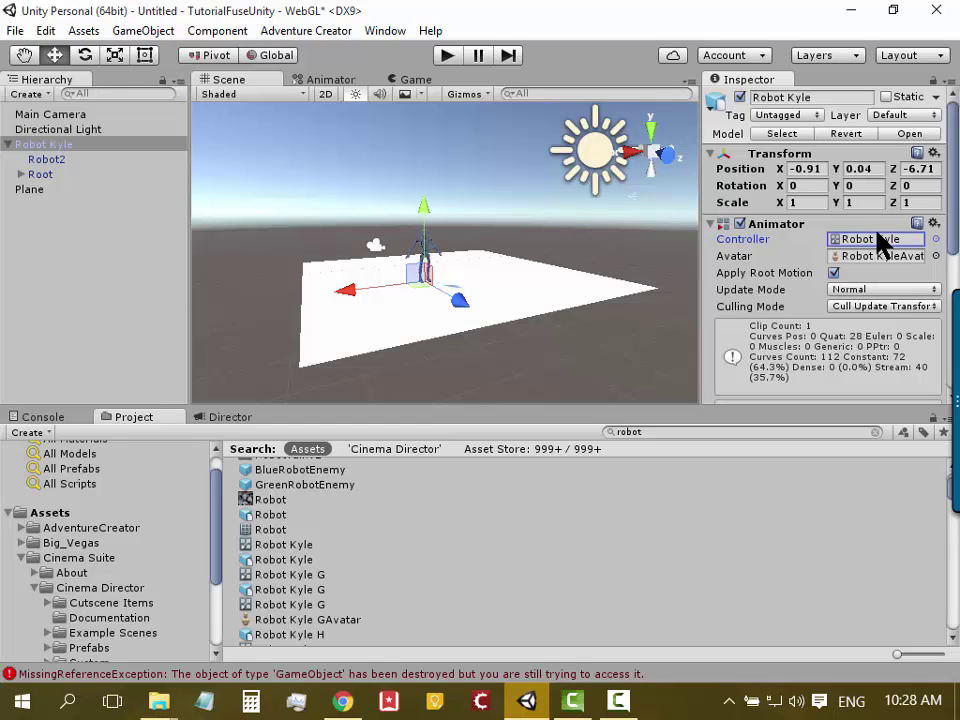
# Replace the Robot Kyle controller with DirectorBot in Robot Kyle's Animator via the object picker
pyautogui.click(780, 225)
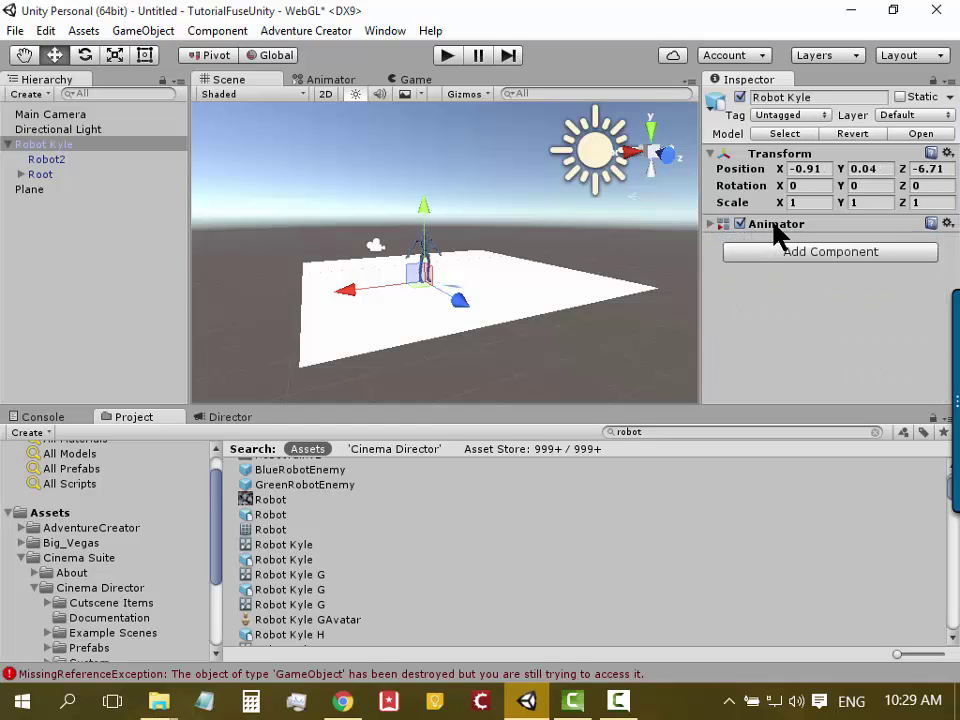
pyautogui.click(712, 225)
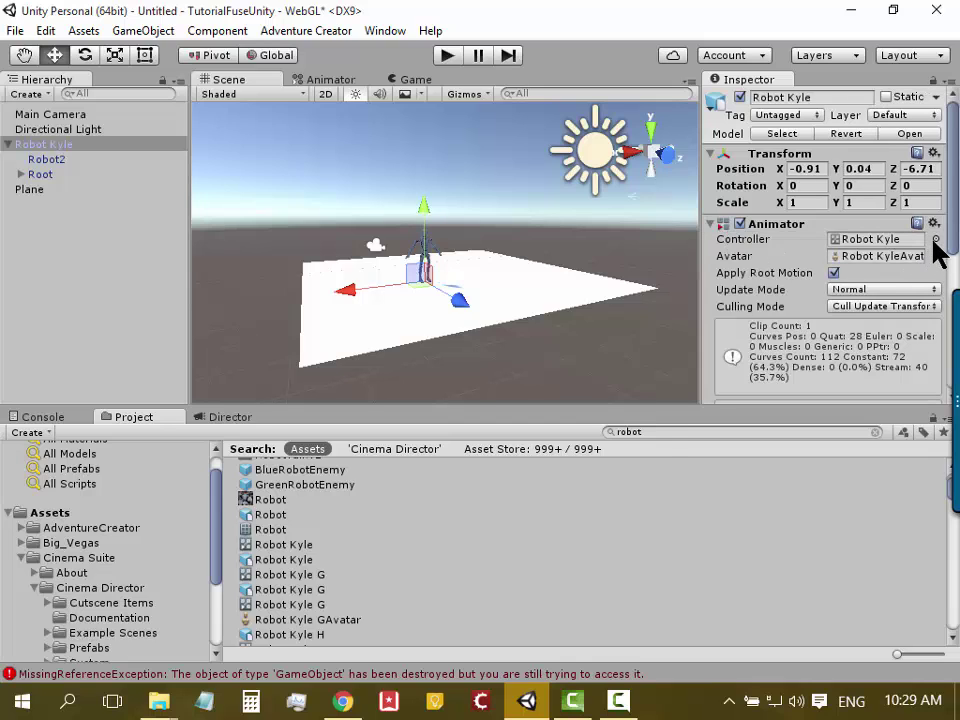
pyautogui.click(936, 239)
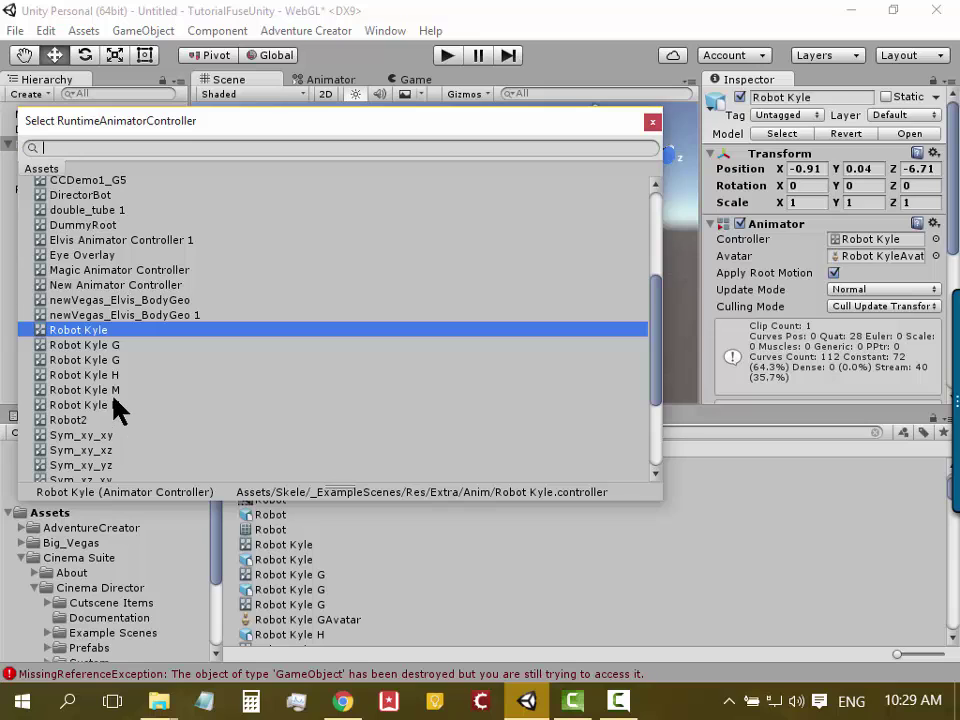
pyautogui.scroll(3, 115, 405)
pyautogui.scroll(-1, 115, 405)
pyautogui.scroll(-3, 115, 405)
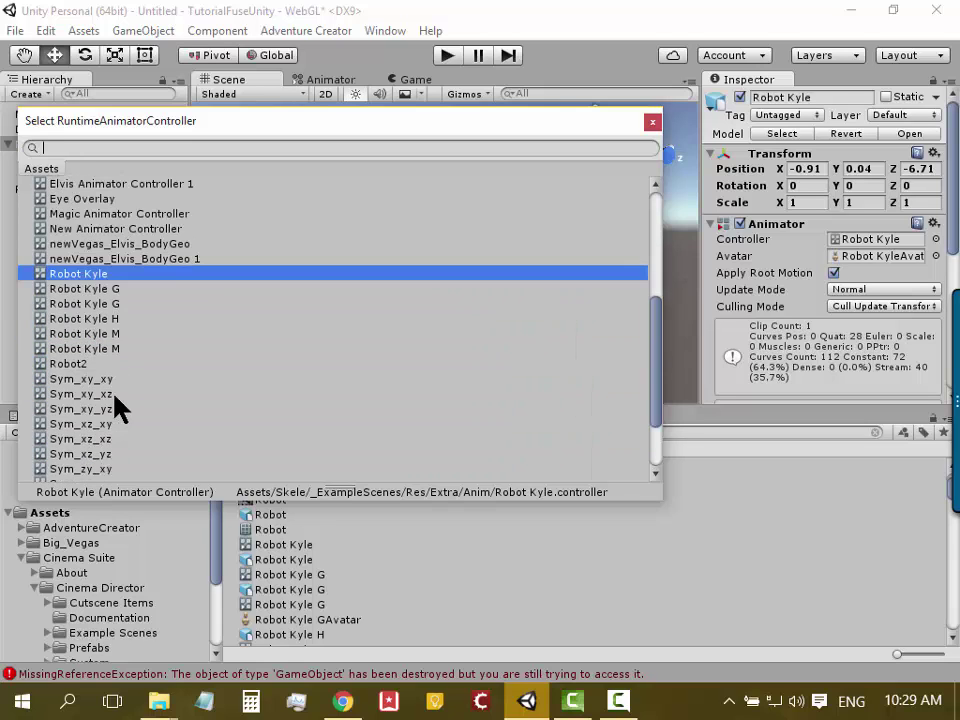
pyautogui.scroll(5, 115, 405)
pyautogui.scroll(1, 115, 405)
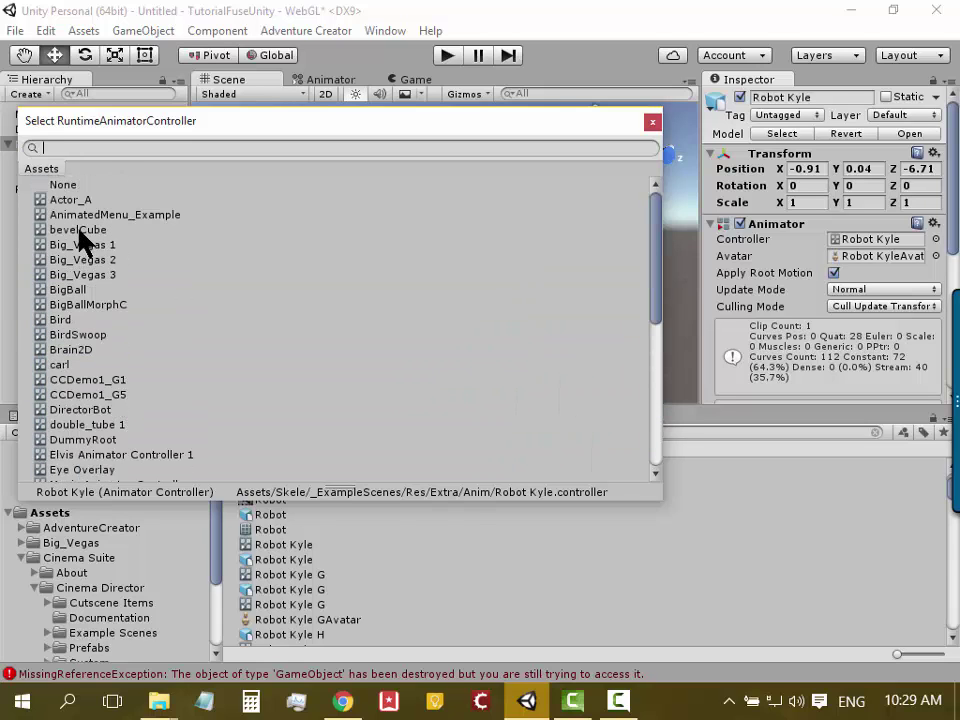
pyautogui.scroll(-3, 79, 240)
pyautogui.click(98, 297)
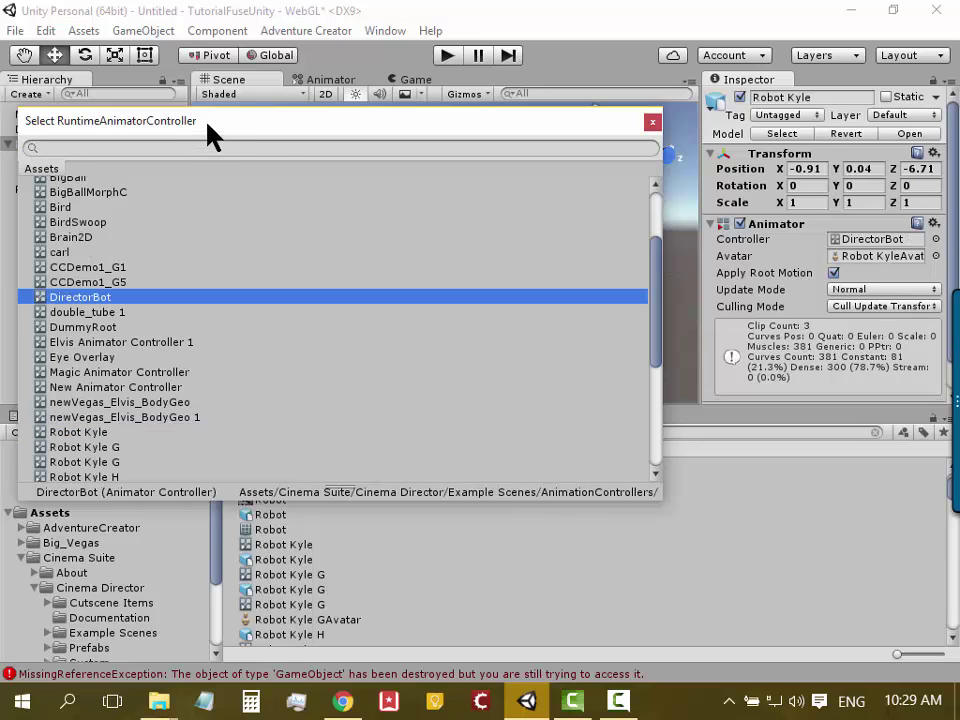
pyautogui.moveTo(207, 124); pyautogui.dragTo(325, 133)
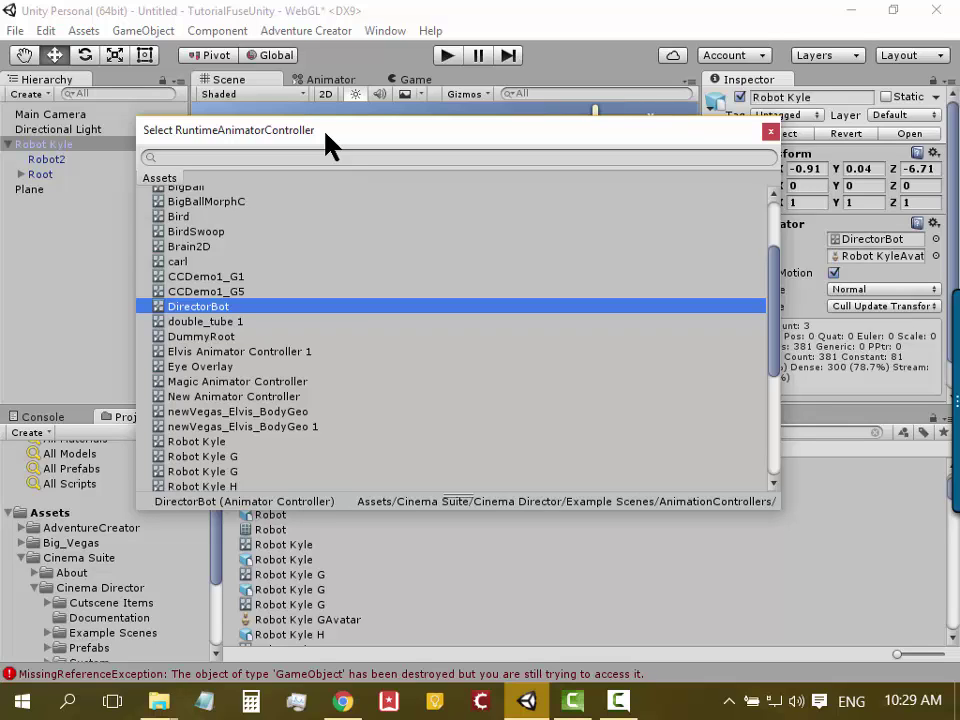
pyautogui.moveTo(330, 145); pyautogui.dragTo(270, 127)
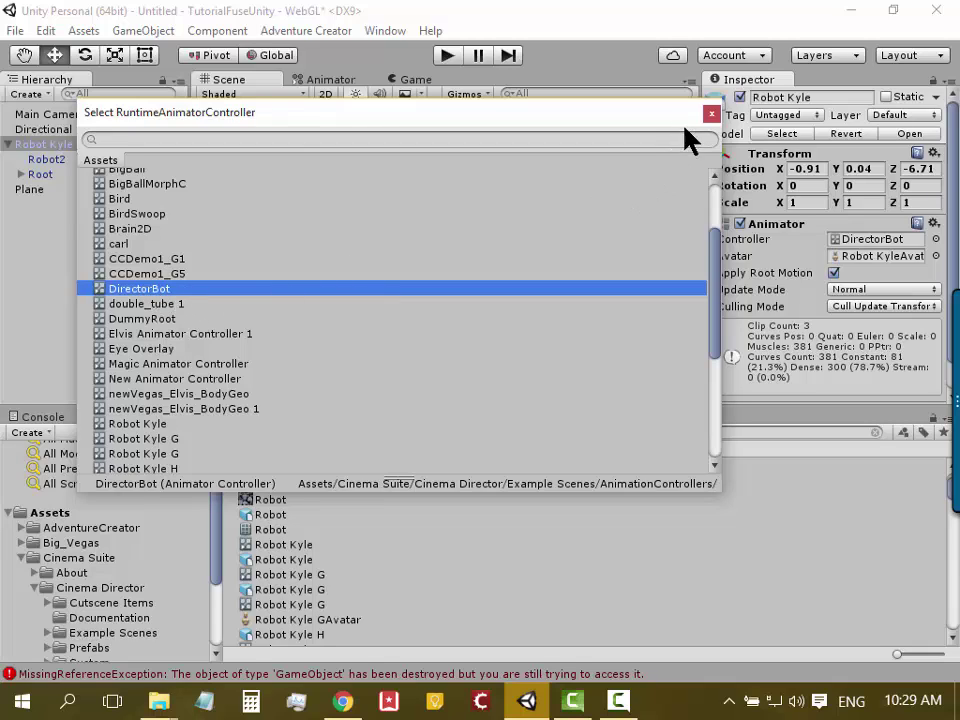
pyautogui.click(710, 114)
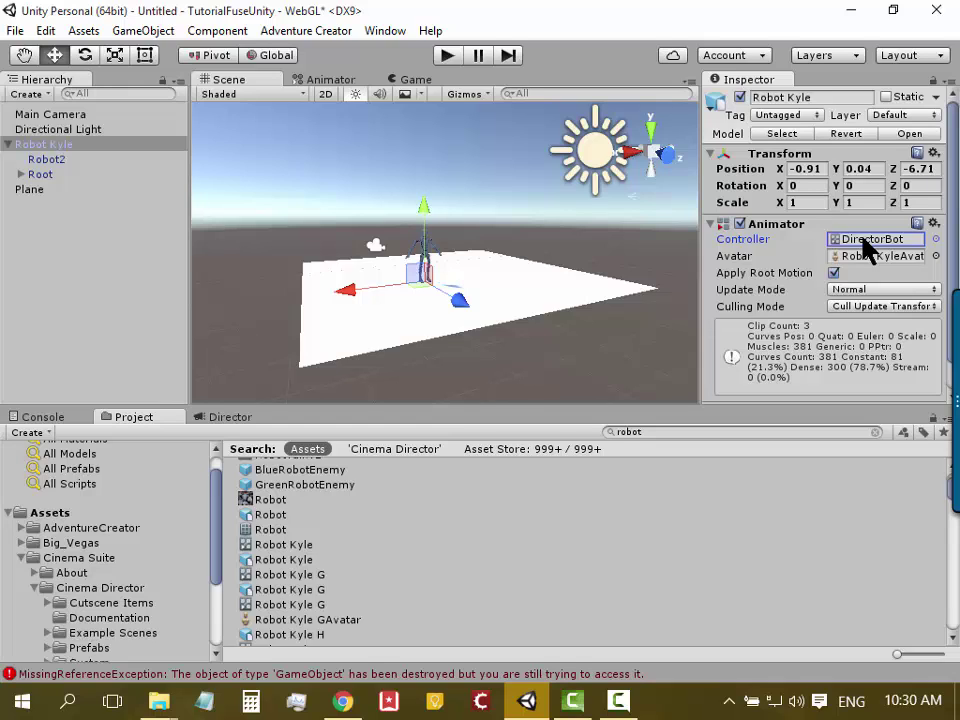
# Open the DirectorBot state graph and select its Dance state
pyautogui.click(872, 252)
pyautogui.doubleClick(872, 252)
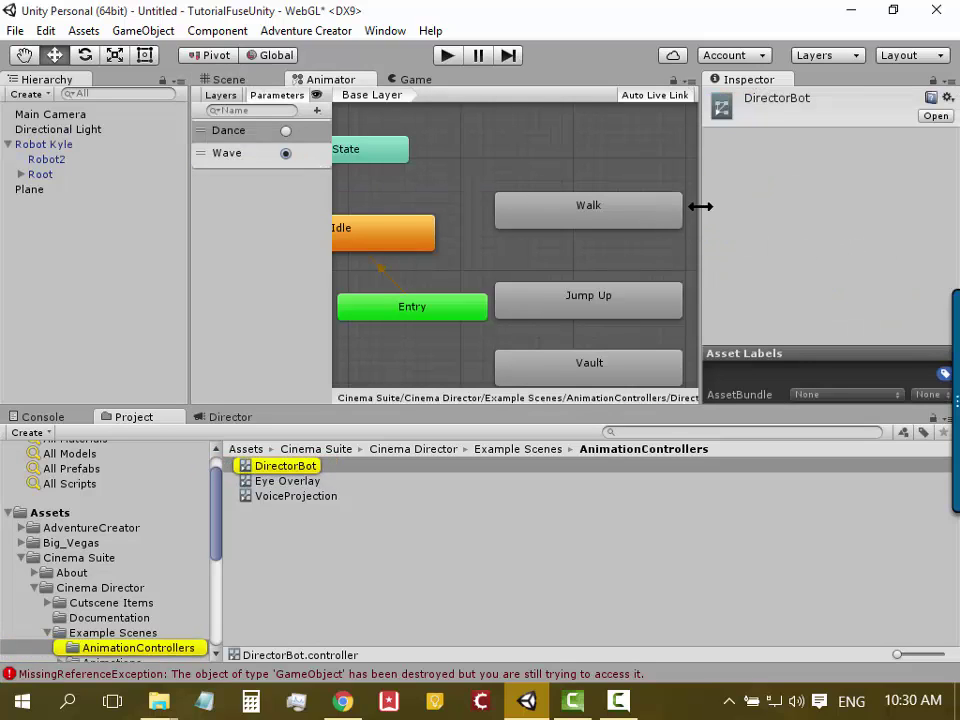
pyautogui.moveTo(560, 175); pyautogui.dragTo(520, 210, button='middle')
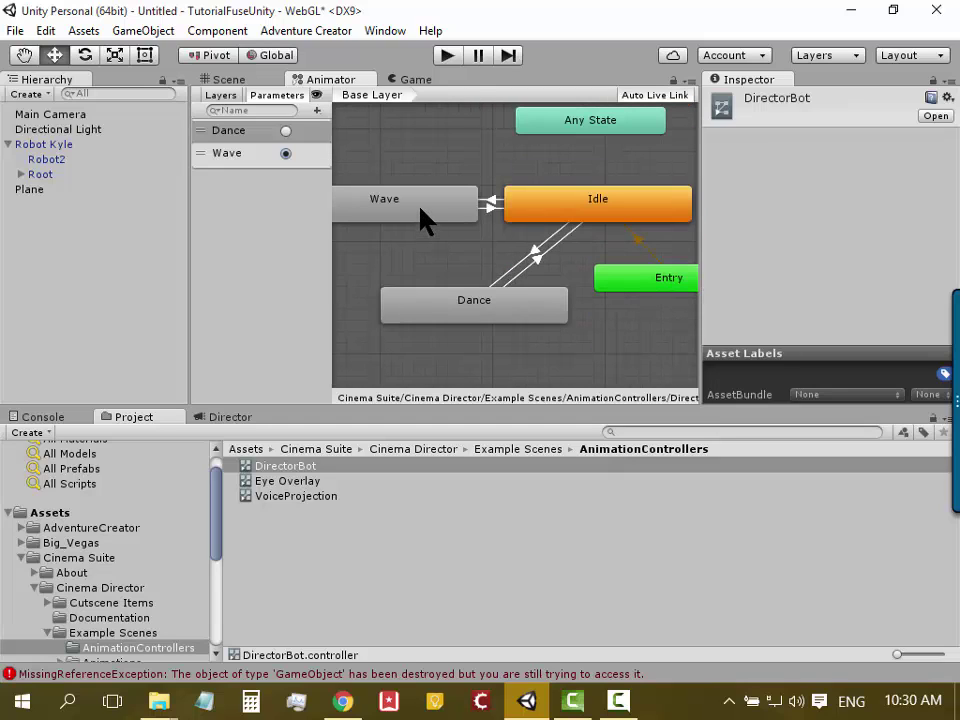
pyautogui.click(286, 154)
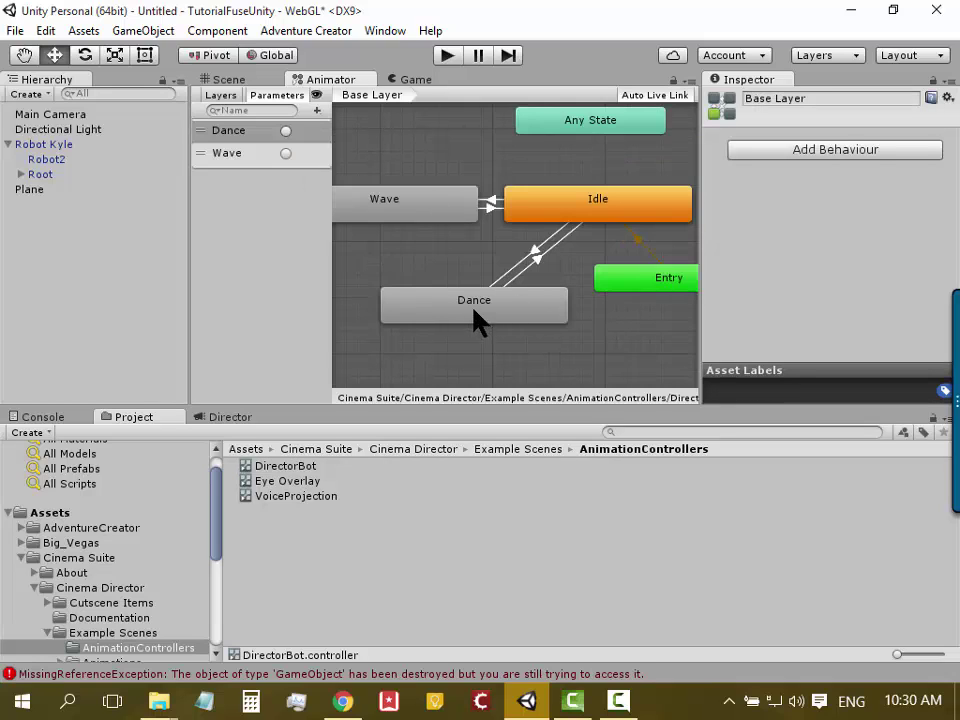
pyautogui.click(478, 318)
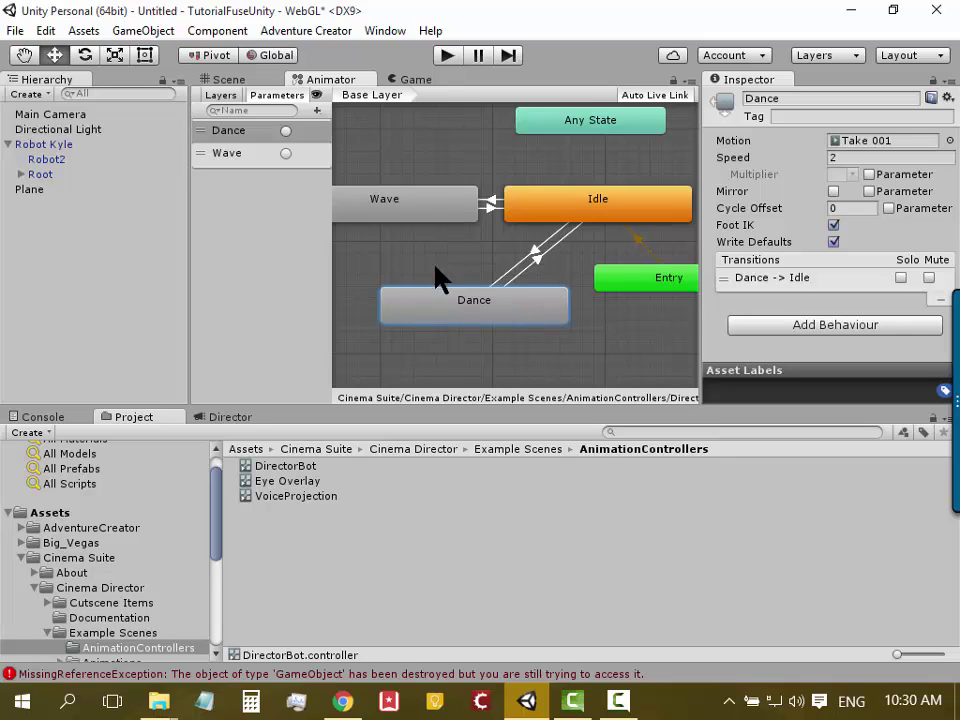
# Locate the Dance state's Take 001 motion clip and play its preview
pyautogui.click(886, 141)
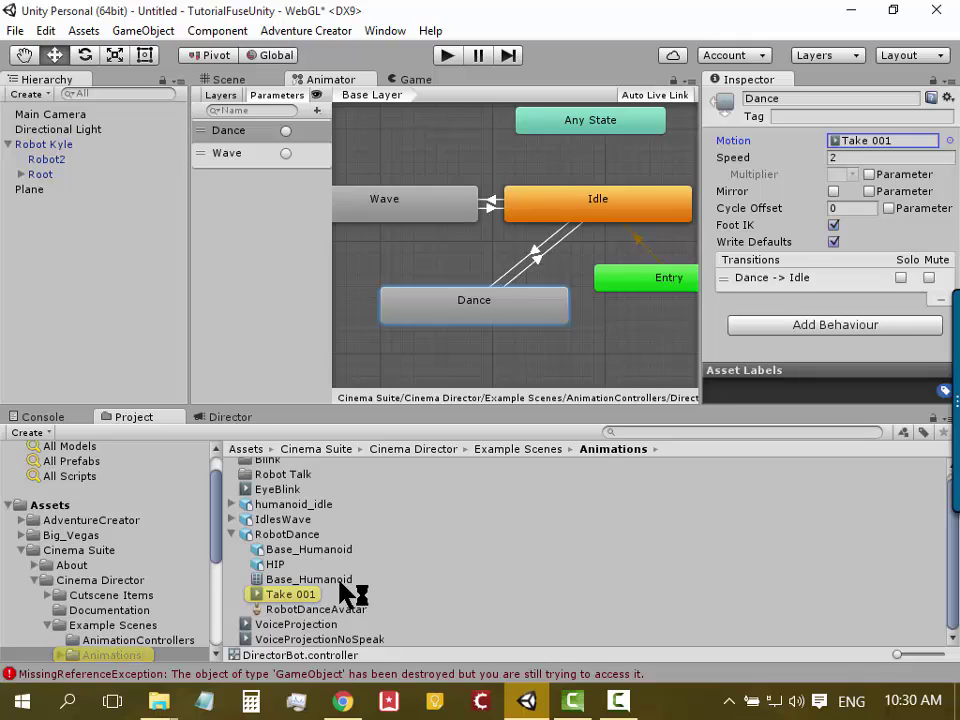
pyautogui.click(905, 143)
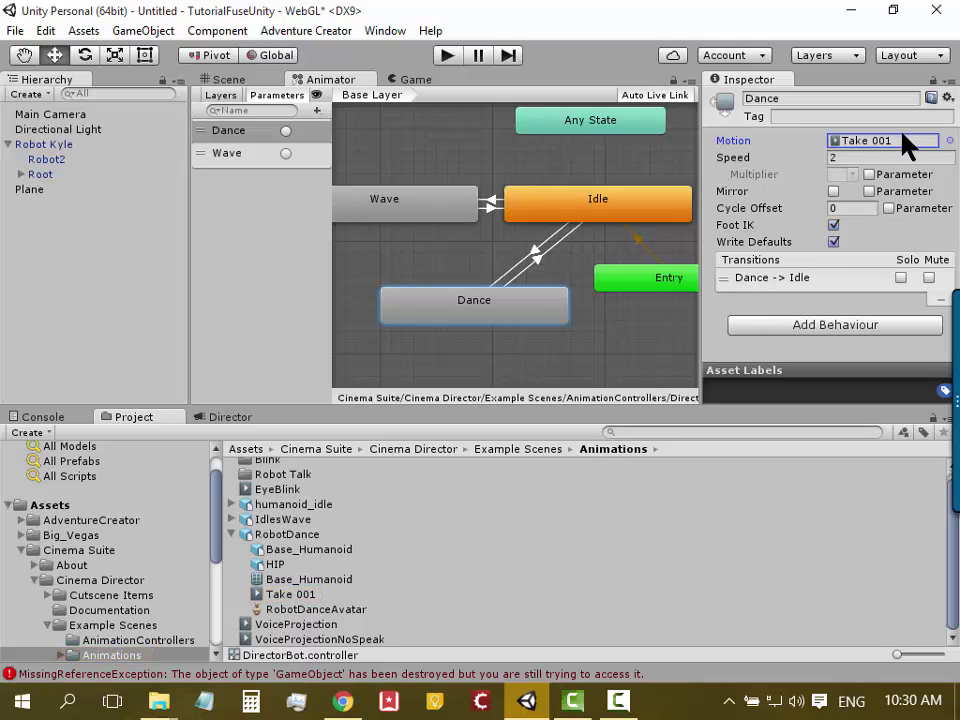
pyautogui.click(285, 597)
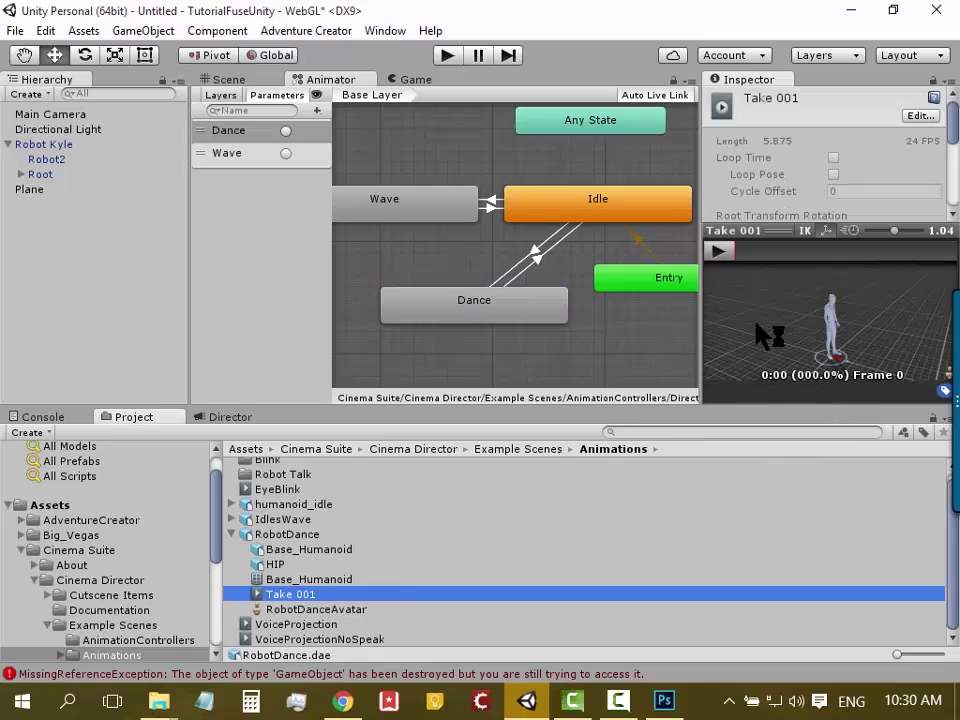
pyautogui.click(719, 251)
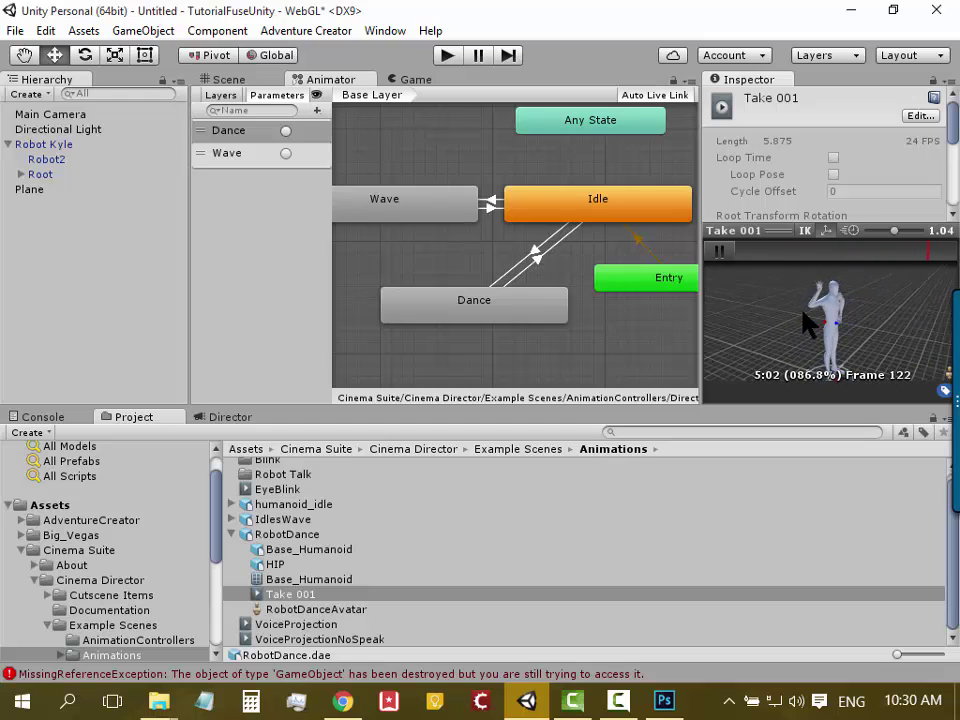
# Return to the Dance state and ping its Take 001 motion in the Project window again
pyautogui.click(490, 318)
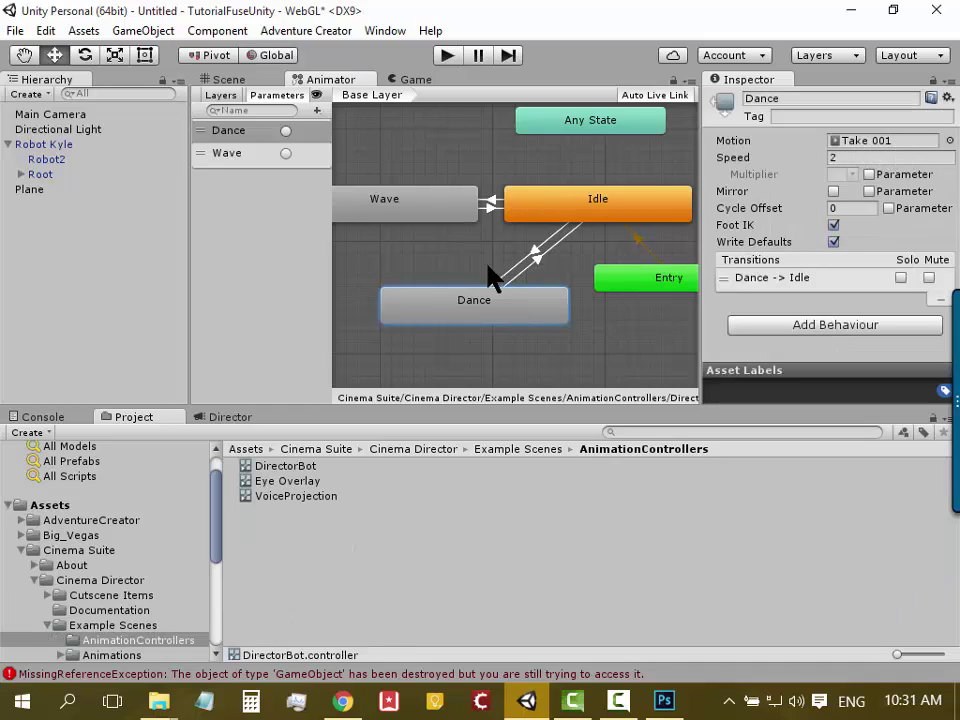
pyautogui.click(898, 140)
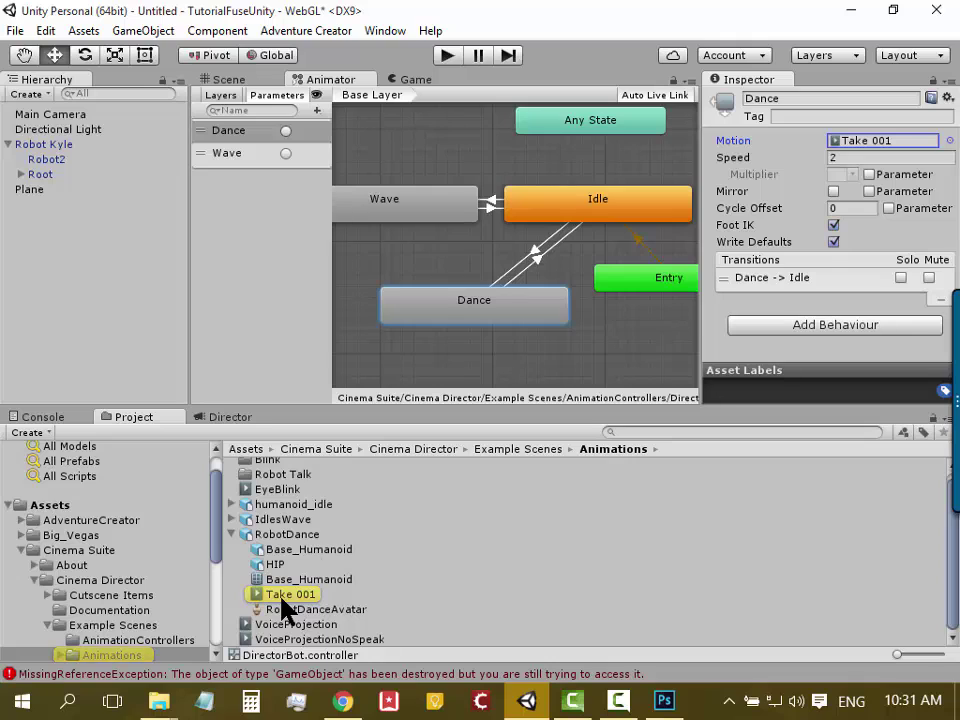
pyautogui.click(898, 140)
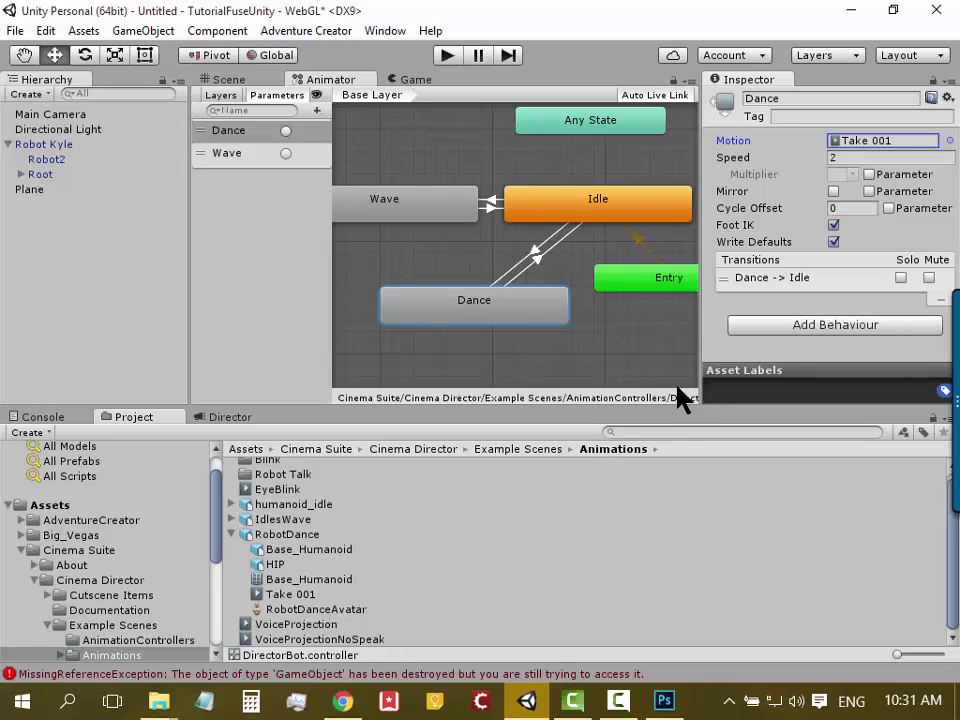
pyautogui.click(899, 143)
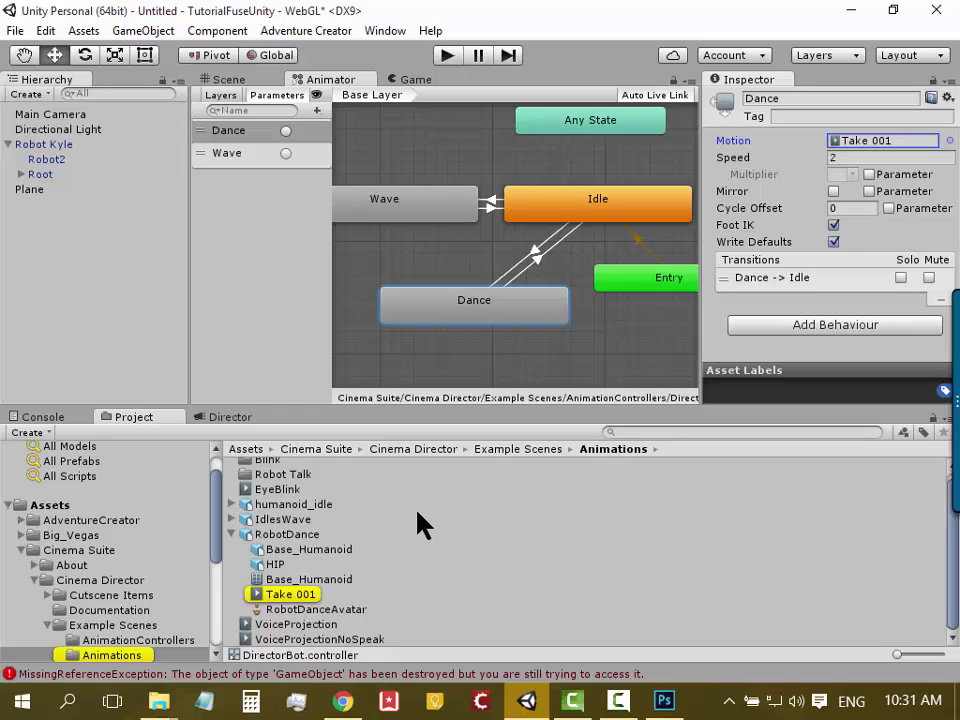
# Play the Take 001 clip preview, framing the whole robot and widening the Inspector
pyautogui.click(300, 594)
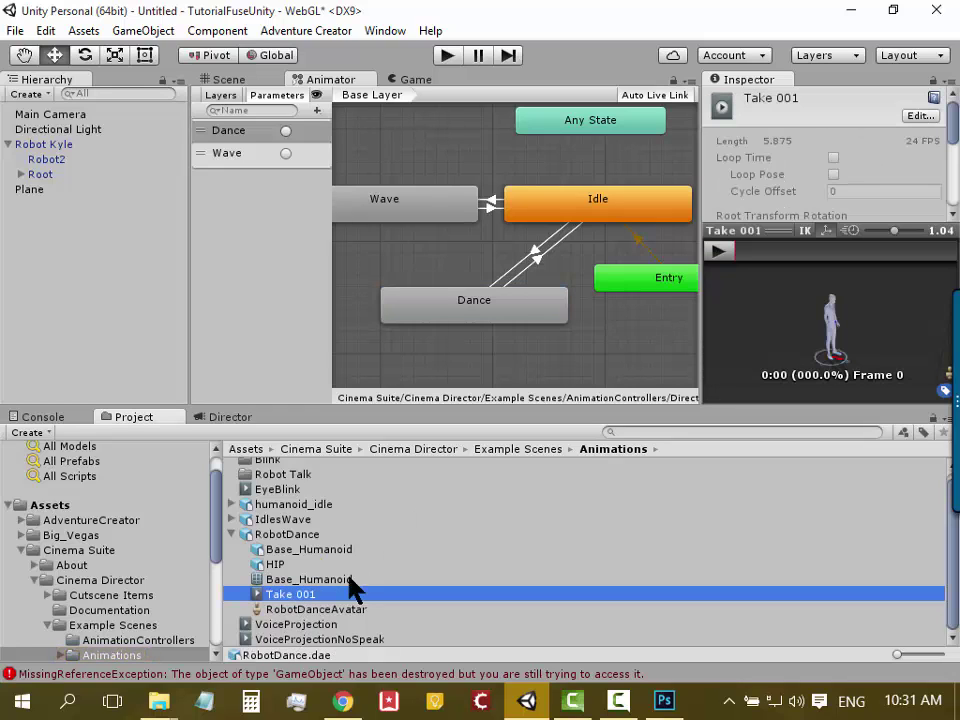
pyautogui.click(724, 259)
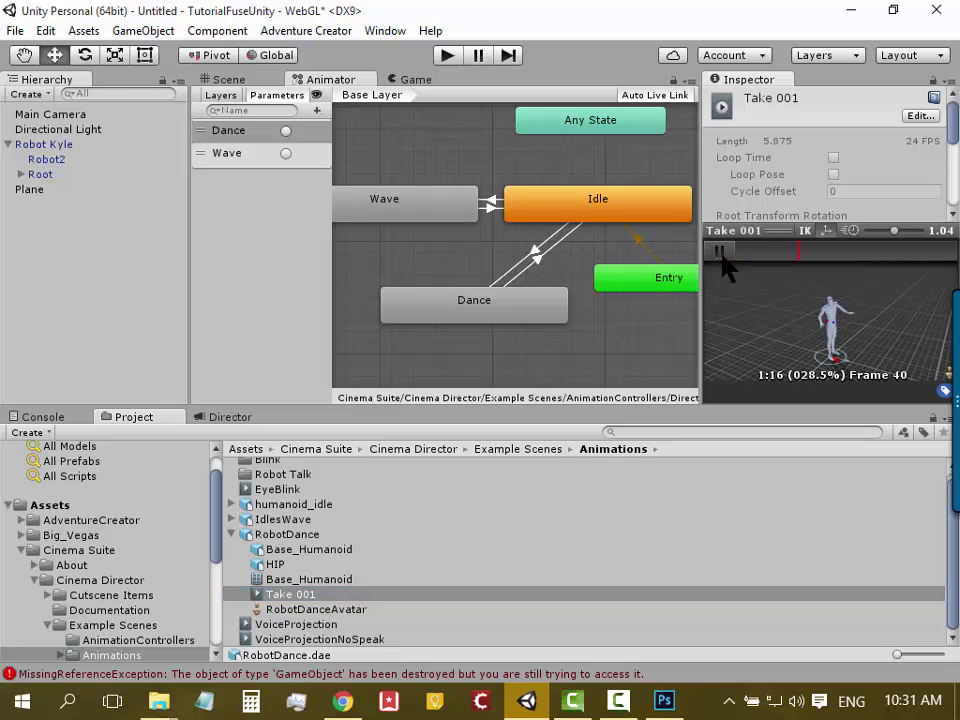
pyautogui.scroll(3, 843, 313)
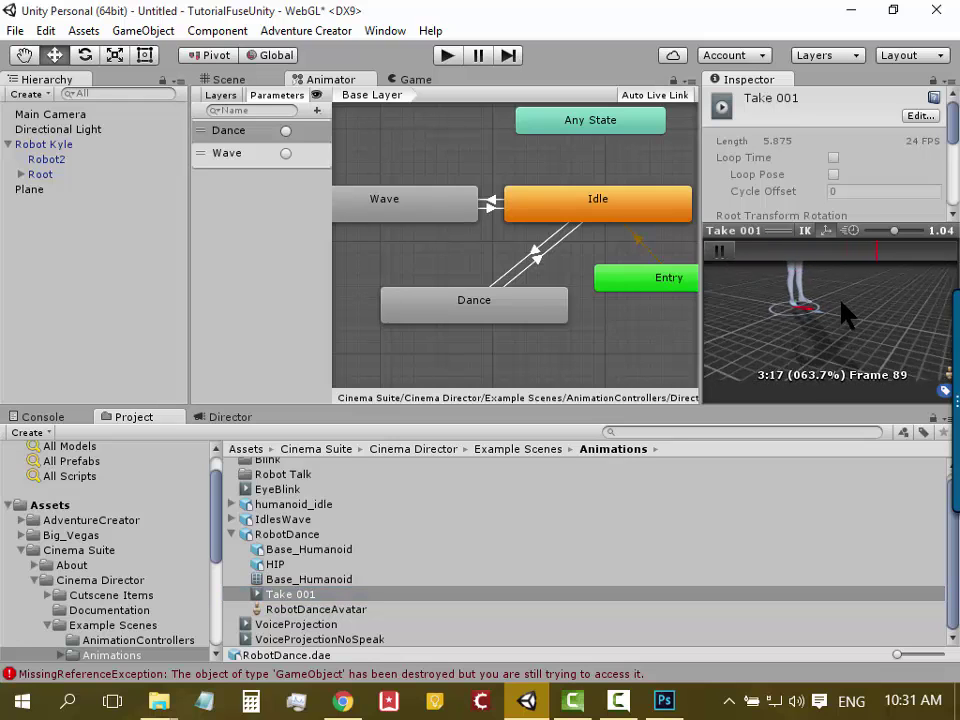
pyautogui.scroll(-3, 834, 311)
pyautogui.moveTo(868, 401); pyautogui.dragTo(848, 357, button='middle')
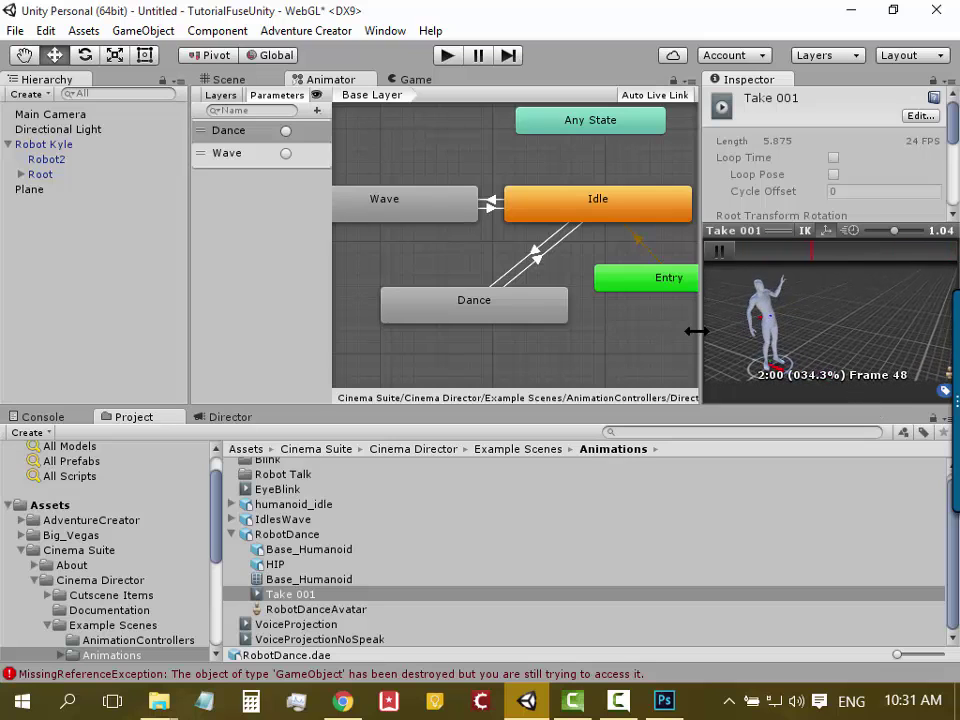
pyautogui.moveTo(697, 331); pyautogui.dragTo(646, 320)
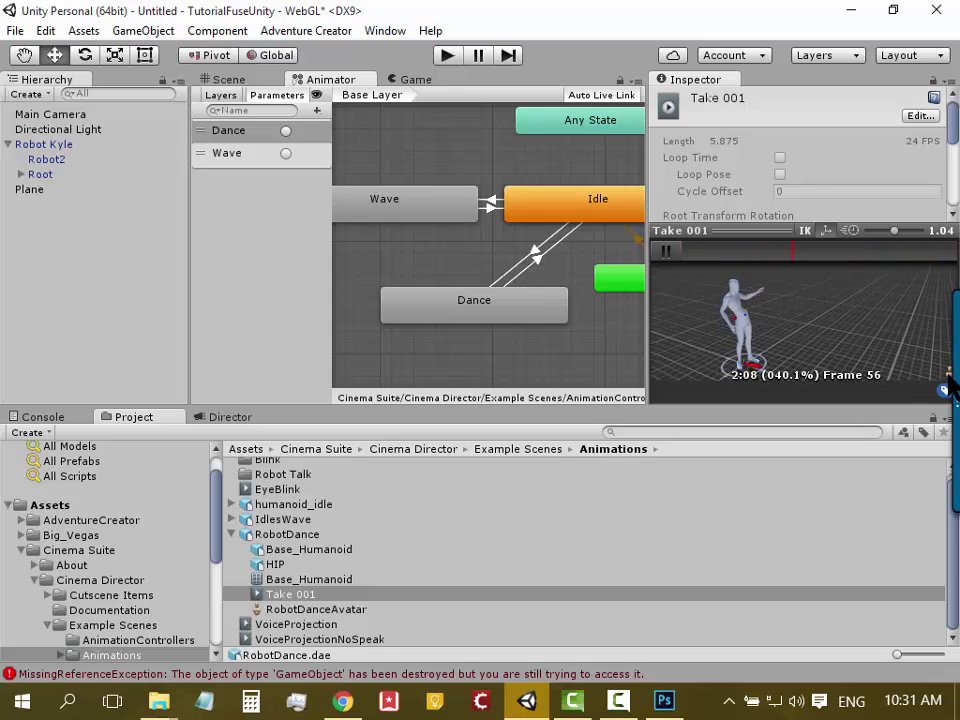
# Cancel the Photoshop CC 2014 stopped-working notice, then go back to the Unity editor
pyautogui.hotkey('alt', 'Tab')
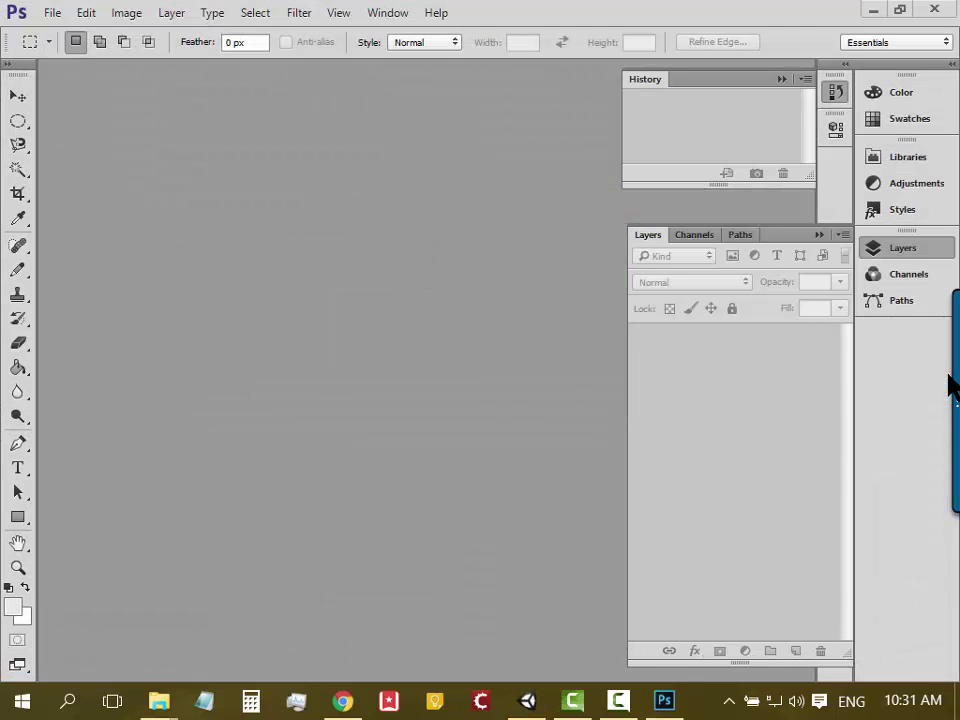
pyautogui.click(525, 700)
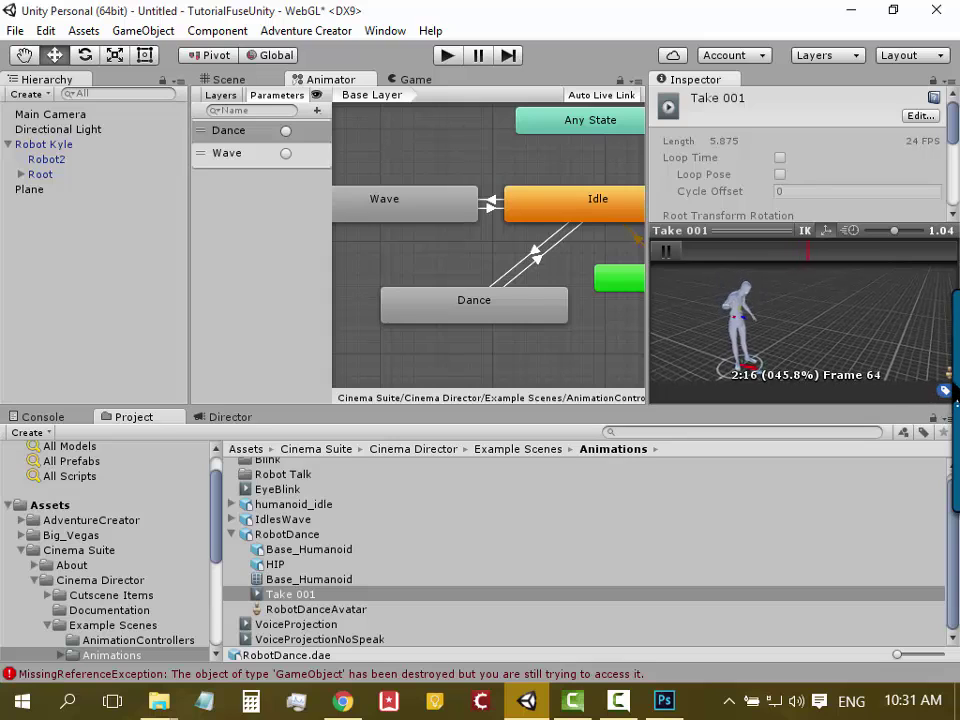
pyautogui.moveTo(952, 391)
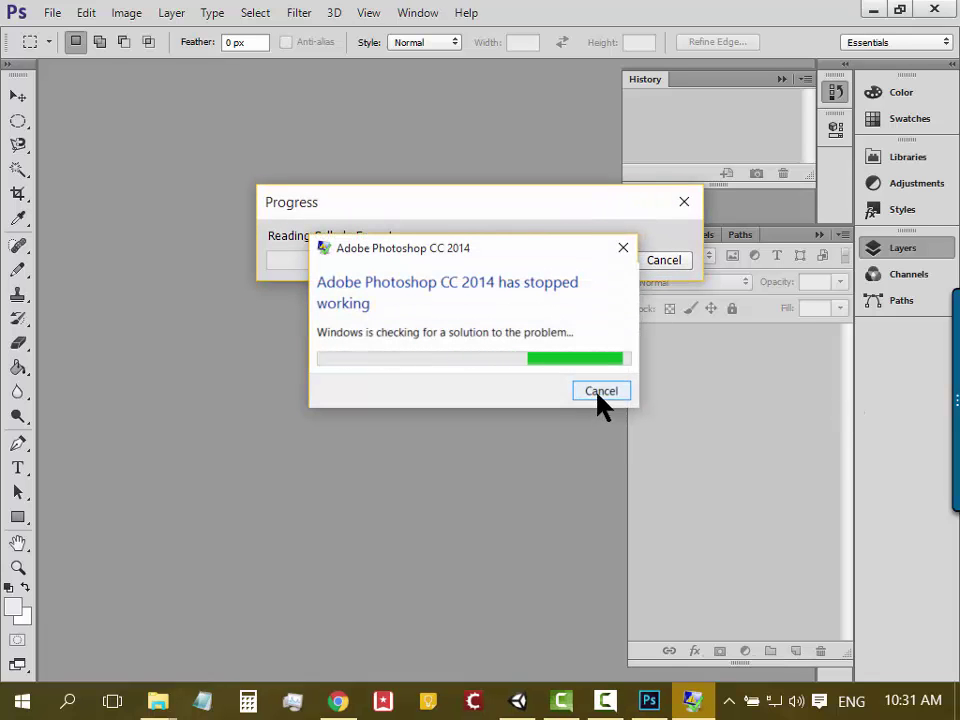
pyautogui.click(600, 392)
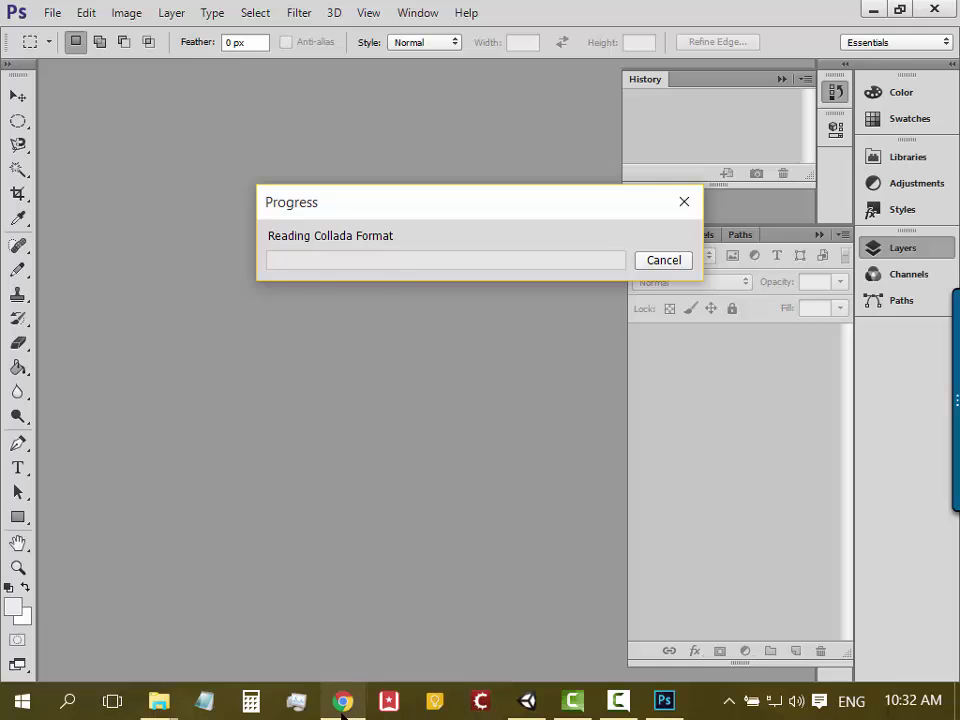
pyautogui.click(341, 705)
pyautogui.click(341, 705)
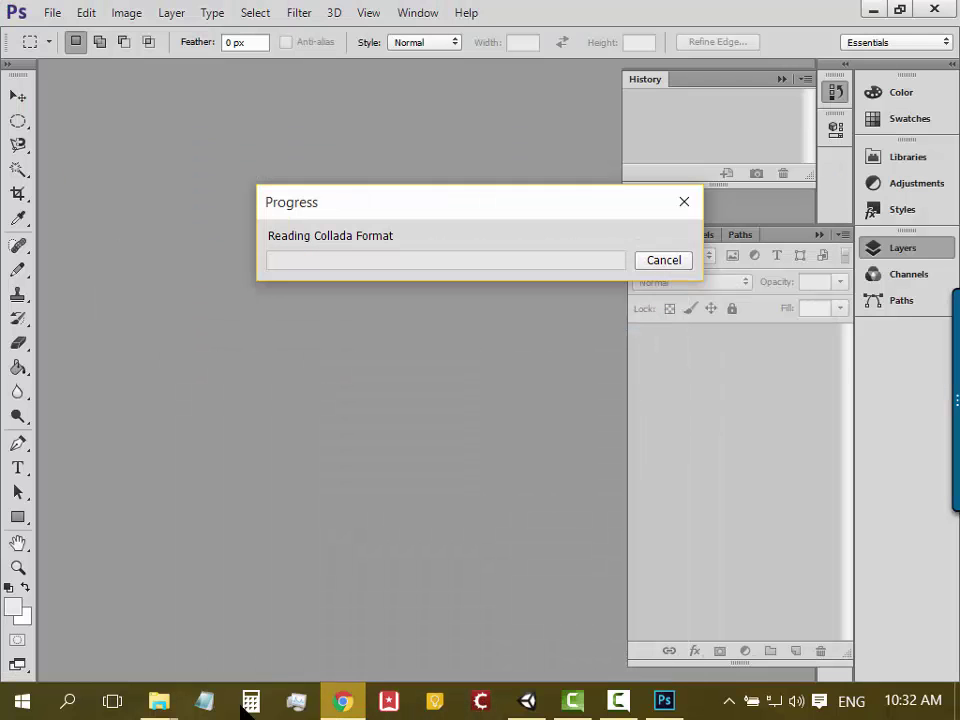
pyautogui.hotkey('alt', 'Tab')
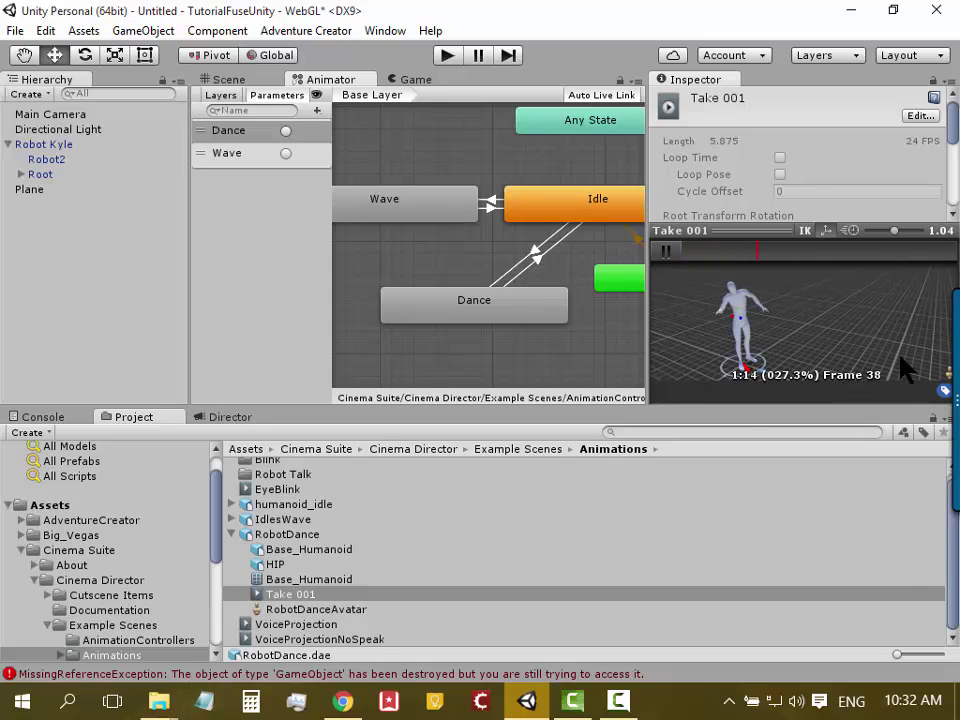
# Keep the preview model on Auto, pause the Take 001 preview, and resize the Inspector
pyautogui.click(948, 386)
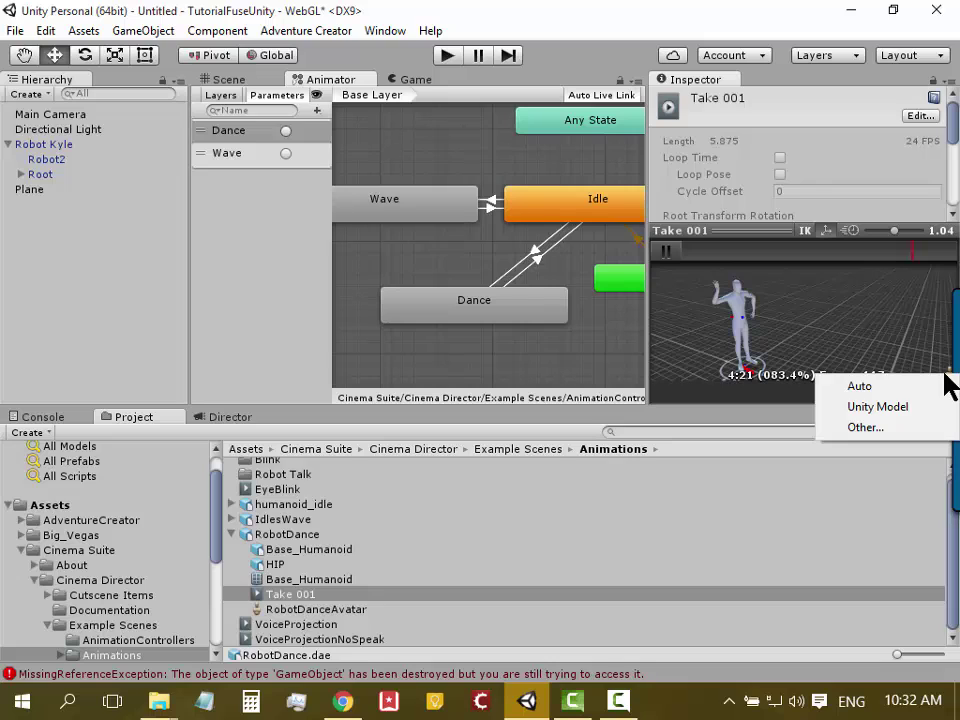
pyautogui.click(898, 388)
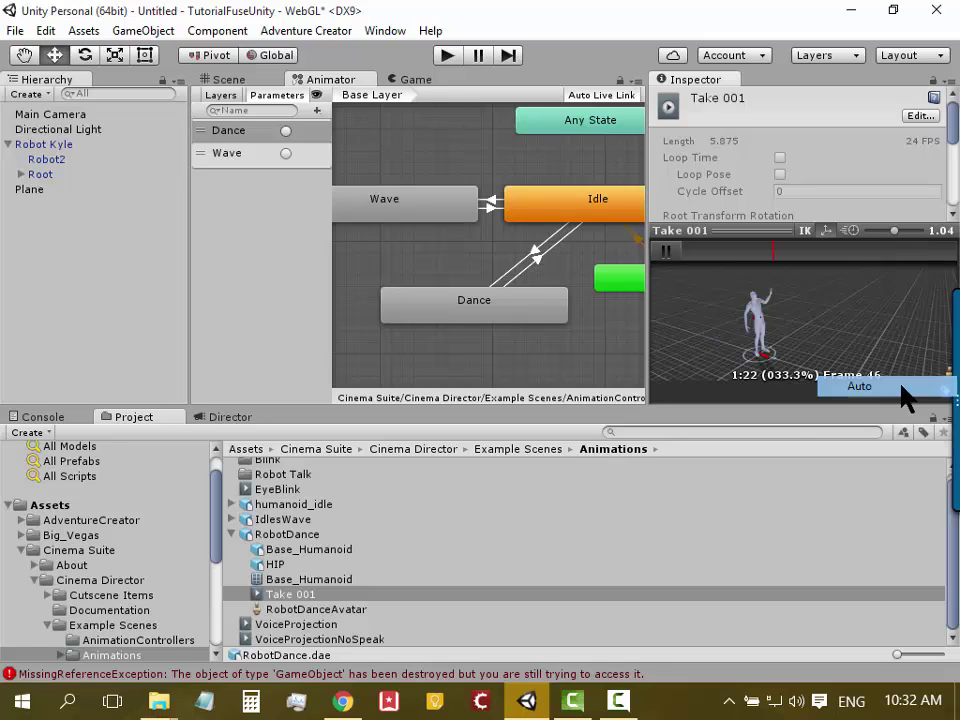
pyautogui.click(676, 254)
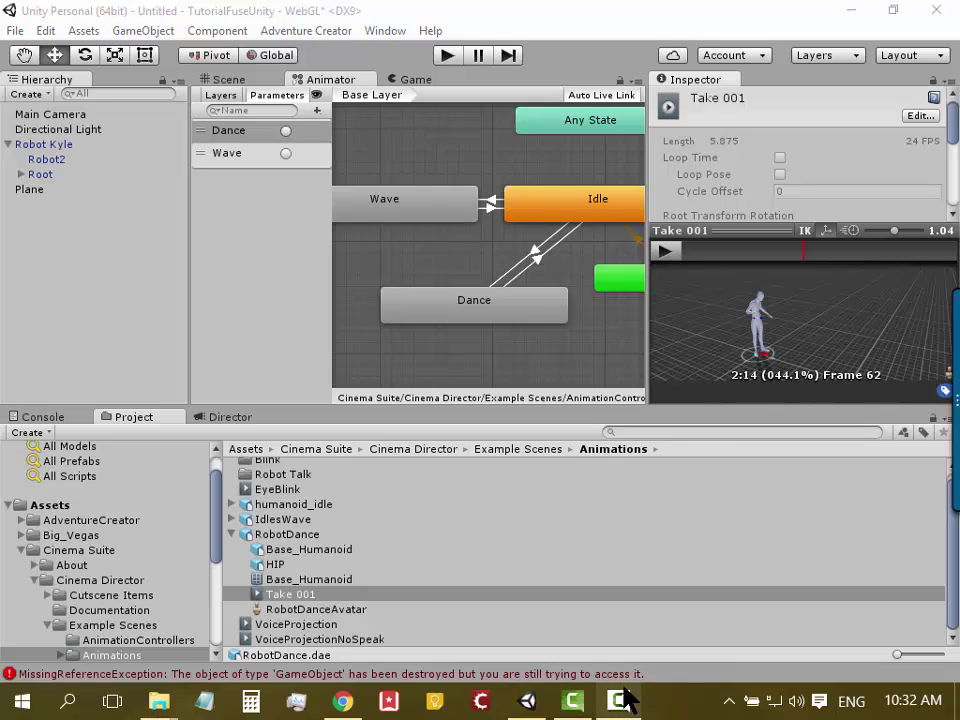
pyautogui.moveTo(648, 321); pyautogui.dragTo(619, 319)
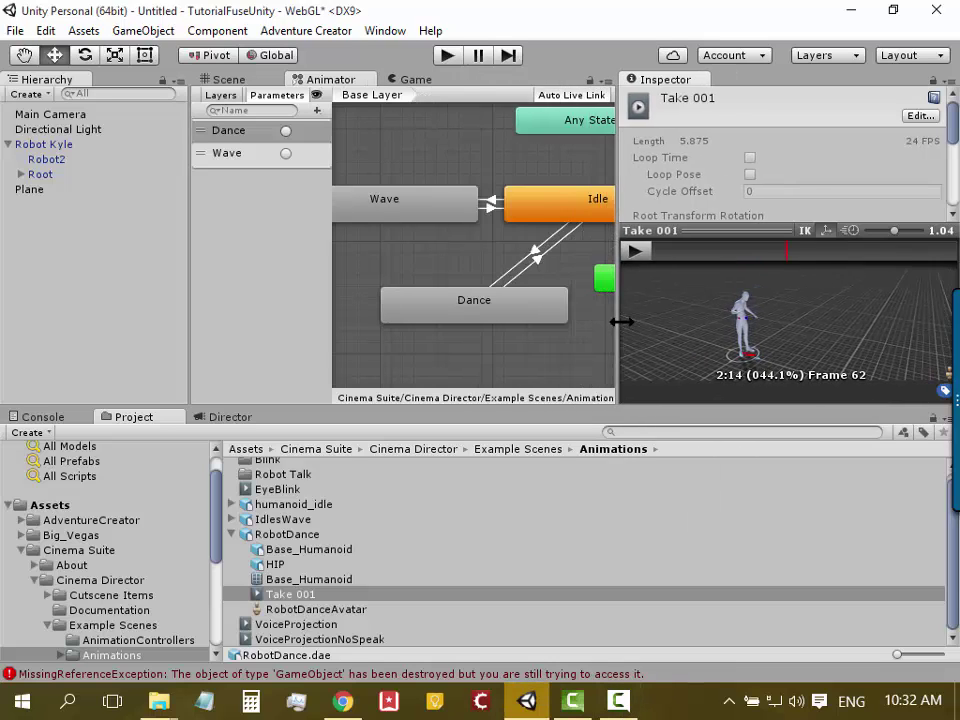
pyautogui.moveTo(930, 385)
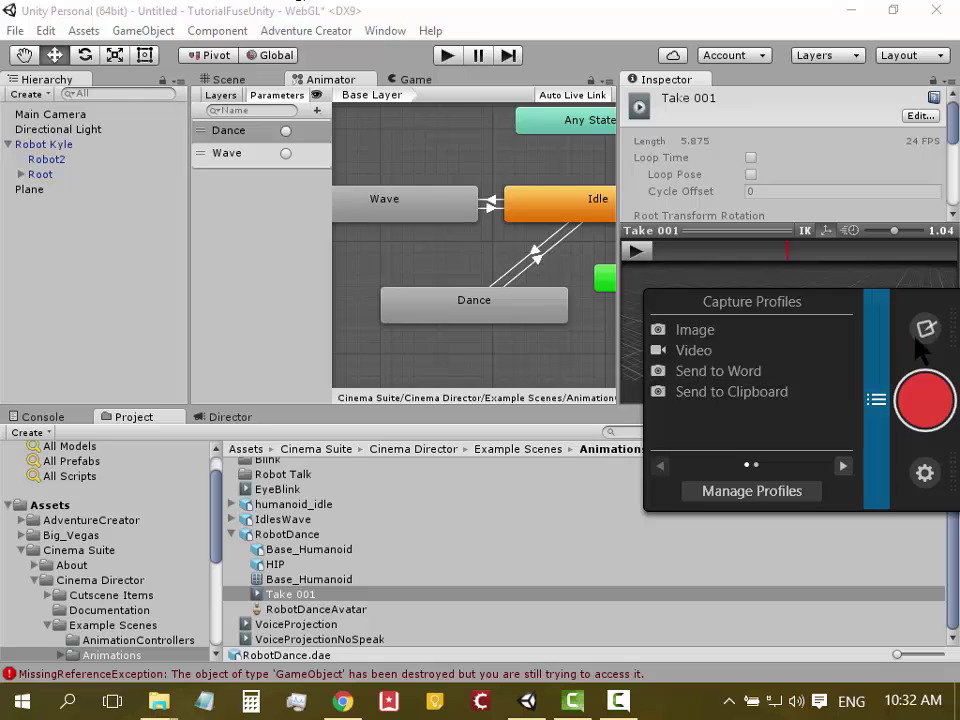
pyautogui.moveTo(893, 192); pyautogui.dragTo(611, 4)
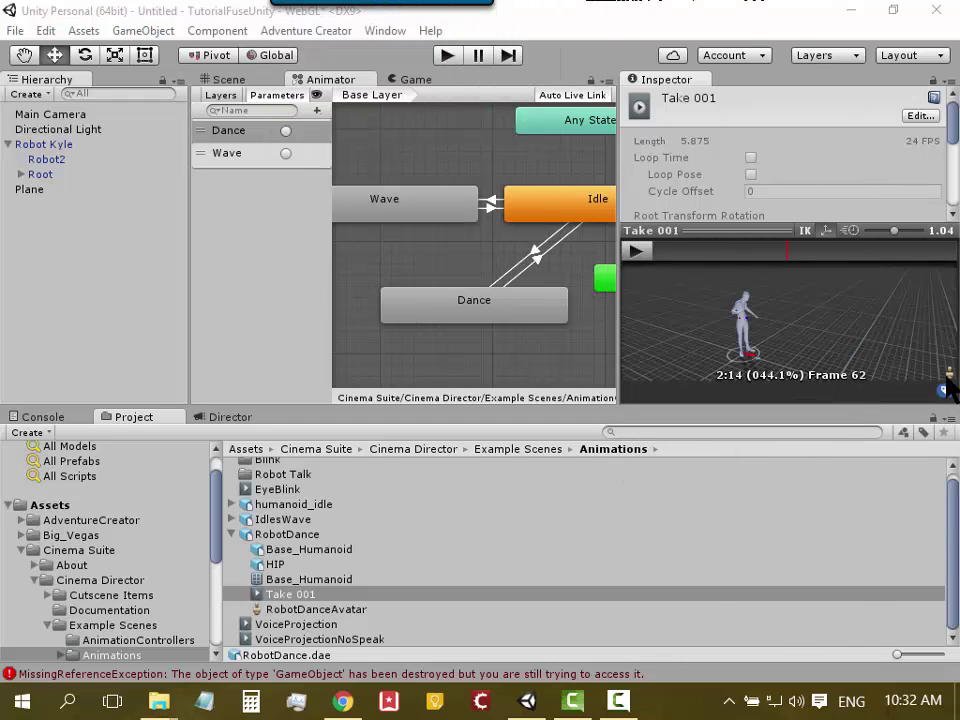
# Switch the preview model to Big_Vegas through Other... and play the Take 001 clip
pyautogui.click(947, 377)
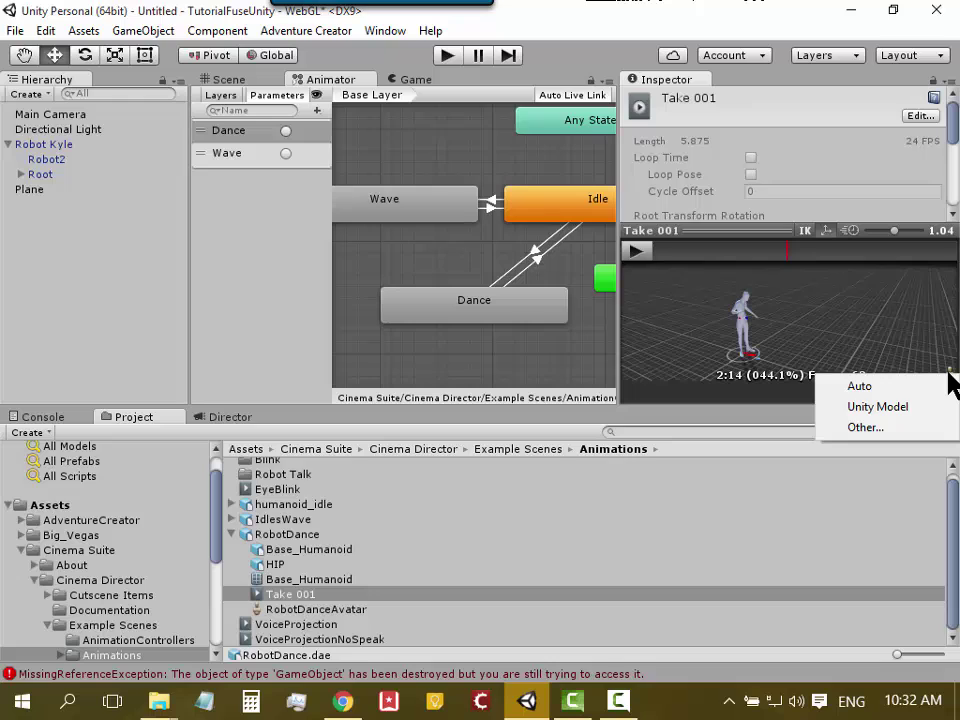
pyautogui.click(903, 428)
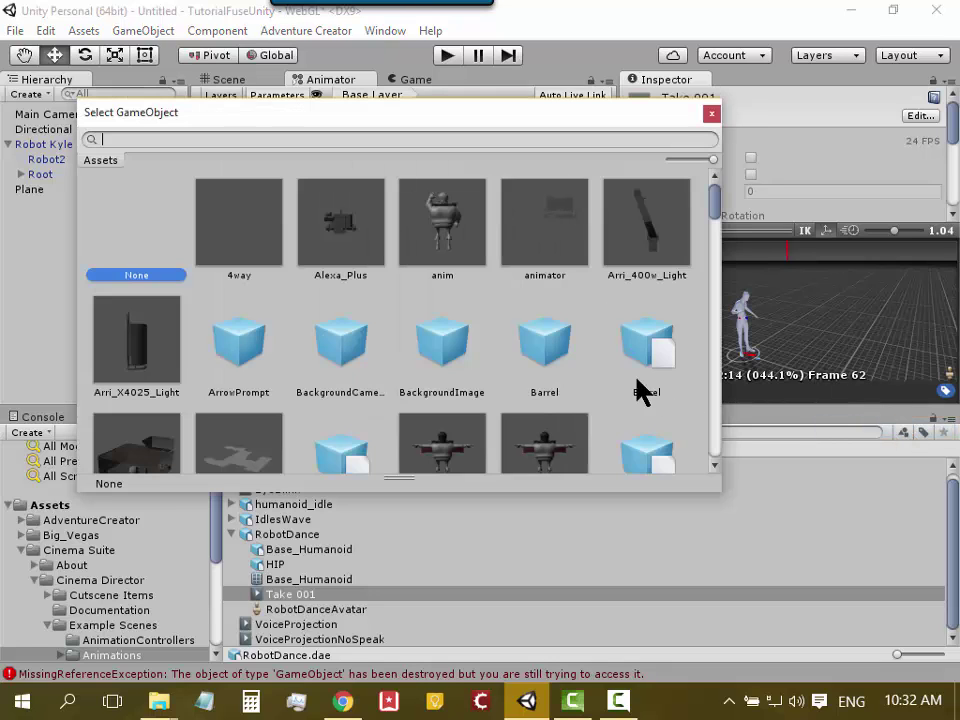
pyautogui.scroll(-3, 395, 290)
pyautogui.scroll(-2, 489, 296)
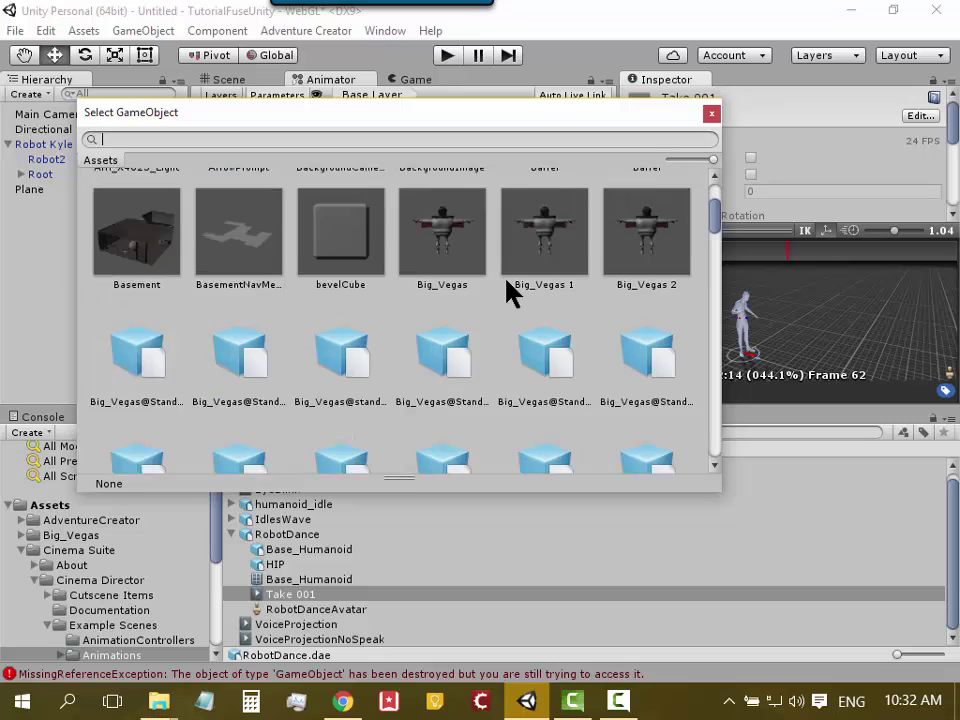
pyautogui.scroll(2, 508, 289)
pyautogui.click(443, 288)
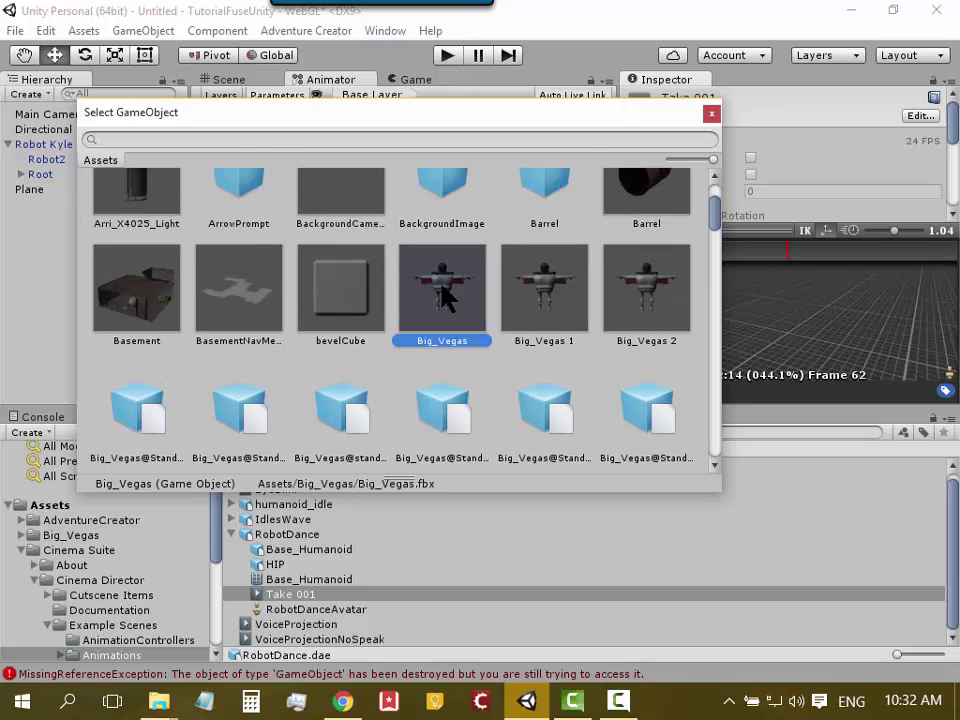
pyautogui.doubleClick(443, 290)
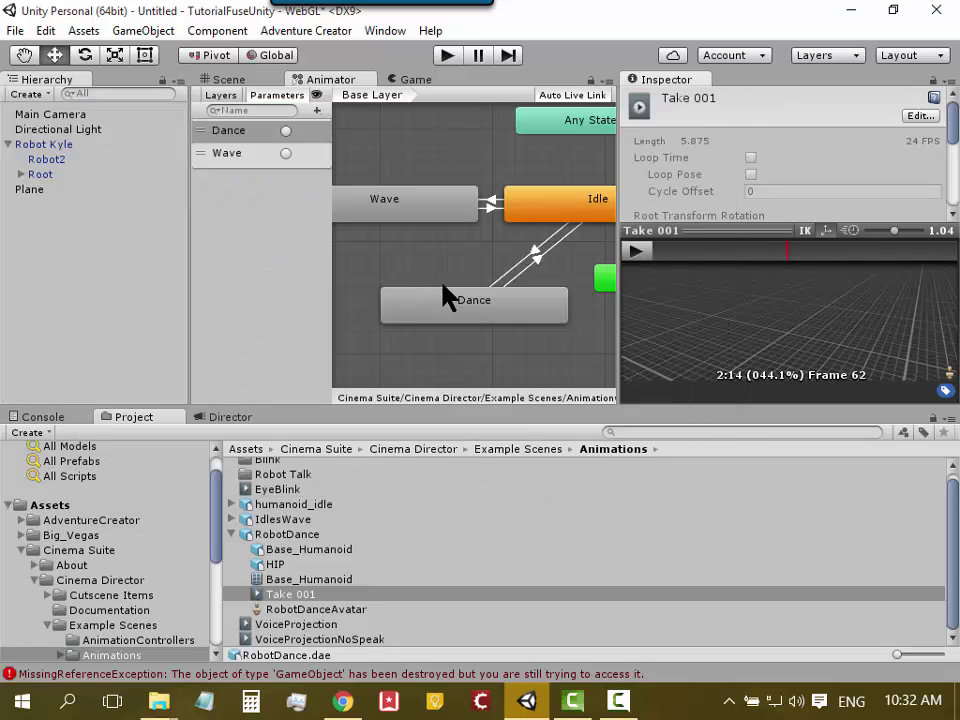
pyautogui.click(646, 253)
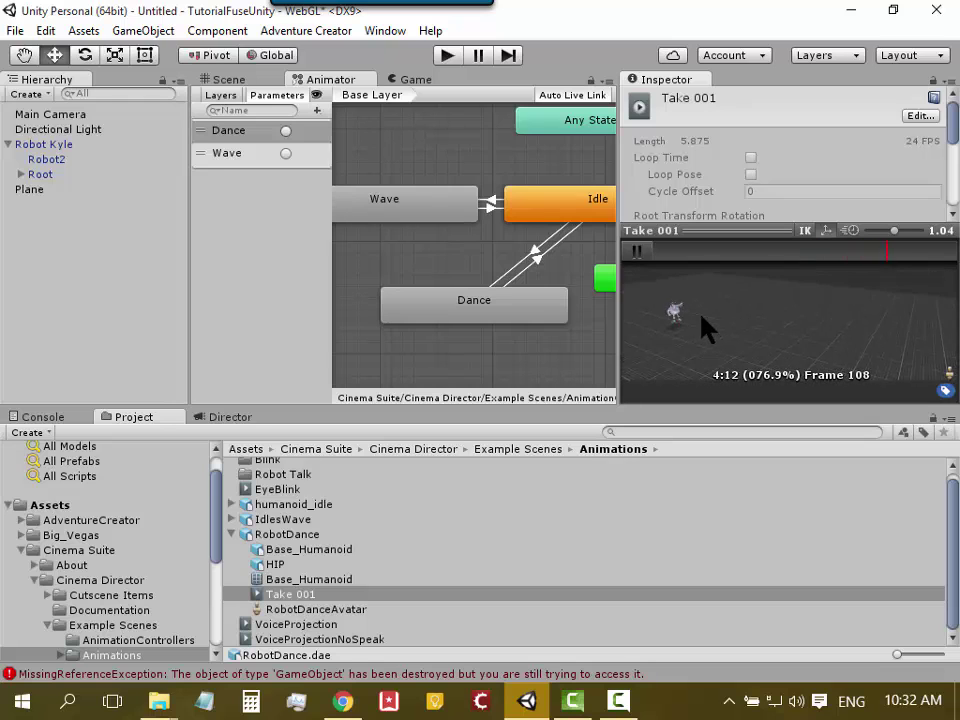
# Pause the Take 001 preview and select the Wave state to show its Idle motion settings
pyautogui.scroll(3, 810, 326)
pyautogui.scroll(3, 825, 305)
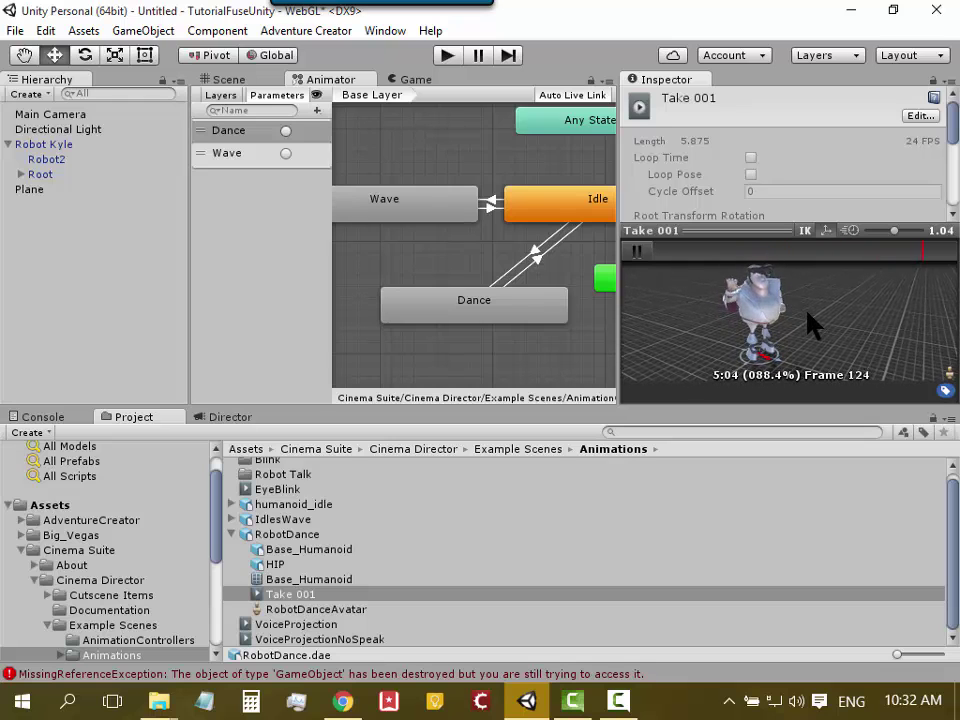
pyautogui.click(637, 253)
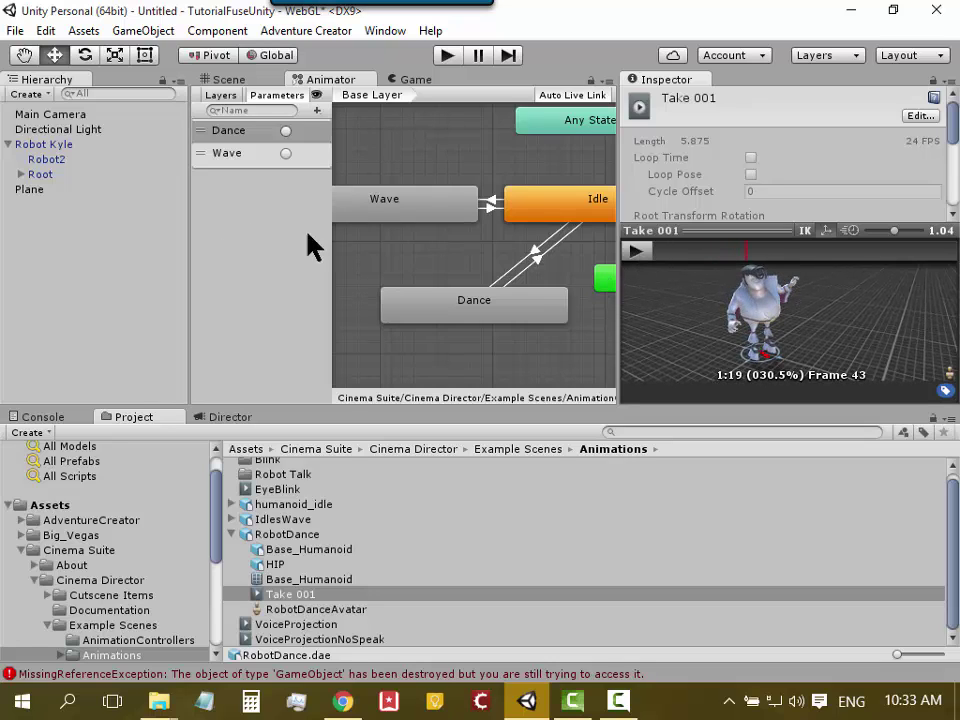
pyautogui.click(394, 214)
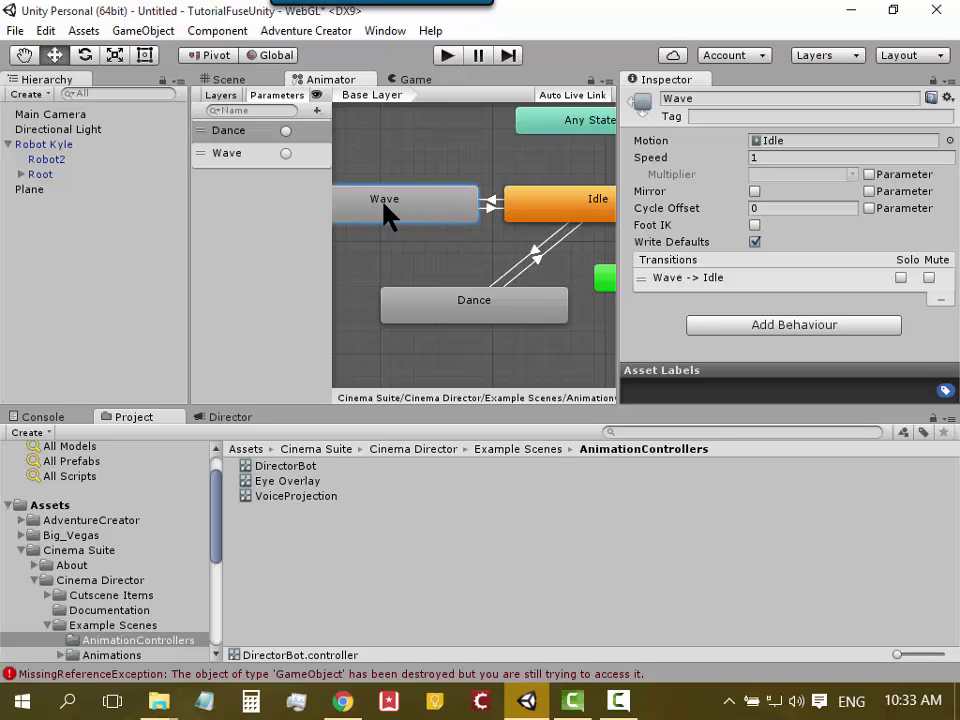
# Locate the IdlesWave Idle clip used by Wave, play its preview and orbit the character
pyautogui.click(803, 143)
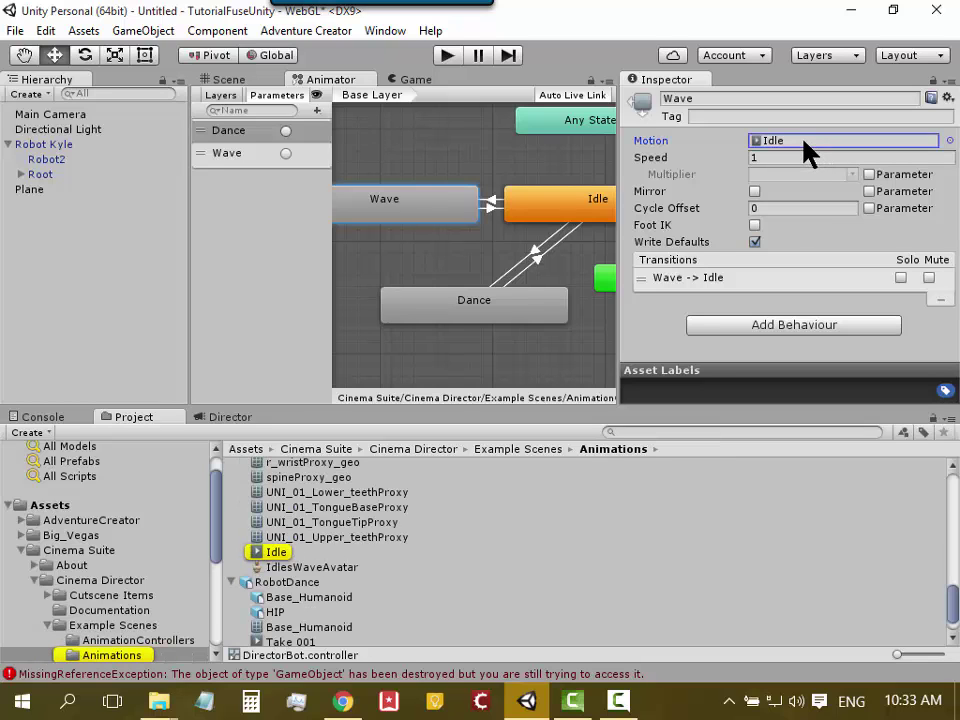
pyautogui.click(268, 554)
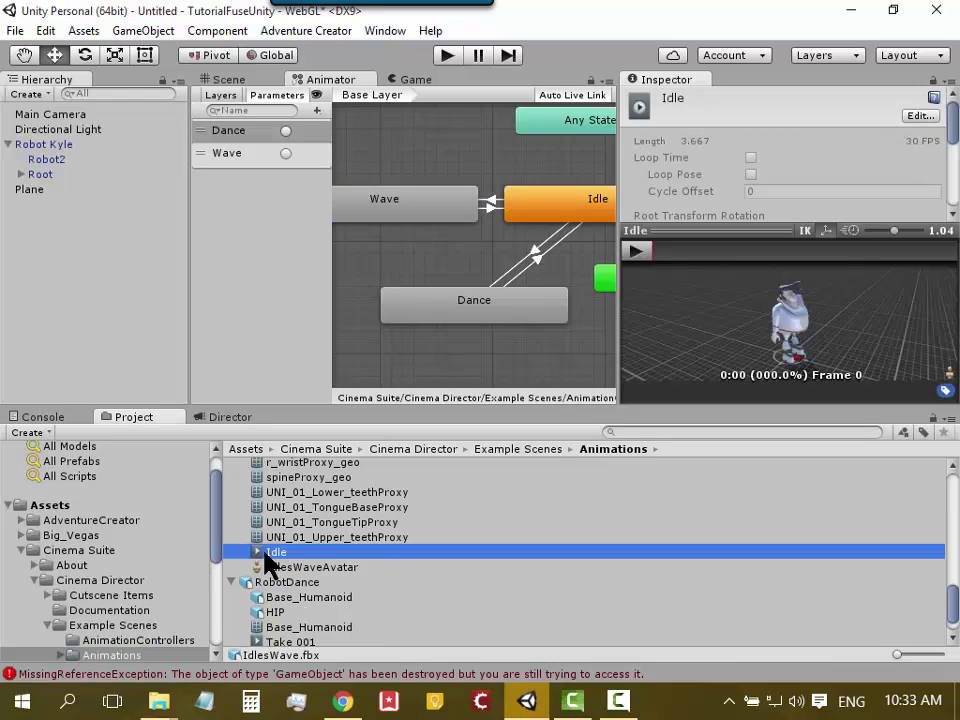
pyautogui.click(637, 251)
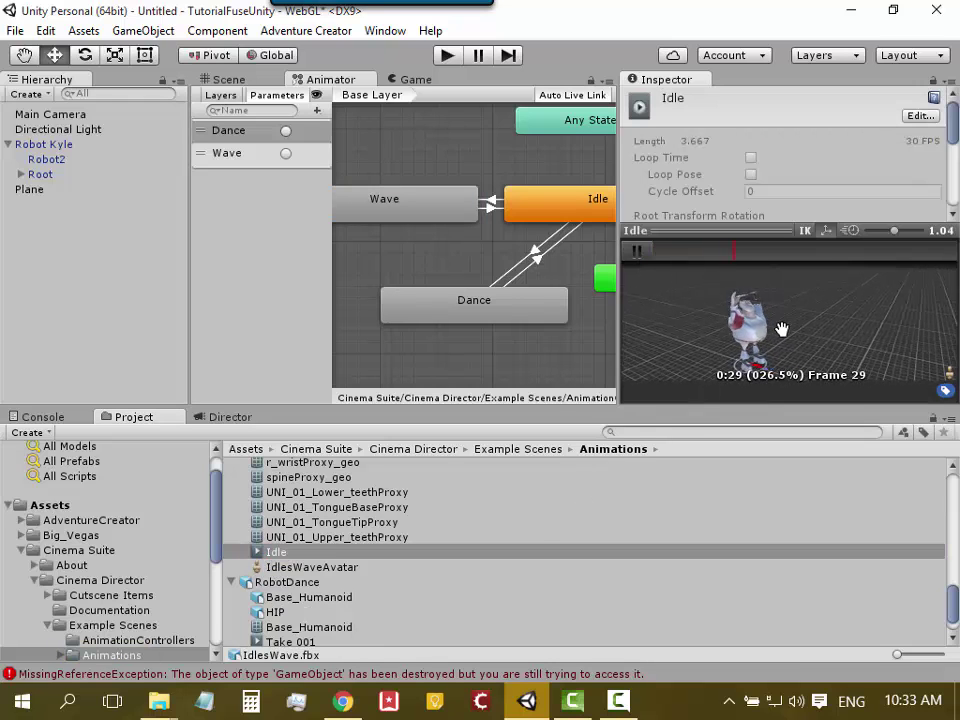
pyautogui.moveTo(773, 319)
pyautogui.mouseDown()
pyautogui.moveTo(787, 383)
pyautogui.moveTo(786, 296)
pyautogui.mouseUp()
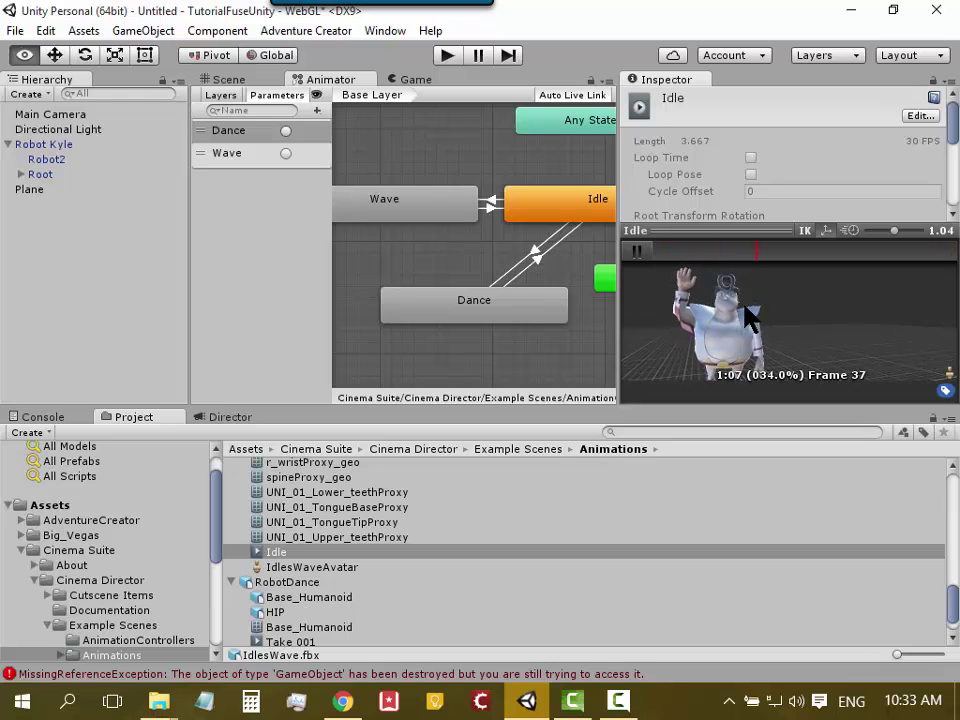
pyautogui.moveTo(760, 318); pyautogui.dragTo(834, 311, button='middle')
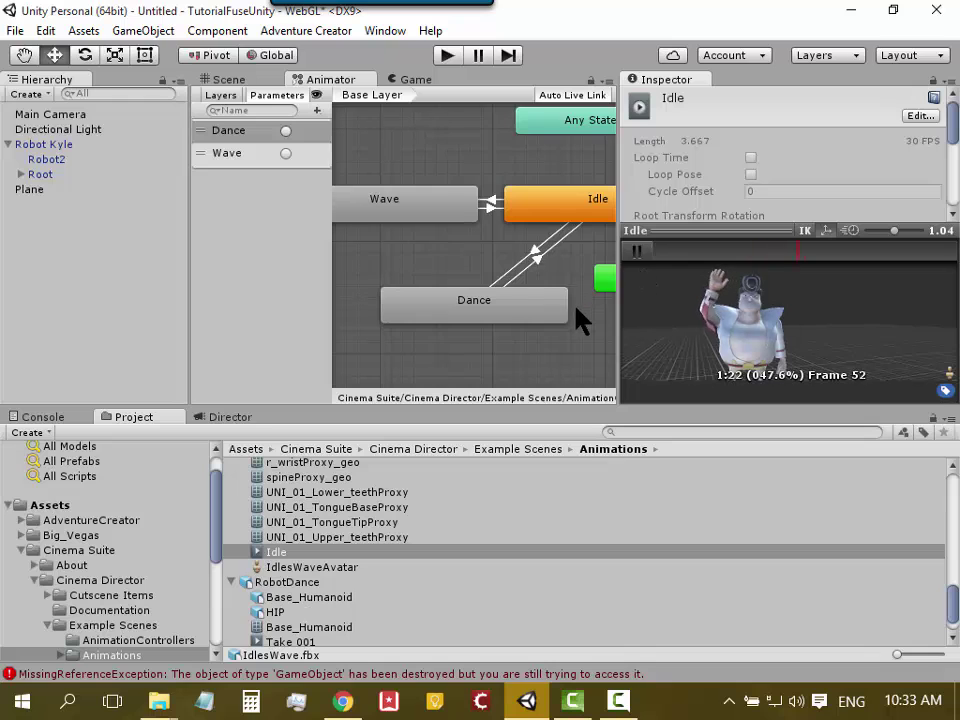
# Pan the Animator graph to reveal the Walk, Jump Up and Vault states
pyautogui.moveTo(499, 239); pyautogui.dragTo(494, 240, button='middle')
pyautogui.moveTo(609, 216); pyautogui.dragTo(489, 214, button='middle')
pyautogui.moveTo(574, 208); pyautogui.dragTo(381, 207, button='middle')
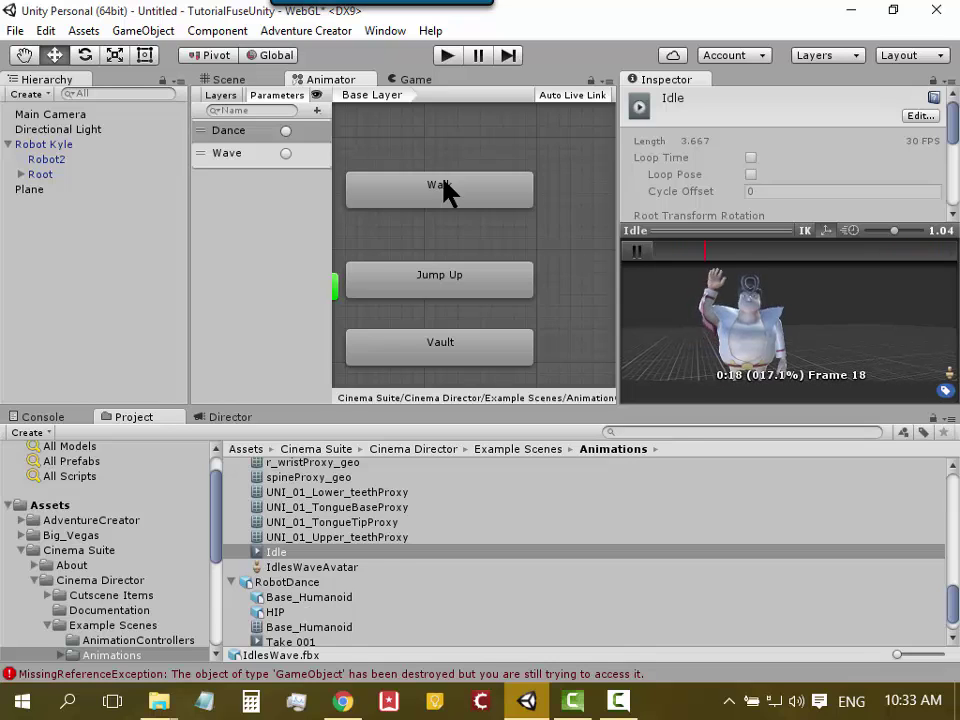
# Inspect the Walk, Jump Up and Vault states in turn, ending back on Walk
pyautogui.click(447, 193)
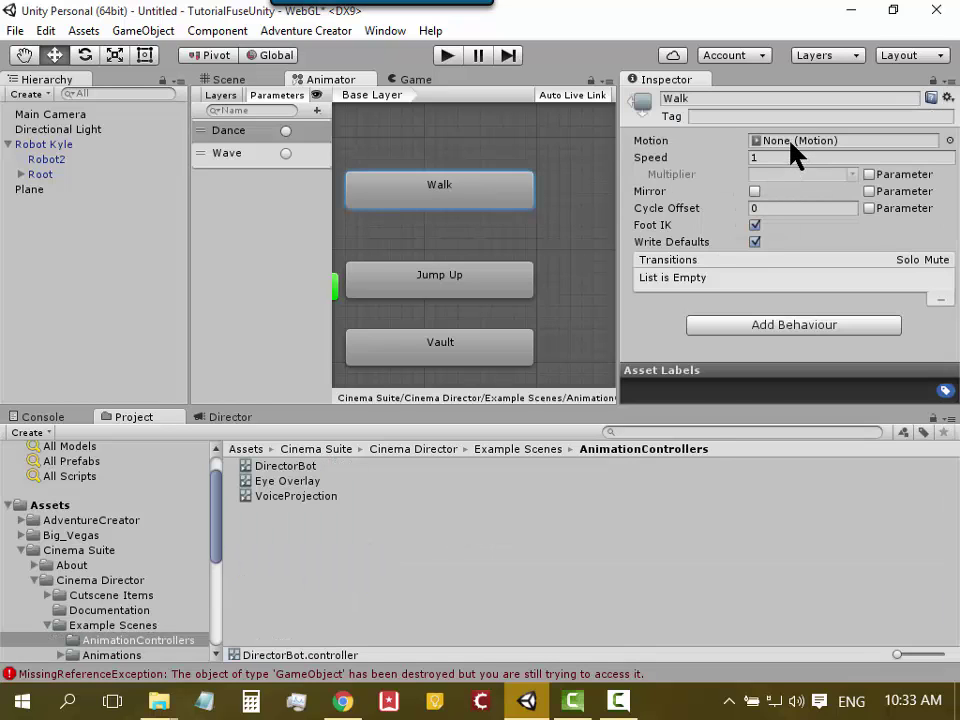
pyautogui.click(510, 285)
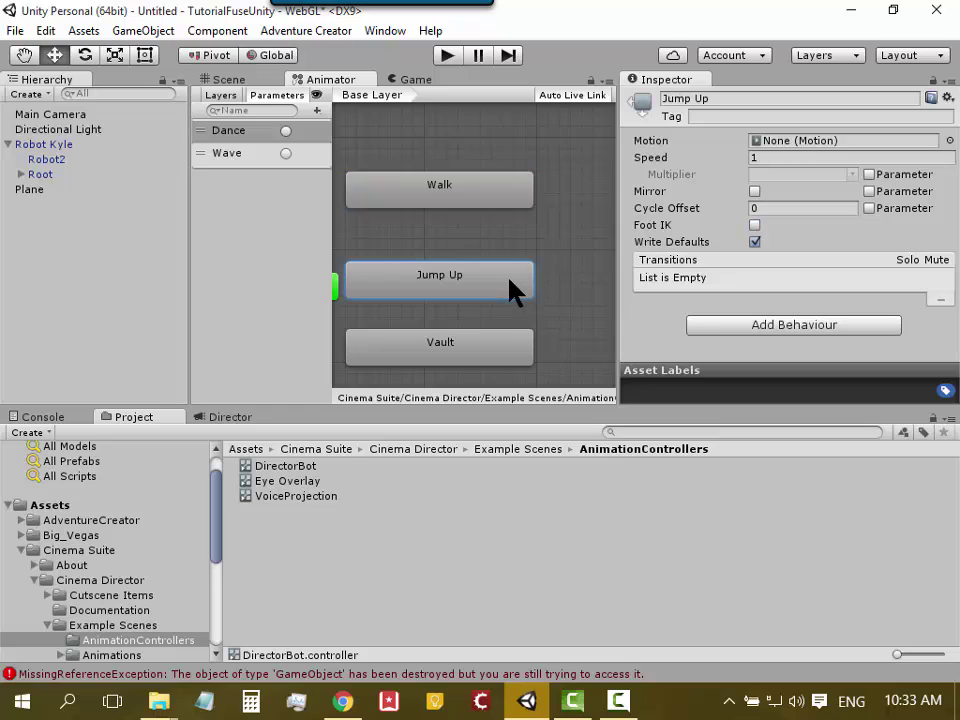
pyautogui.click(487, 339)
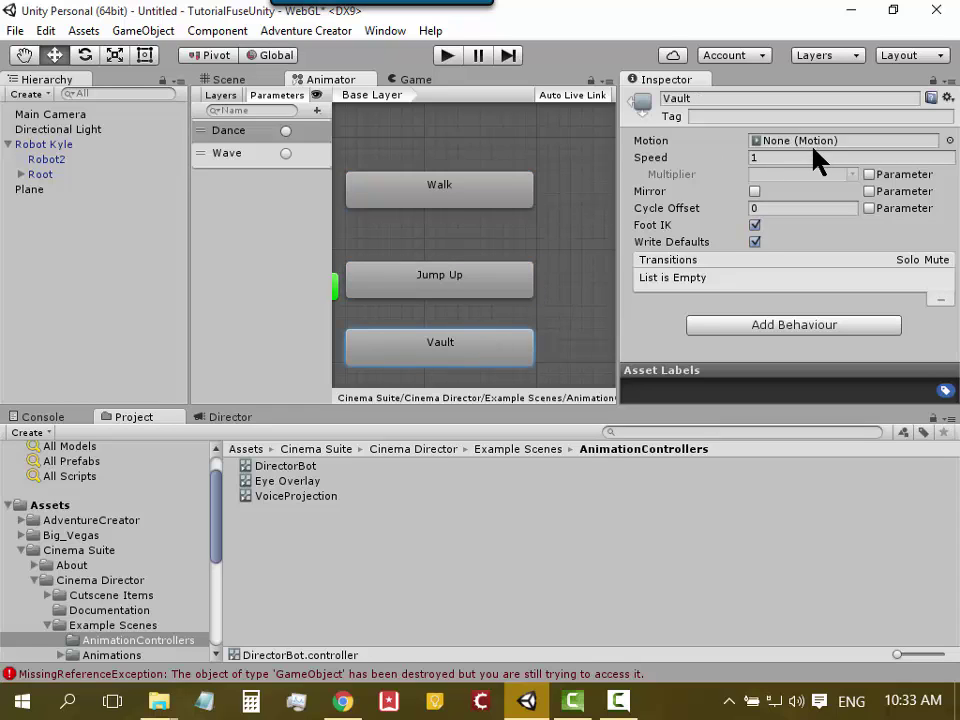
pyautogui.click(516, 188)
pyautogui.scroll(-3, 551, 228)
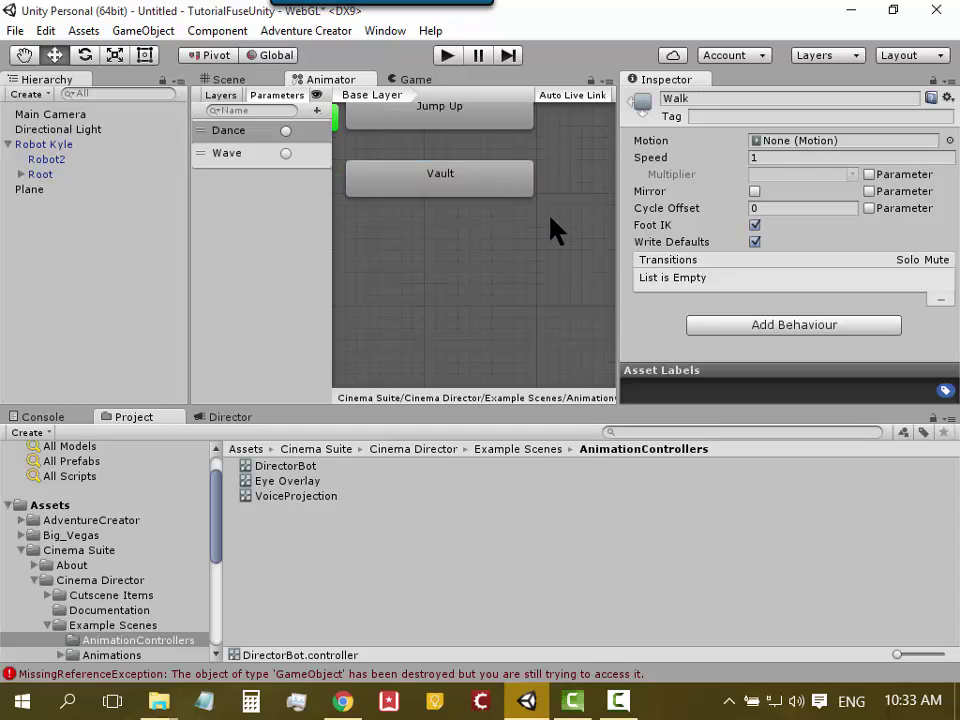
pyautogui.scroll(2, 551, 222)
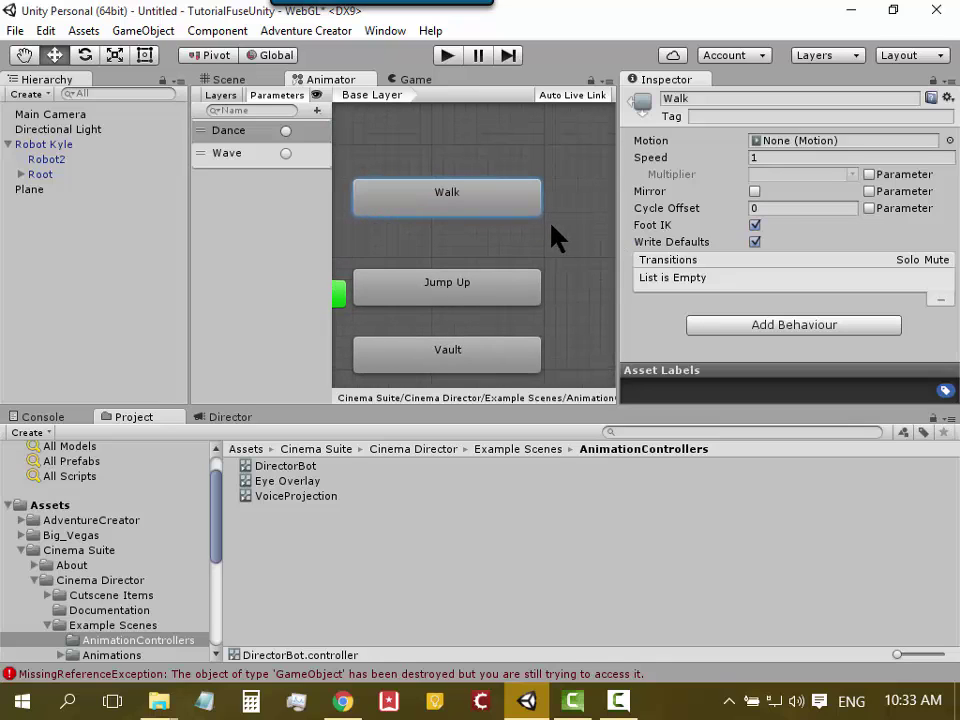
# Browse Walk's Motion picker list and close it without assigning a clip
pyautogui.click(949, 141)
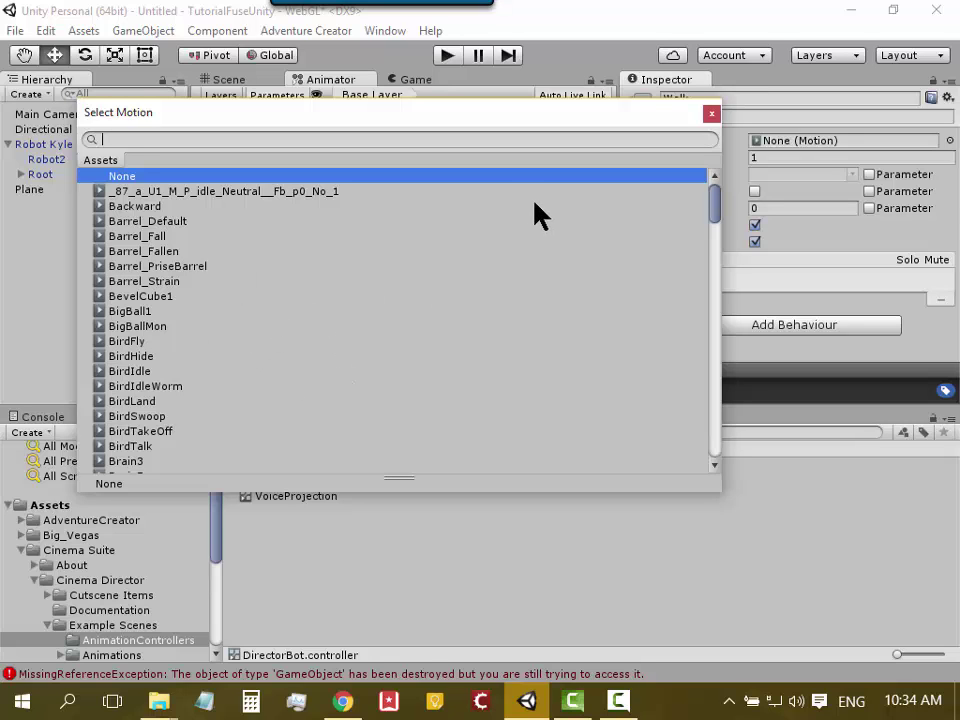
pyautogui.scroll(-5, 520, 230)
pyautogui.scroll(-5, 505, 245)
pyautogui.scroll(-5, 500, 270)
pyautogui.scroll(-5, 503, 300)
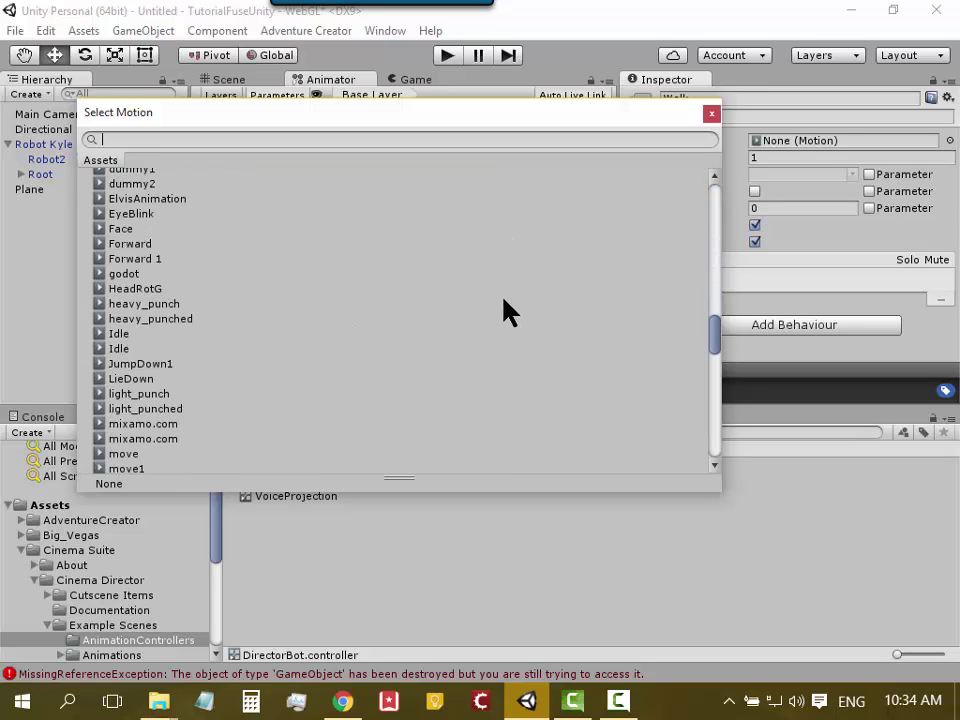
pyautogui.scroll(-10, 506, 313)
pyautogui.scroll(-5, 560, 260)
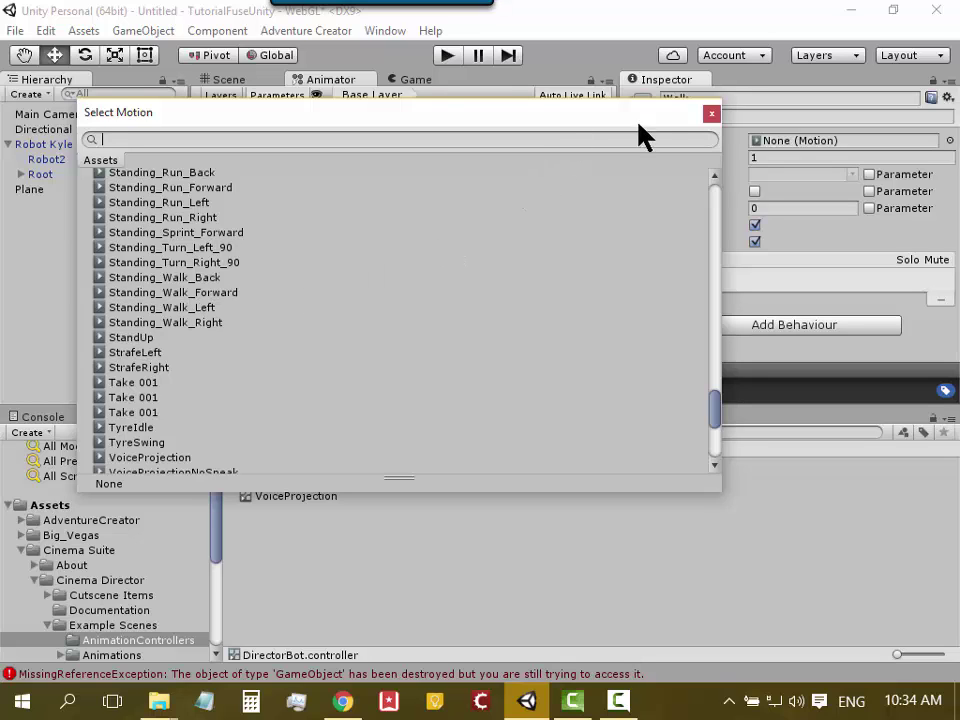
pyautogui.click(710, 113)
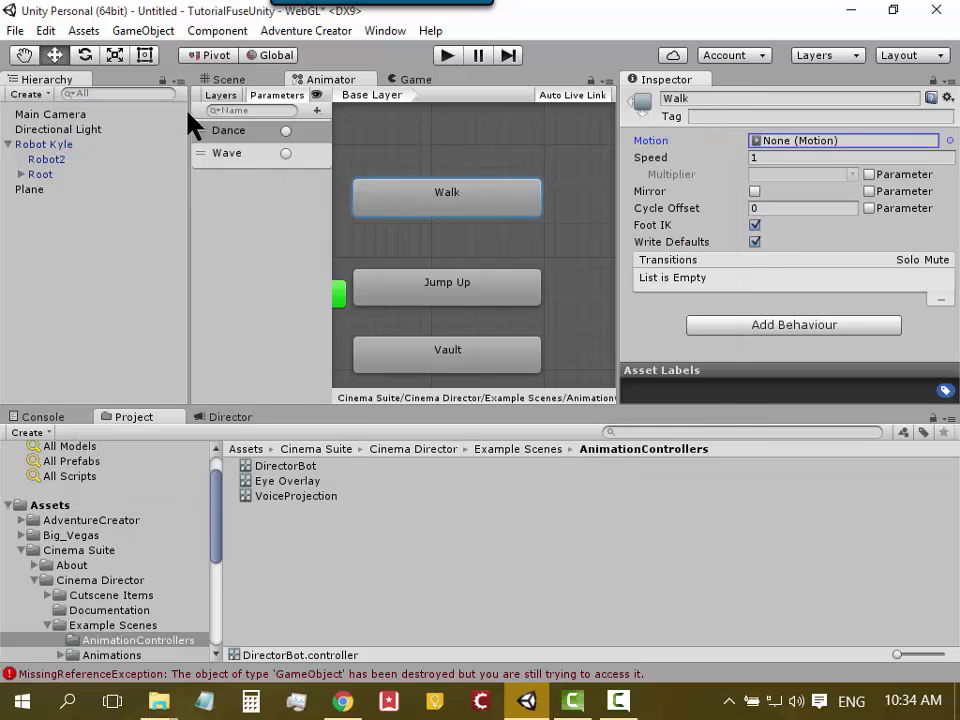
pyautogui.click(264, 82)
pyautogui.scroll(5, 440, 290)
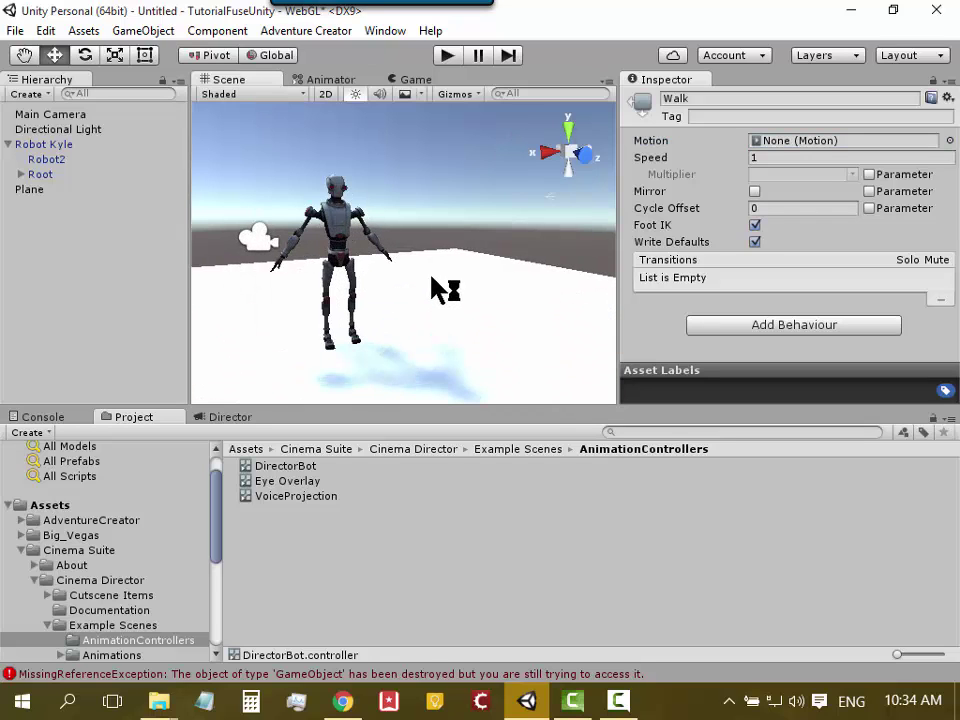
pyautogui.moveTo(485, 168)
pyautogui.keyDown('alt'); pyautogui.mouseDown()
pyautogui.moveTo(453, 172)
pyautogui.moveTo(435, 204)
pyautogui.mouseUp(); pyautogui.keyUp('alt')
pyautogui.click(449, 55)
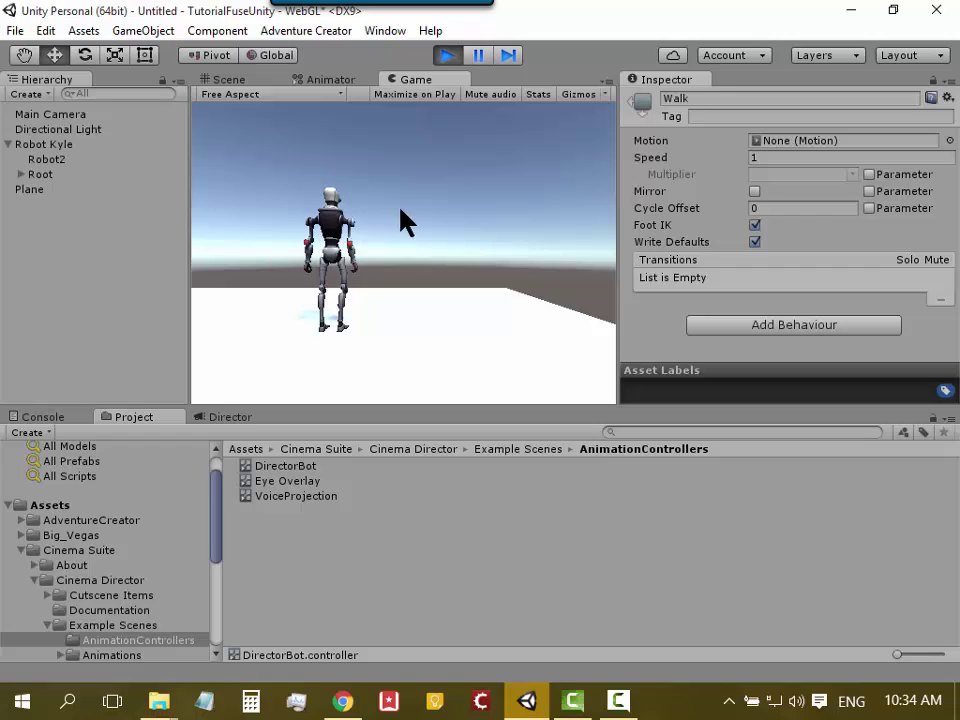
pyautogui.click(448, 62)
# Return to the Animator graph and select the Idle state
pyautogui.click(322, 80)
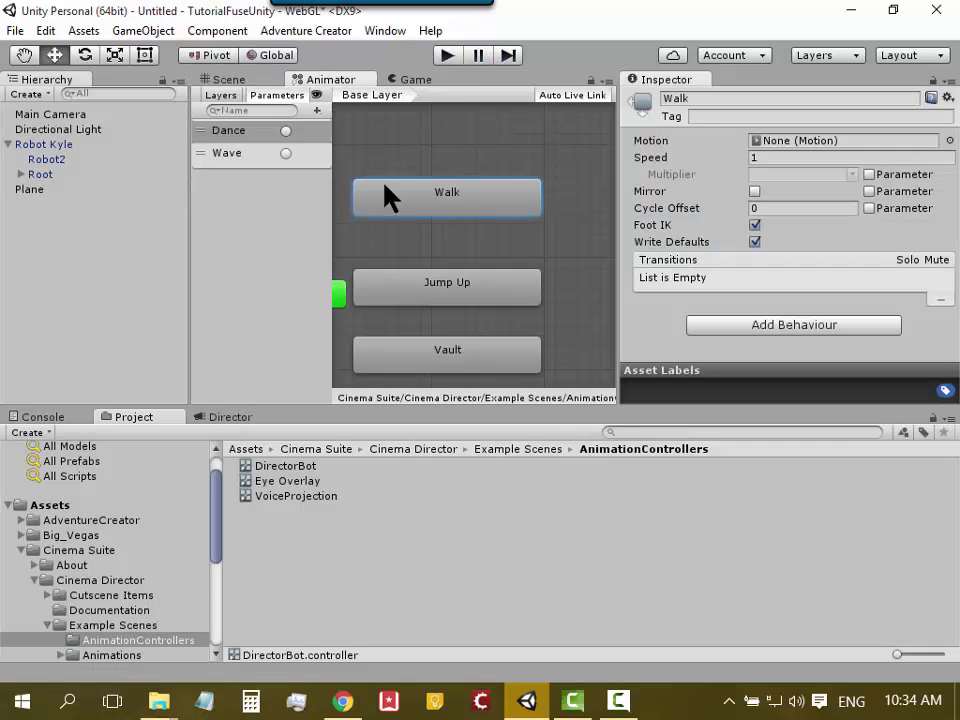
pyautogui.moveTo(388, 197); pyautogui.dragTo(591, 229, button='middle')
pyautogui.click(393, 234)
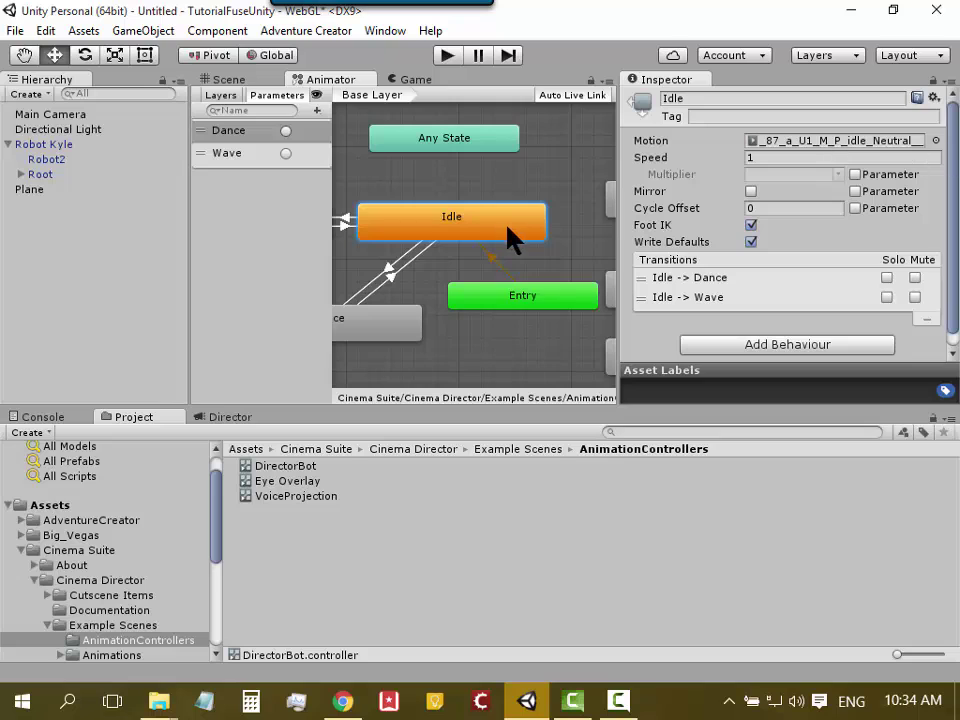
pyautogui.moveTo(542, 167); pyautogui.dragTo(540, 170, button='middle')
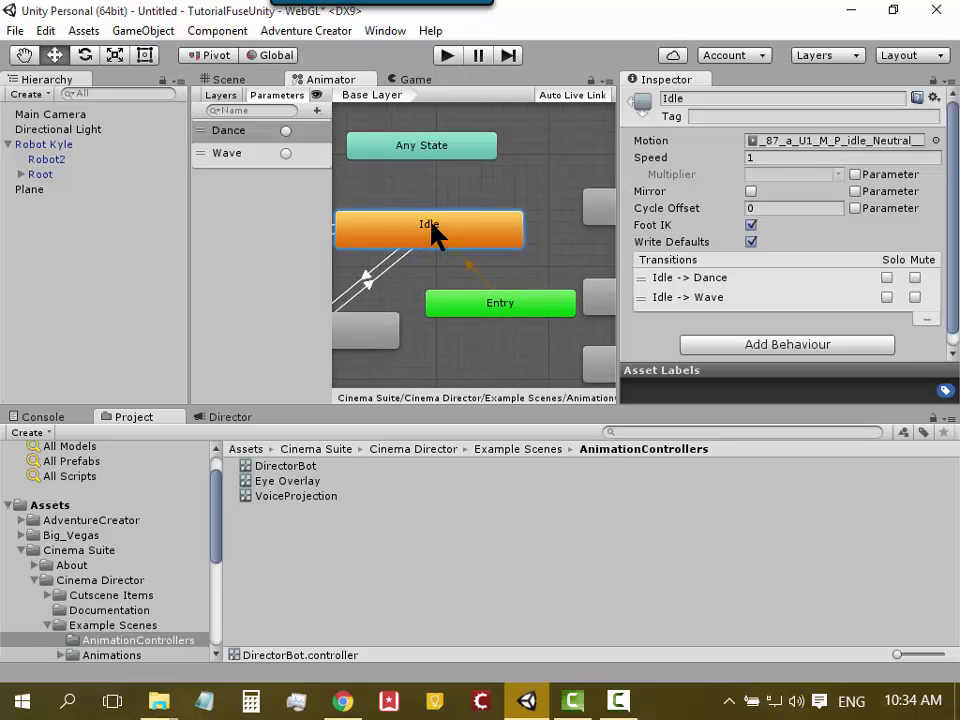
# Locate Idle's humanoid idle neutral clip, play its preview, then rewind to frame 0
pyautogui.click(826, 142)
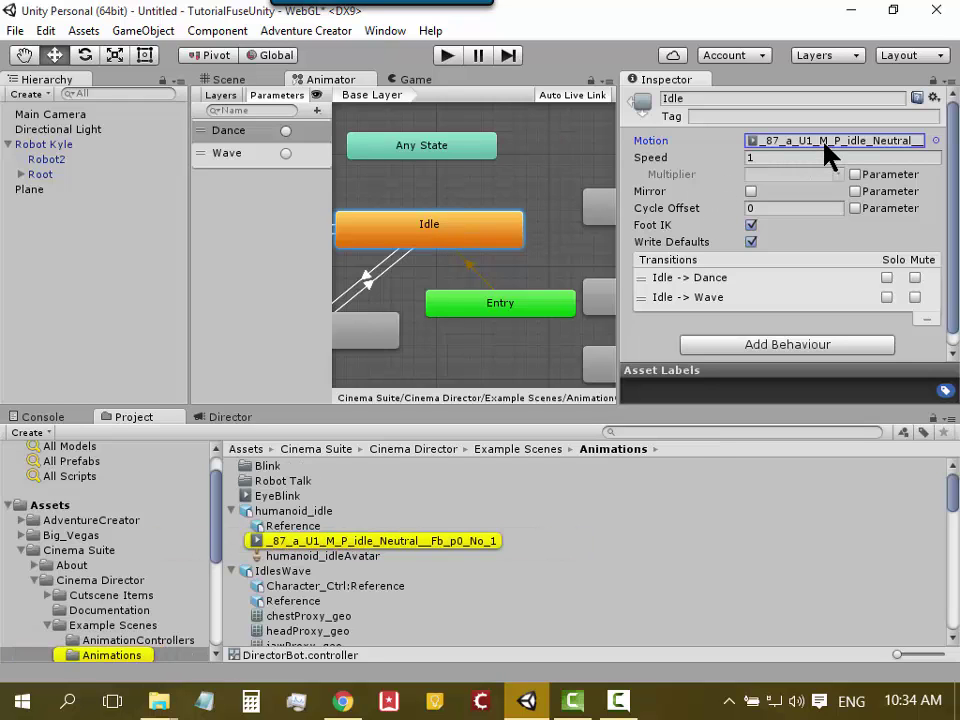
pyautogui.click(370, 545)
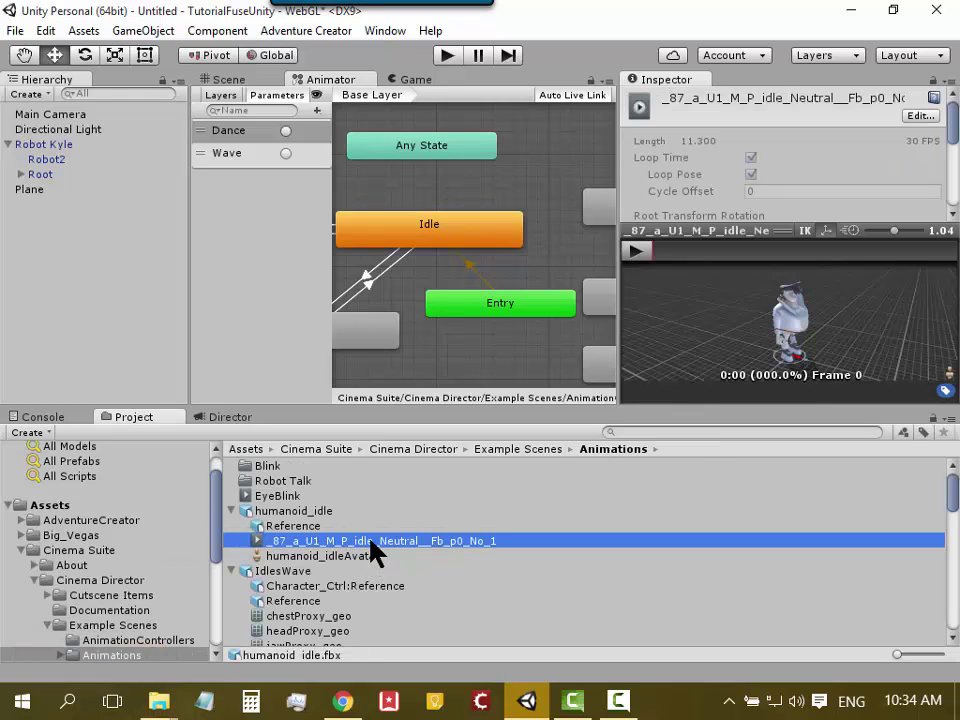
pyautogui.click(636, 251)
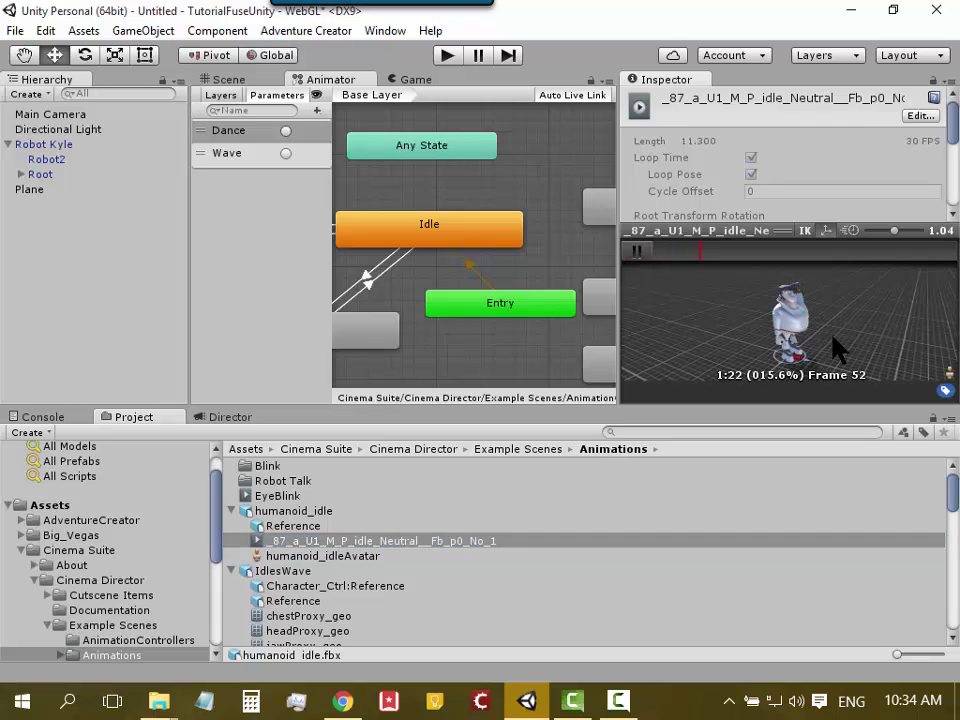
pyautogui.click(636, 251)
pyautogui.moveTo(776, 262); pyautogui.dragTo(645, 262)
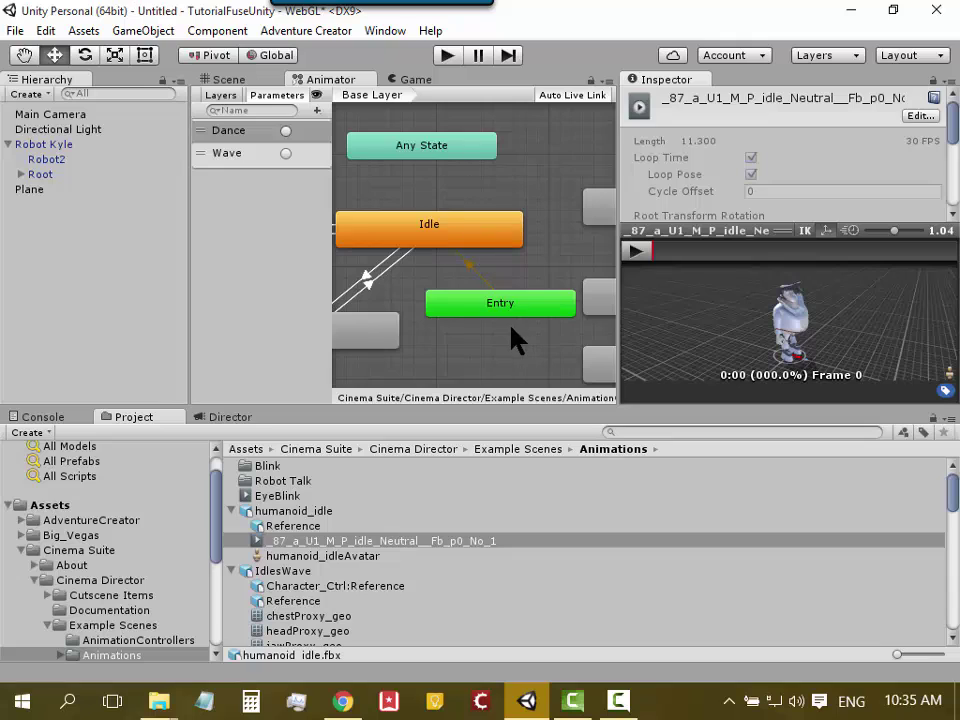
# View the _87_a_U1_M_P_idle_Neutral clip details, then reselect Idle with Dance in view
pyautogui.click(443, 240)
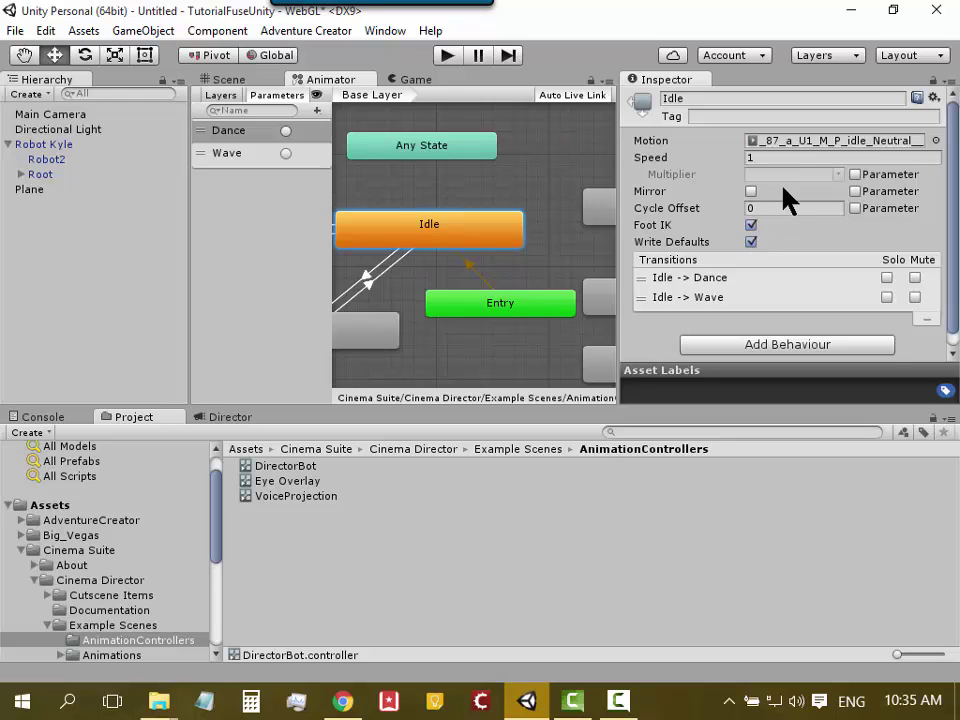
pyautogui.click(805, 143)
pyautogui.click(420, 541)
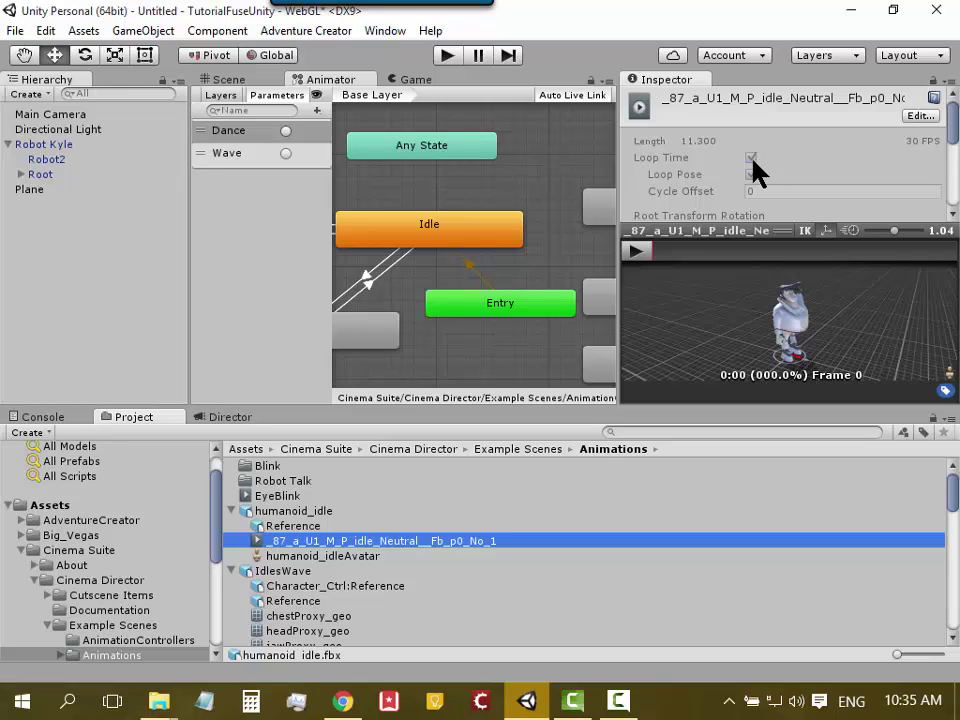
pyautogui.click(502, 227)
pyautogui.moveTo(471, 174); pyautogui.dragTo(535, 162, button='middle')
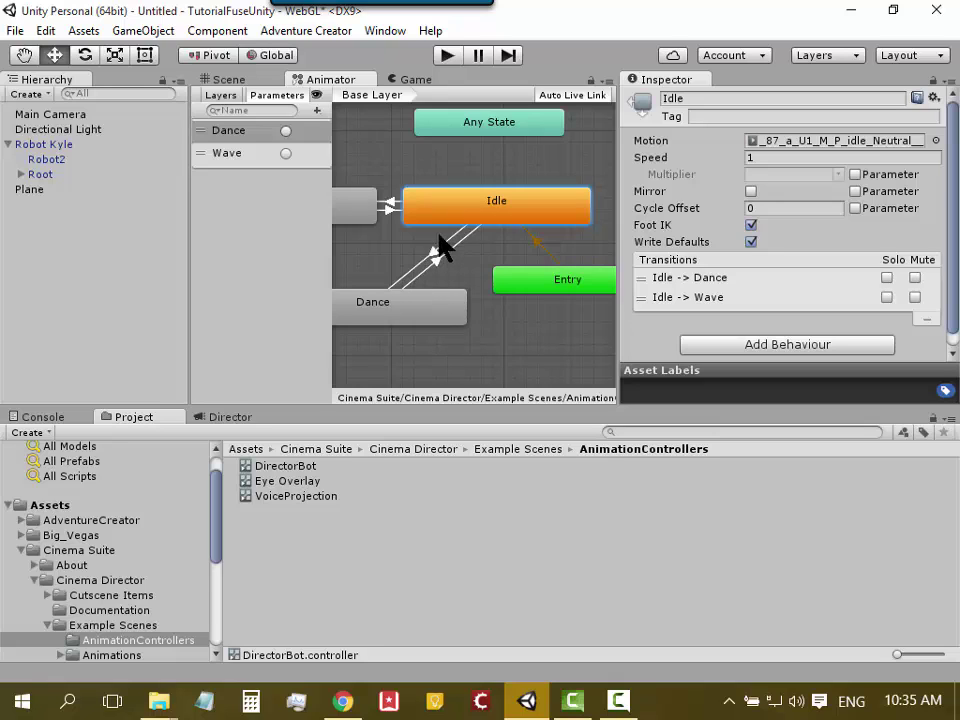
# Inspect the Idle→Dance and Idle→Wave transitions' Conditions, showing Dance and Wave respectively
pyautogui.click(441, 252)
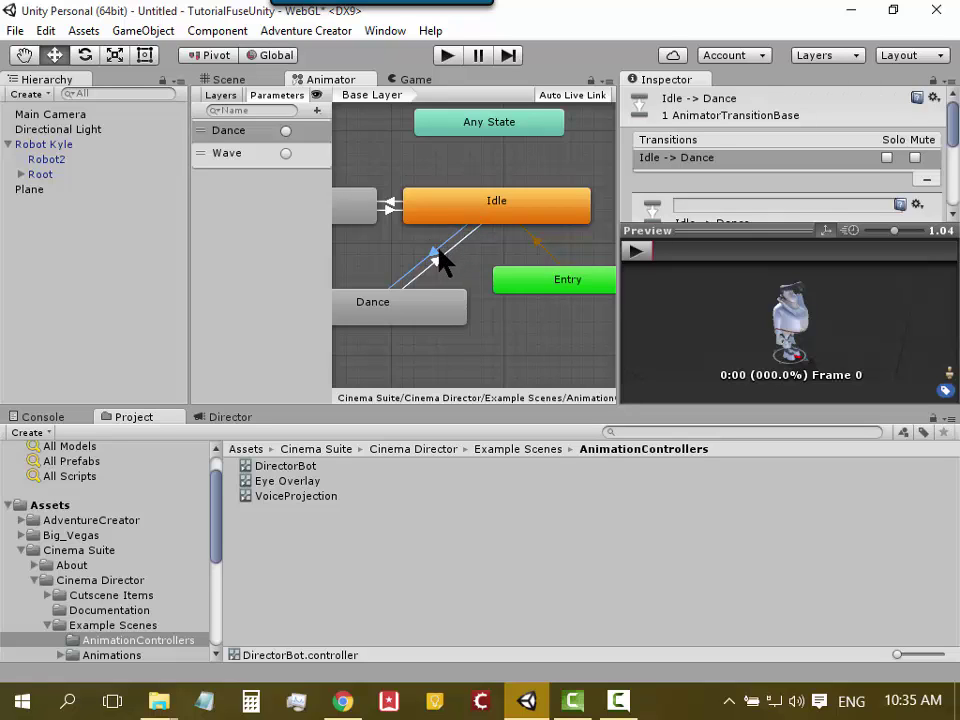
pyautogui.click(392, 208)
pyautogui.click(437, 250)
pyautogui.scroll(-2, 686, 182)
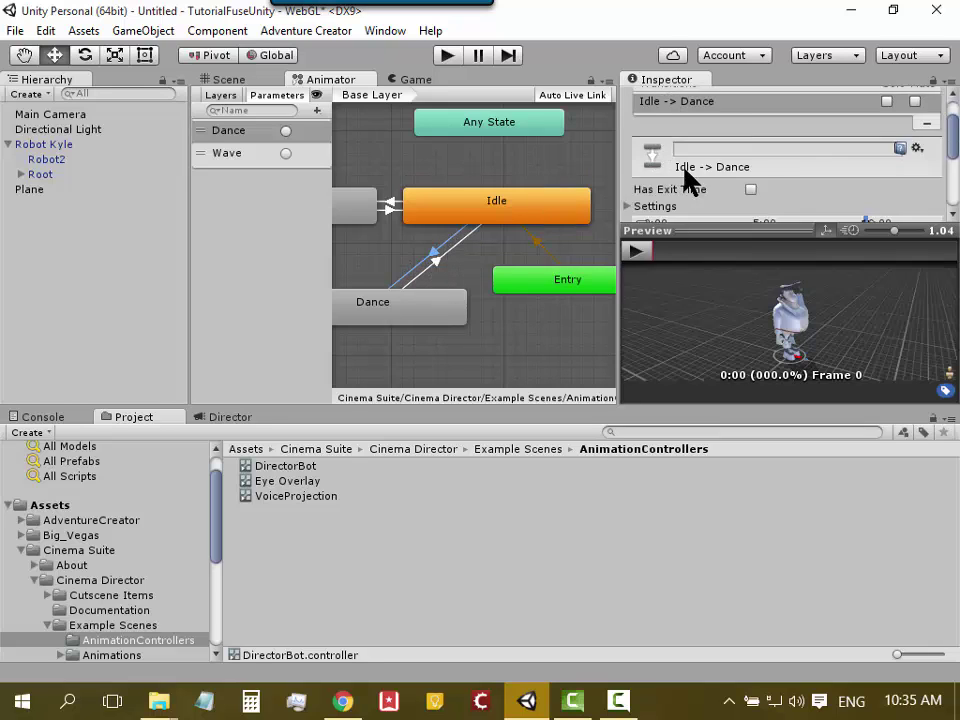
pyautogui.scroll(-2, 658, 189)
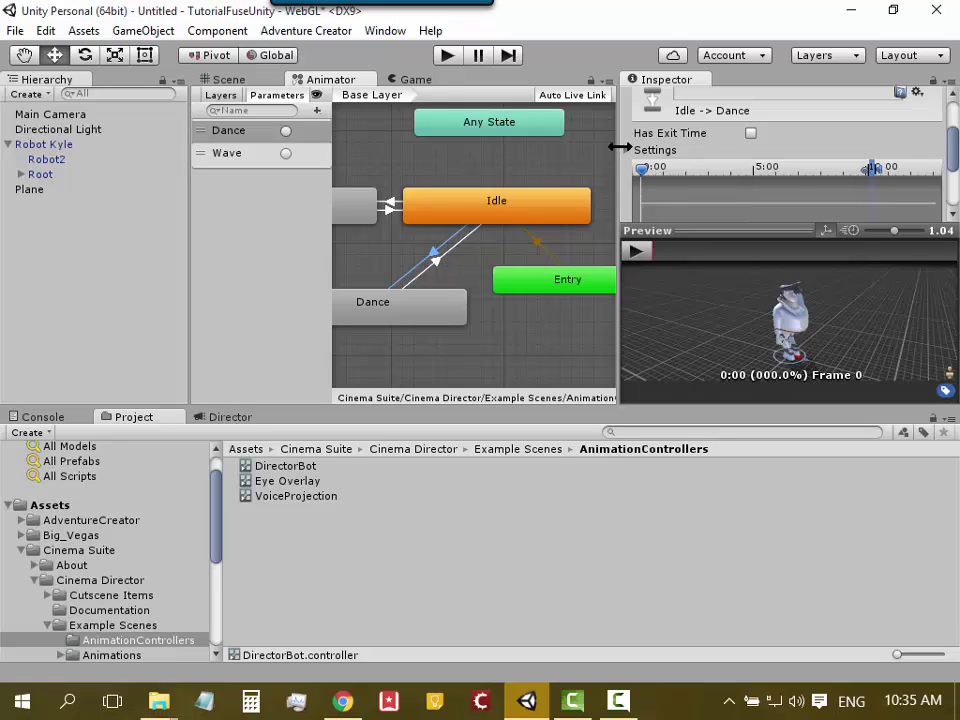
pyautogui.scroll(-2, 622, 146)
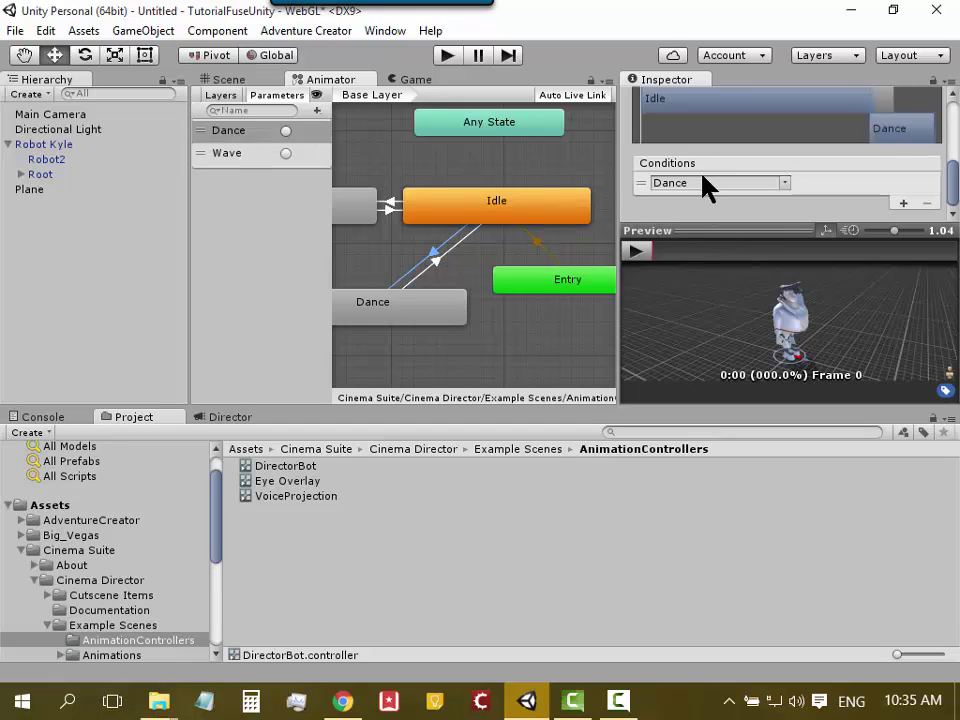
pyautogui.click(389, 206)
pyautogui.moveTo(374, 180); pyautogui.dragTo(488, 182, button='middle')
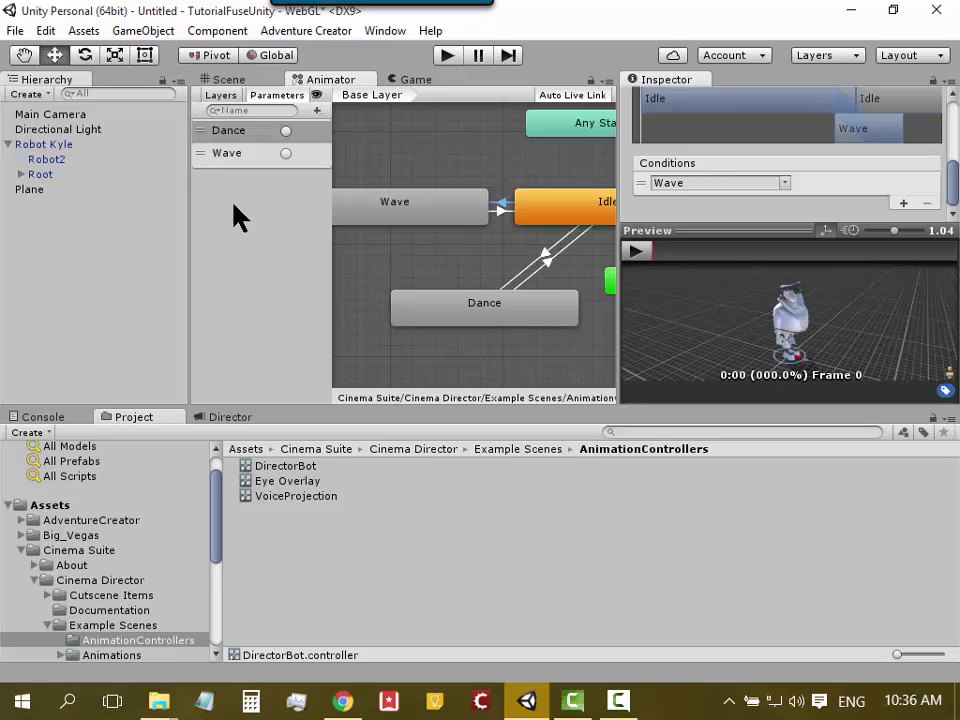
# Show the Director timeline beside the Game view of Robot Kyle and open its Create dropdown
pyautogui.click(229, 418)
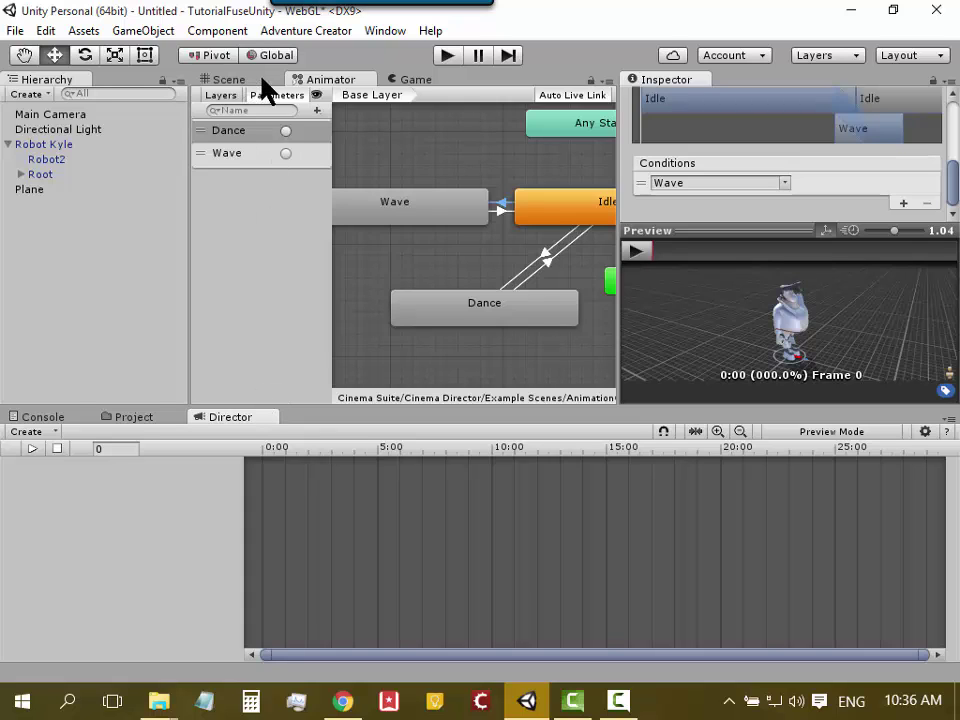
pyautogui.click(395, 80)
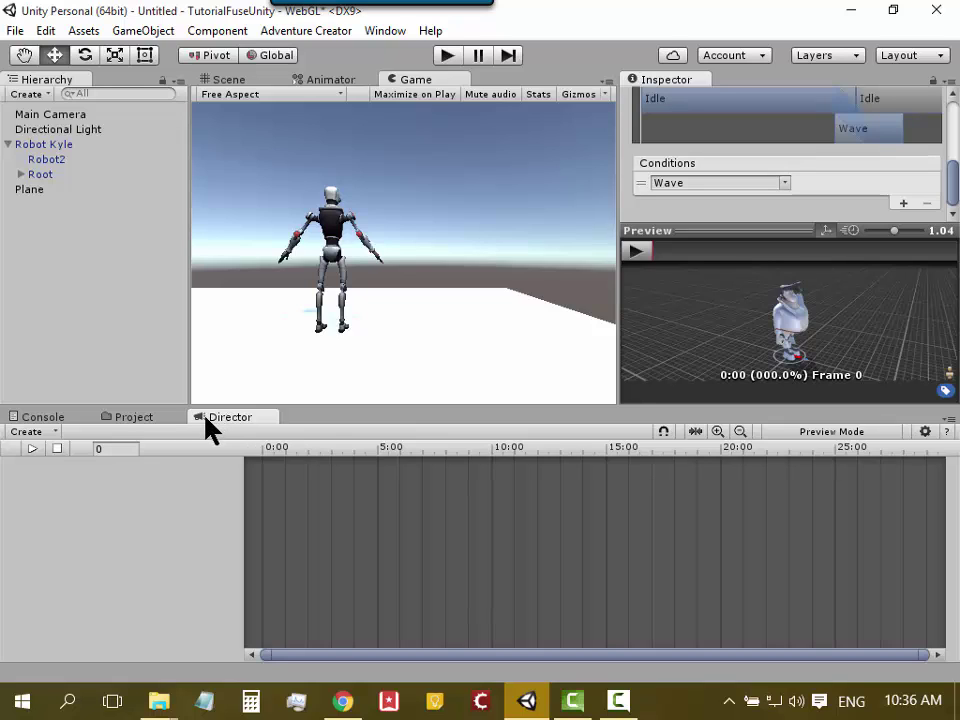
pyautogui.click(56, 431)
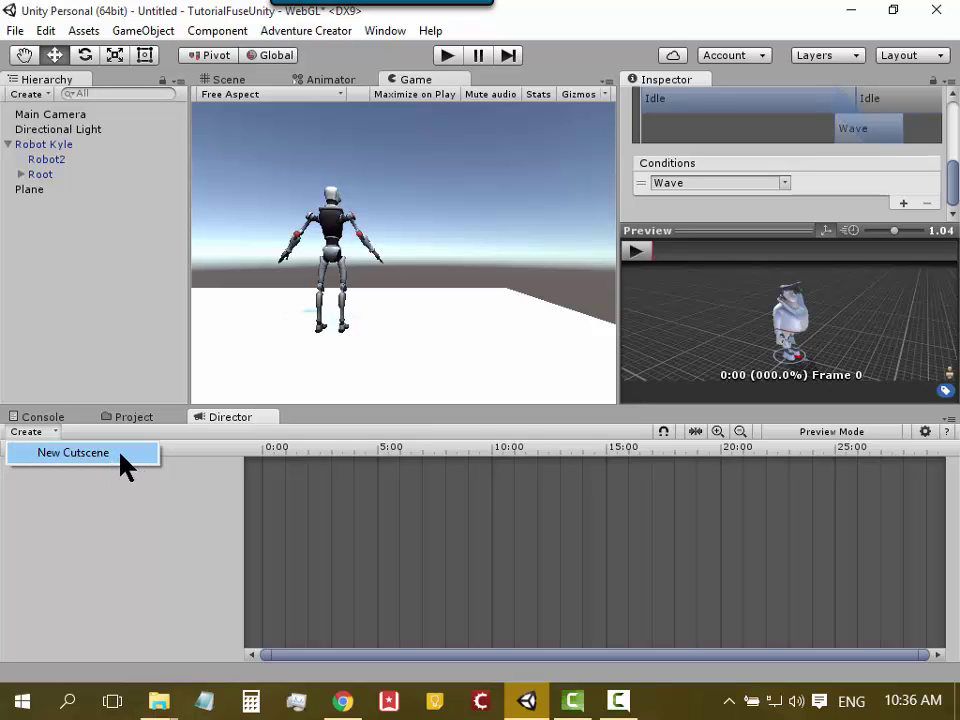
# Open the New Cutscene creator, reposition it, and browse the Window menu
pyautogui.click(121, 457)
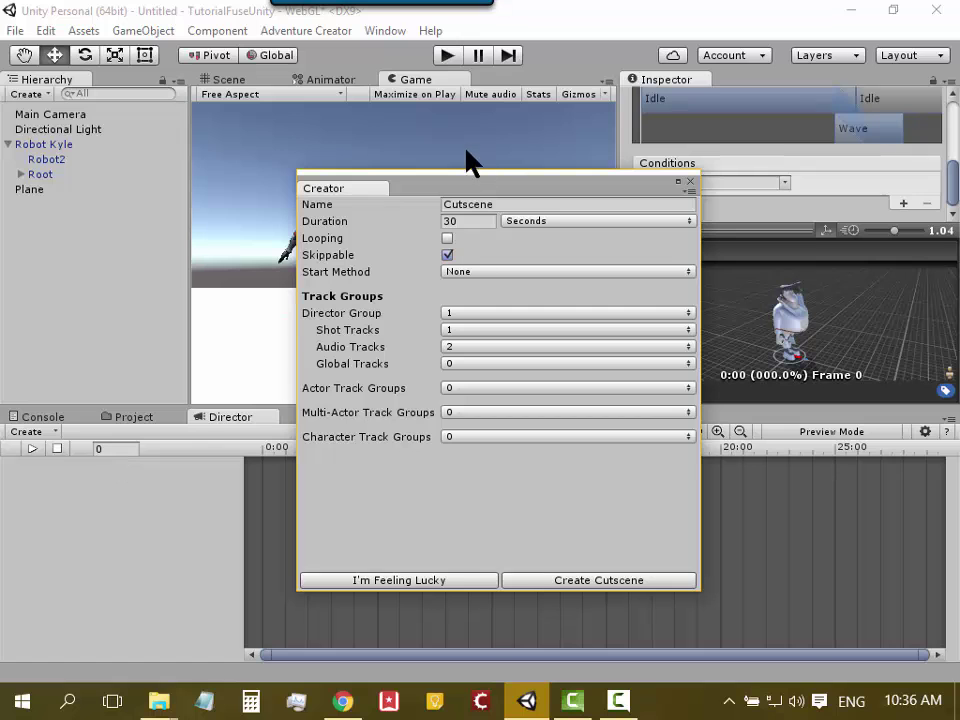
pyautogui.moveTo(469, 188)
pyautogui.mouseDown()
pyautogui.moveTo(422, 160)
pyautogui.moveTo(530, 255)
pyautogui.mouseUp()
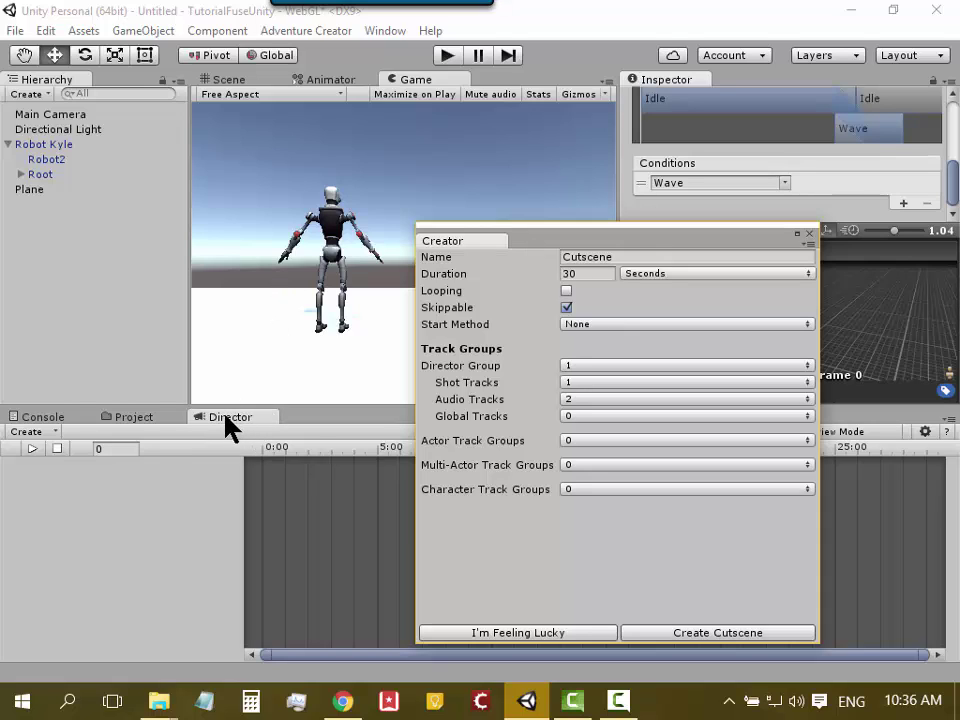
pyautogui.click(384, 31)
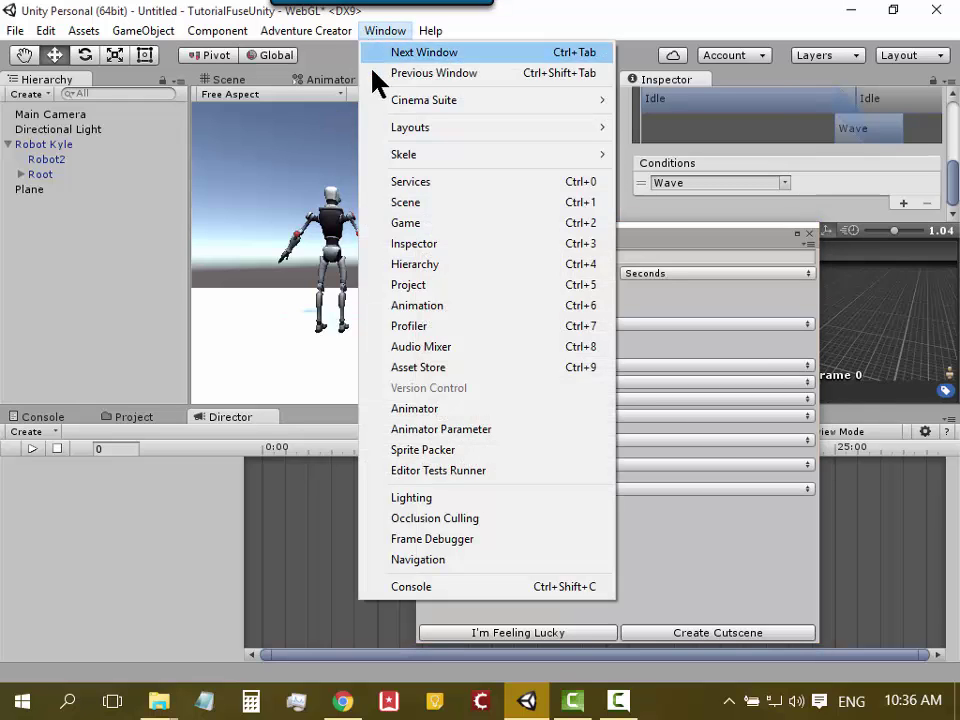
pyautogui.moveTo(499, 100)
pyautogui.moveTo(638, 98)
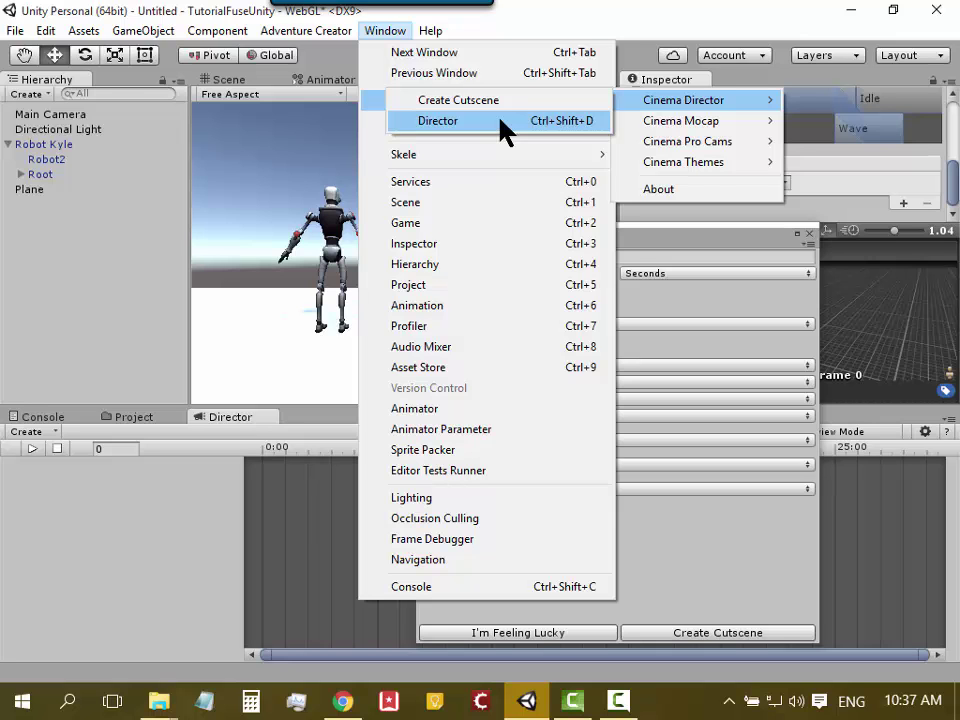
# In the Google Sheets spreadsheet in Chrome, enter 0 in cell H19
pyautogui.click(341, 700)
pyautogui.click(500, 10)
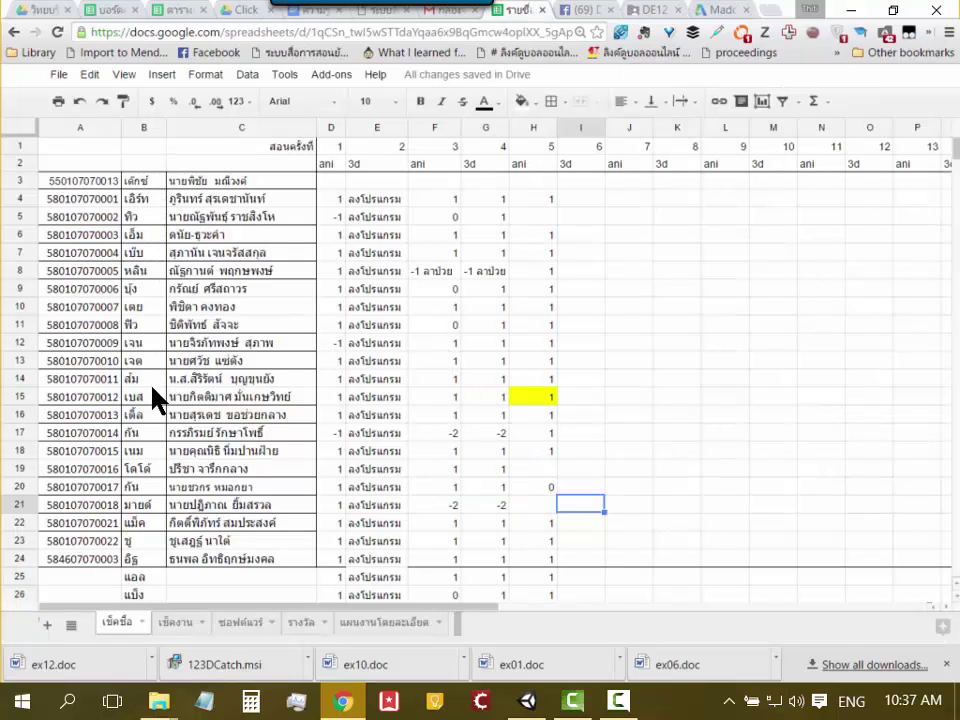
pyautogui.press('Left')
pyautogui.press('Up')
pyautogui.write('0')
pyautogui.press('Up')
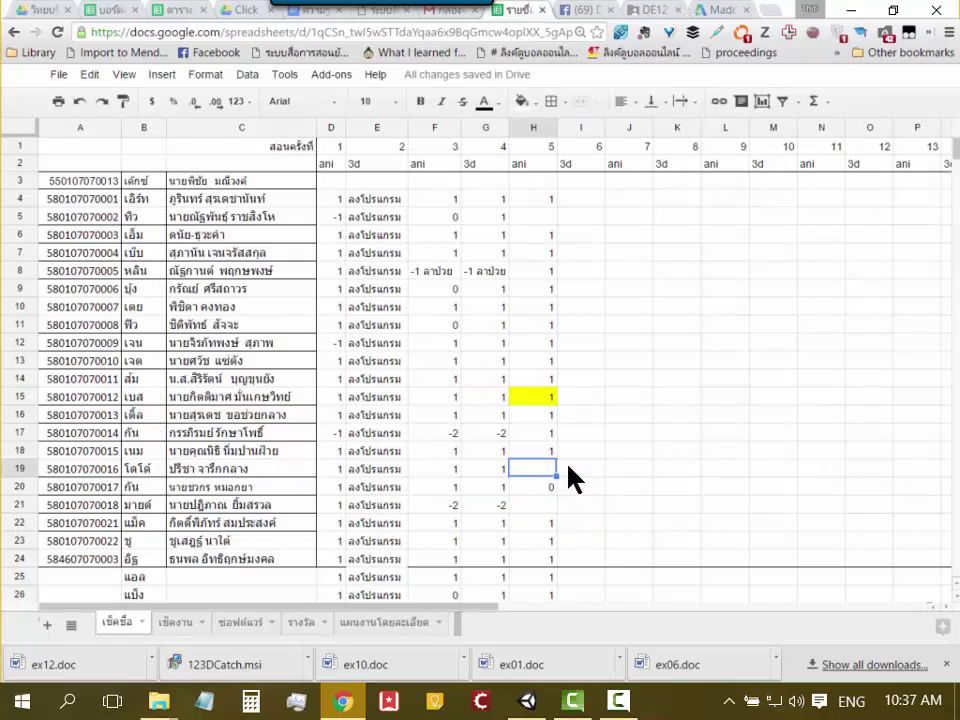
pyautogui.write('0')
pyautogui.press('Tab')
# Back in Unity, move the Creator window up and change the cutscene duration from 30 to 10
pyautogui.click(530, 702)
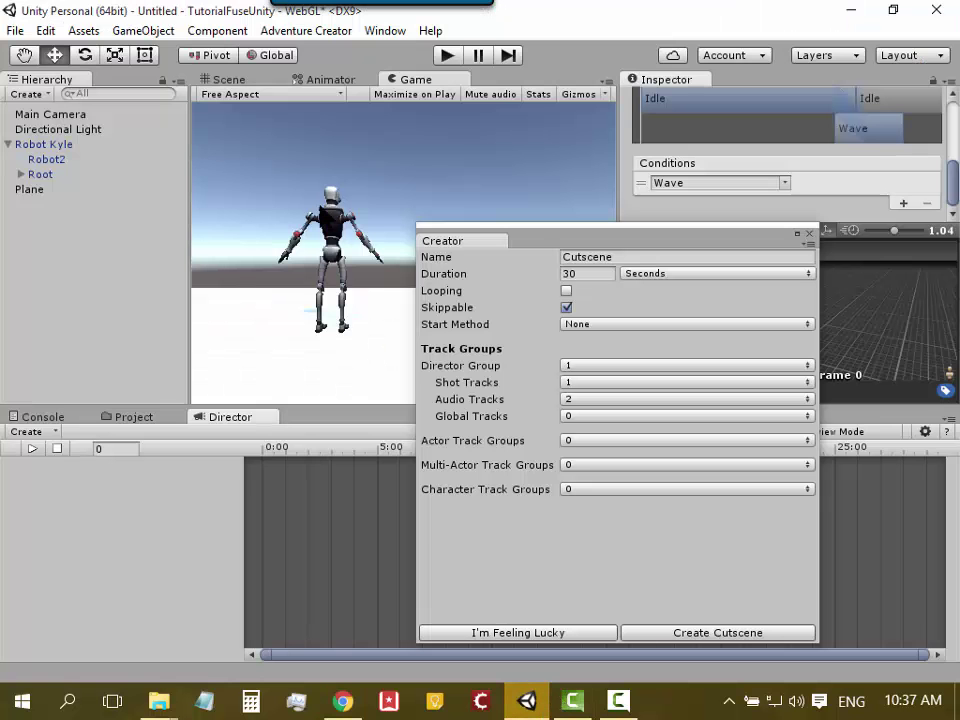
pyautogui.moveTo(546, 242); pyautogui.dragTo(546, 163)
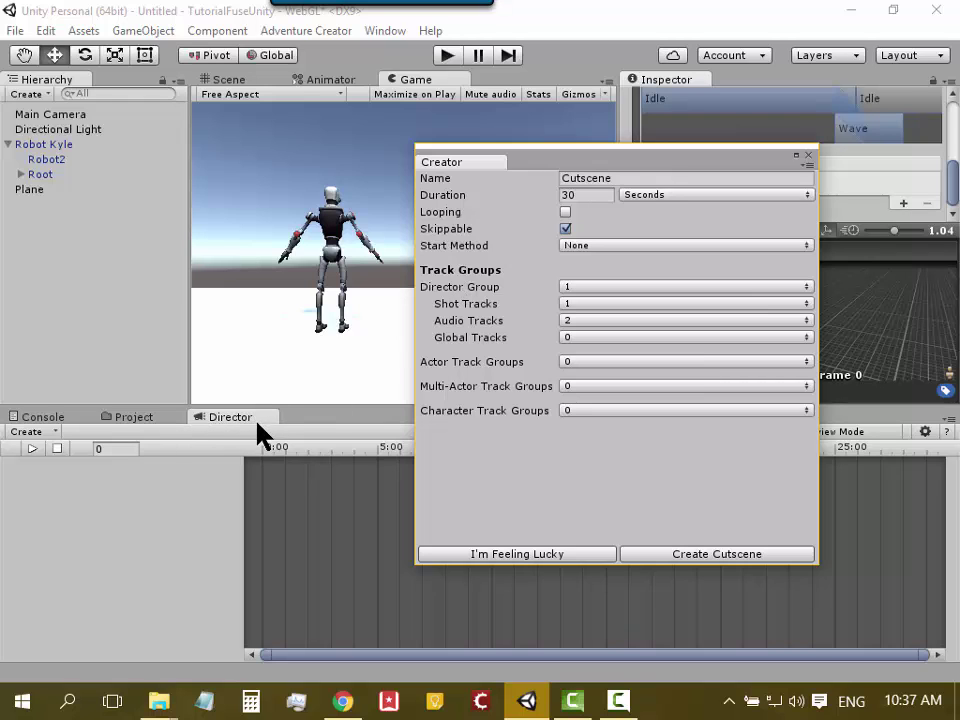
pyautogui.moveTo(537, 152); pyautogui.dragTo(406, 122)
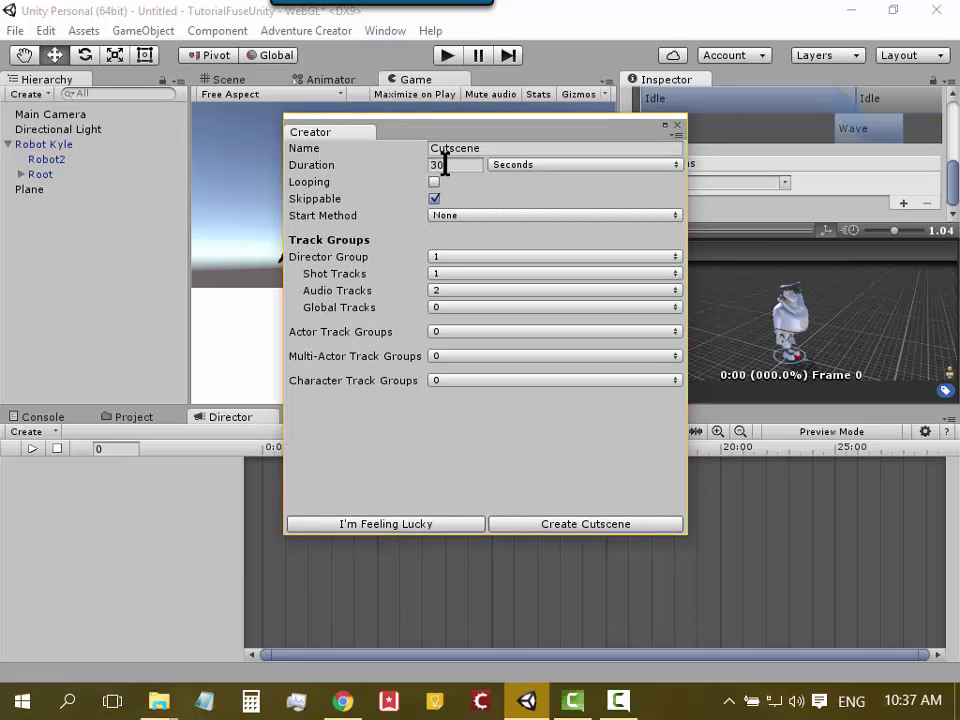
pyautogui.click(478, 149)
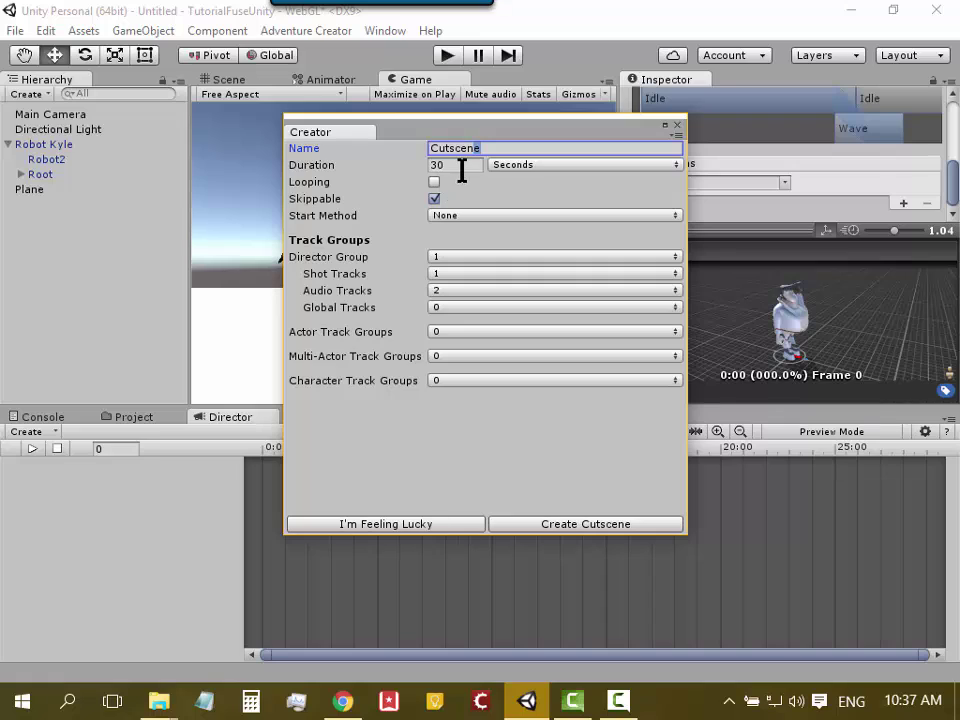
pyautogui.click(462, 165)
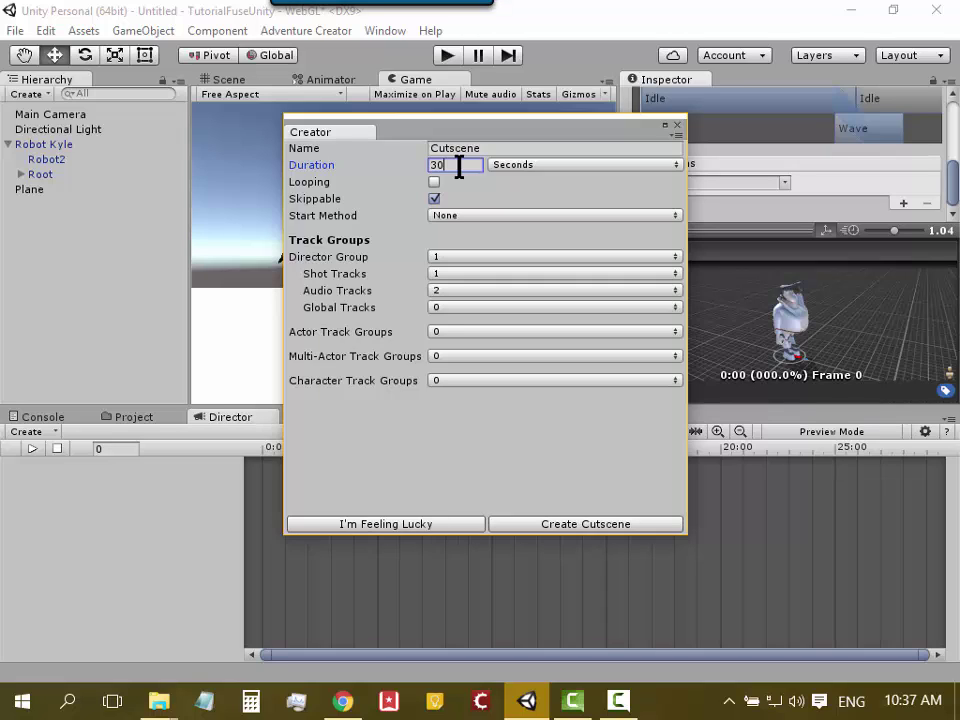
pyautogui.doubleClick(459, 167)
pyautogui.write('10')
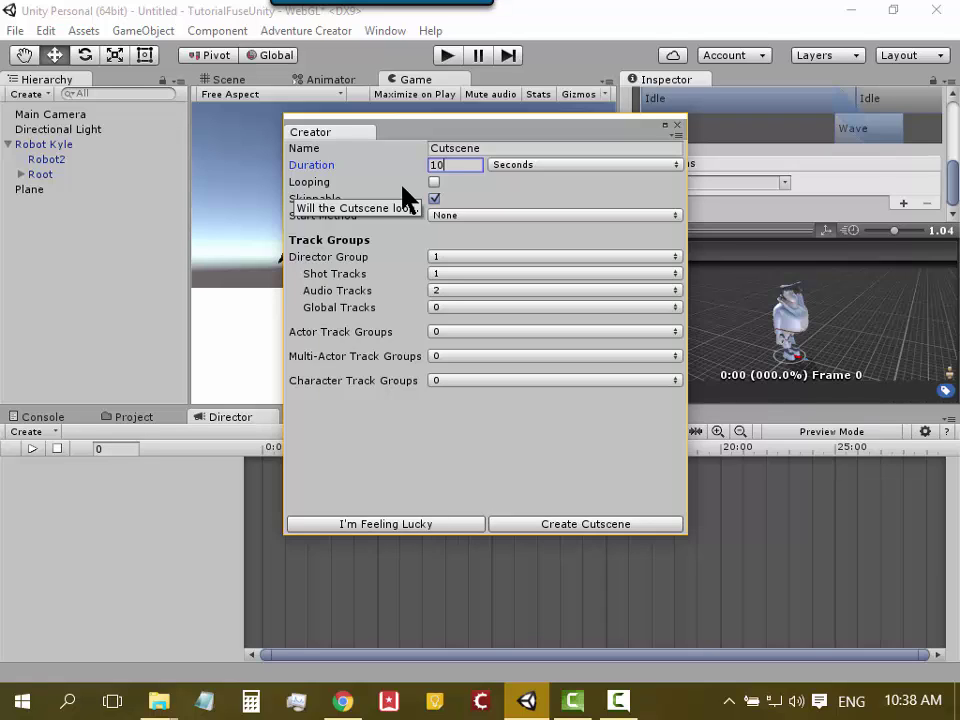
# Confirm the 10-second duration and open the Start Method dropdown
pyautogui.press('Tab')
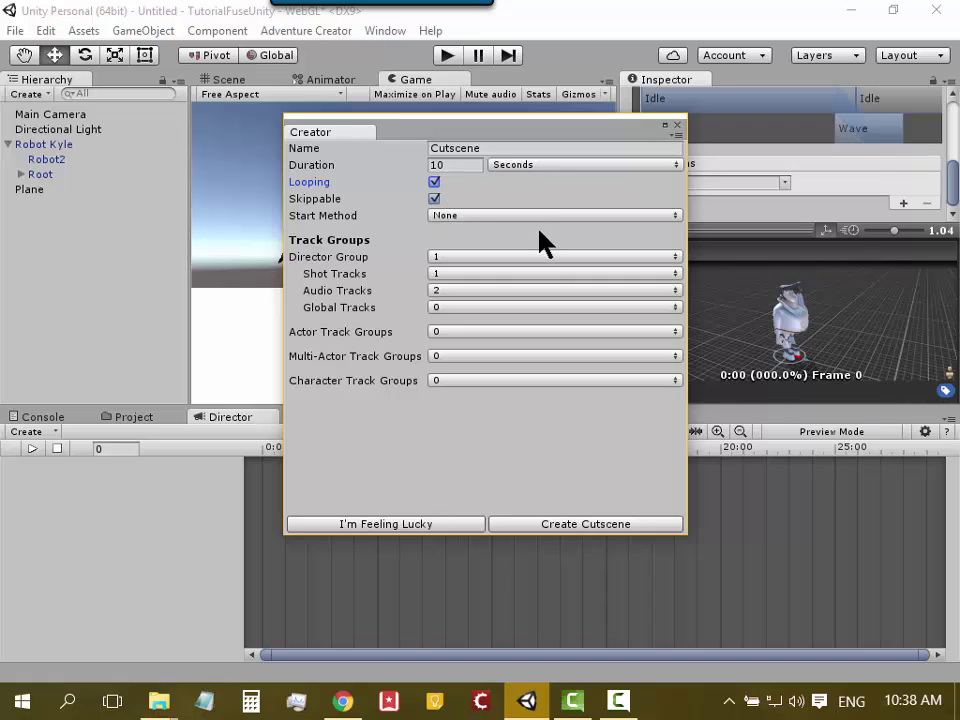
pyautogui.click(486, 214)
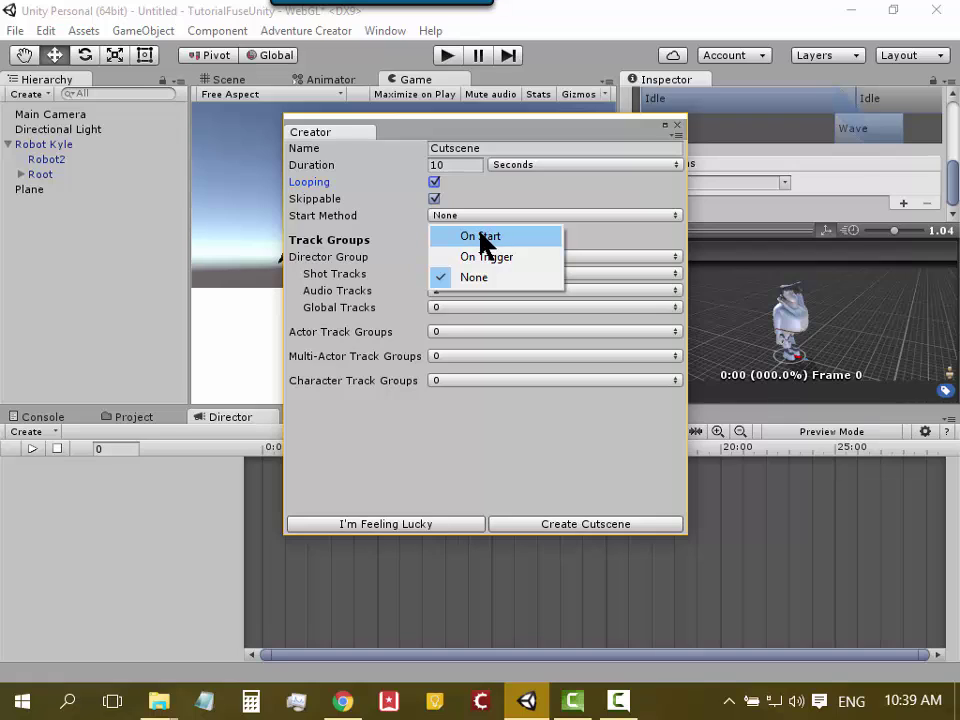
# Set the cutscene to start On Start and keep a single director group
pyautogui.click(482, 238)
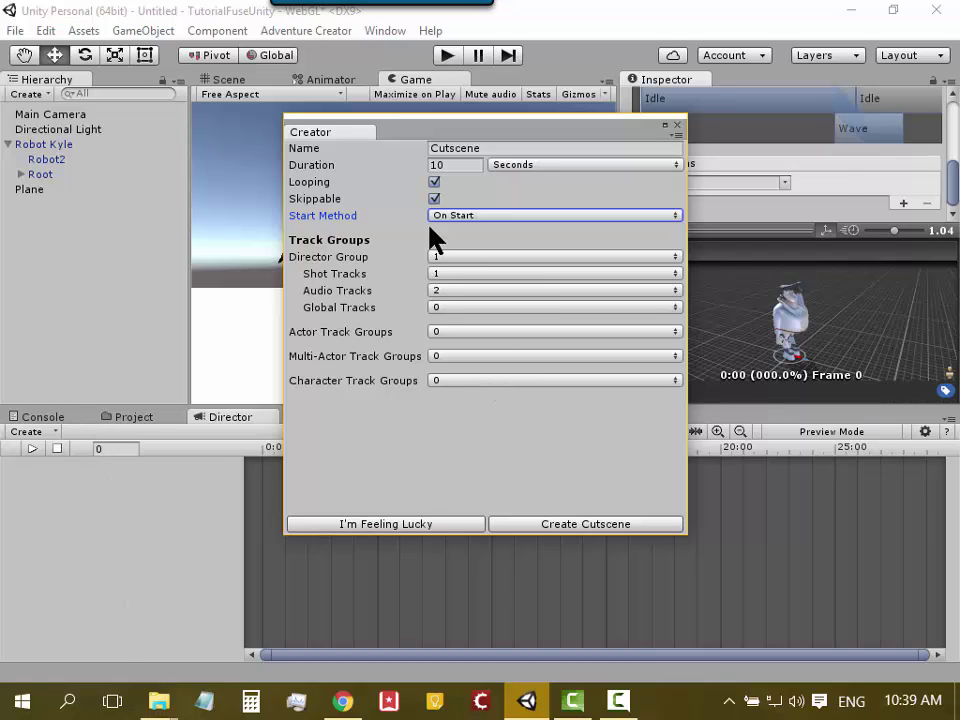
pyautogui.click(455, 256)
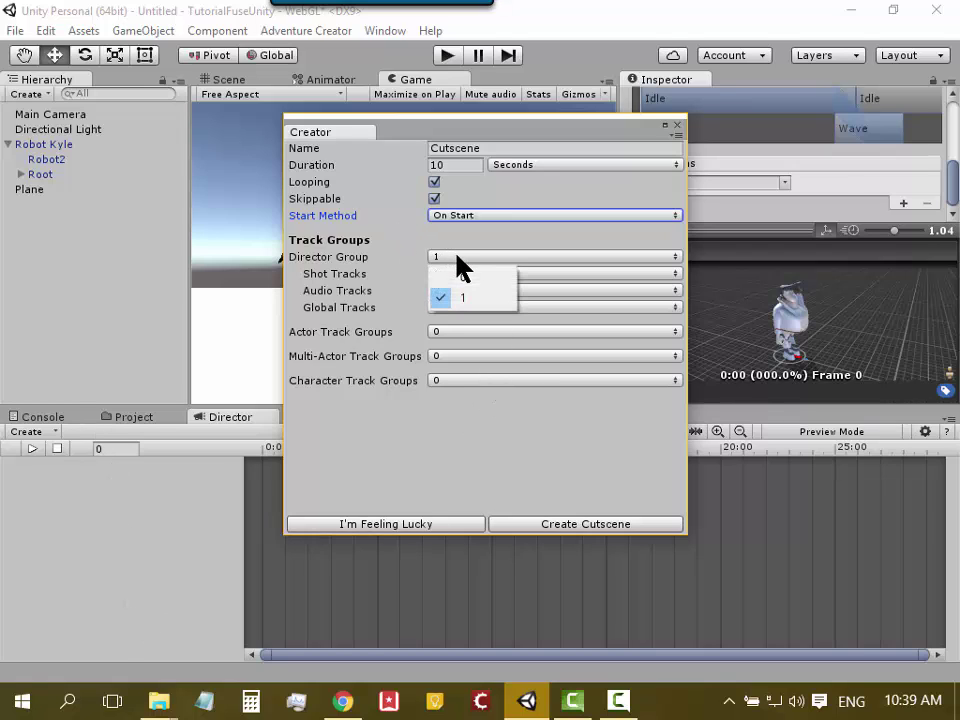
pyautogui.click(440, 236)
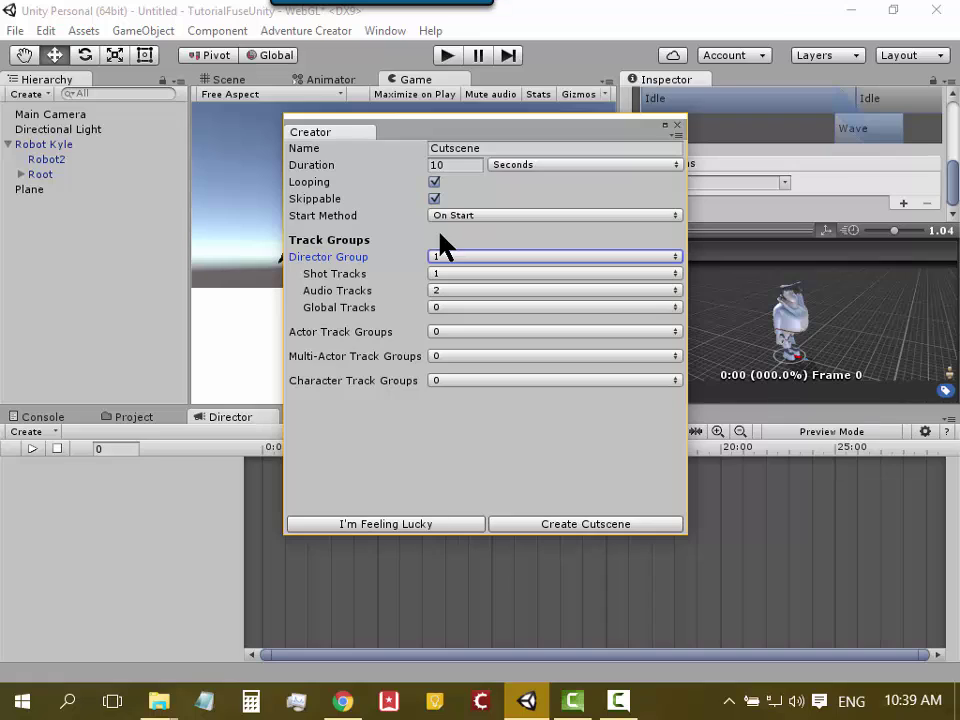
# Set 0 audio tracks, 1 global track and 1 actor track group
pyautogui.click(466, 291)
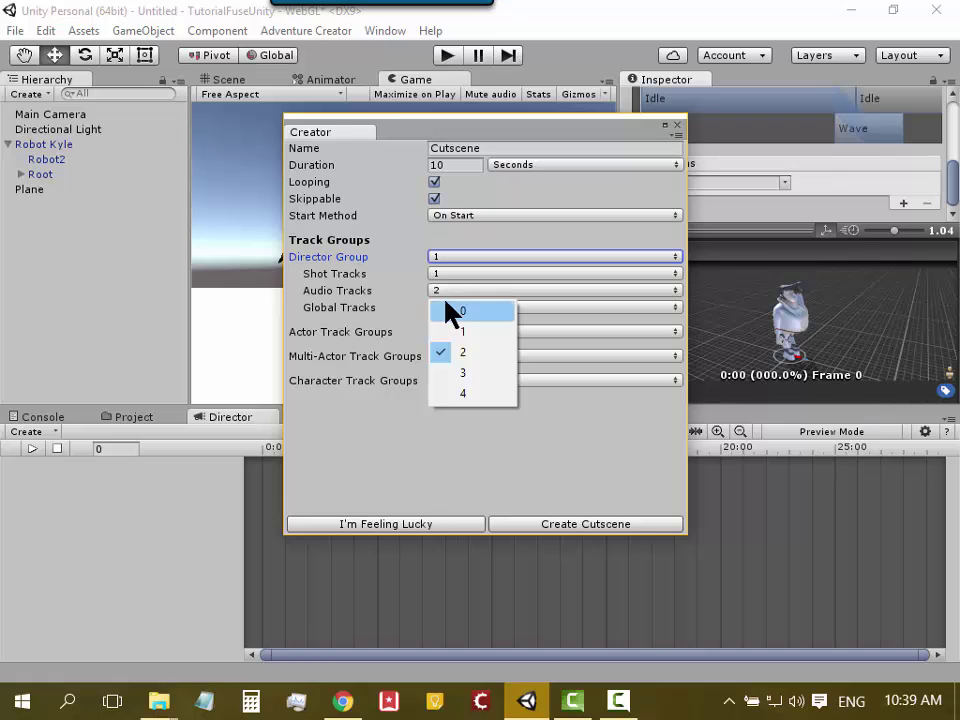
pyautogui.click(447, 310)
pyautogui.click(446, 308)
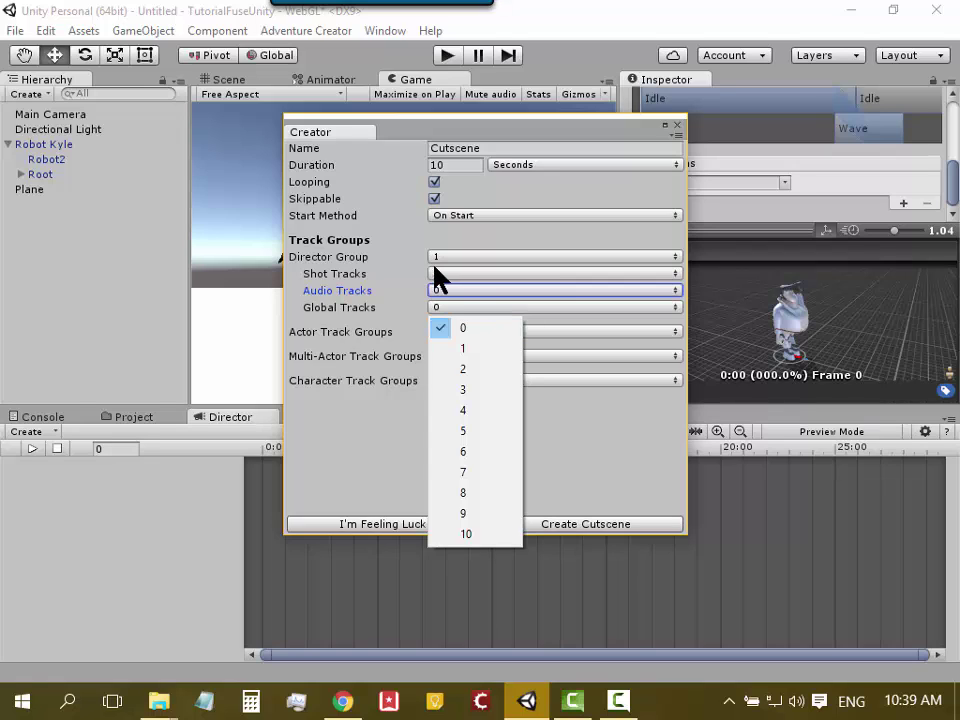
pyautogui.click(475, 347)
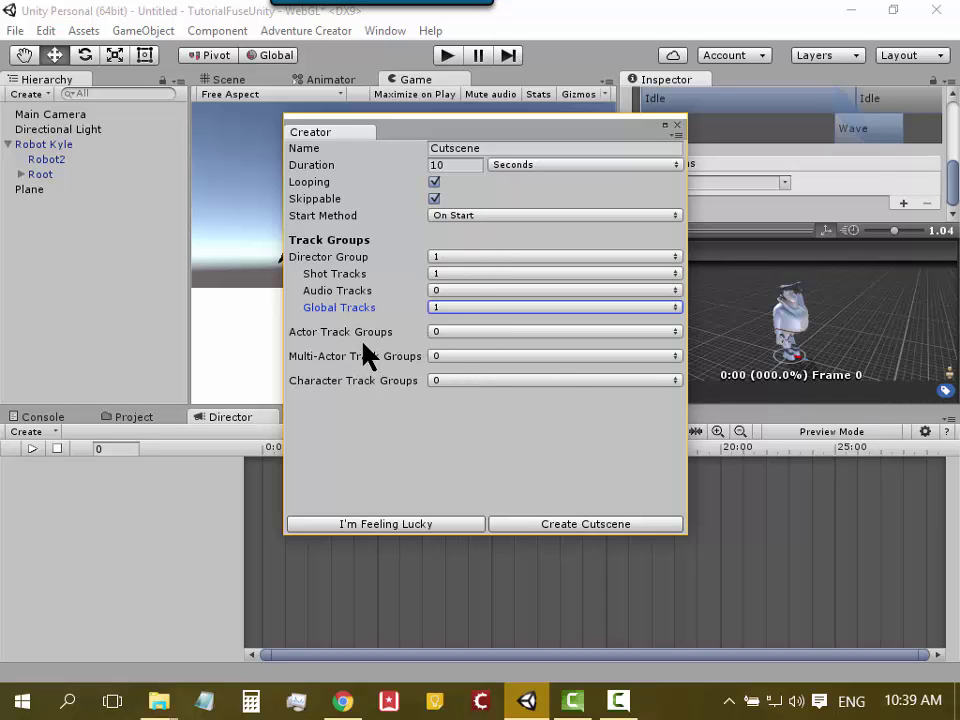
pyautogui.click(455, 332)
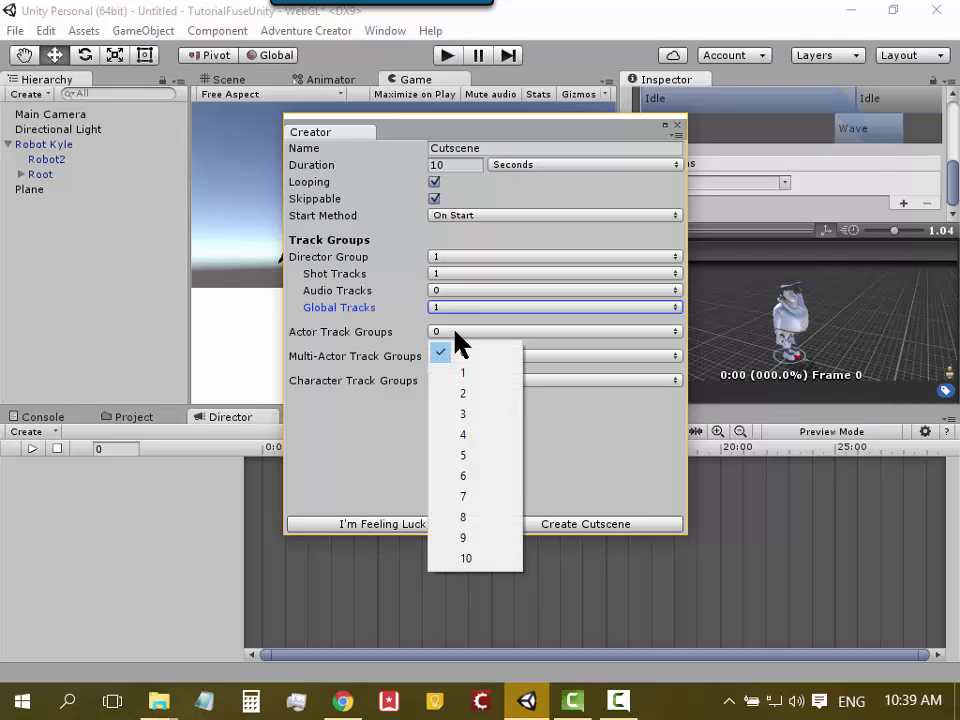
pyautogui.click(466, 373)
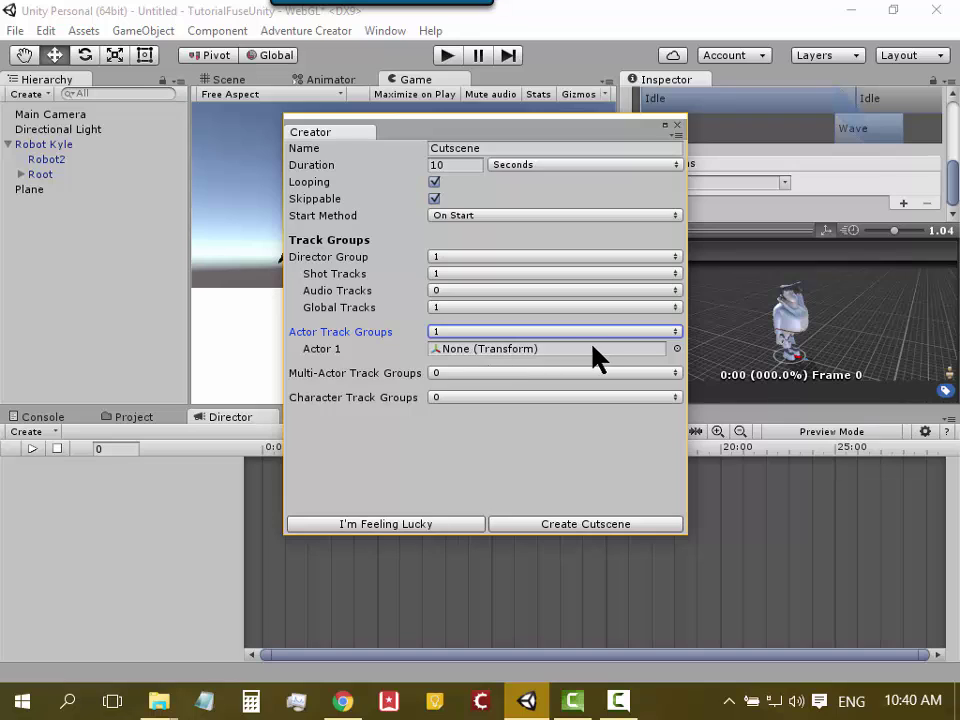
# Assign Robot Kyle as Actor 1 by searching 'ro' in the scene object picker
pyautogui.click(677, 349)
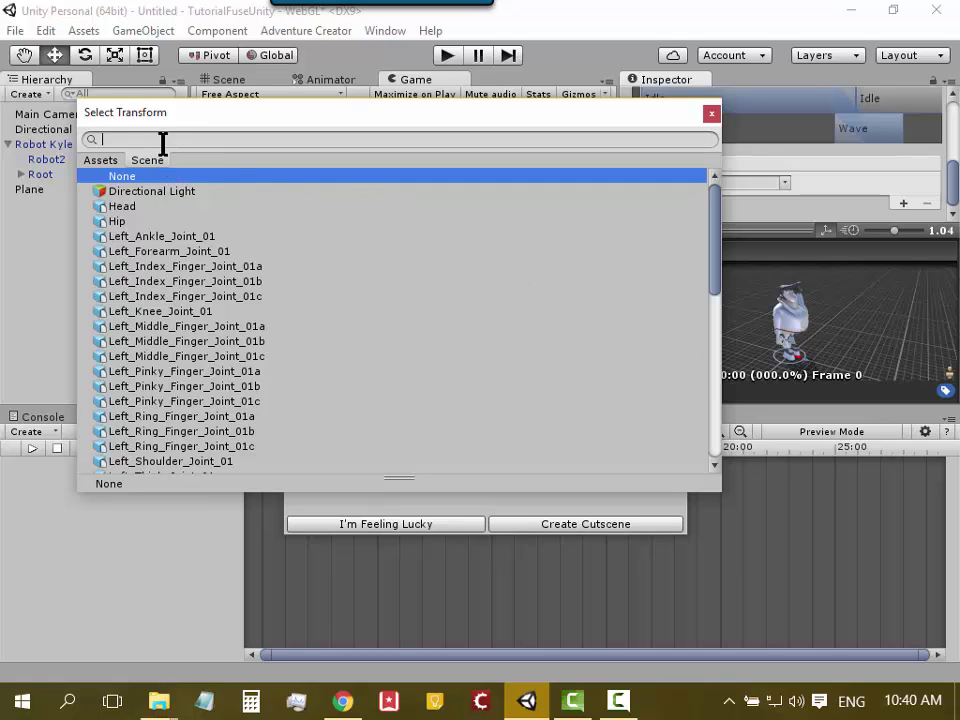
pyautogui.write('ro')
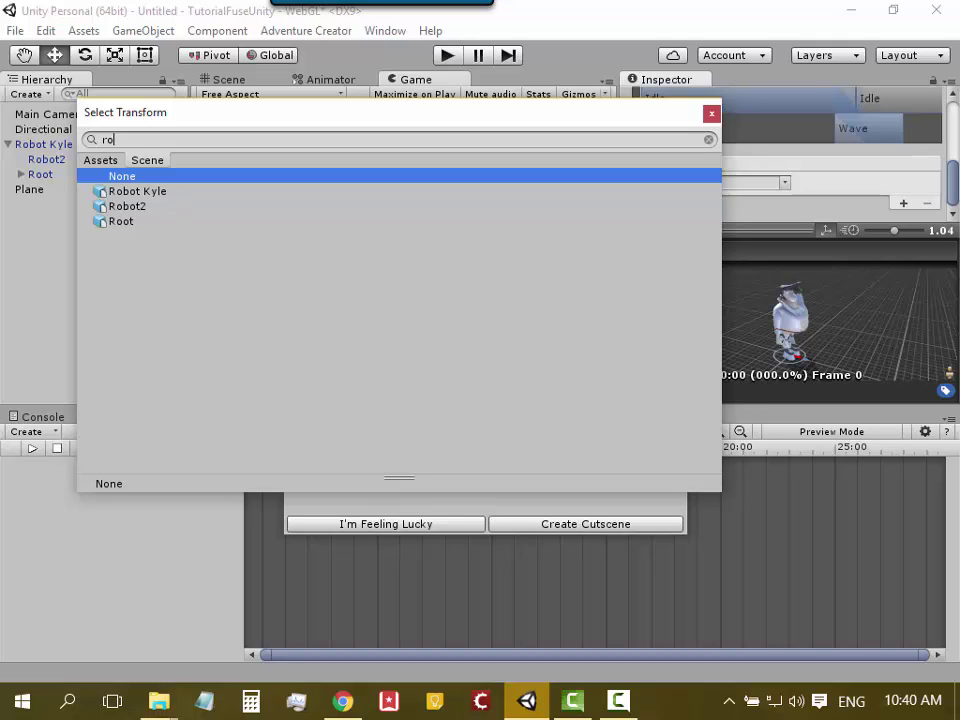
pyautogui.click(90, 160)
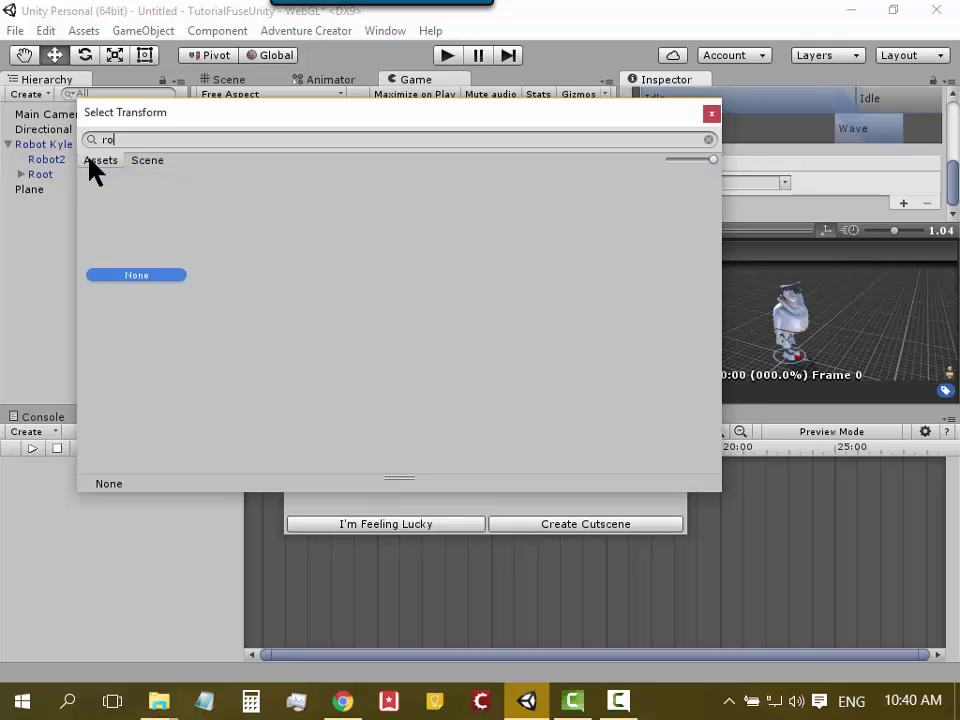
pyautogui.click(147, 161)
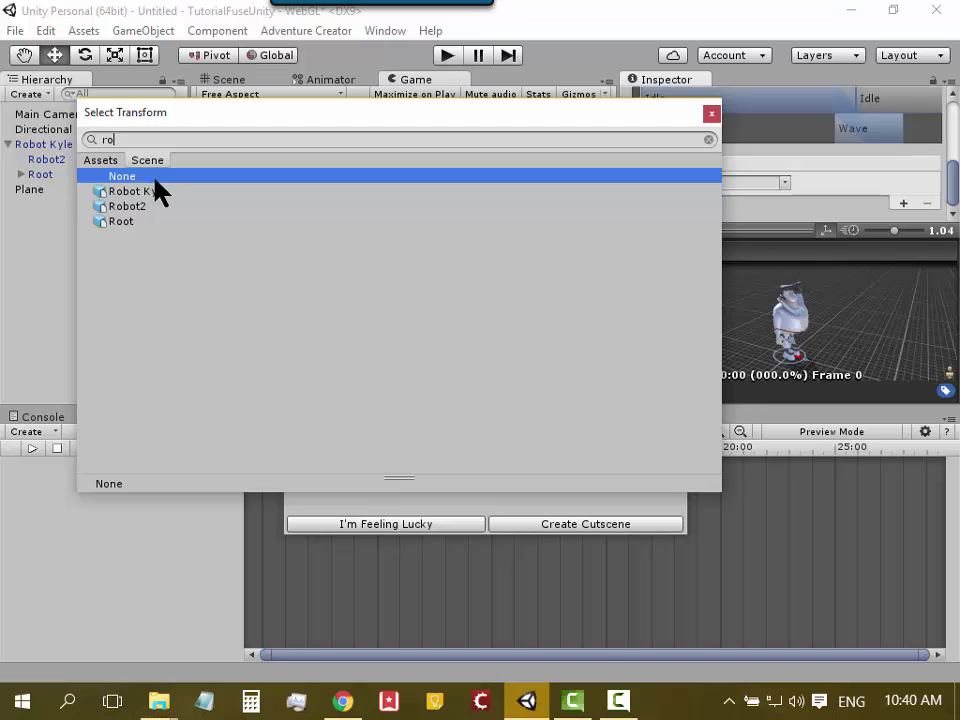
pyautogui.click(162, 192)
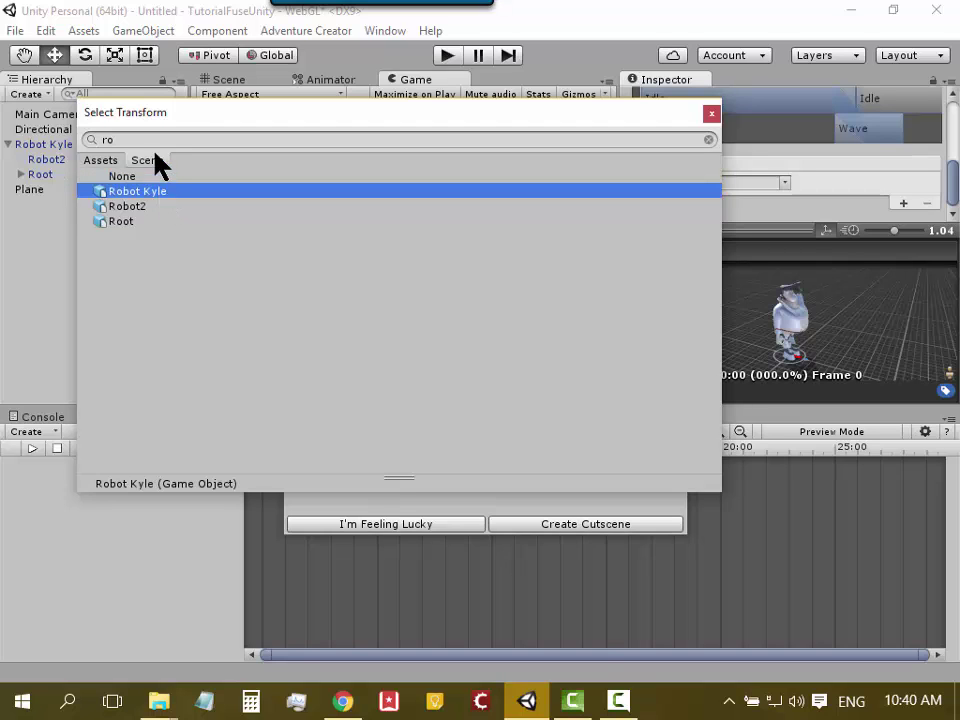
pyautogui.doubleClick(157, 192)
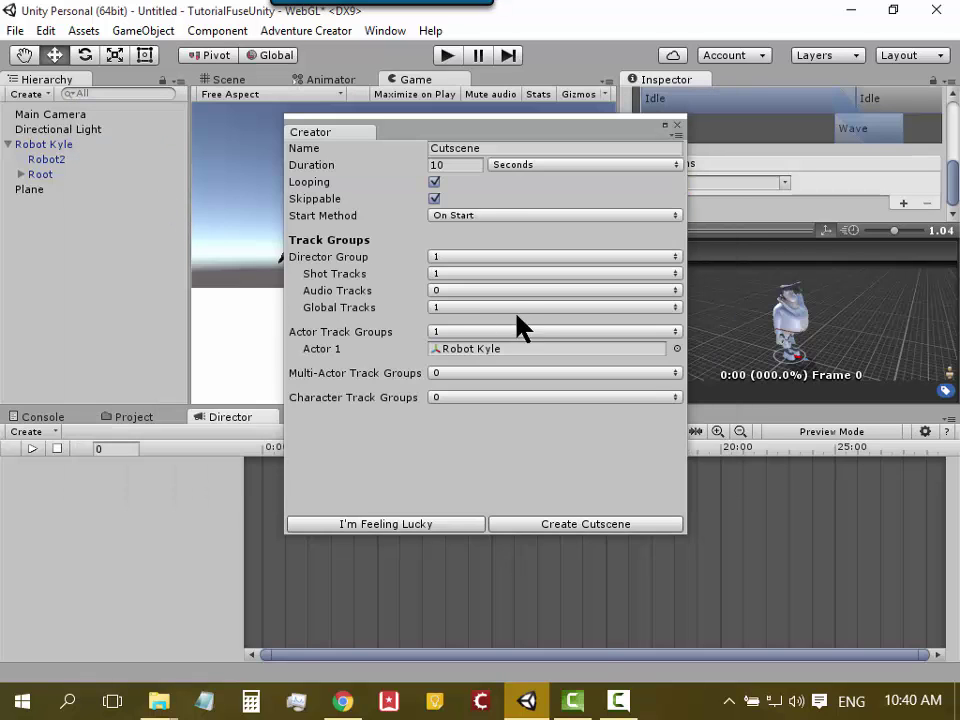
# Move the reopened object picker aside and float the Creator window back over the editor
pyautogui.click(677, 348)
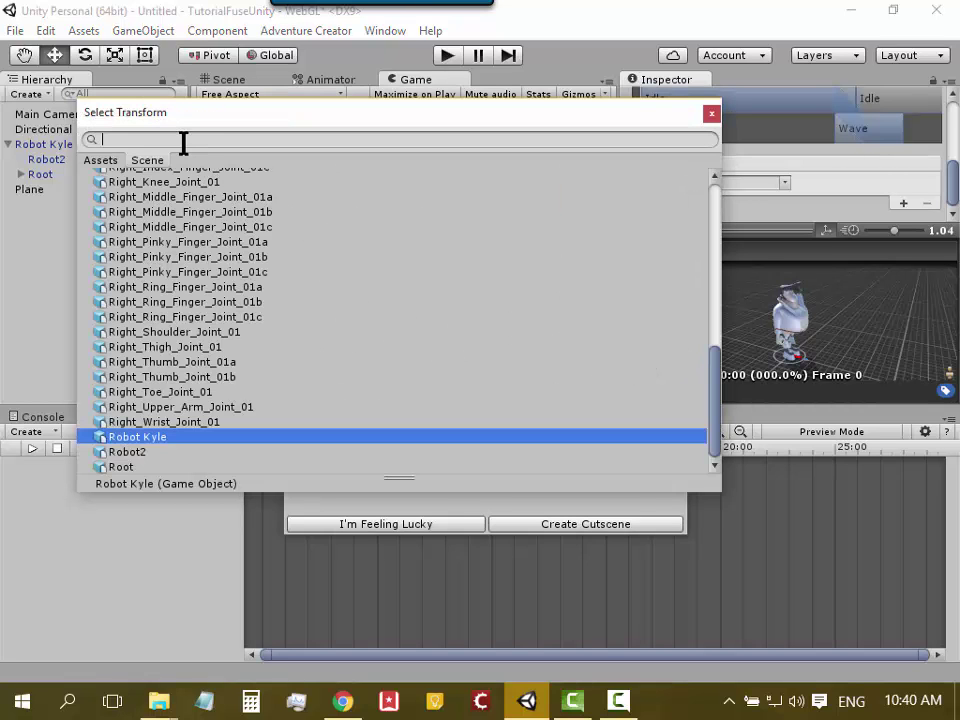
pyautogui.moveTo(274, 114); pyautogui.dragTo(347, 392)
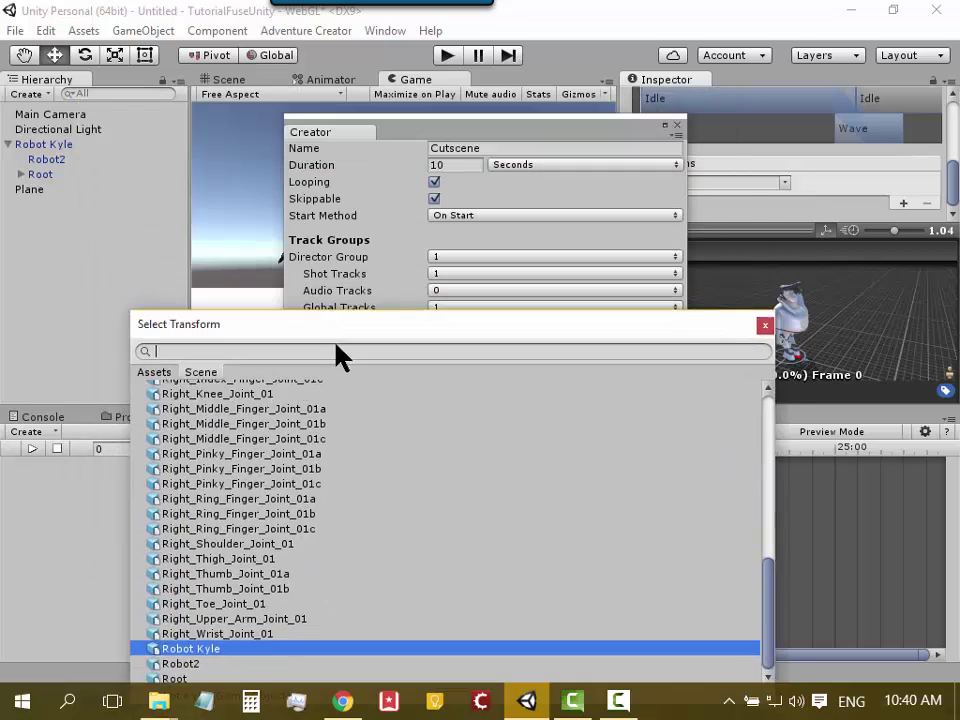
pyautogui.click(395, 133)
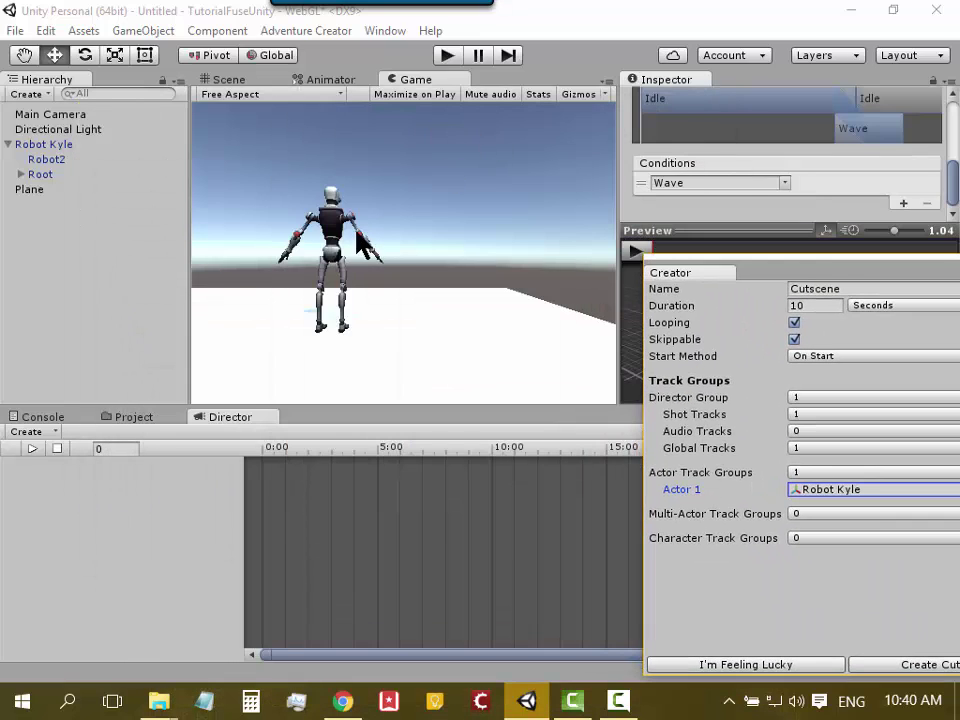
pyautogui.moveTo(831, 274)
pyautogui.mouseDown()
pyautogui.moveTo(424, 160)
pyautogui.moveTo(531, 118)
pyautogui.mouseUp()
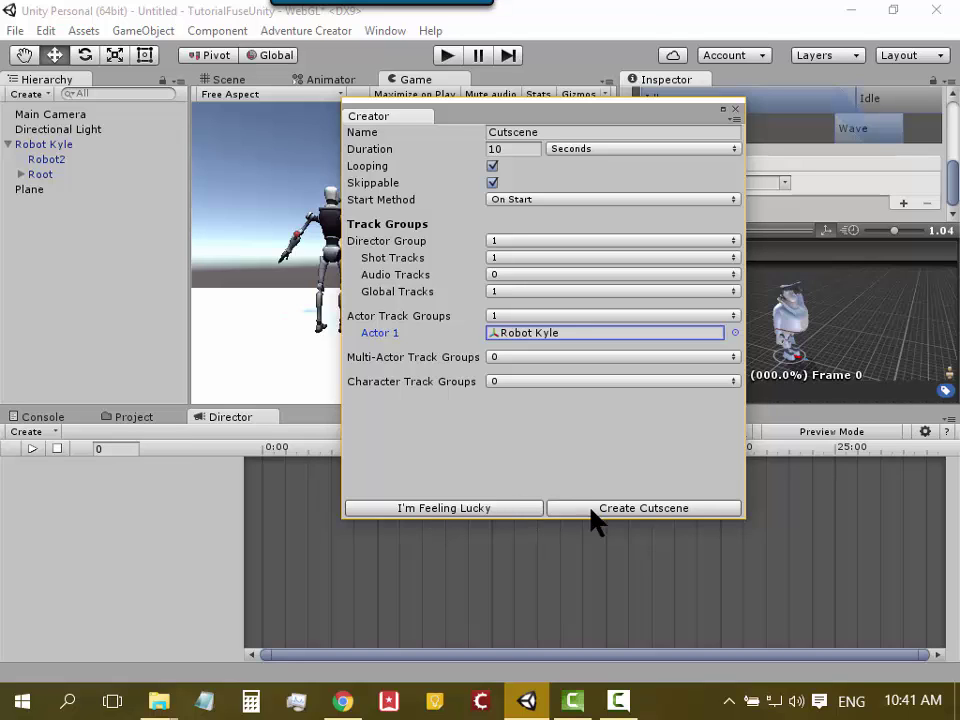
# Create the cutscene, which generates a Cutscene Trigger, a Director Group and a Robot Kyle Group
pyautogui.click(670, 510)
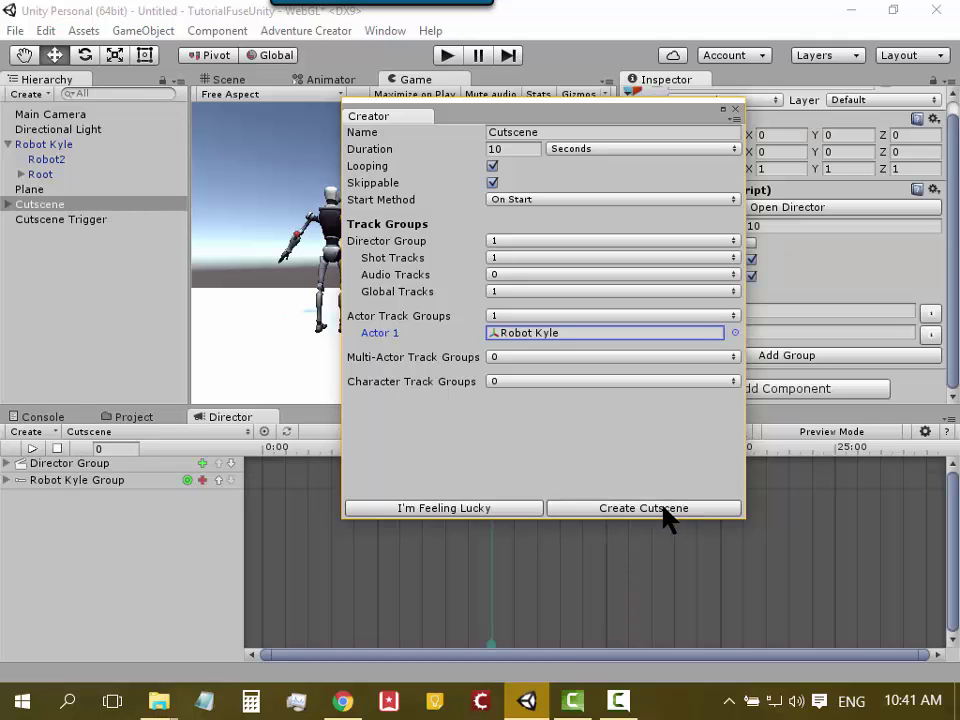
# Close the creator, expand the Director Group and select its Shot Track
pyautogui.click(734, 110)
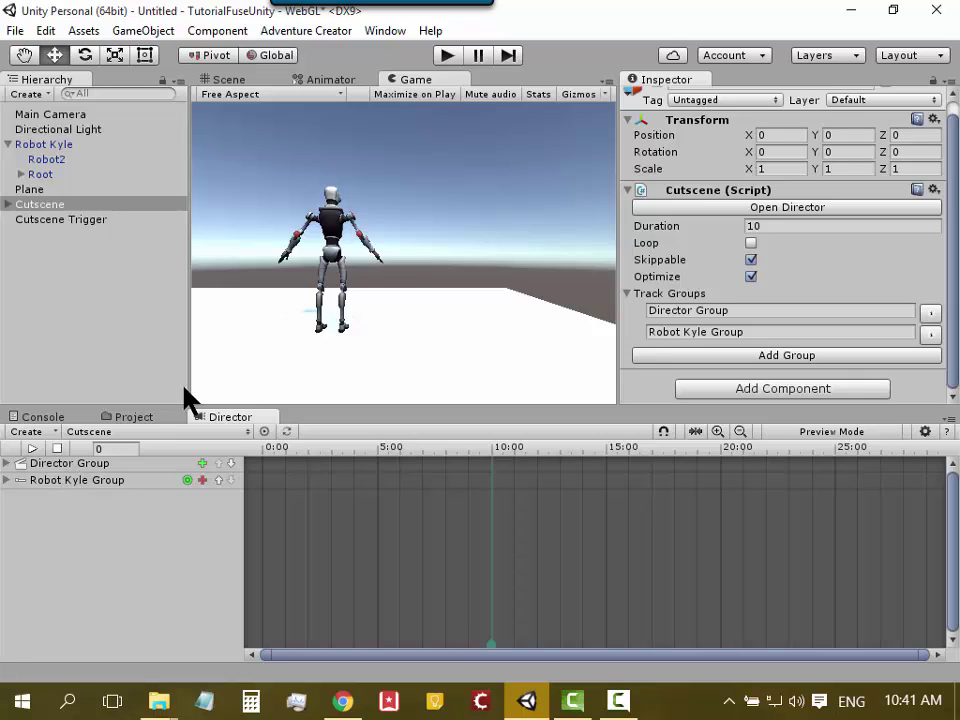
pyautogui.click(6, 464)
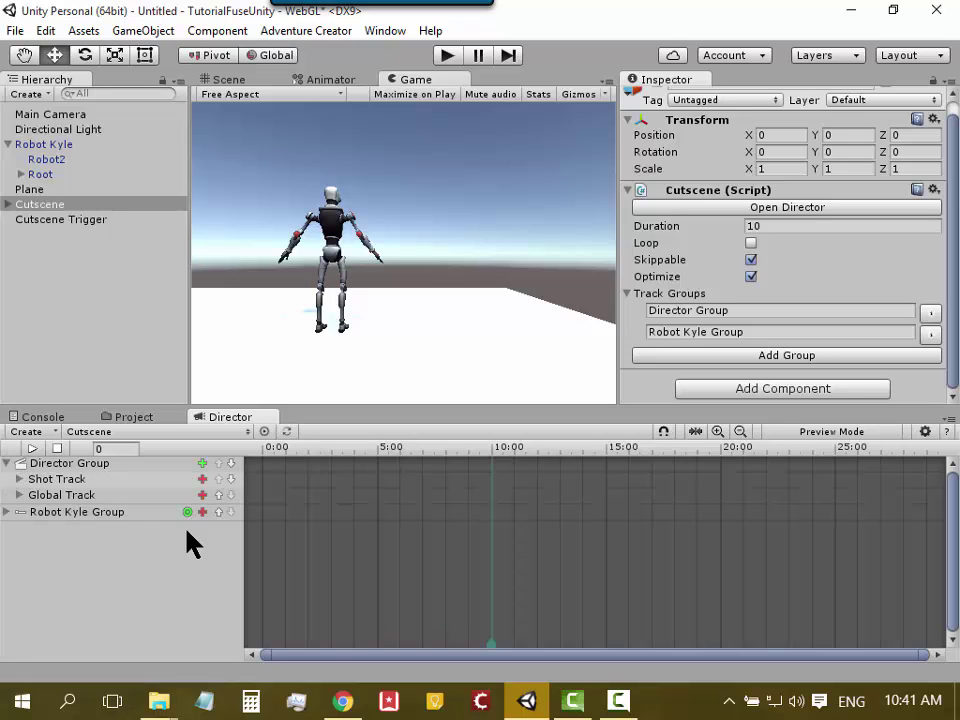
pyautogui.click(6, 463)
pyautogui.click(8, 464)
pyautogui.click(57, 480)
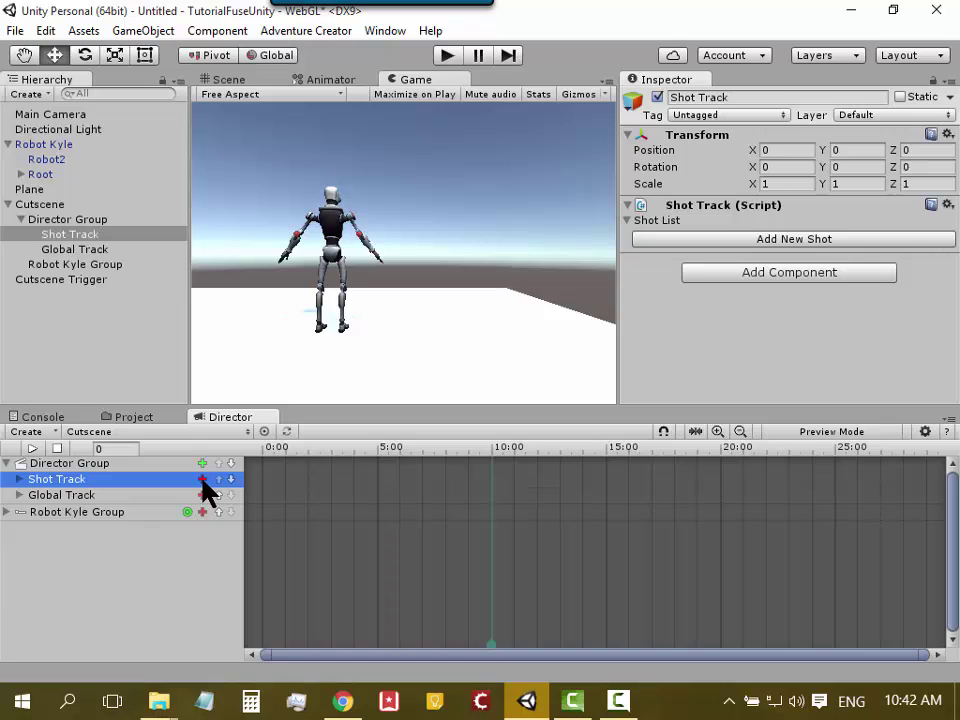
# Add a new 5-second Shot clip at 0:00 on the Shot Track
pyautogui.click(202, 479)
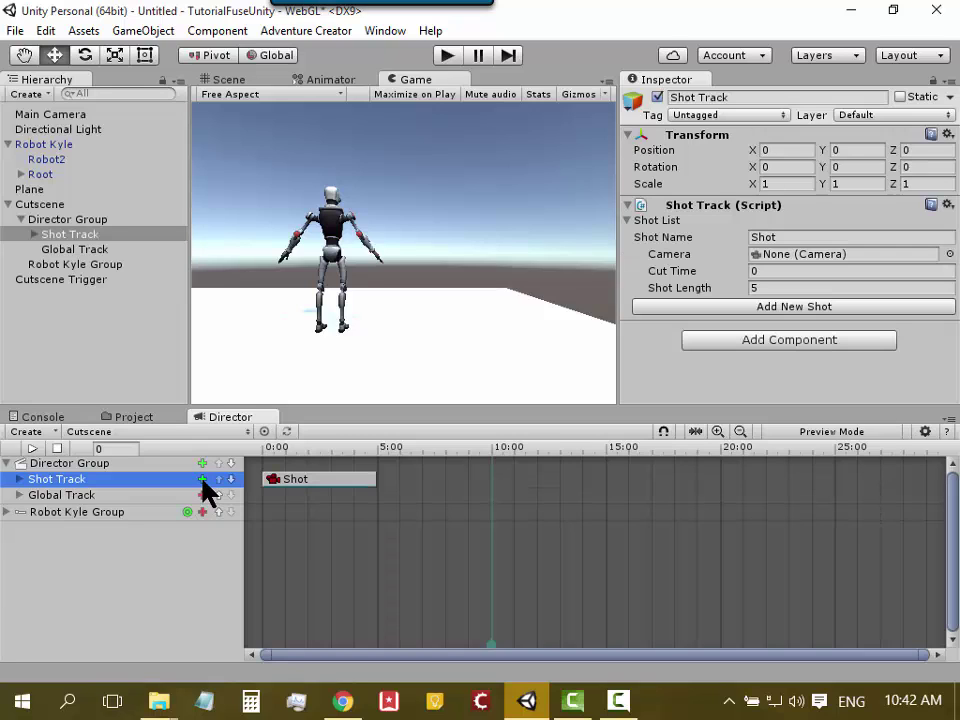
pyautogui.click(310, 480)
pyautogui.moveTo(310, 480); pyautogui.dragTo(300, 478)
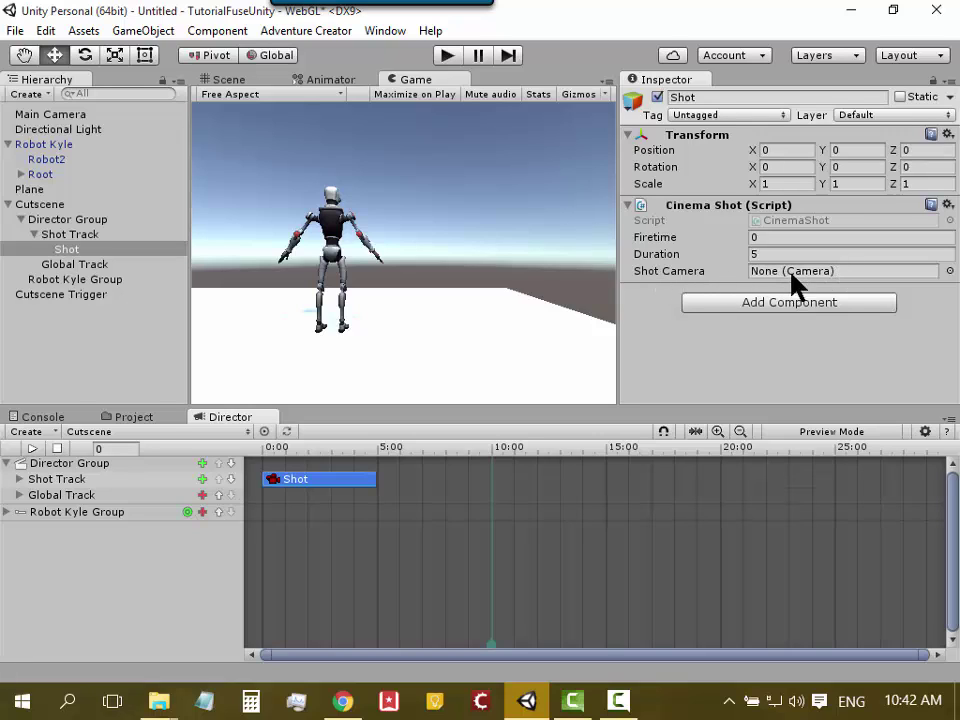
# Set the Shot's camera to Main Camera
pyautogui.click(948, 271)
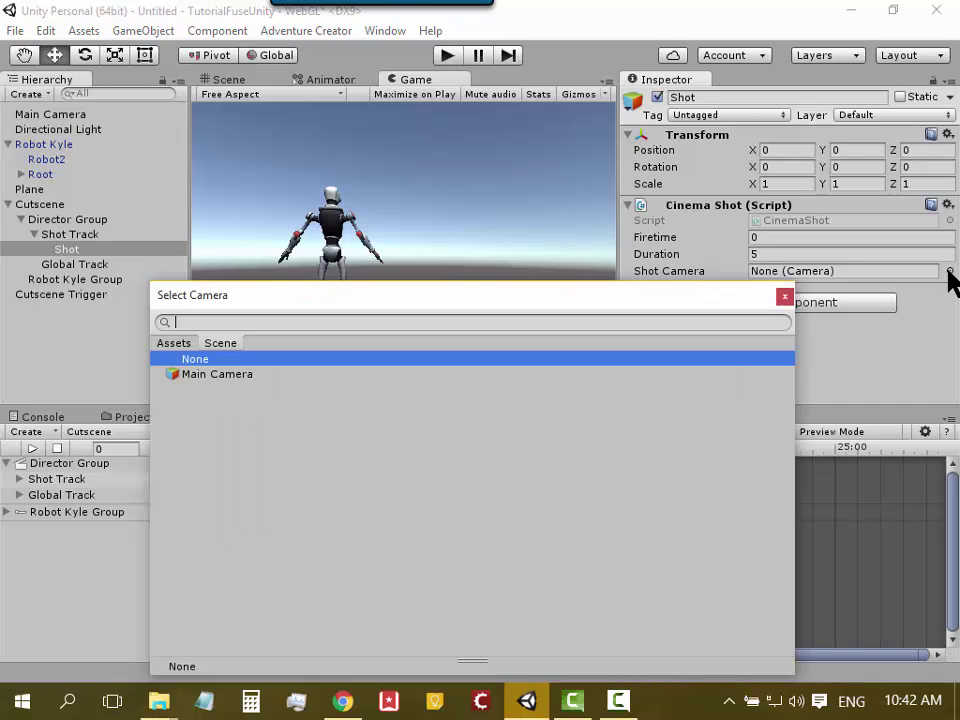
pyautogui.click(214, 376)
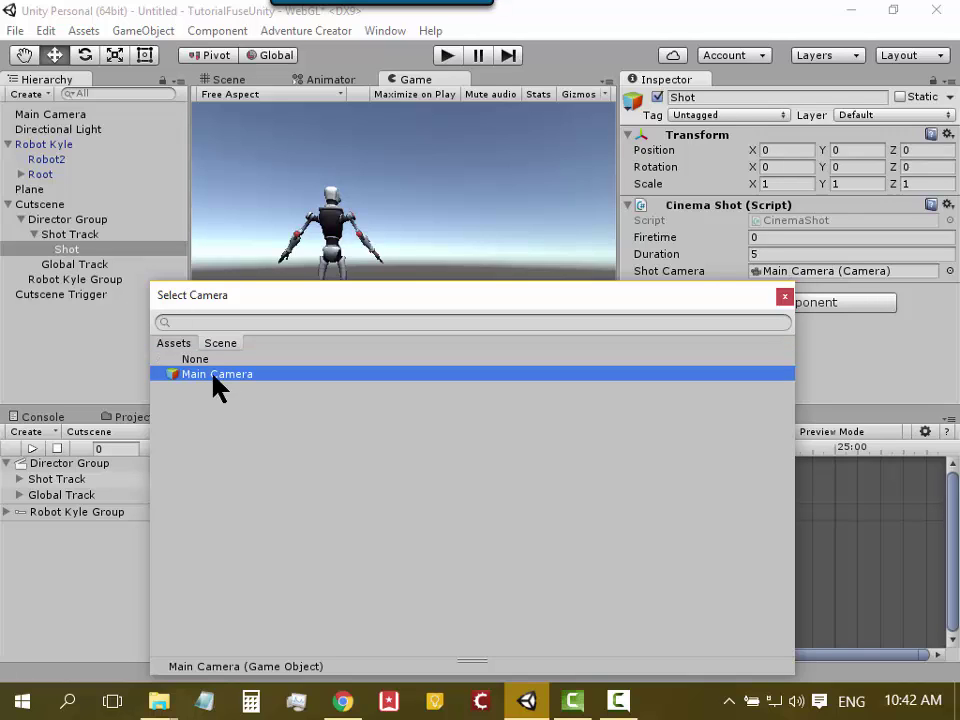
pyautogui.doubleClick(214, 376)
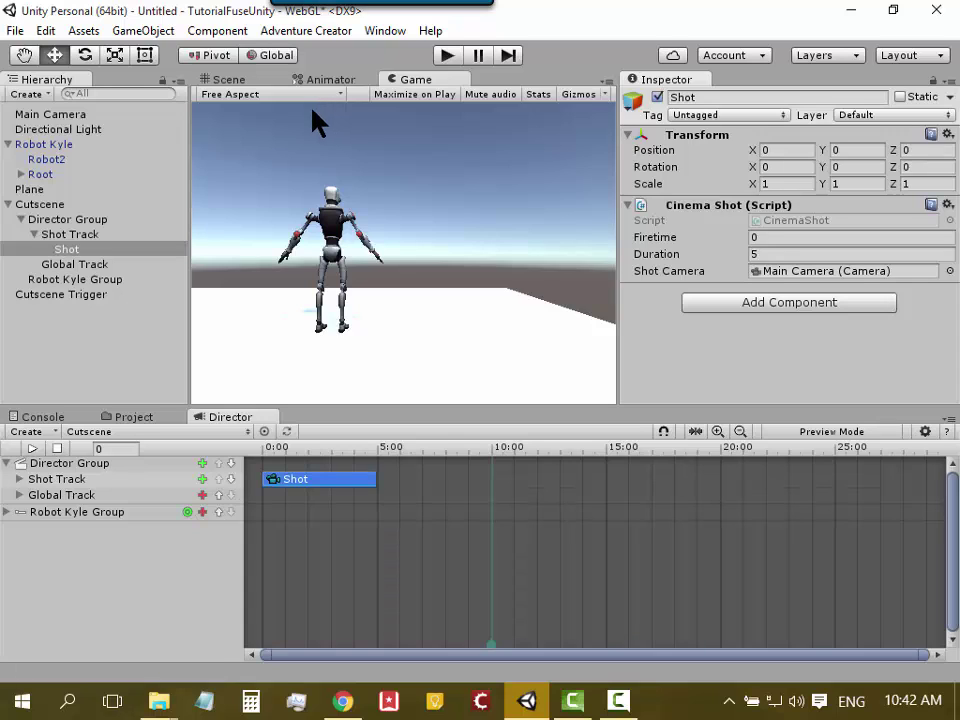
# In the Scene view, select Main Camera and pan around Robot Kyle to check its framing
pyautogui.click(241, 81)
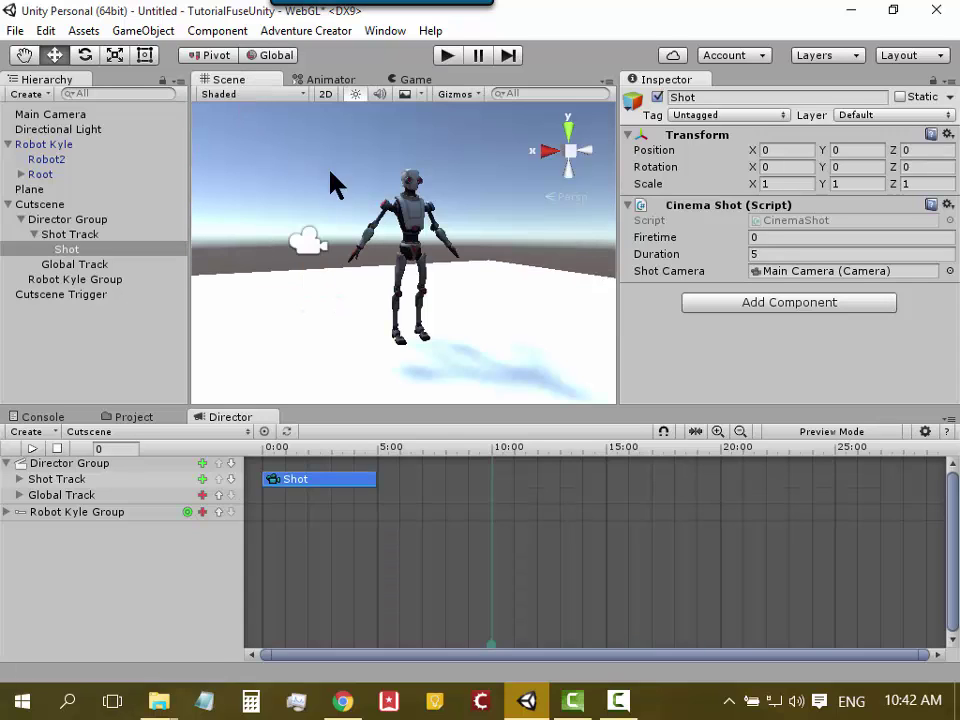
pyautogui.scroll(3, 300, 190)
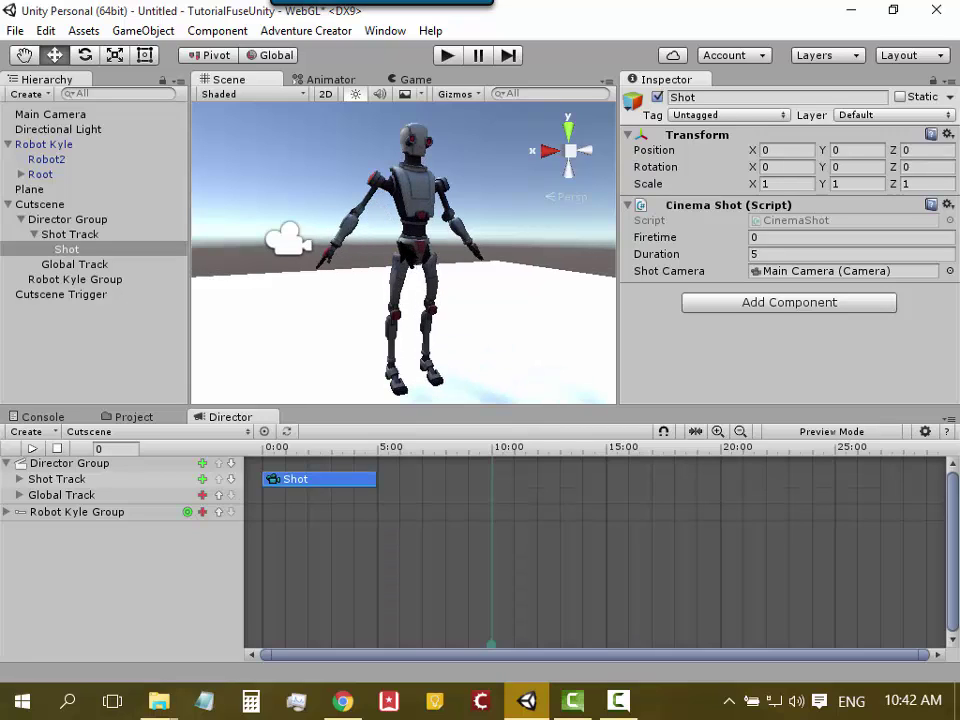
pyautogui.click(55, 116)
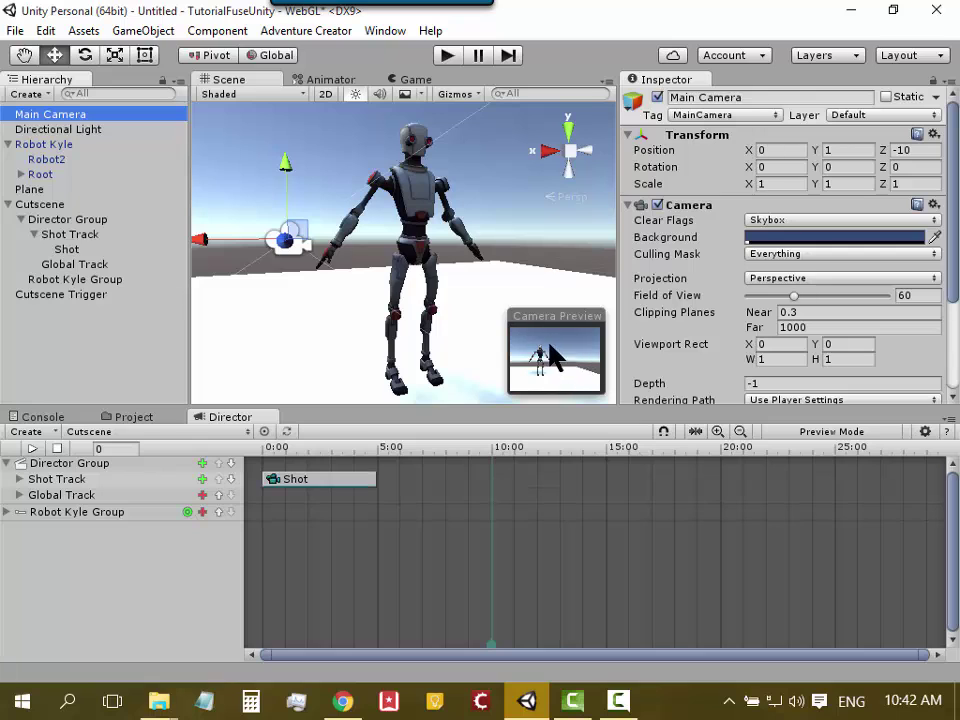
pyautogui.scroll(5, 487, 256)
pyautogui.scroll(-4, 489, 253)
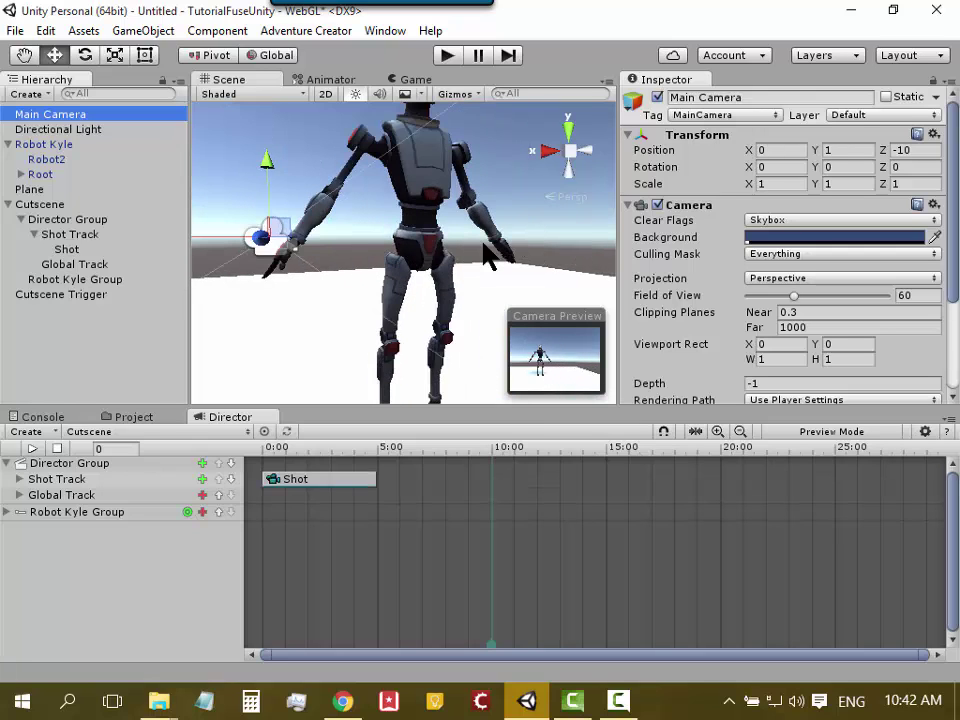
pyautogui.moveTo(508, 229)
pyautogui.mouseDown(button='middle')
pyautogui.moveTo(480, 228)
pyautogui.moveTo(466, 251)
pyautogui.mouseUp(button='middle')
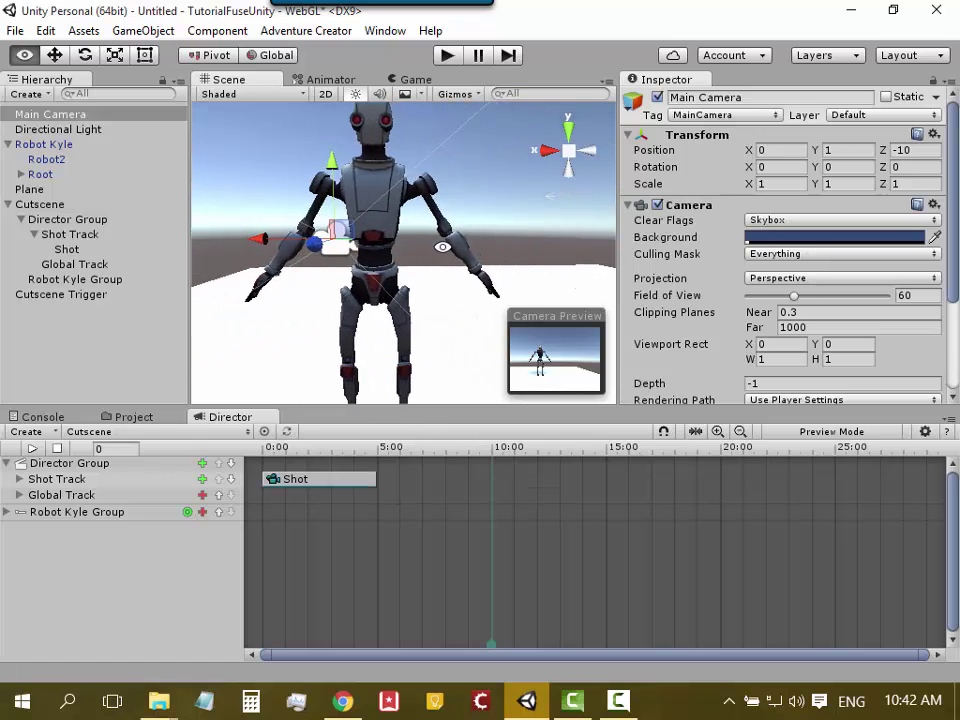
pyautogui.scroll(5, 466, 251)
pyautogui.scroll(-4, 466, 251)
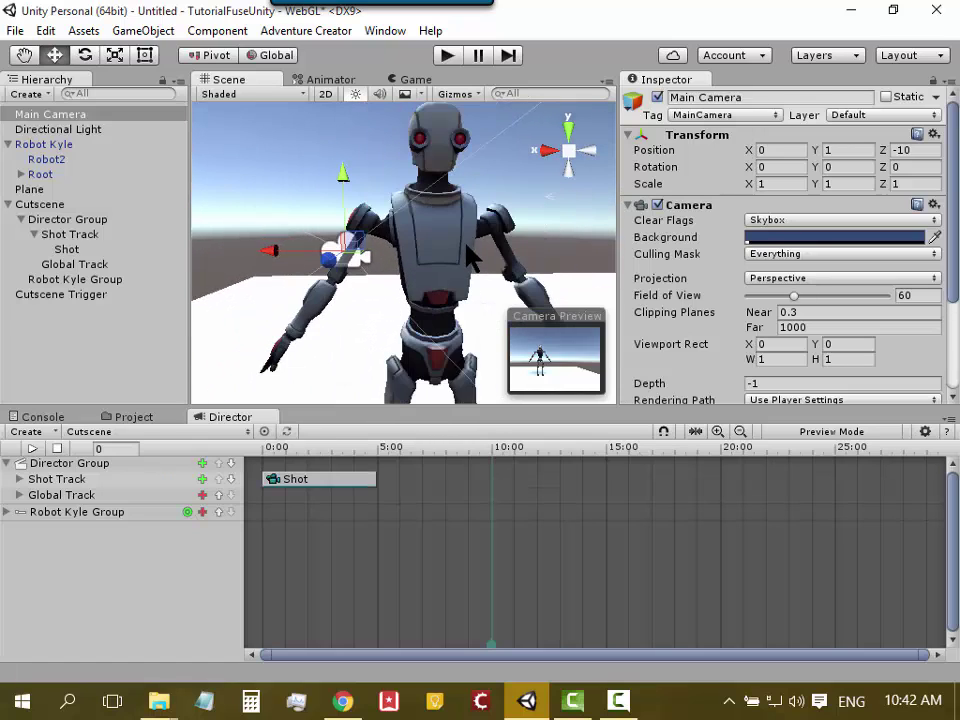
pyautogui.moveTo(466, 251); pyautogui.dragTo(441, 231, button='middle')
pyautogui.press('w')
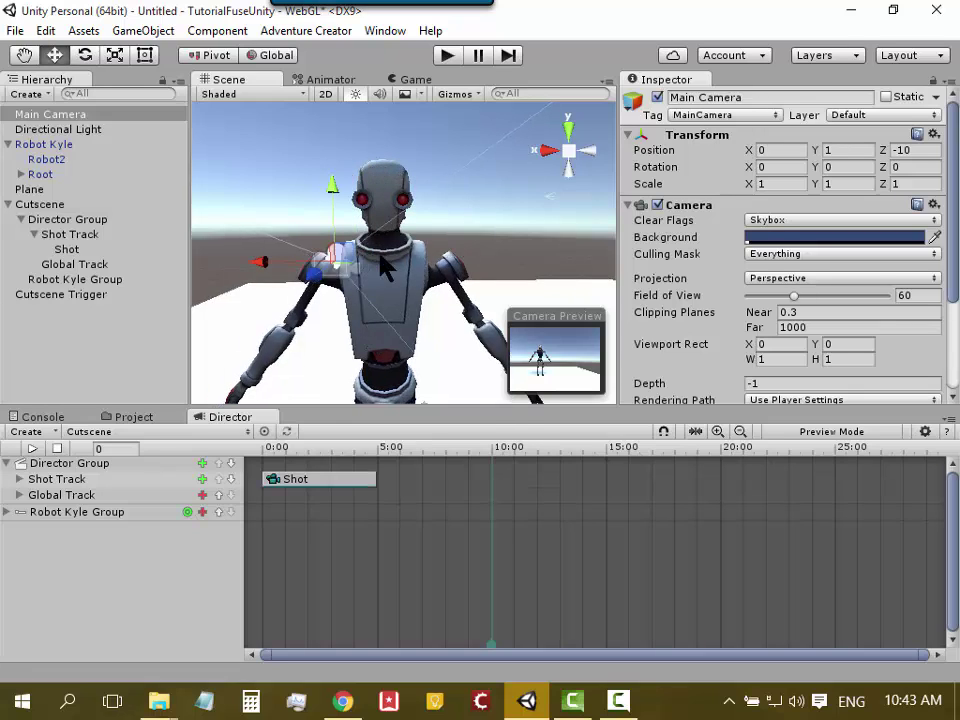
# Rotate the Directional Light to about 47, 208, -135 with the Rotate tool
pyautogui.click(85, 128)
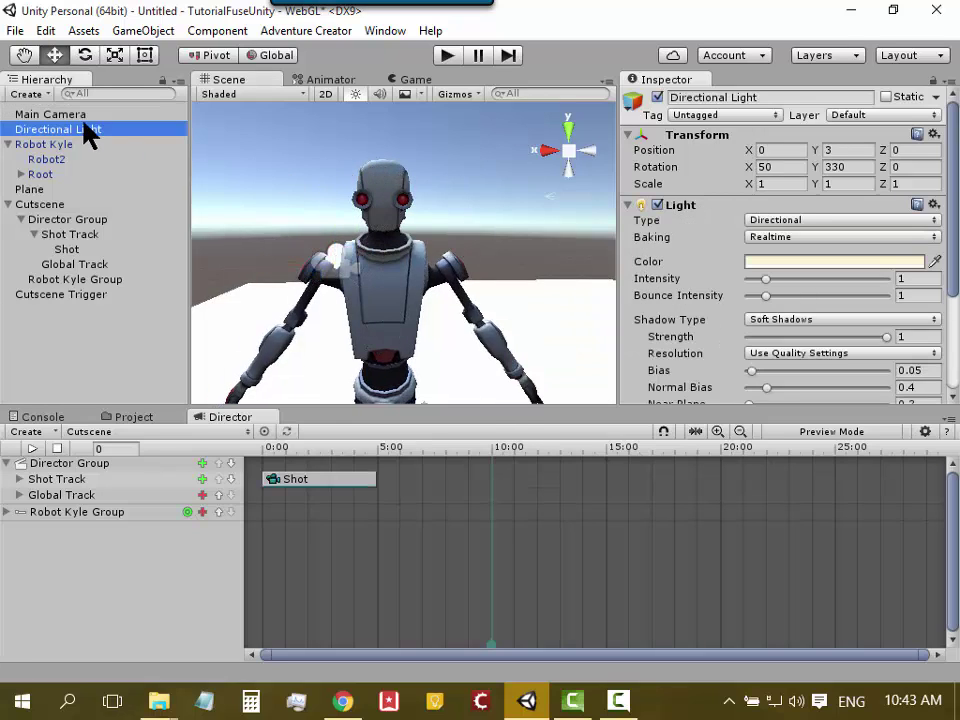
pyautogui.press('f')
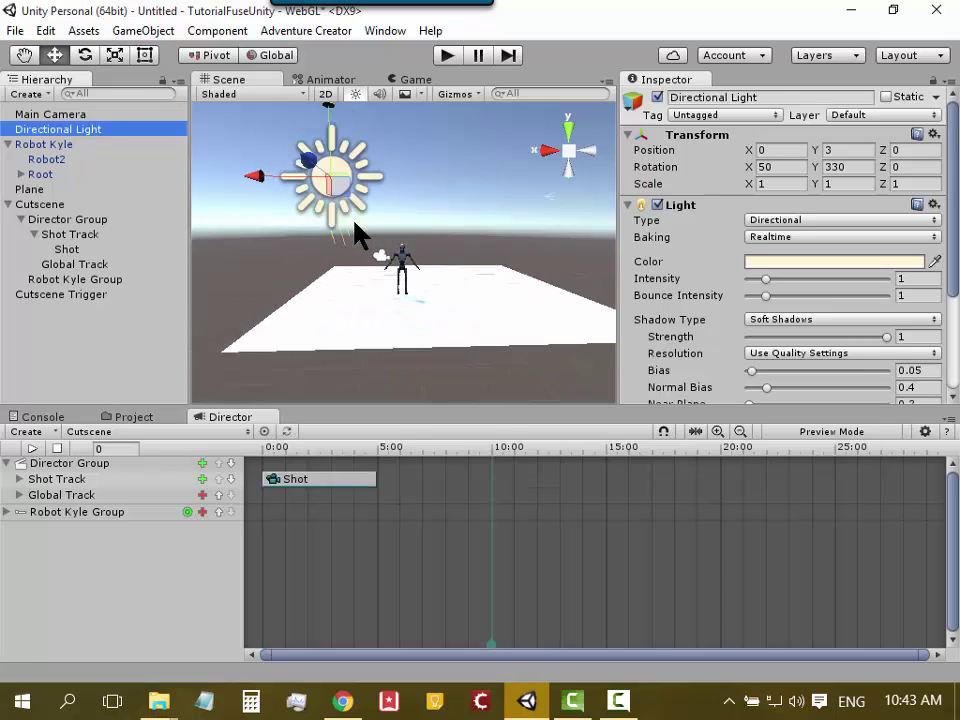
pyautogui.scroll(-1, 317, 167)
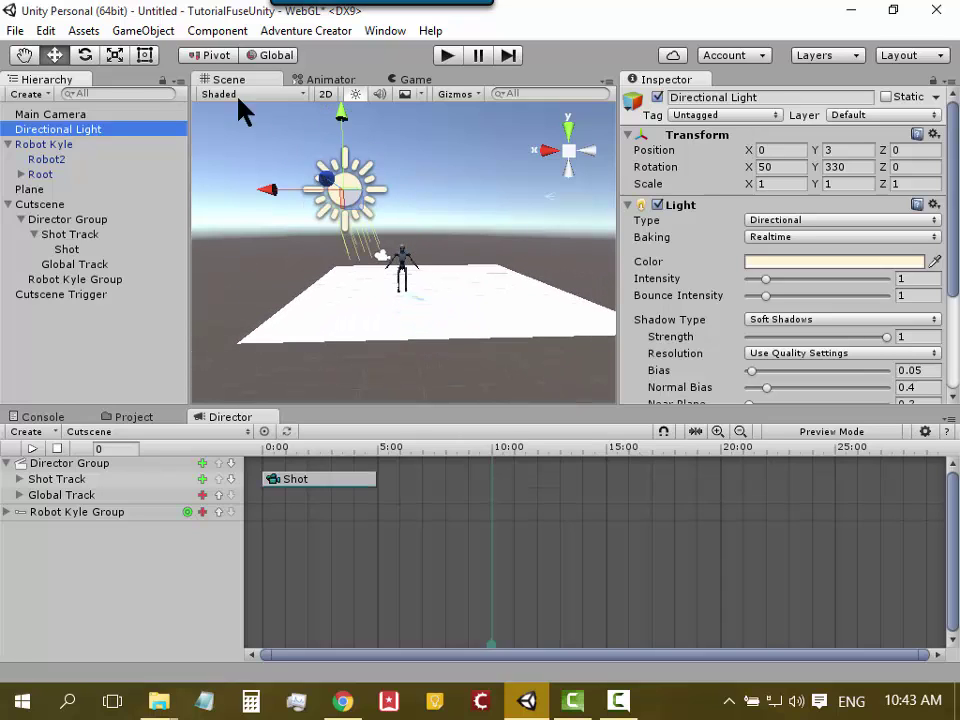
pyautogui.click(86, 56)
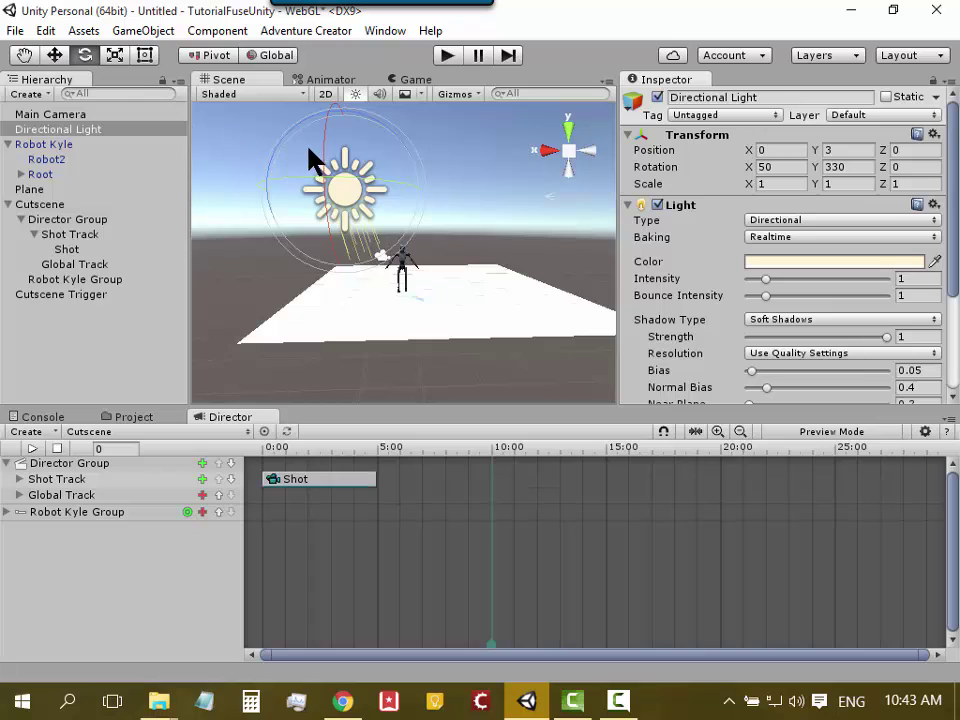
pyautogui.moveTo(324, 141)
pyautogui.mouseDown()
pyautogui.moveTo(318, 176)
pyautogui.moveTo(378, 370)
pyautogui.moveTo(410, 384)
pyautogui.moveTo(336, 231)
pyautogui.moveTo(298, 77)
pyautogui.moveTo(360, 285)
pyautogui.moveTo(446, 387)
pyautogui.moveTo(506, 501)
pyautogui.moveTo(332, 156)
pyautogui.moveTo(347, 253)
pyautogui.moveTo(485, 435)
pyautogui.moveTo(525, 510)
pyautogui.moveTo(336, 146)
pyautogui.moveTo(321, 60)
pyautogui.moveTo(431, 386)
pyautogui.moveTo(407, 394)
pyautogui.moveTo(404, 365)
pyautogui.moveTo(426, 407)
pyautogui.mouseUp()
# Orbit and zoom the Scene view until Robot Kyle faces the view squarely
pyautogui.scroll(3, 467, 291)
pyautogui.scroll(3, 471, 302)
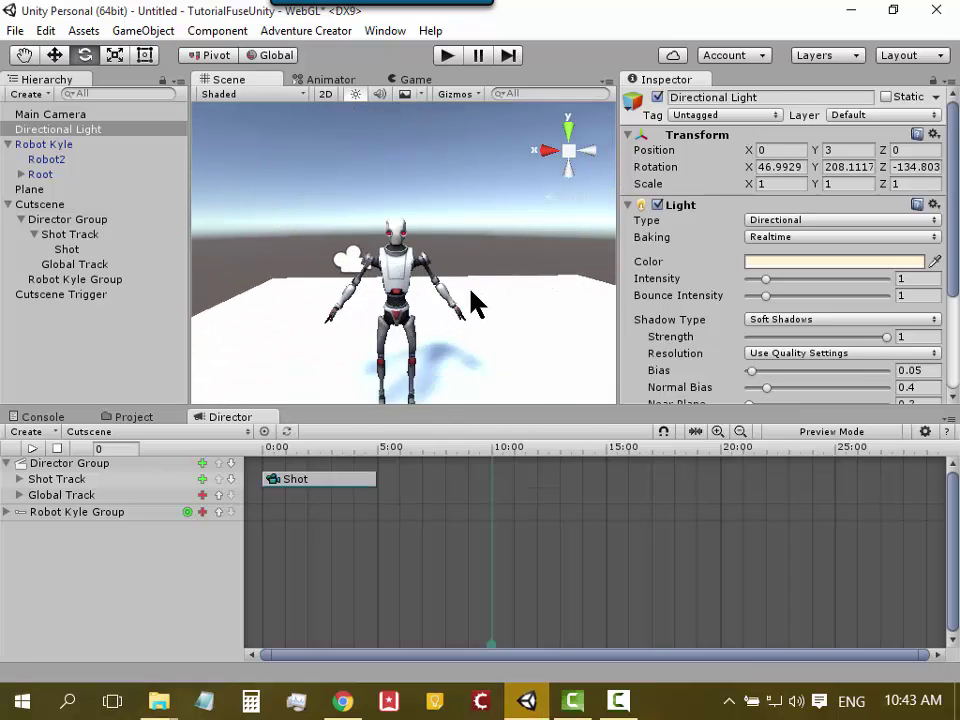
pyautogui.scroll(5, 471, 291)
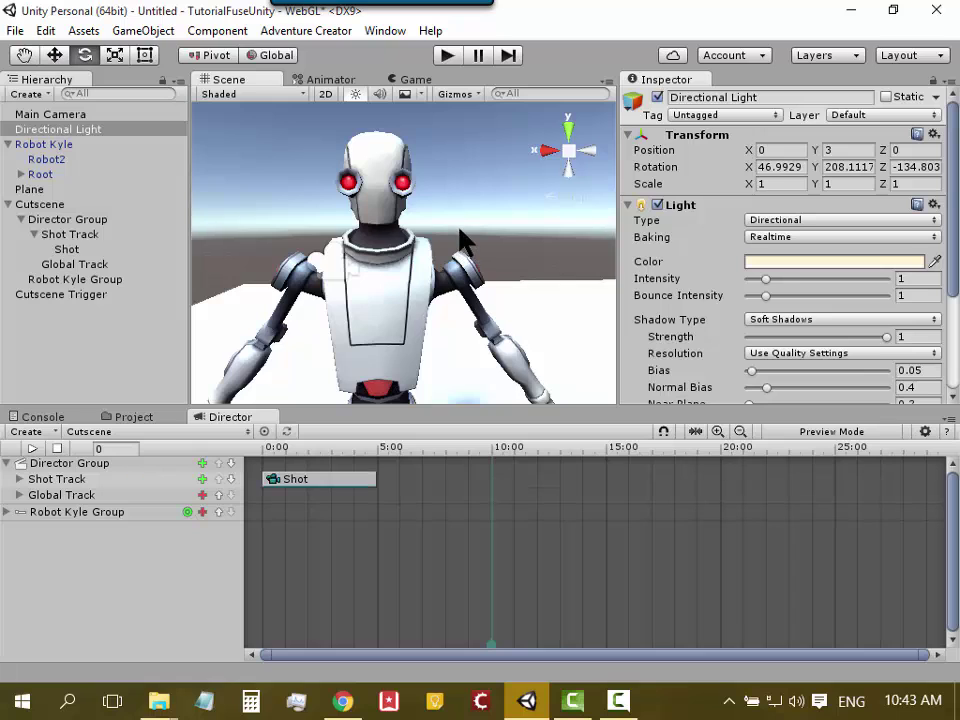
pyautogui.moveTo(463, 236)
pyautogui.keyDown('alt'); pyautogui.mouseDown()
pyautogui.moveTo(470, 208)
pyautogui.moveTo(349, 195)
pyautogui.mouseUp(); pyautogui.keyUp('alt')
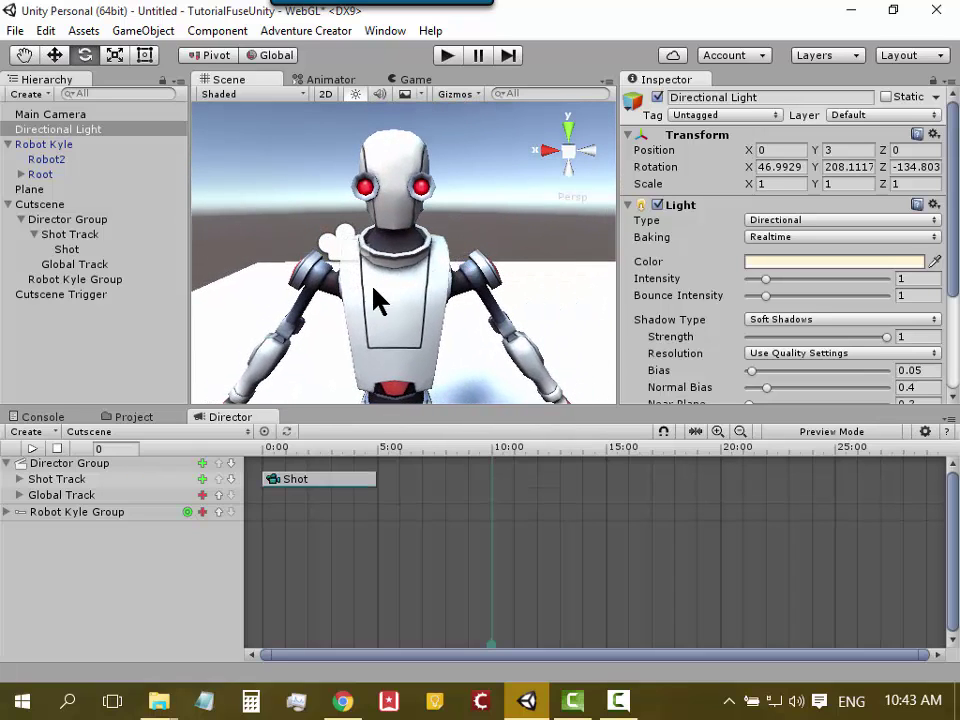
pyautogui.keyDown('alt'); pyautogui.moveTo(375, 300); pyautogui.dragTo(482, 236); pyautogui.keyUp('alt')
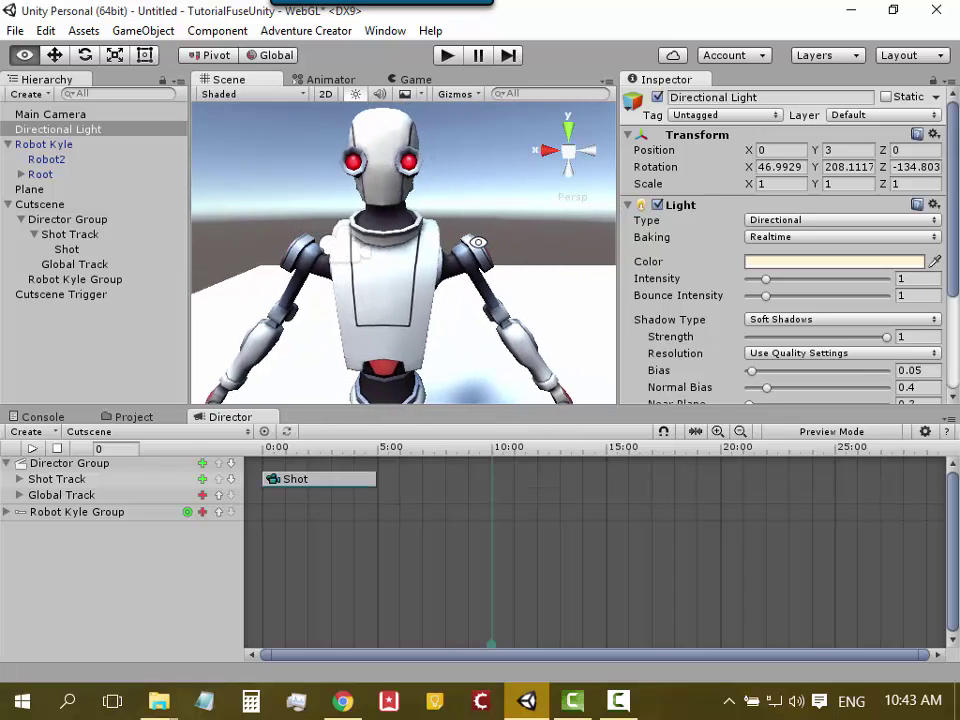
pyautogui.scroll(-5, 482, 240)
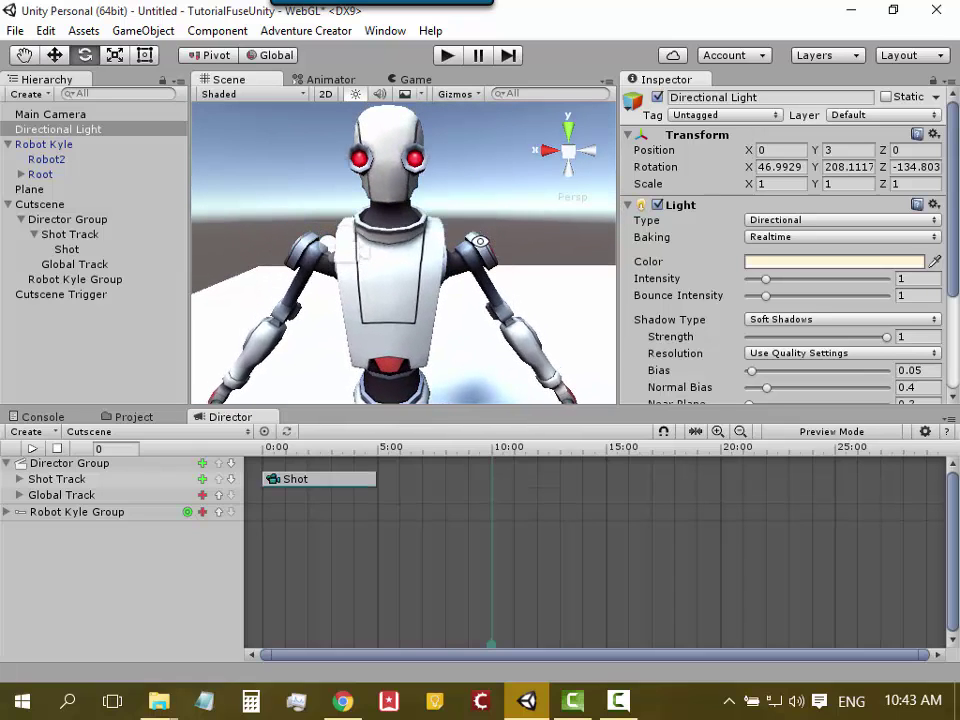
pyautogui.keyDown('alt'); pyautogui.moveTo(477, 255); pyautogui.dragTo(470, 245); pyautogui.keyUp('alt')
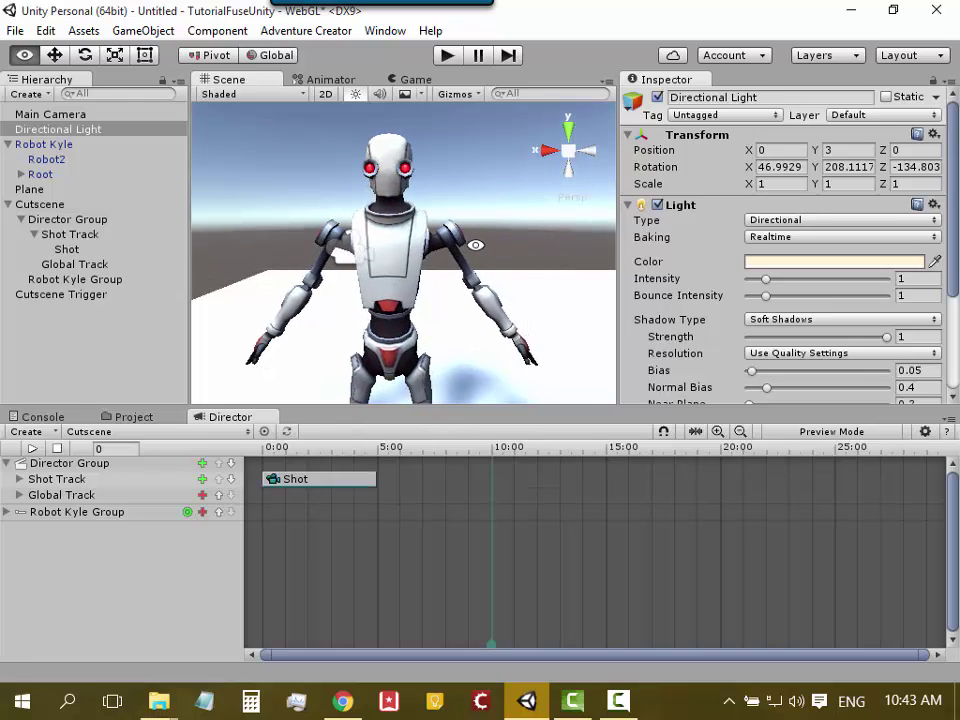
# Move and align the Main Camera to the current view, placing it at -0.97, 1.54, -5.69
pyautogui.click(48, 116)
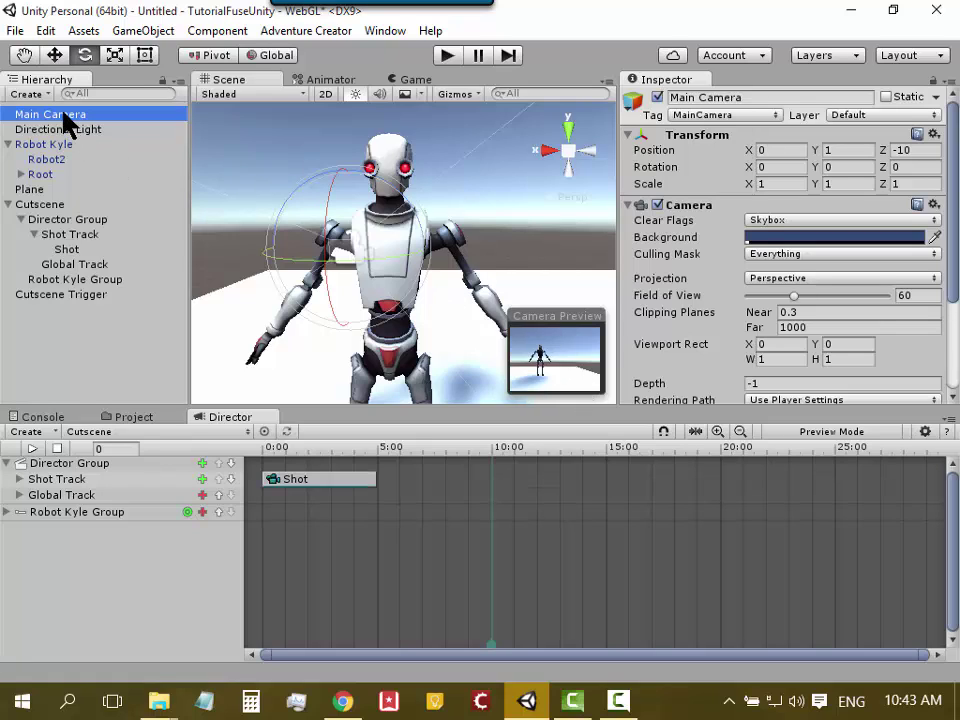
pyautogui.click(138, 30)
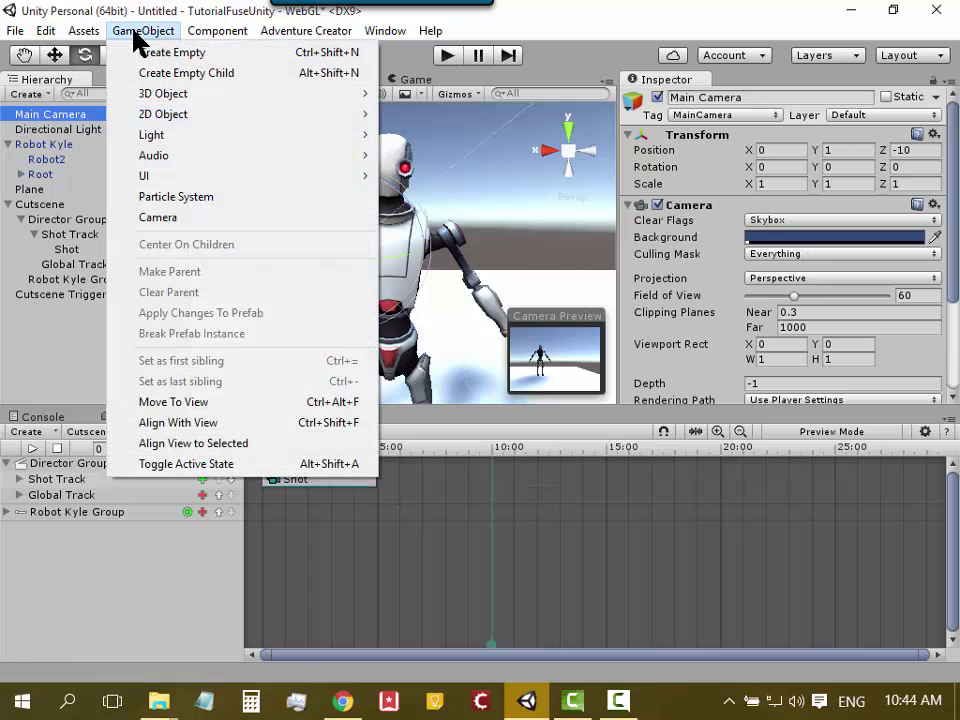
pyautogui.click(297, 405)
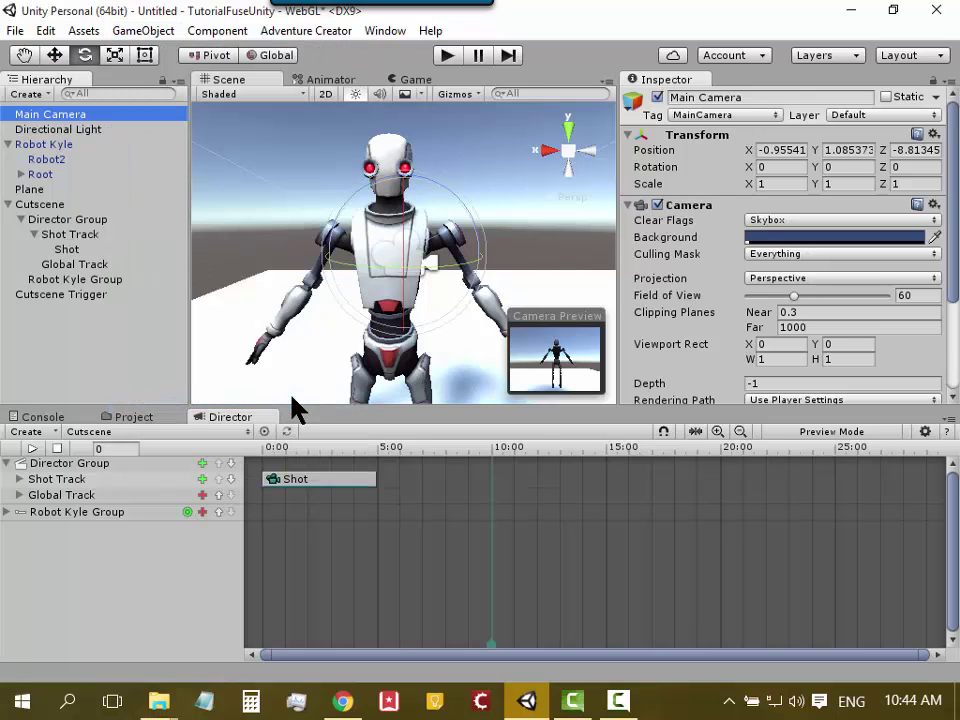
pyautogui.click(148, 38)
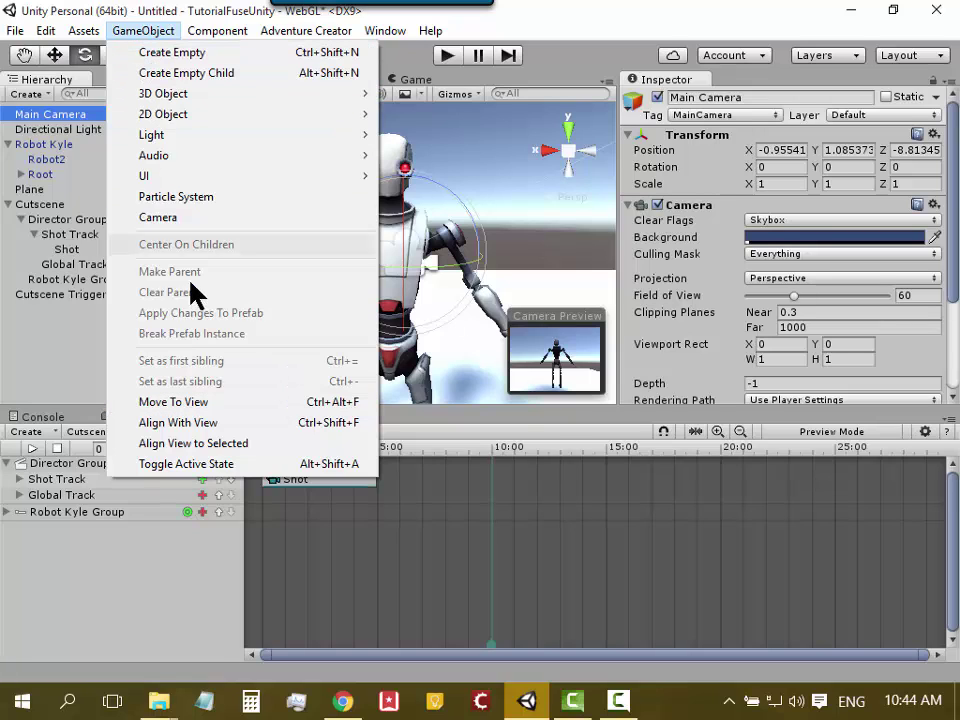
pyautogui.click(232, 420)
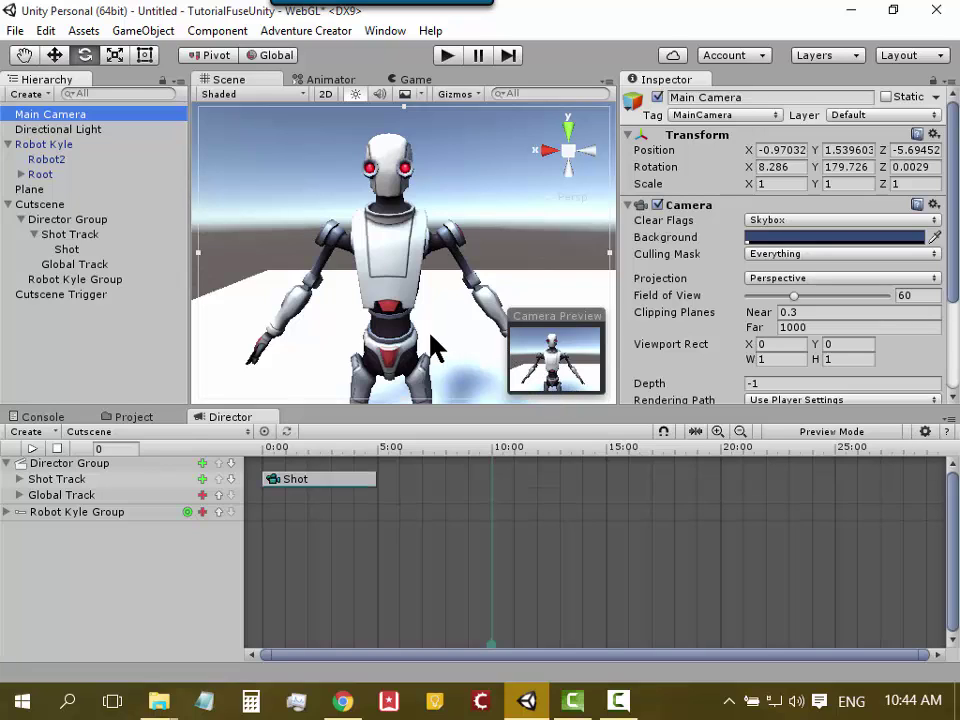
pyautogui.click(48, 128)
pyautogui.click(47, 116)
pyautogui.click(7, 463)
# Add a second 5-second Shot starting at 5 seconds on the Shot Track
pyautogui.click(7, 463)
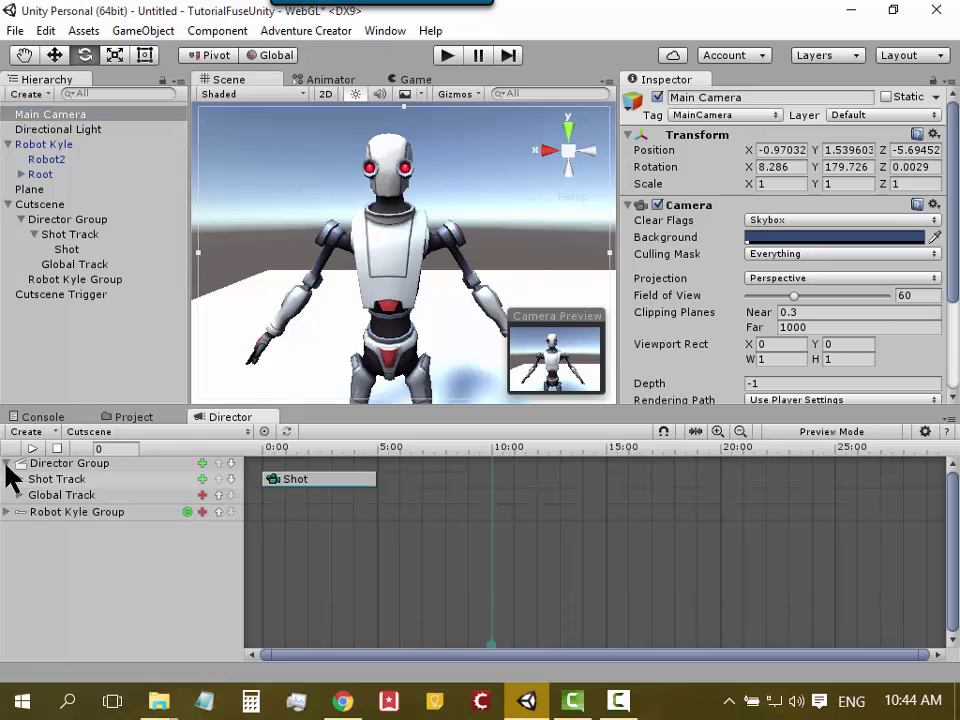
pyautogui.click(69, 482)
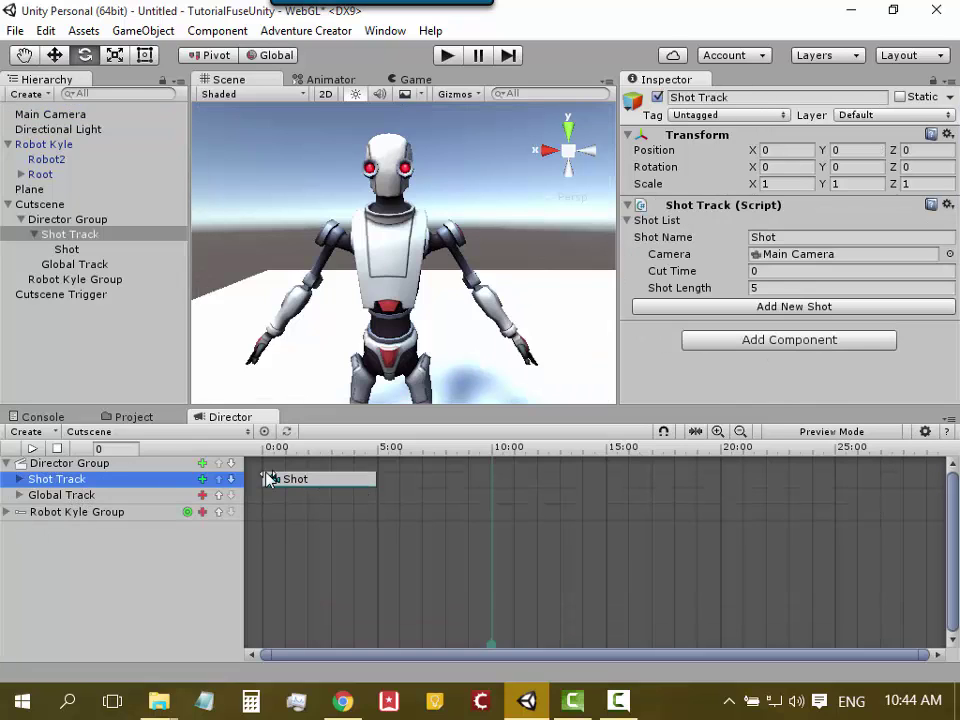
pyautogui.click(320, 481)
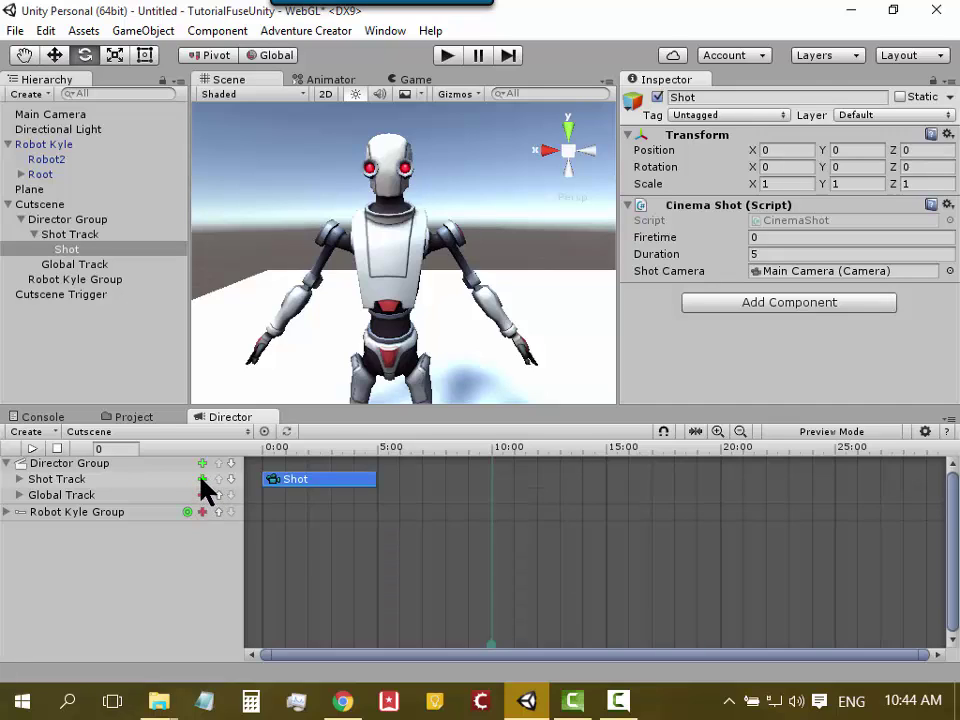
pyautogui.click(202, 480)
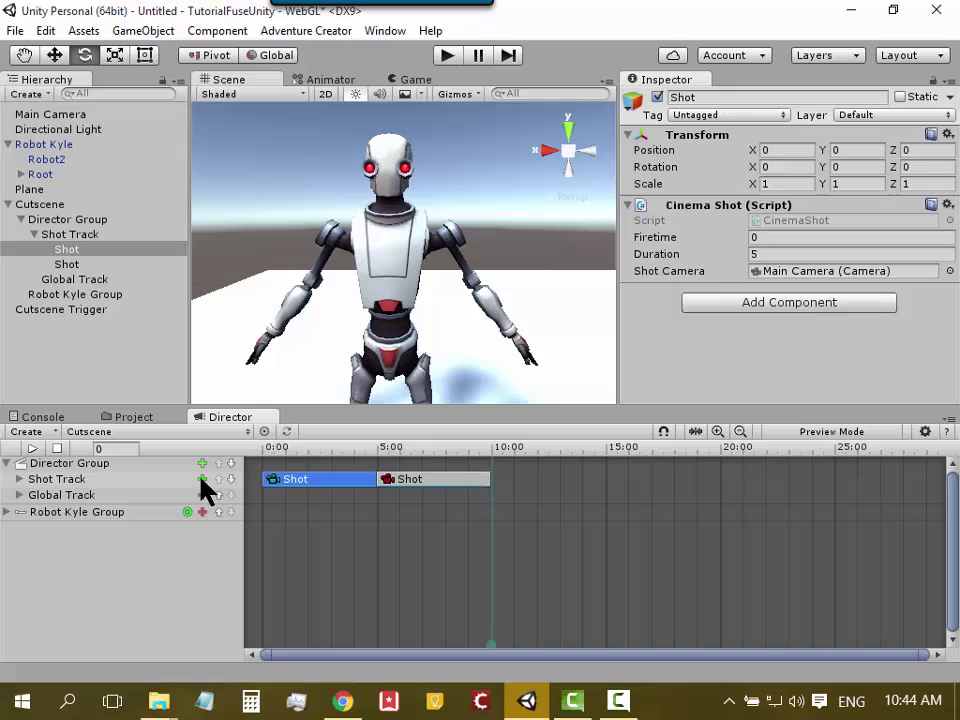
pyautogui.click(425, 483)
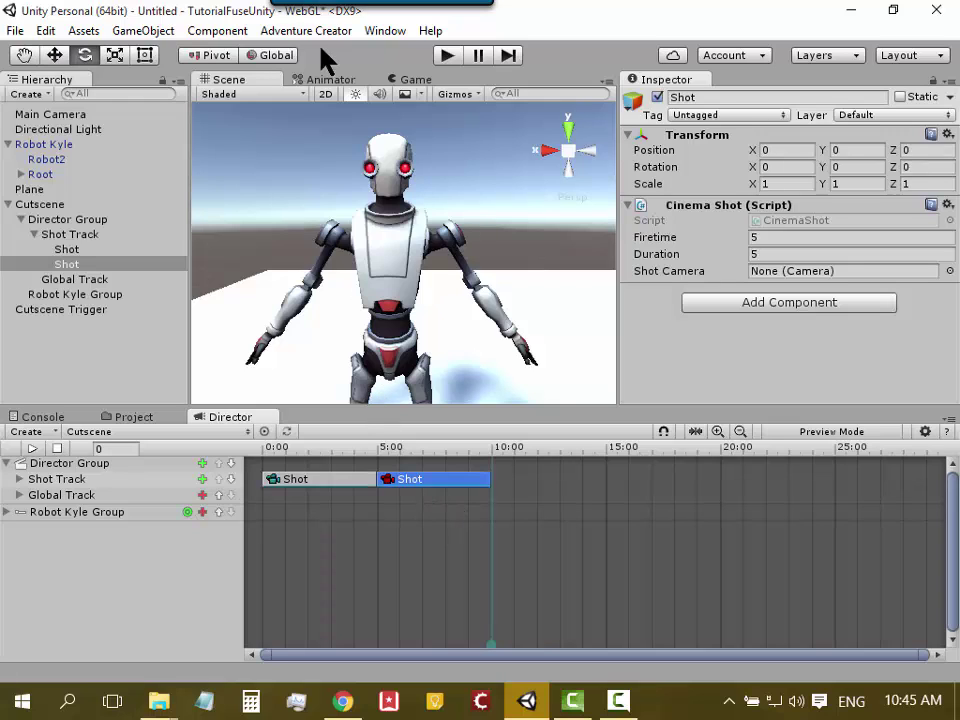
# Create a new Camera via GameObject > Camera and zoom the Scene view onto Robot Kyle's head
pyautogui.click(128, 36)
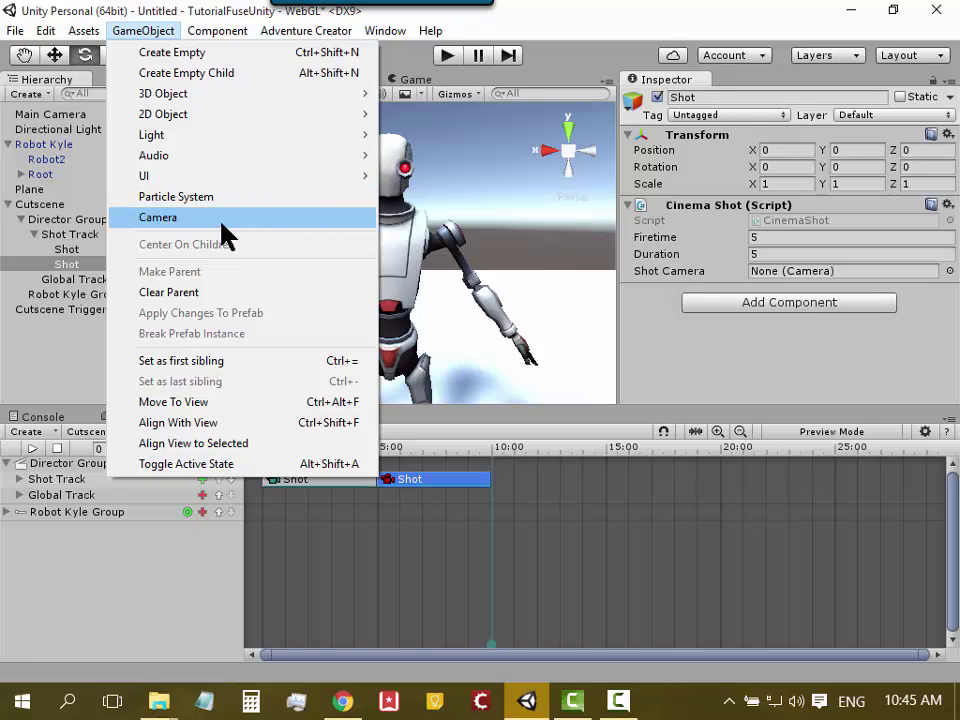
pyautogui.click(292, 216)
pyautogui.scroll(-2, 478, 258)
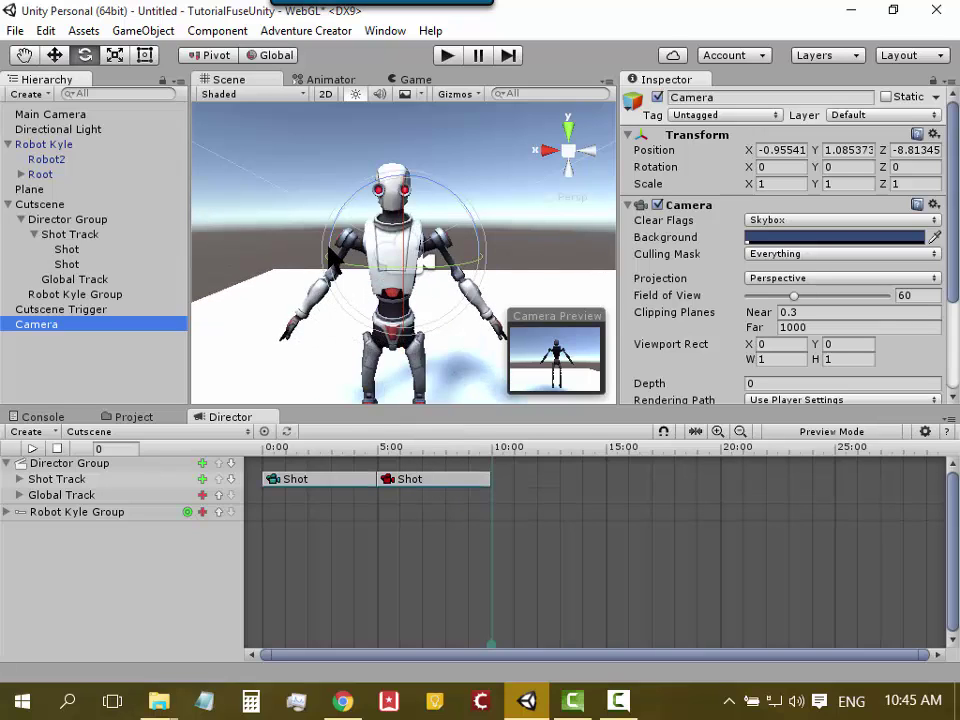
pyautogui.scroll(2, 352, 237)
pyautogui.scroll(3, 352, 237)
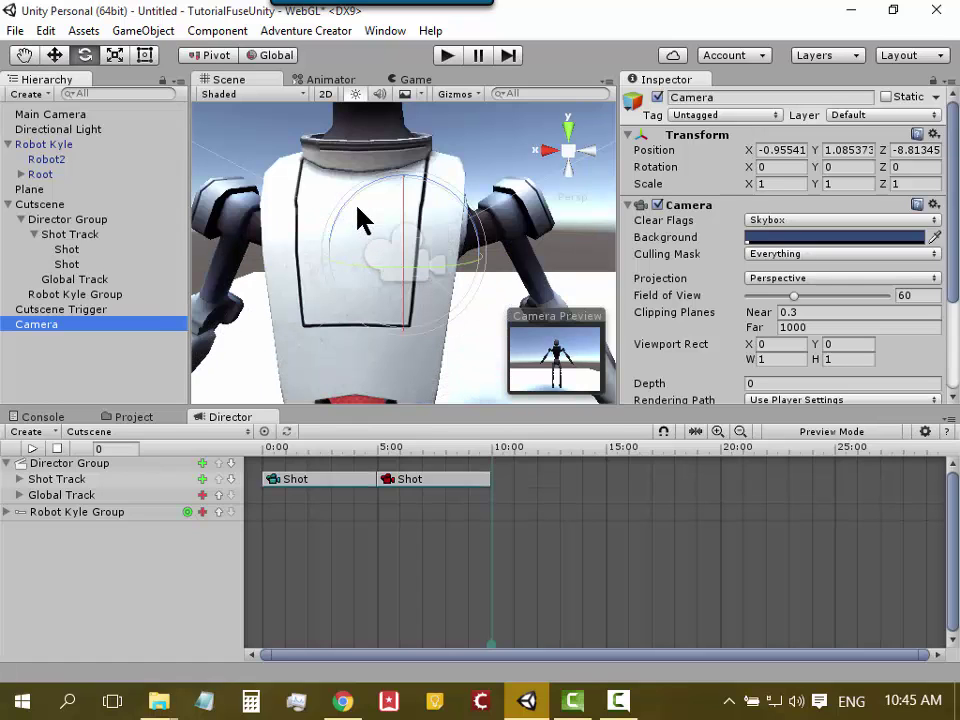
pyautogui.moveTo(356, 214)
pyautogui.mouseDown(button='middle')
pyautogui.moveTo(366, 225)
pyautogui.moveTo(367, 216)
pyautogui.mouseUp(button='middle')
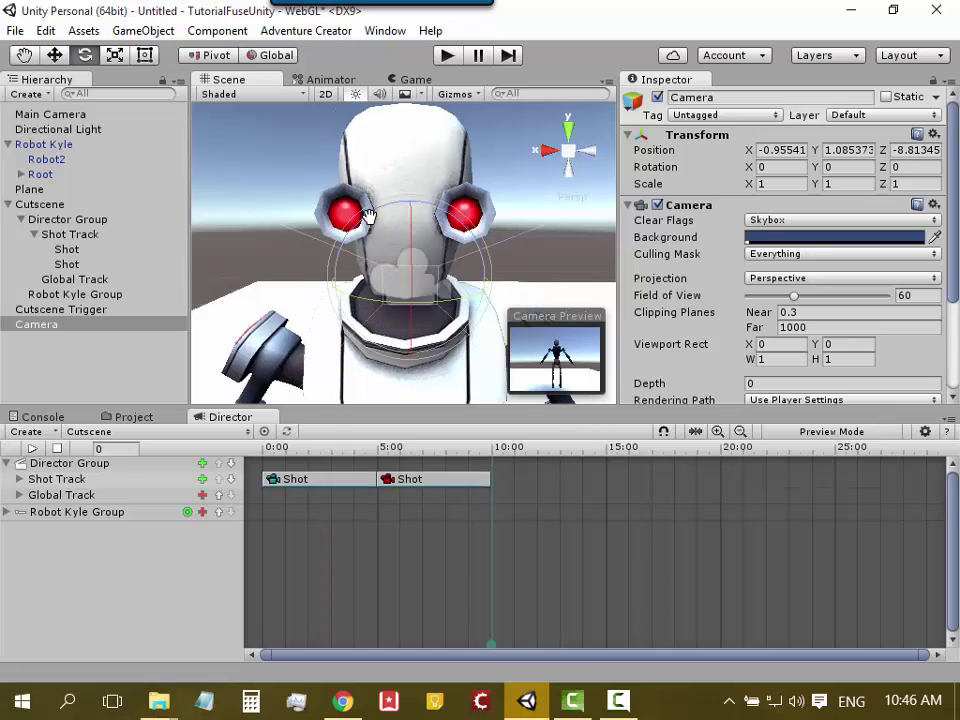
pyautogui.scroll(3, 375, 225)
pyautogui.scroll(-3, 375, 228)
# Move and align the new Camera to the close-up view, placing it at -0.91, 1.70, -6.32
pyautogui.click(22, 325)
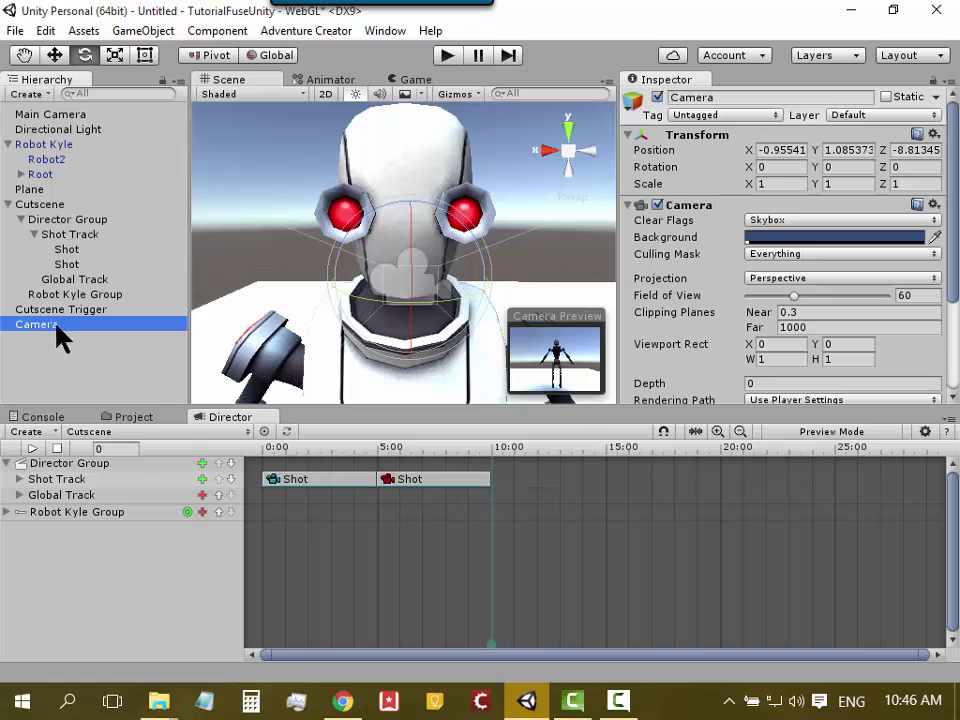
pyautogui.click(143, 30)
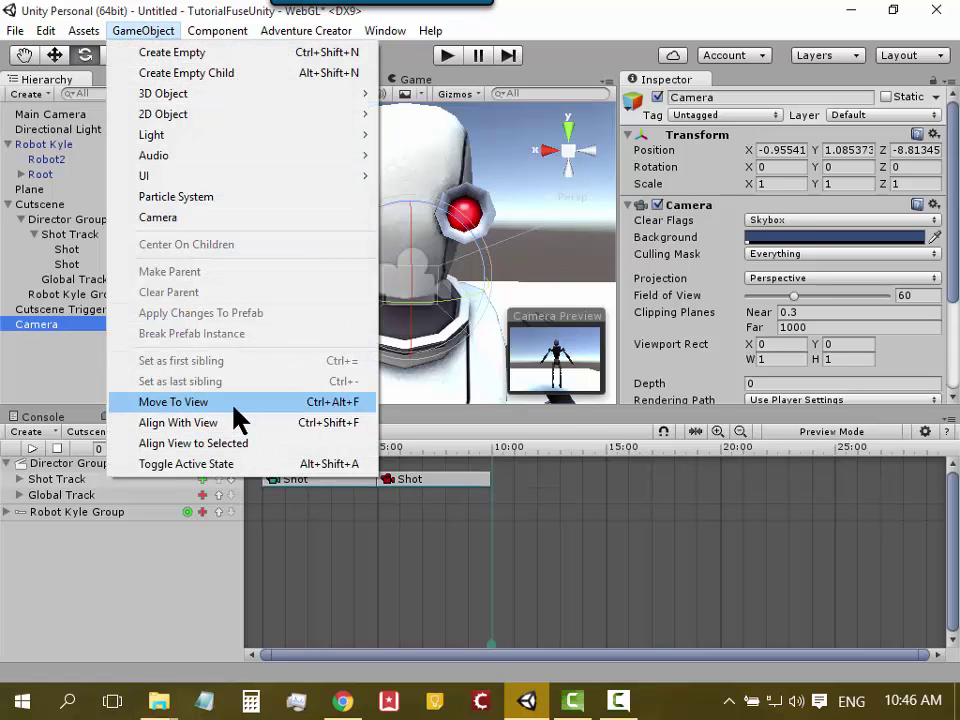
pyautogui.click(236, 404)
pyautogui.click(136, 30)
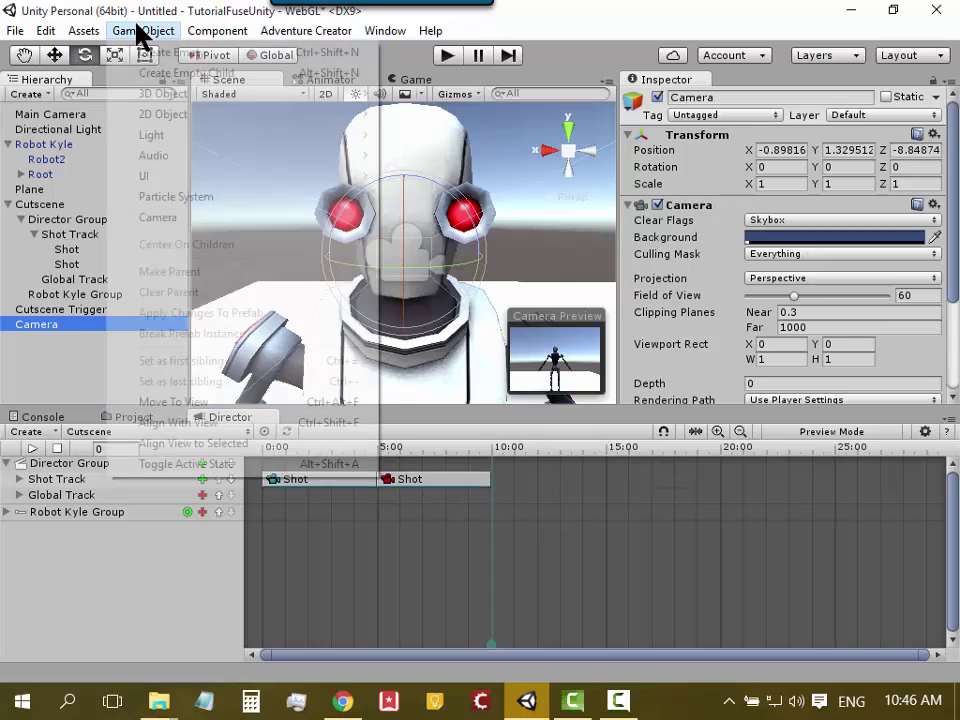
pyautogui.click(225, 422)
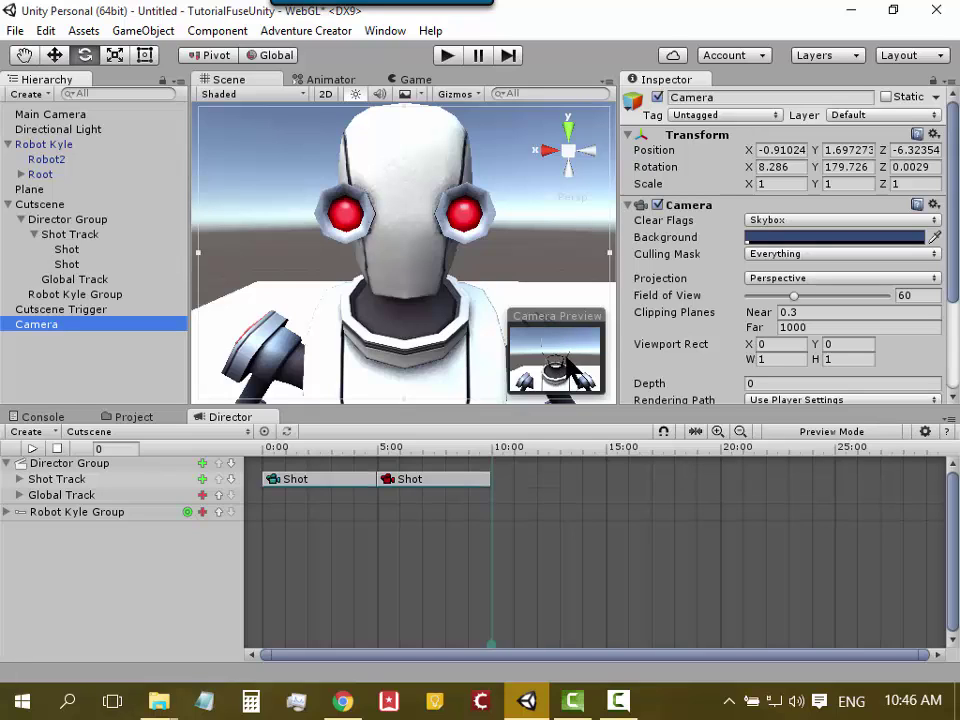
pyautogui.click(812, 312)
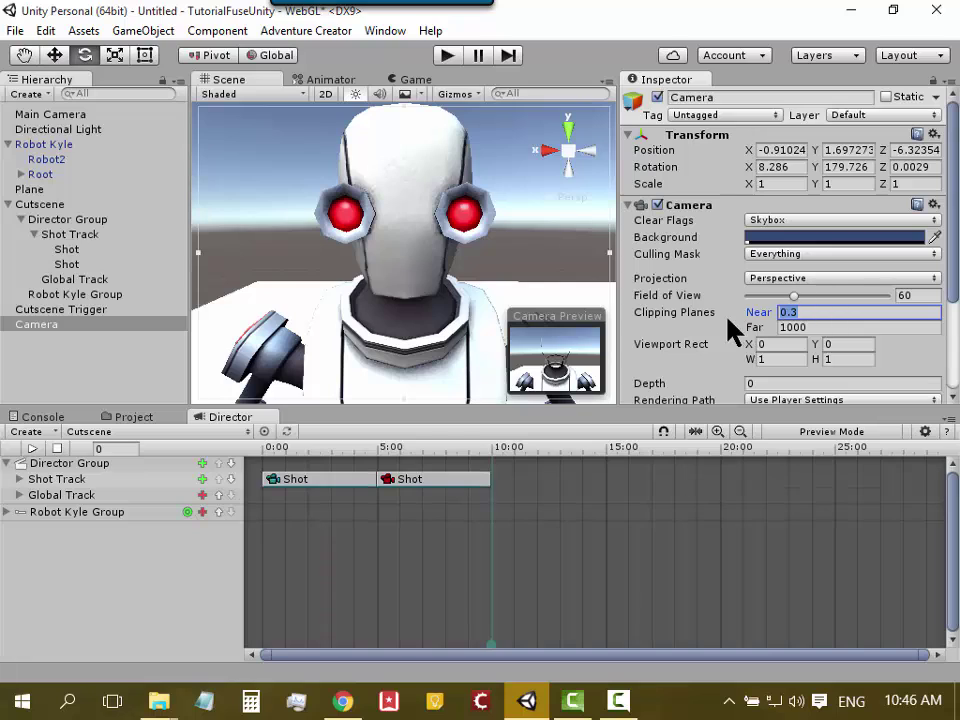
# Drag the new Camera's Near clipping plane value down to 0.01
pyautogui.click(755, 318)
pyautogui.moveTo(755, 318); pyautogui.dragTo(750, 320)
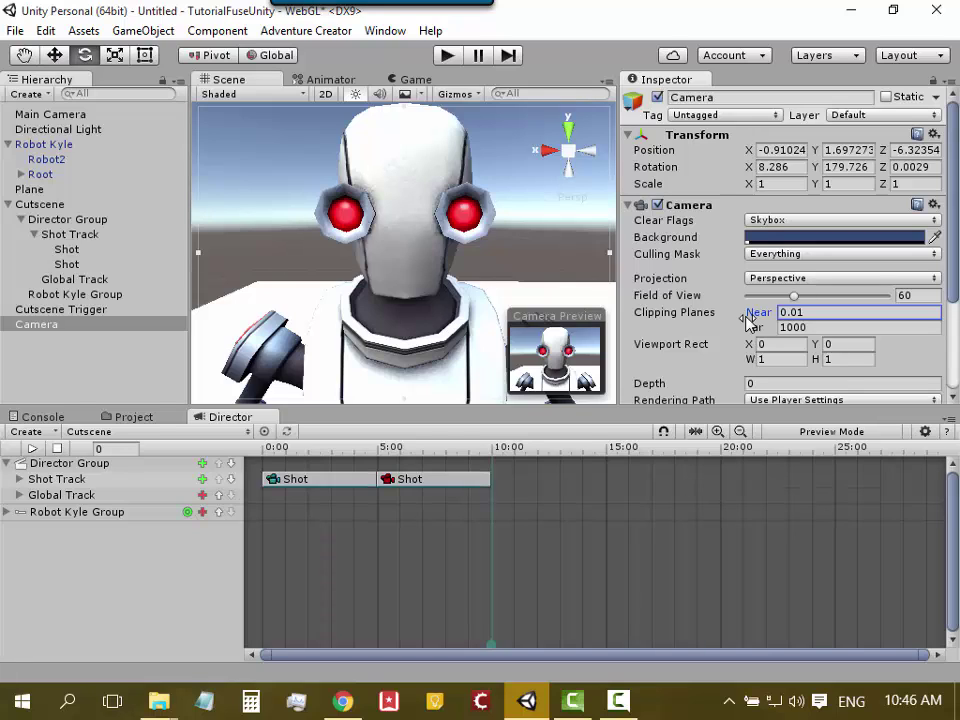
pyautogui.moveTo(752, 320)
pyautogui.mouseDown()
pyautogui.moveTo(760, 316)
pyautogui.moveTo(743, 316)
pyautogui.mouseUp()
pyautogui.click(34, 326)
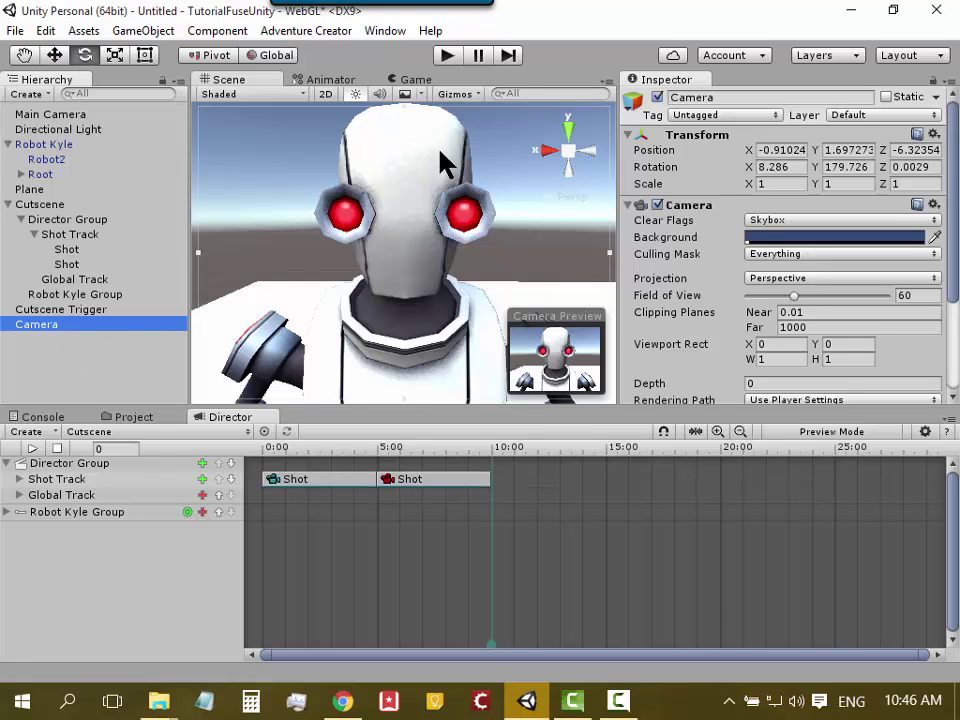
# Assign Camera as the second Shot's Shot Camera and start the Director preview
pyautogui.click(416, 486)
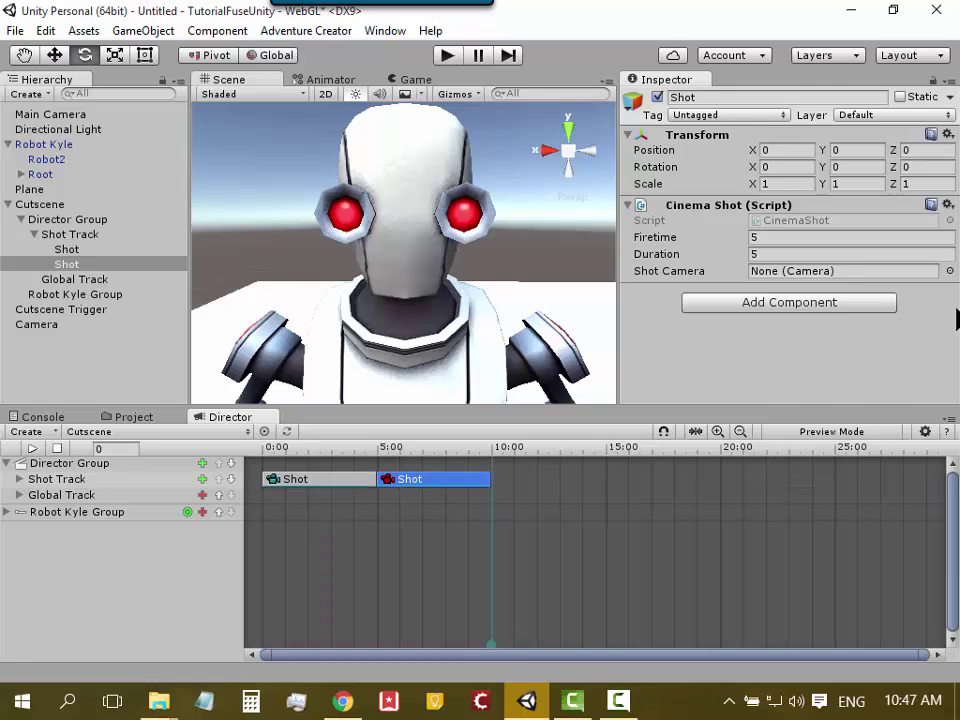
pyautogui.click(949, 271)
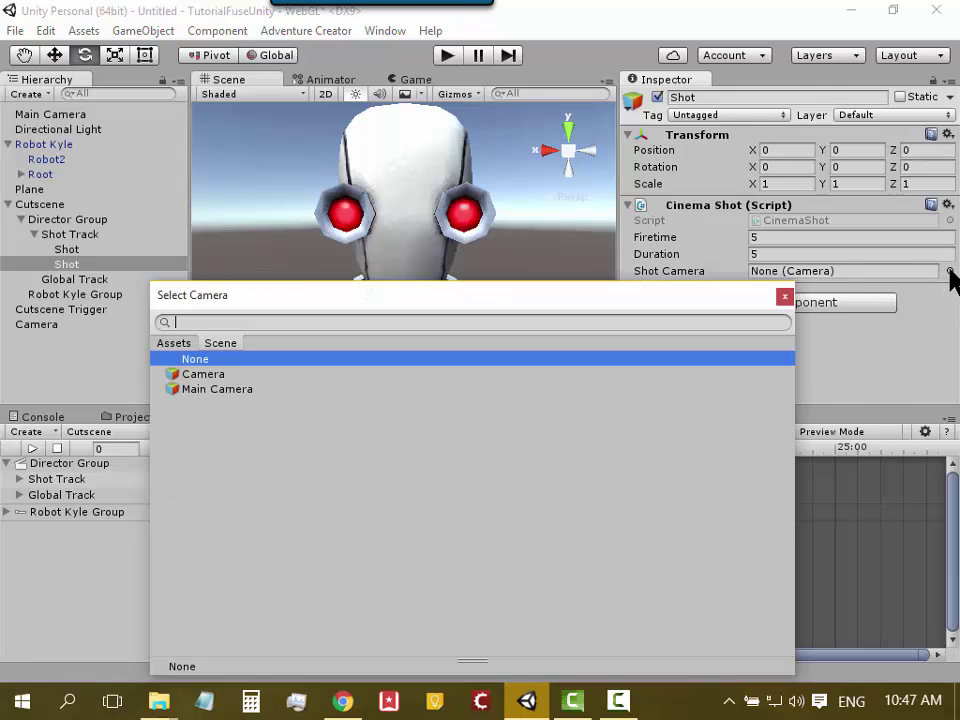
pyautogui.doubleClick(194, 375)
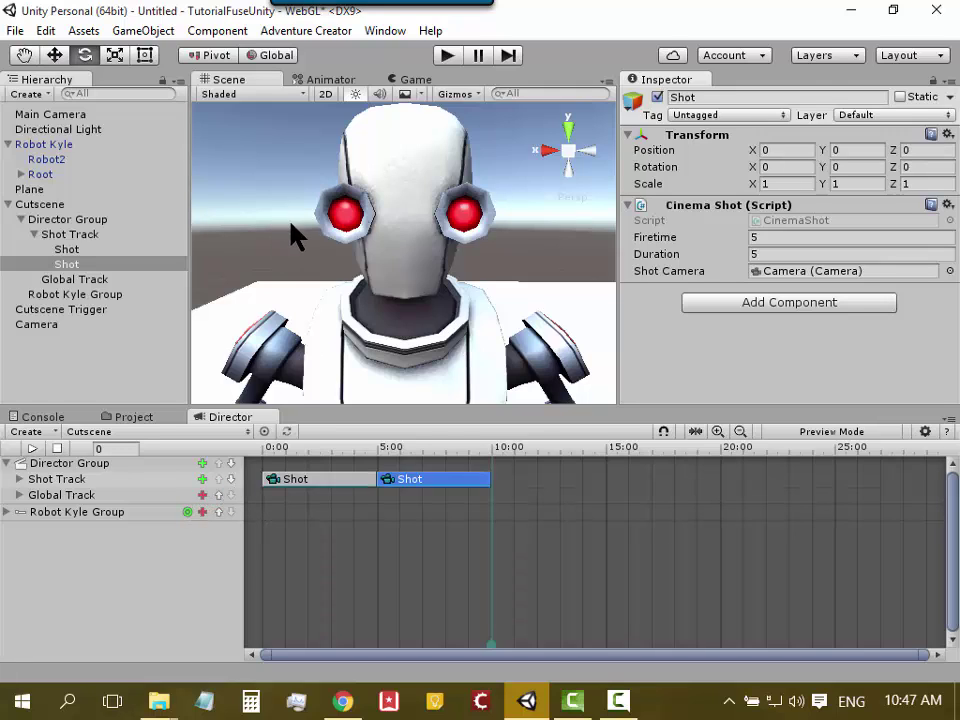
pyautogui.click(31, 448)
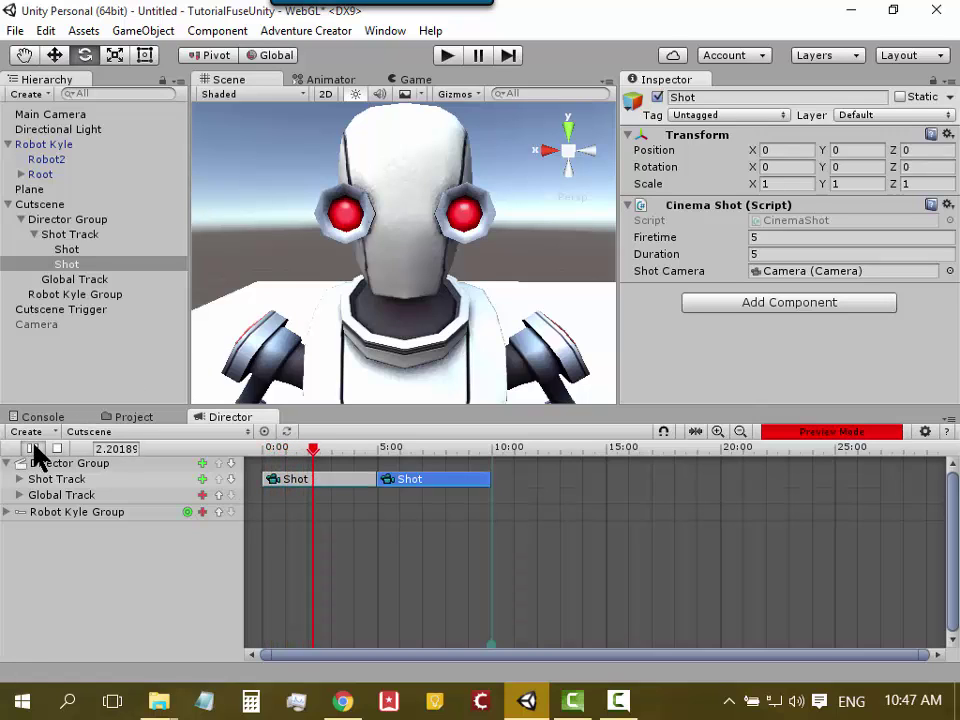
# Stop playback, rewind, and scrub the Game view back and forth across the 5:00 shot change
pyautogui.click(33, 449)
pyautogui.moveTo(314, 452)
pyautogui.mouseDown()
pyautogui.moveTo(262, 452)
pyautogui.moveTo(386, 456)
pyautogui.moveTo(262, 456)
pyautogui.mouseUp()
pyautogui.click(410, 80)
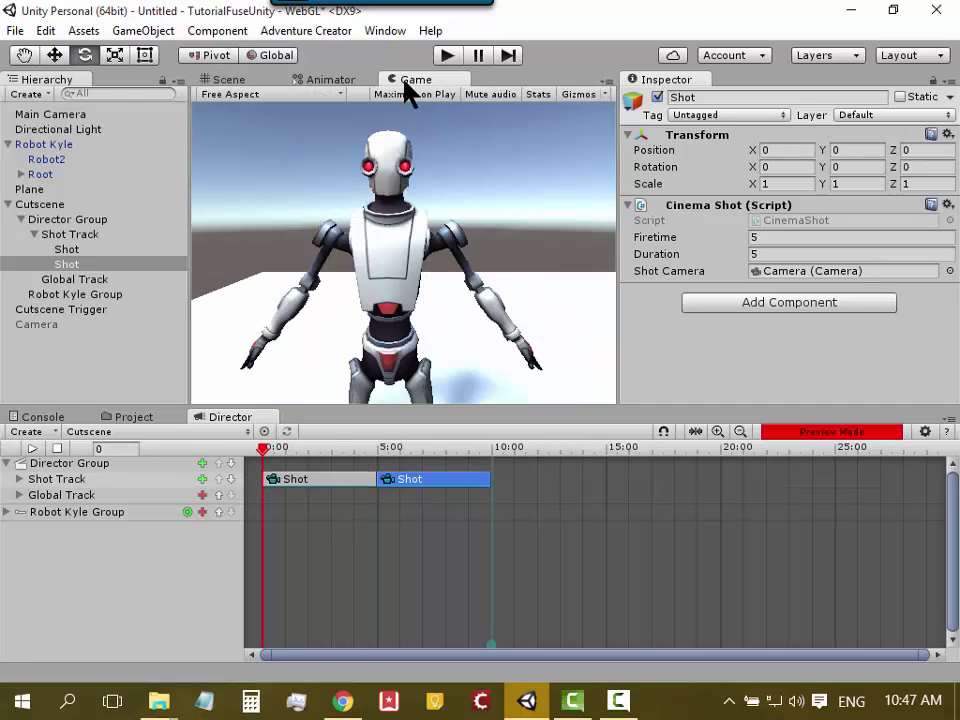
pyautogui.click(269, 449)
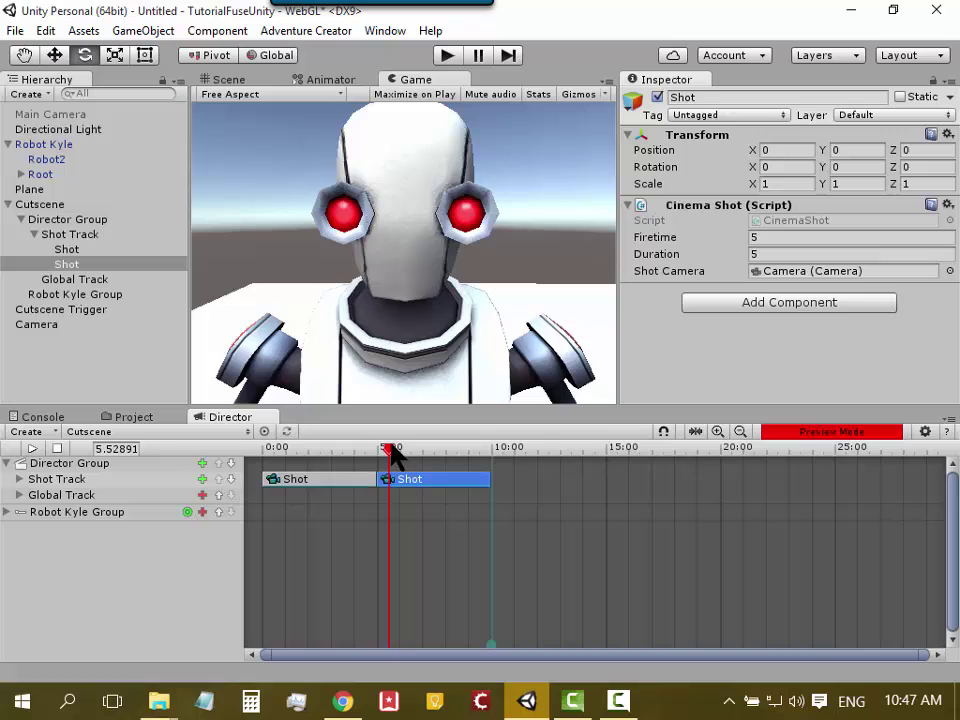
pyautogui.moveTo(272, 456)
pyautogui.mouseDown()
pyautogui.moveTo(405, 452)
pyautogui.moveTo(318, 452)
pyautogui.mouseUp()
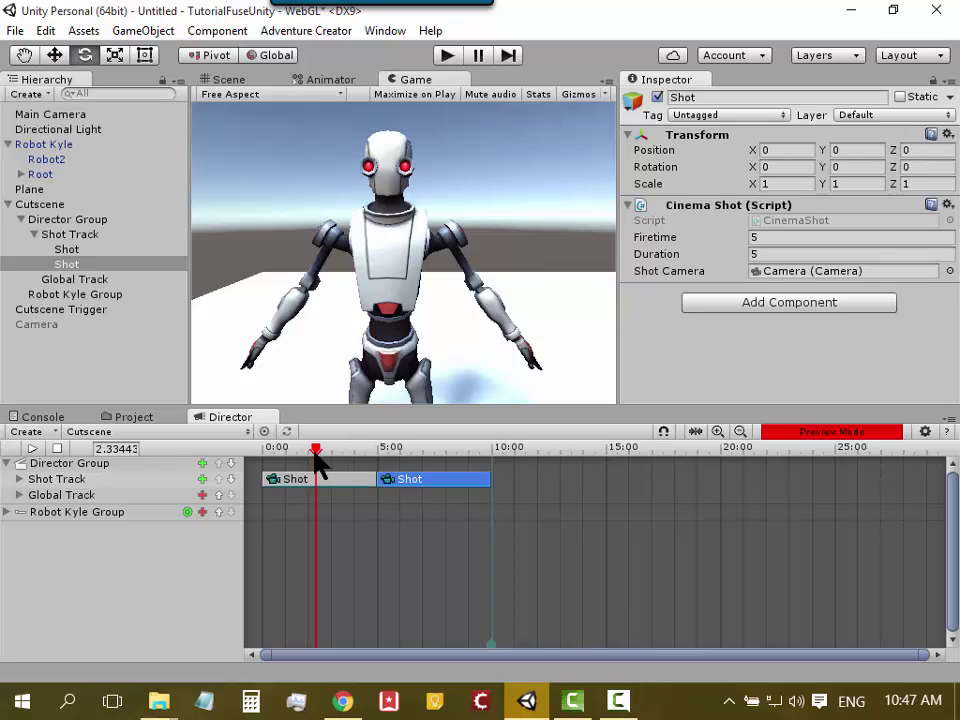
pyautogui.moveTo(316, 451)
pyautogui.mouseDown()
pyautogui.moveTo(376, 449)
pyautogui.moveTo(335, 446)
pyautogui.moveTo(365, 446)
pyautogui.moveTo(380, 458)
pyautogui.moveTo(335, 465)
pyautogui.mouseUp()
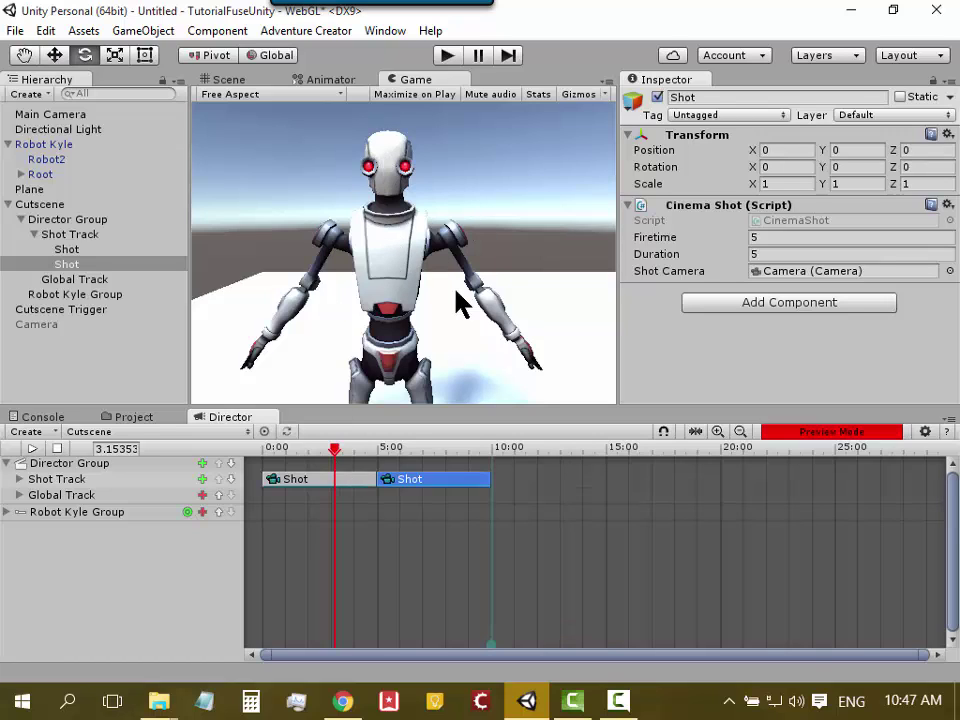
pyautogui.moveTo(335, 452); pyautogui.dragTo(341, 462)
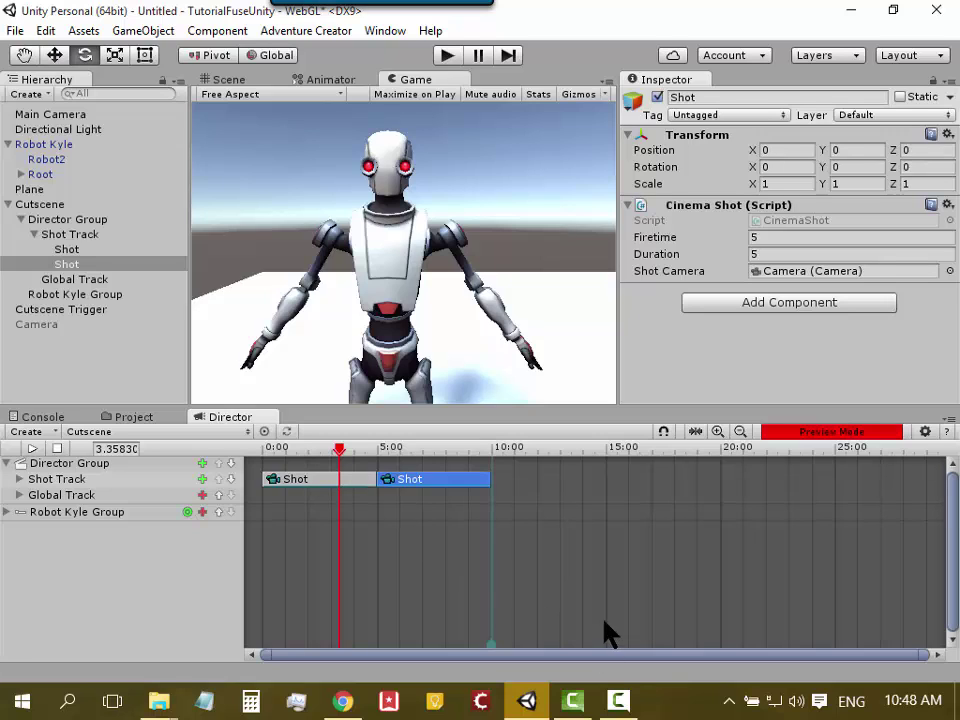
pyautogui.click(616, 702)
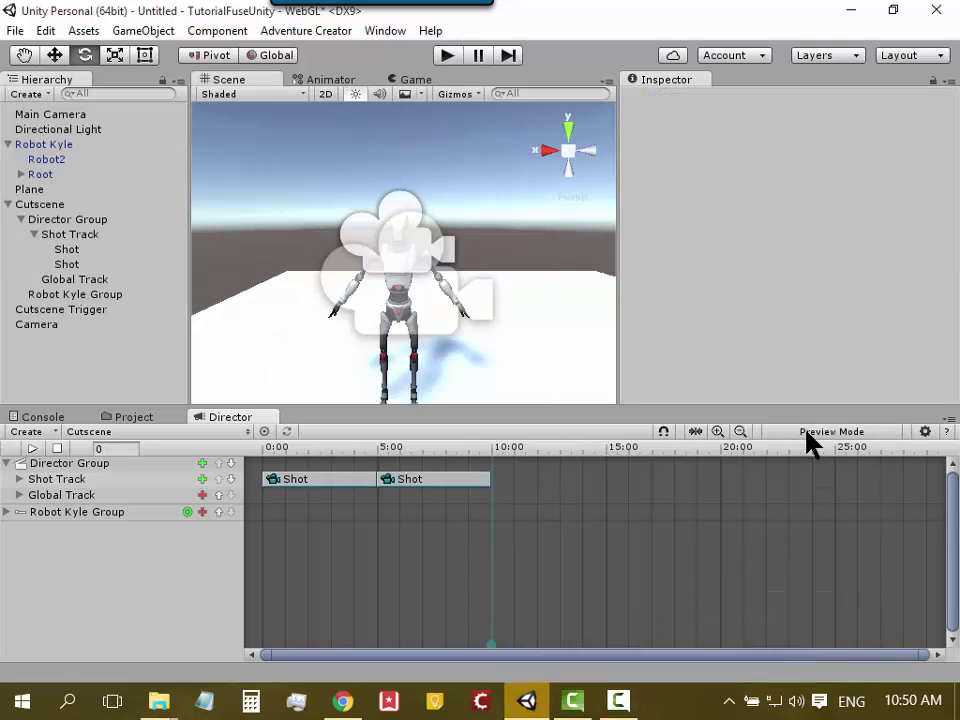
# Switch Main Camera's Projection to Orthographic, then restore Perspective with 60° field of view
pyautogui.click(638, 690)
pyautogui.click(866, 625)
pyautogui.click(52, 112)
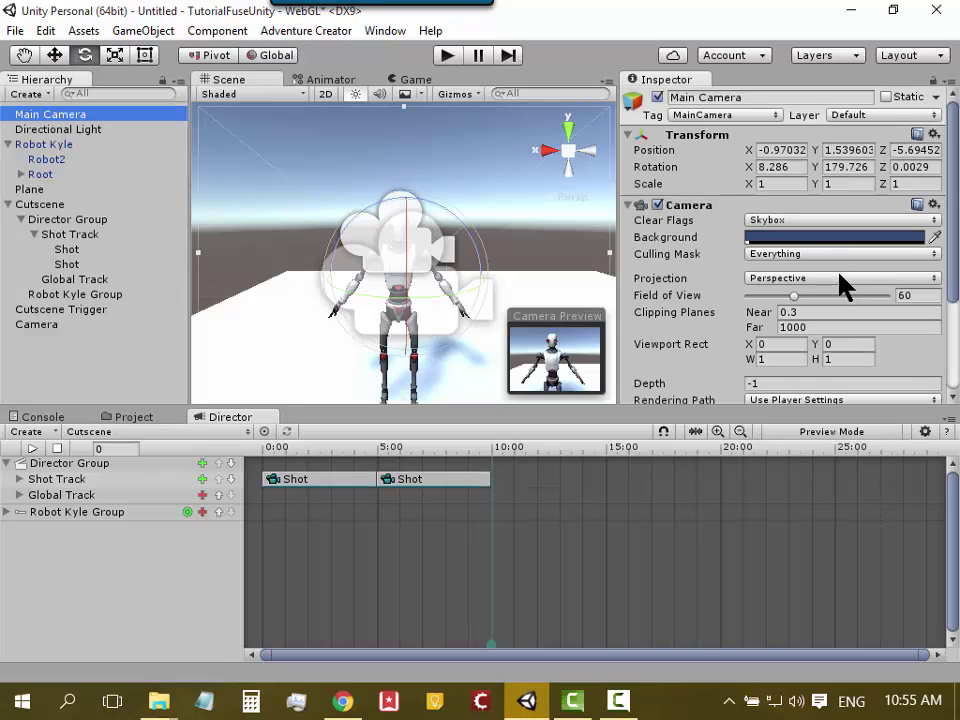
pyautogui.click(840, 278)
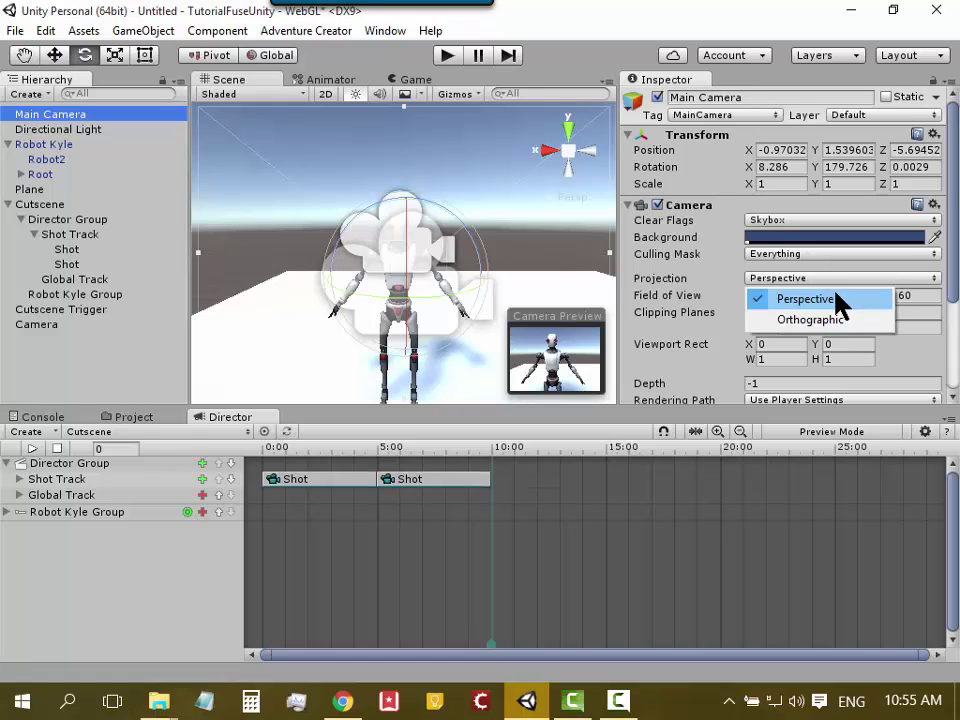
pyautogui.click(836, 298)
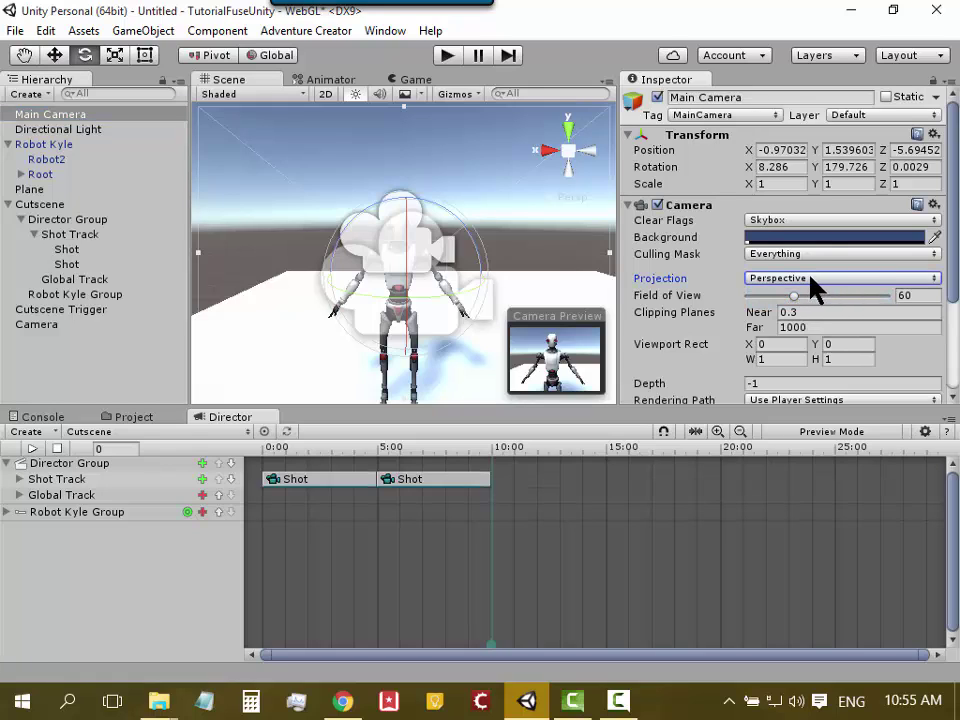
pyautogui.click(811, 279)
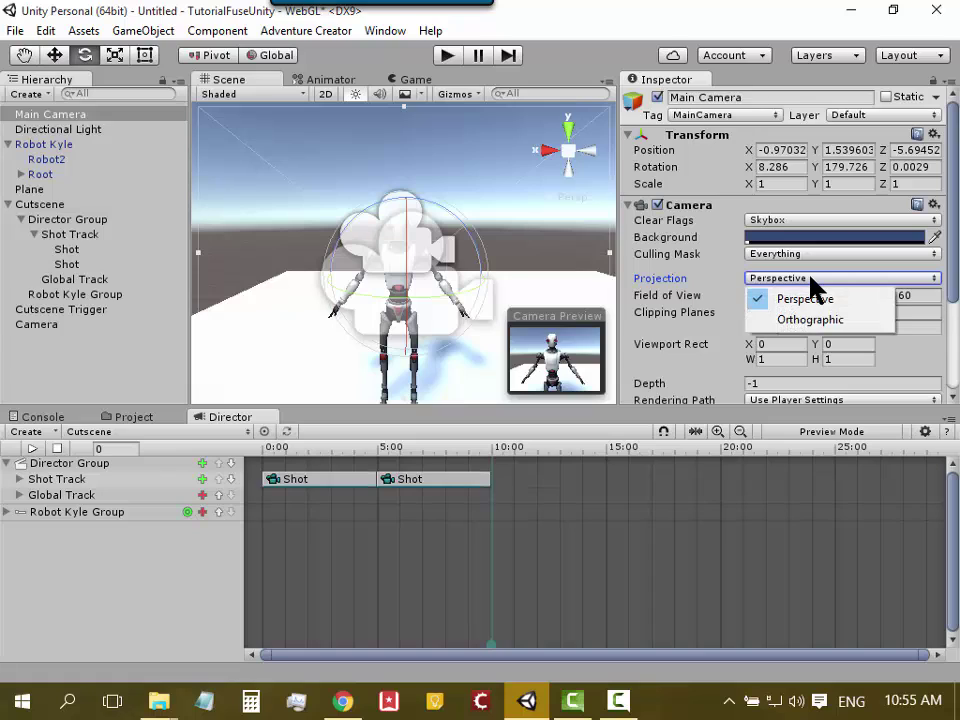
pyautogui.click(818, 321)
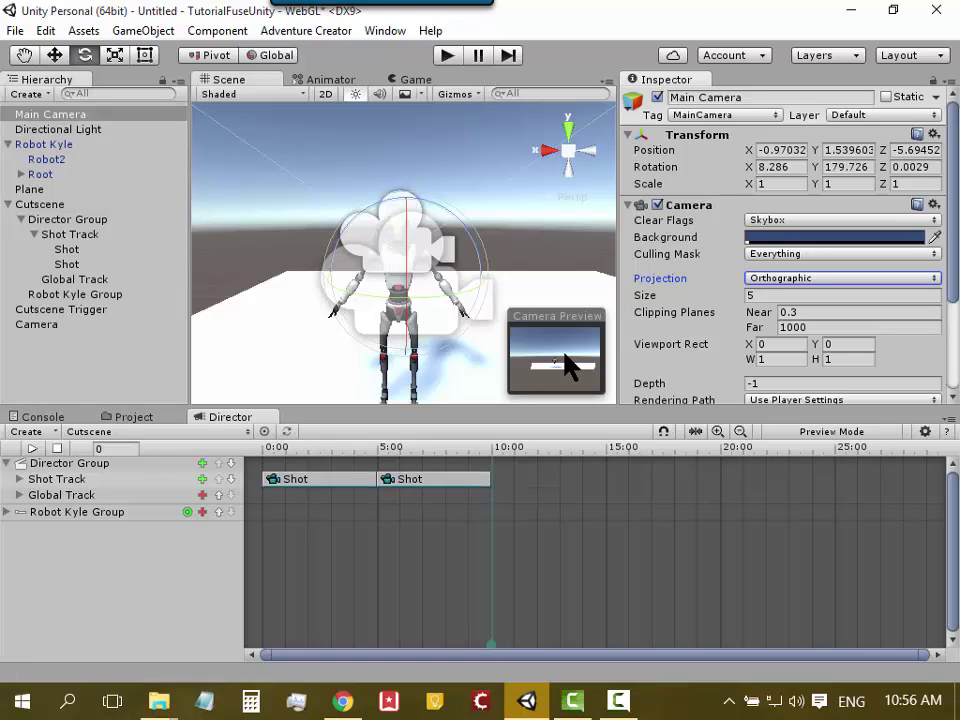
pyautogui.click(797, 281)
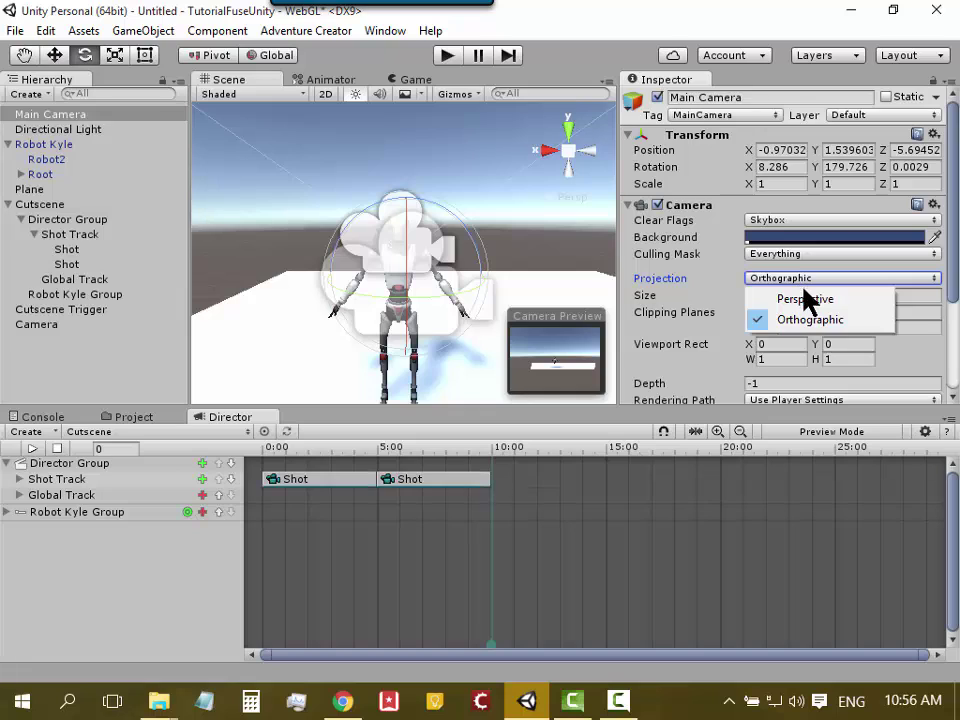
pyautogui.click(800, 299)
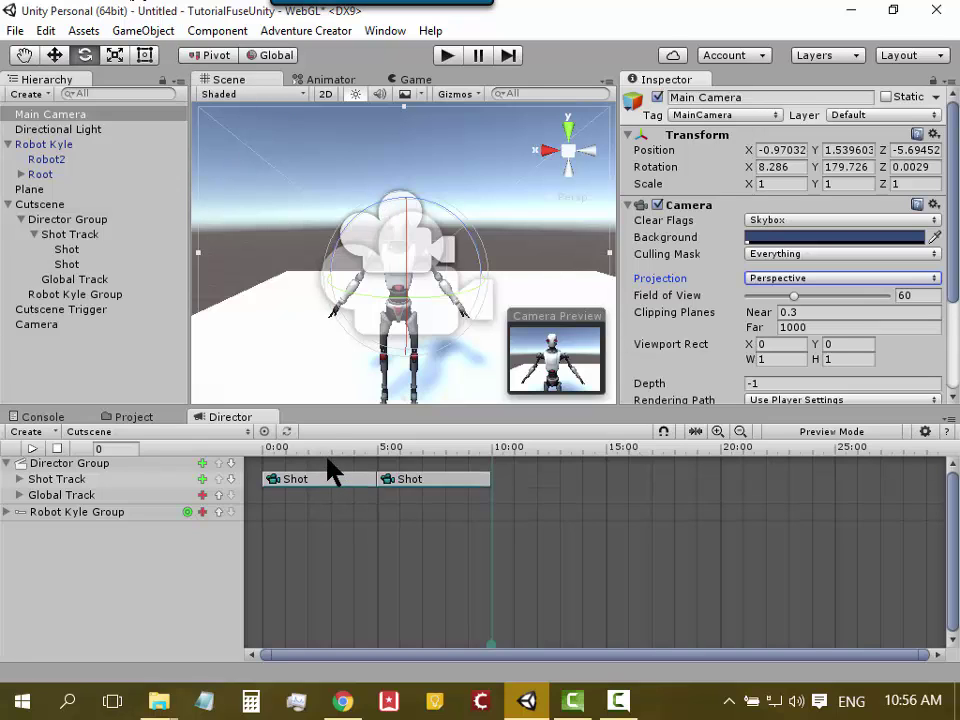
# Re-enable Director preview and scrub the Game view across the 5-second cut to the face close-up
pyautogui.moveTo(330, 449)
pyautogui.mouseDown()
pyautogui.moveTo(271, 450)
pyautogui.moveTo(428, 463)
pyautogui.mouseUp()
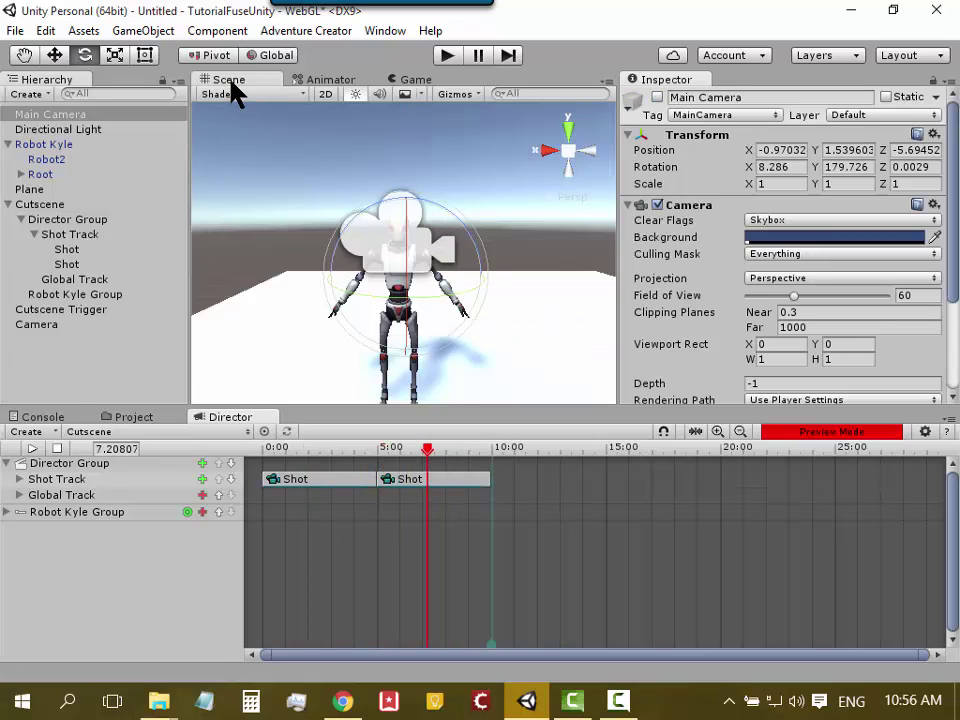
pyautogui.click(400, 81)
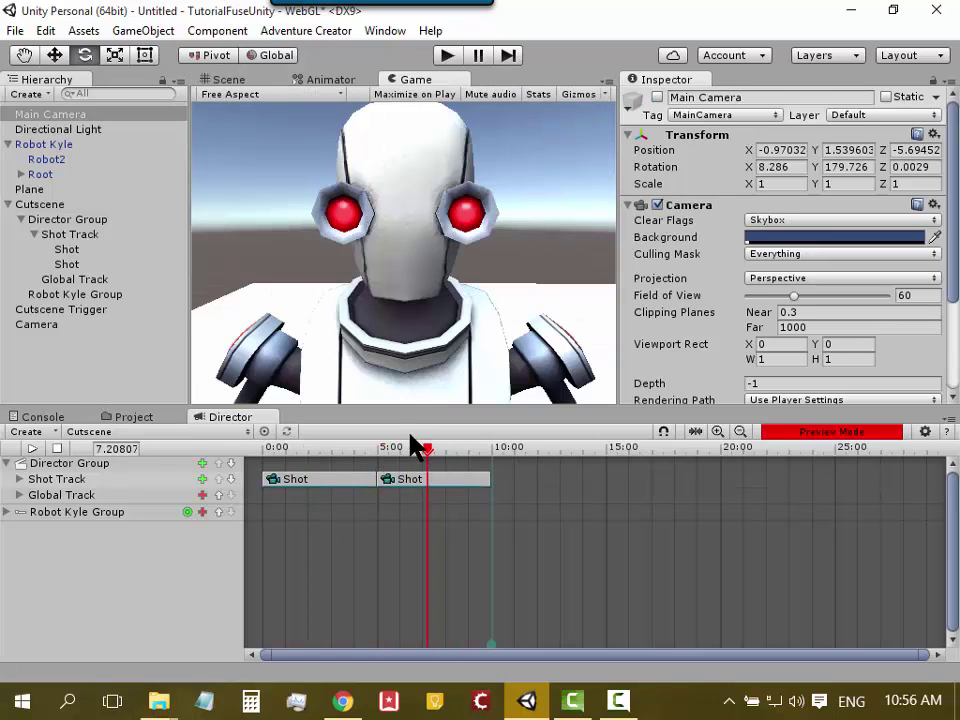
pyautogui.moveTo(424, 460)
pyautogui.mouseDown()
pyautogui.moveTo(452, 462)
pyautogui.moveTo(341, 470)
pyautogui.mouseUp()
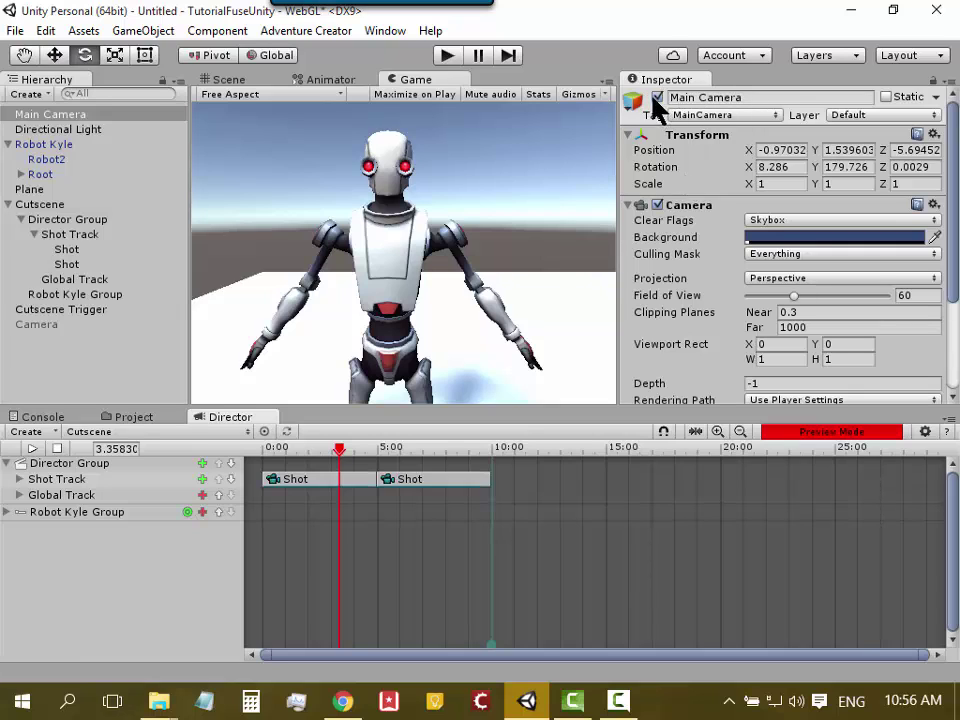
pyautogui.moveTo(339, 449)
pyautogui.mouseDown()
pyautogui.moveTo(397, 455)
pyautogui.moveTo(351, 457)
pyautogui.moveTo(359, 452)
pyautogui.mouseUp()
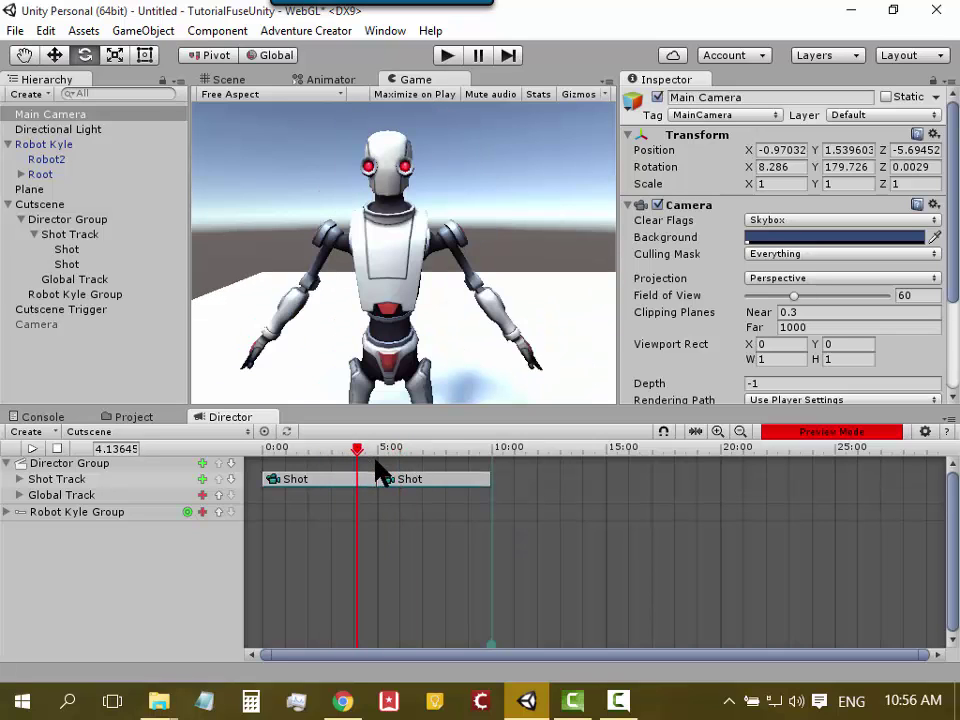
pyautogui.moveTo(358, 457); pyautogui.dragTo(355, 456)
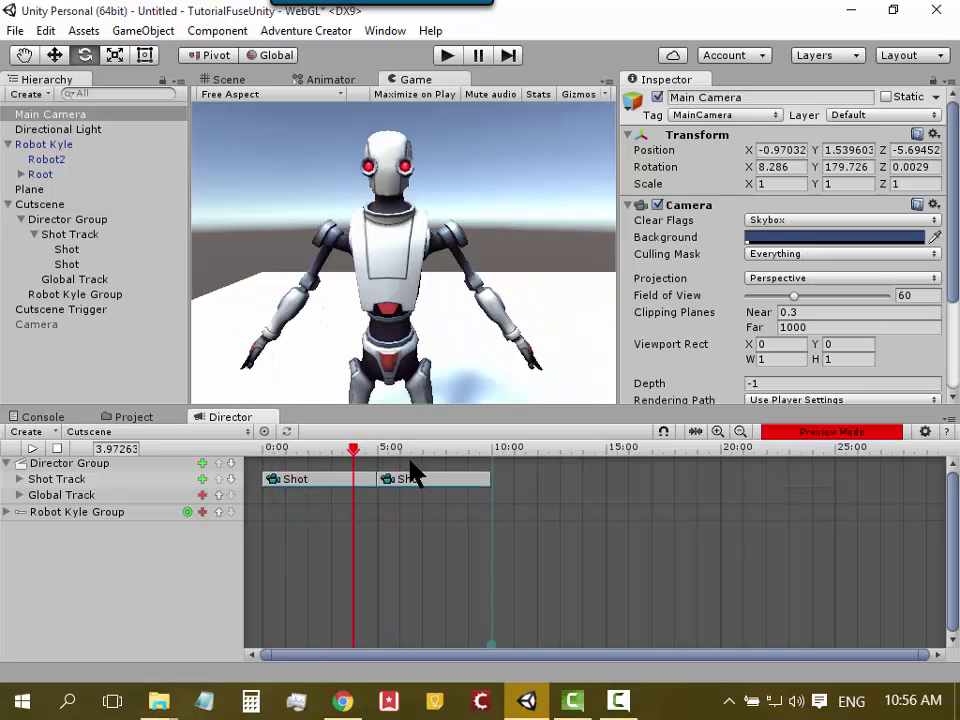
# Inspect both Shot clips, move the playhead into the second shot, and play the preview
pyautogui.click(315, 481)
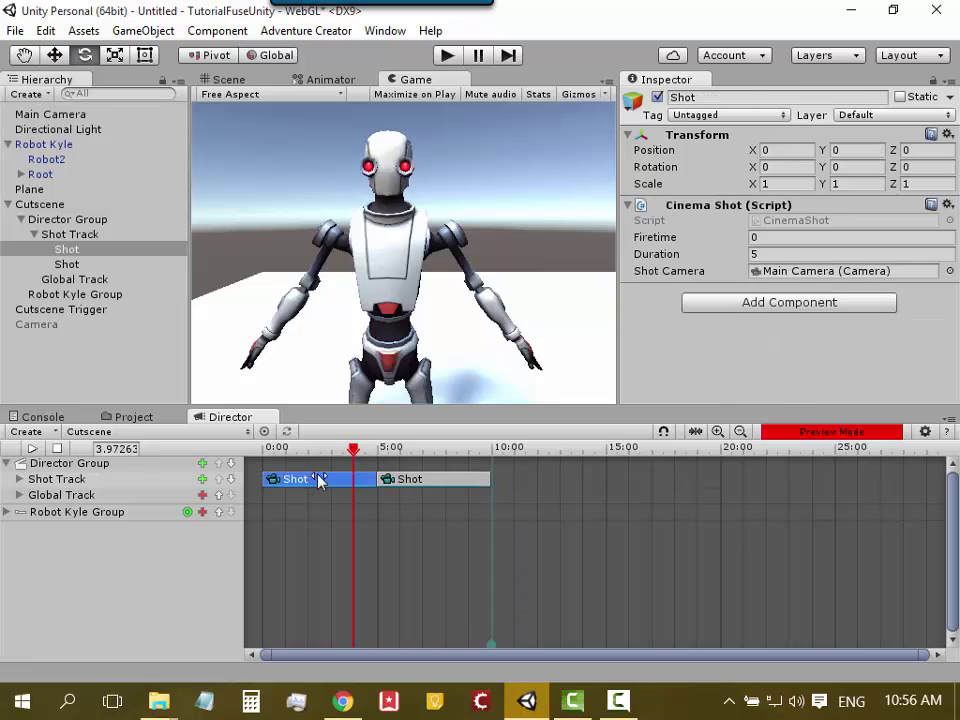
pyautogui.click(407, 480)
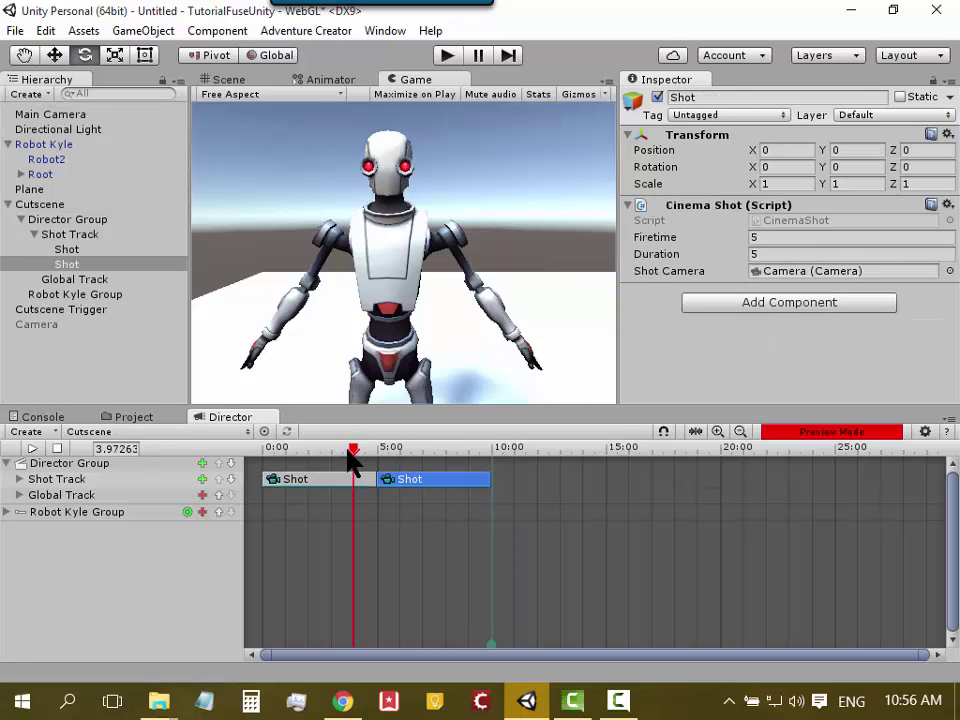
pyautogui.moveTo(351, 450)
pyautogui.mouseDown()
pyautogui.moveTo(457, 453)
pyautogui.moveTo(403, 458)
pyautogui.mouseUp()
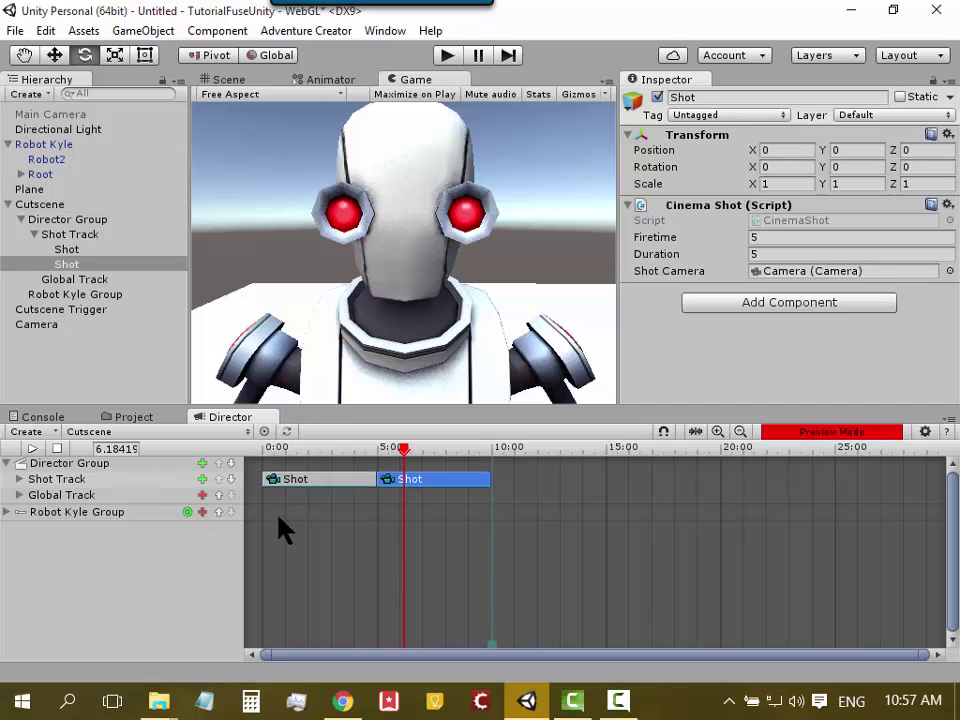
pyautogui.click(32, 448)
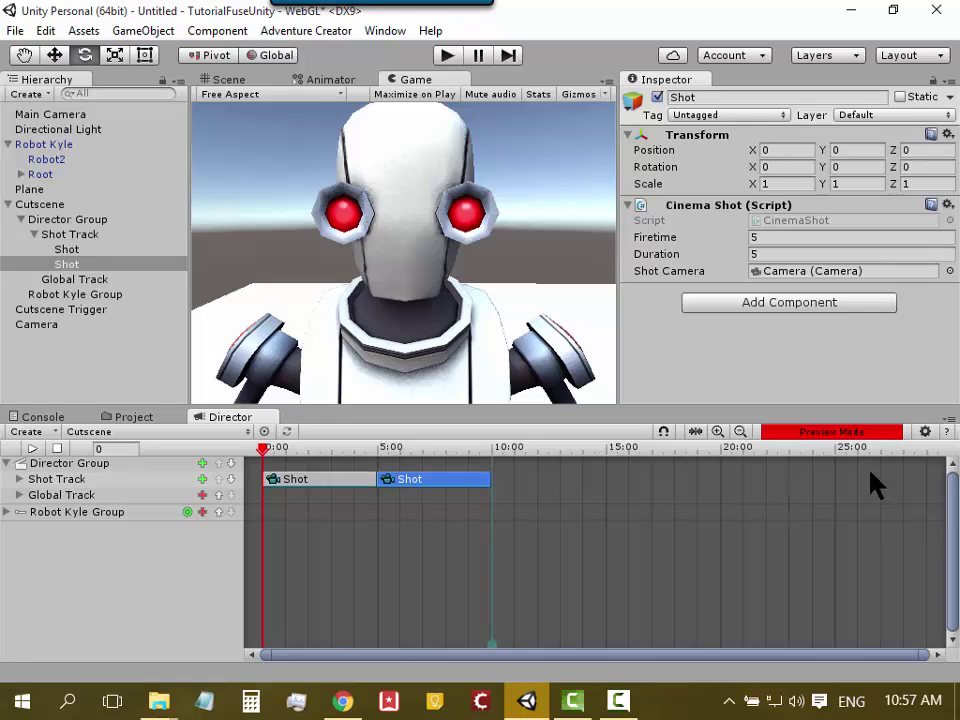
# Toggle Director preview mode off and back on, rewinding the playhead to 0:00
pyautogui.click(826, 434)
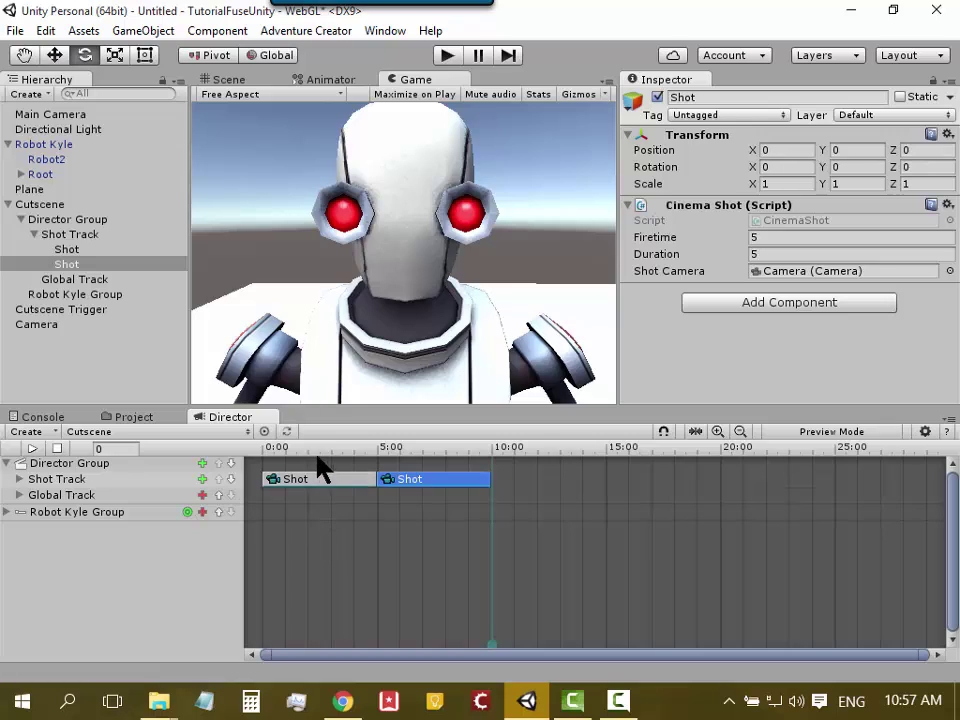
pyautogui.moveTo(317, 450); pyautogui.dragTo(261, 457)
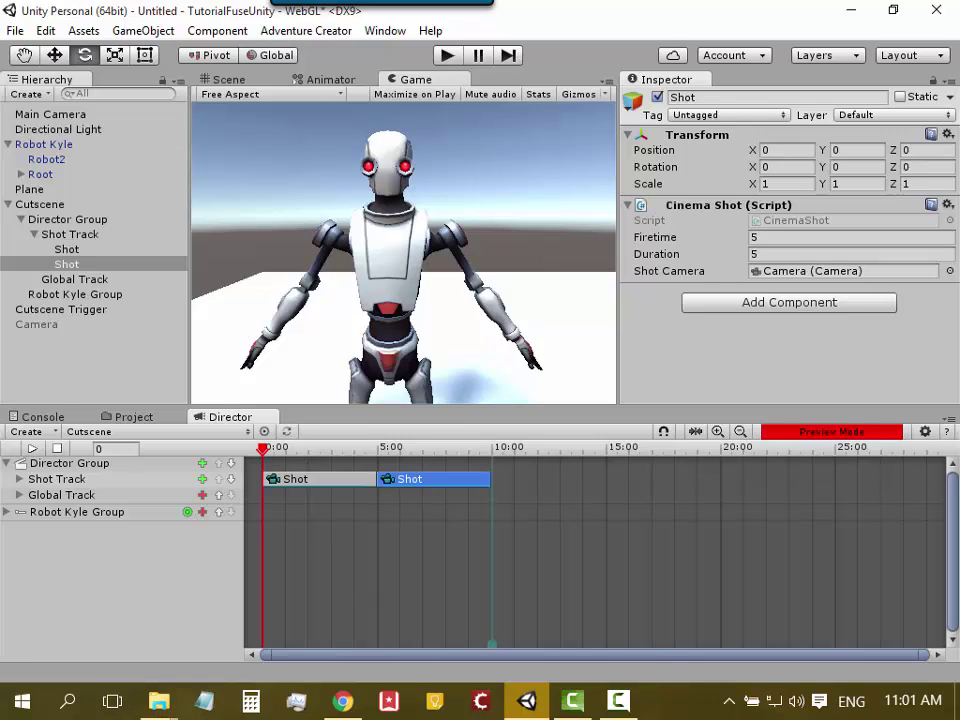
pyautogui.click(618, 700)
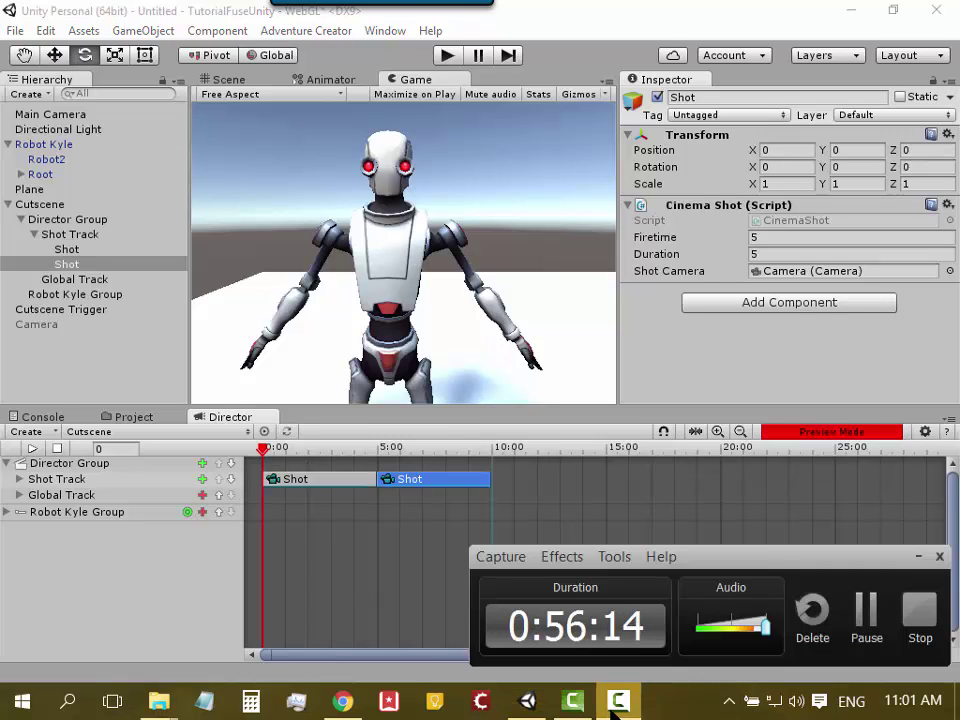